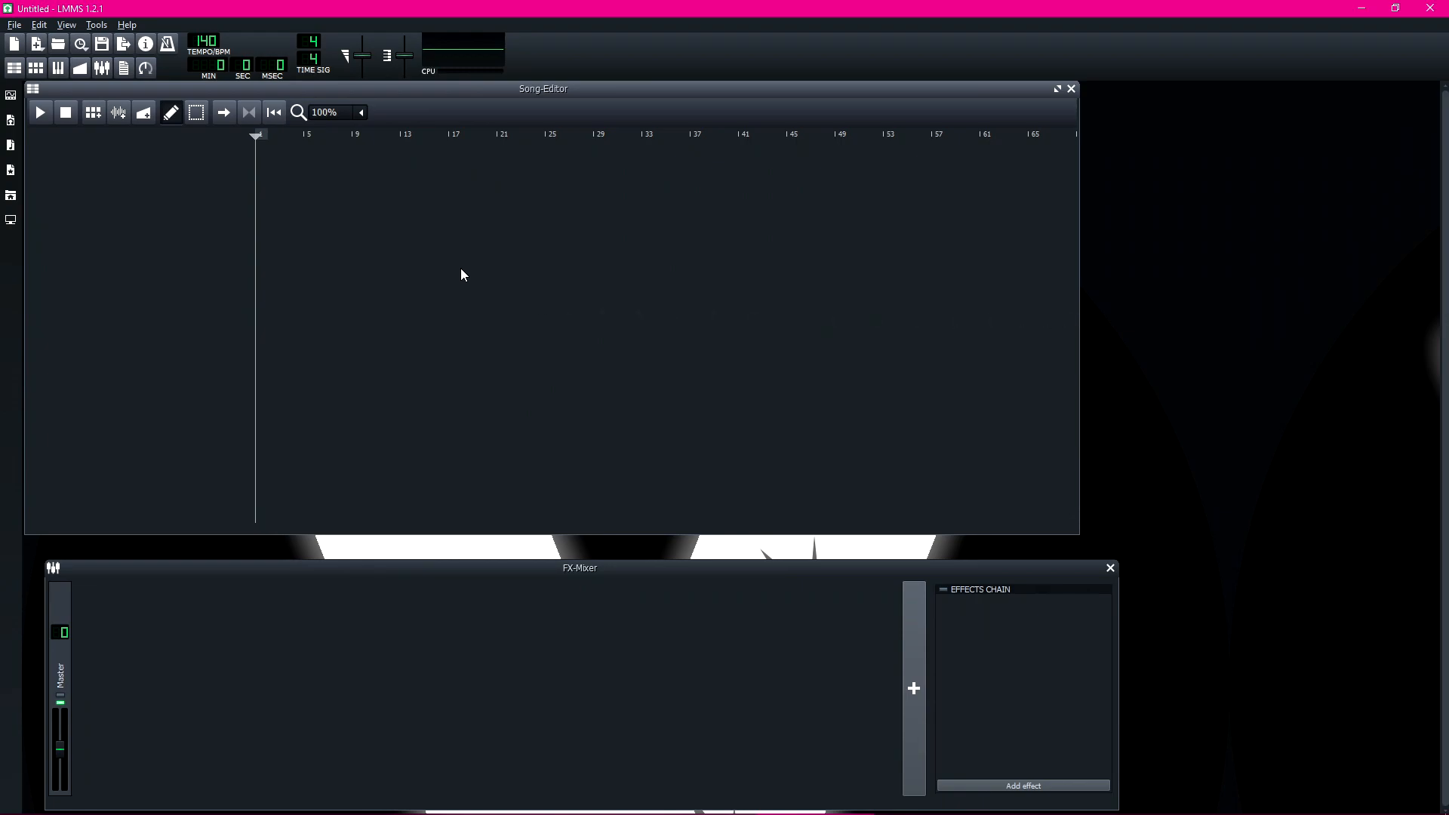
Step: Move the Song-Editor window above the FX-Mixer and add a ZynAddSubFX instrument track to the song
mouse_move(329, 93)
mouse_down()
mouse_move(336, 118)
mouse_move(329, 97)
mouse_up()
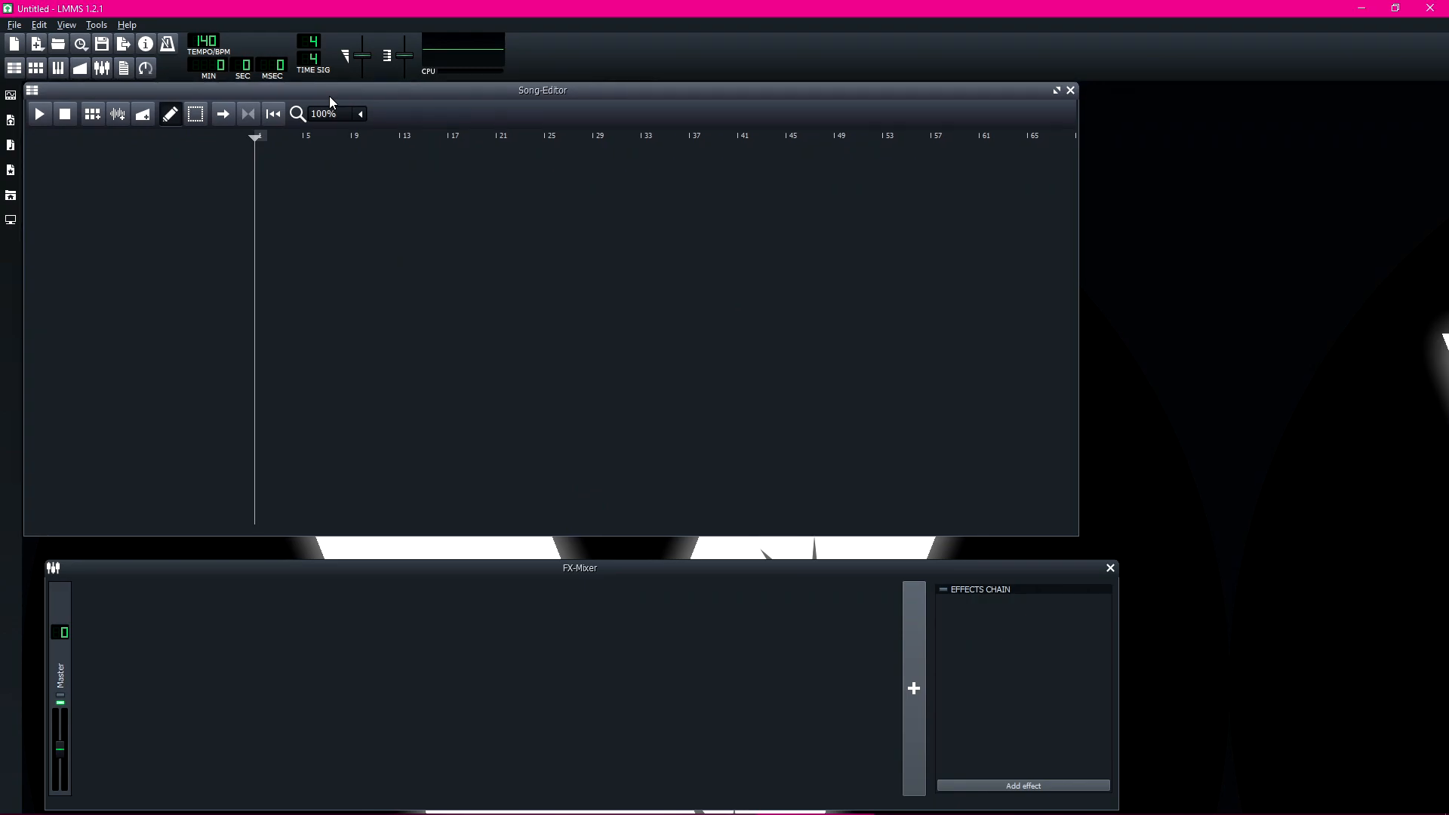
drag(935, 91, 957, 115)
drag(1100, 326, 1118, 326)
click(11, 95)
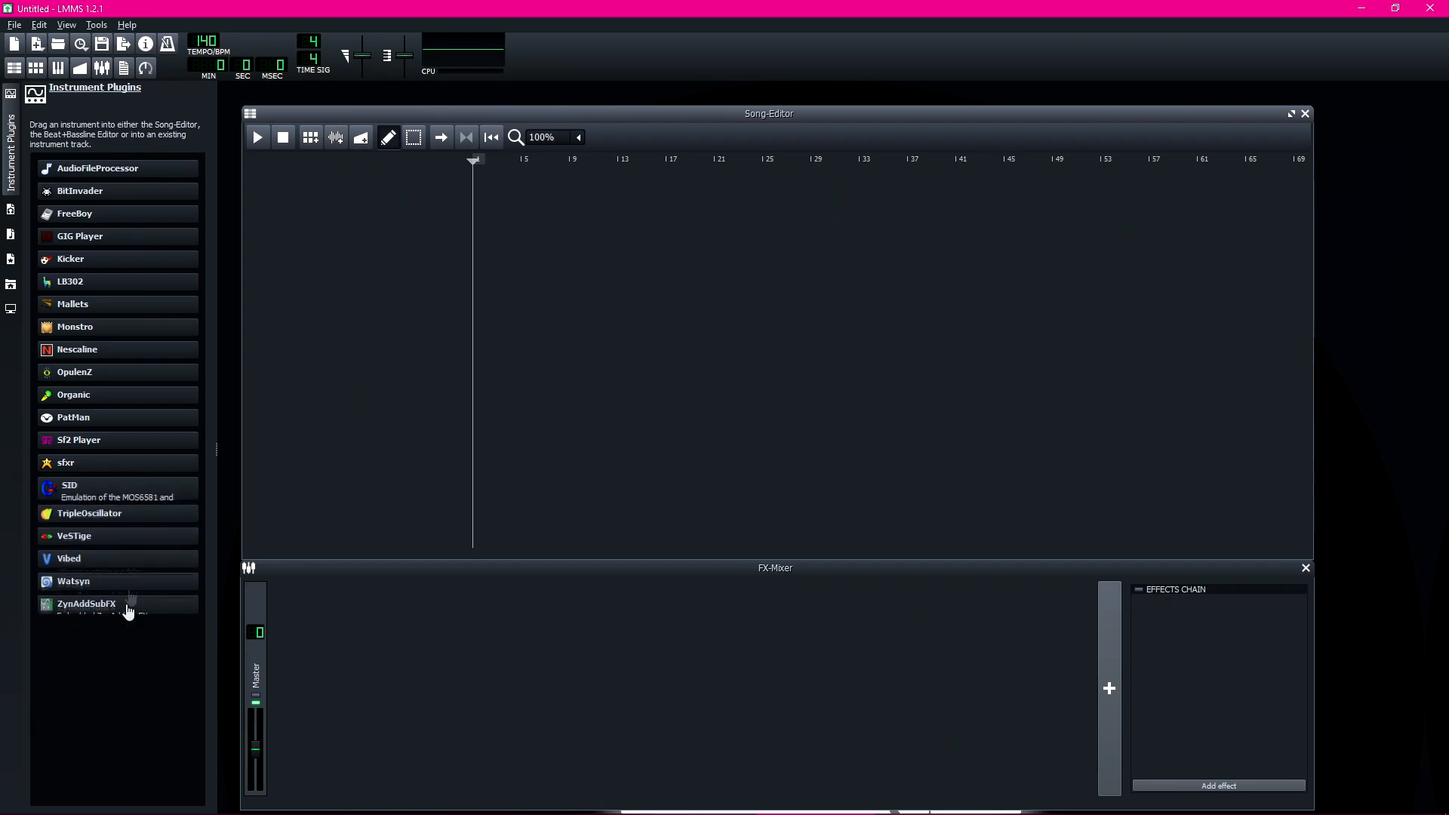
drag(103, 600, 426, 177)
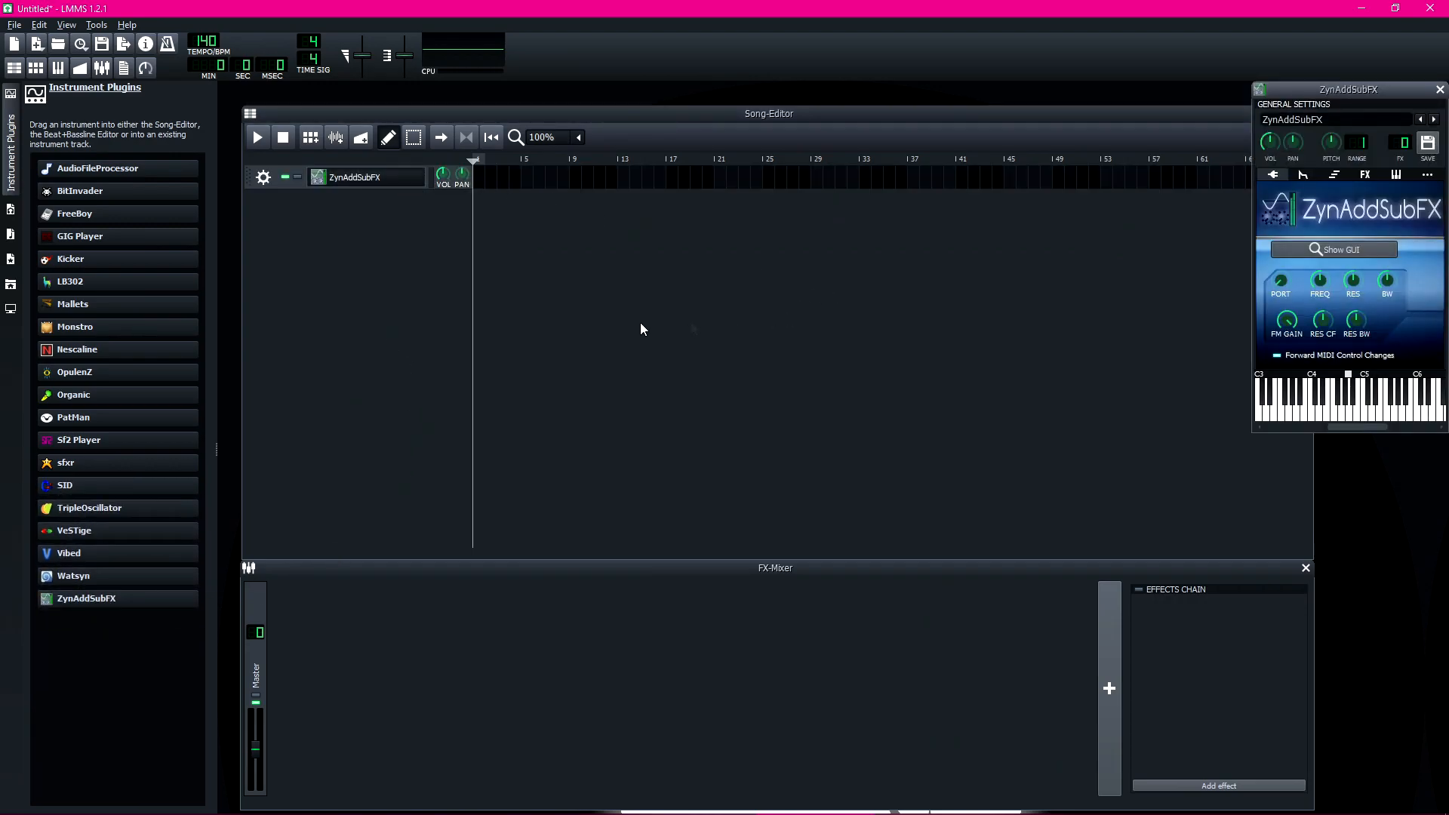
click(7, 162)
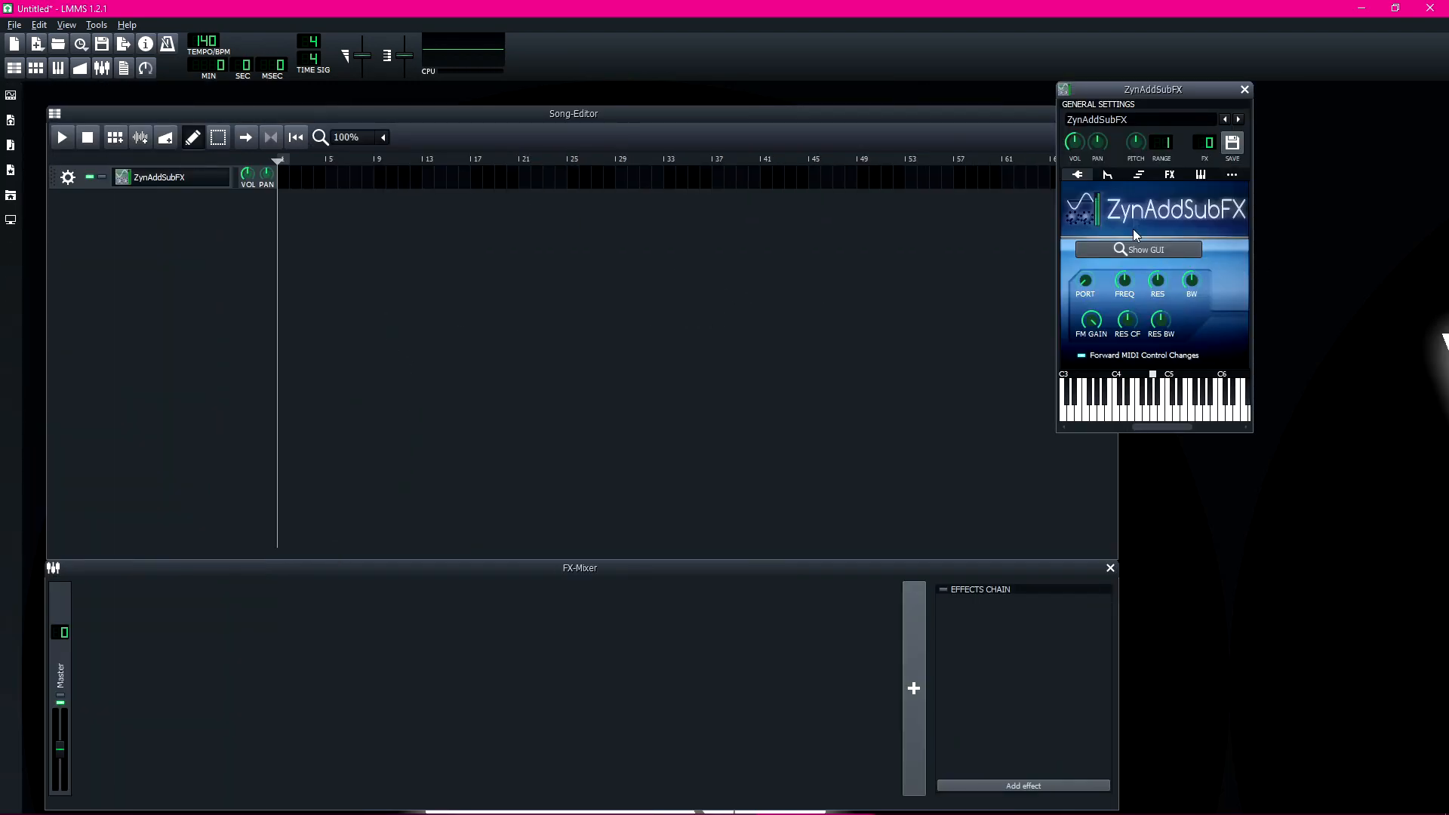
drag(1172, 91, 1249, 111)
Step: In the ZynAddSubFX ADsynth oscillator editor for voice 1, raise the second harmonic slightly above its centre
click(1215, 273)
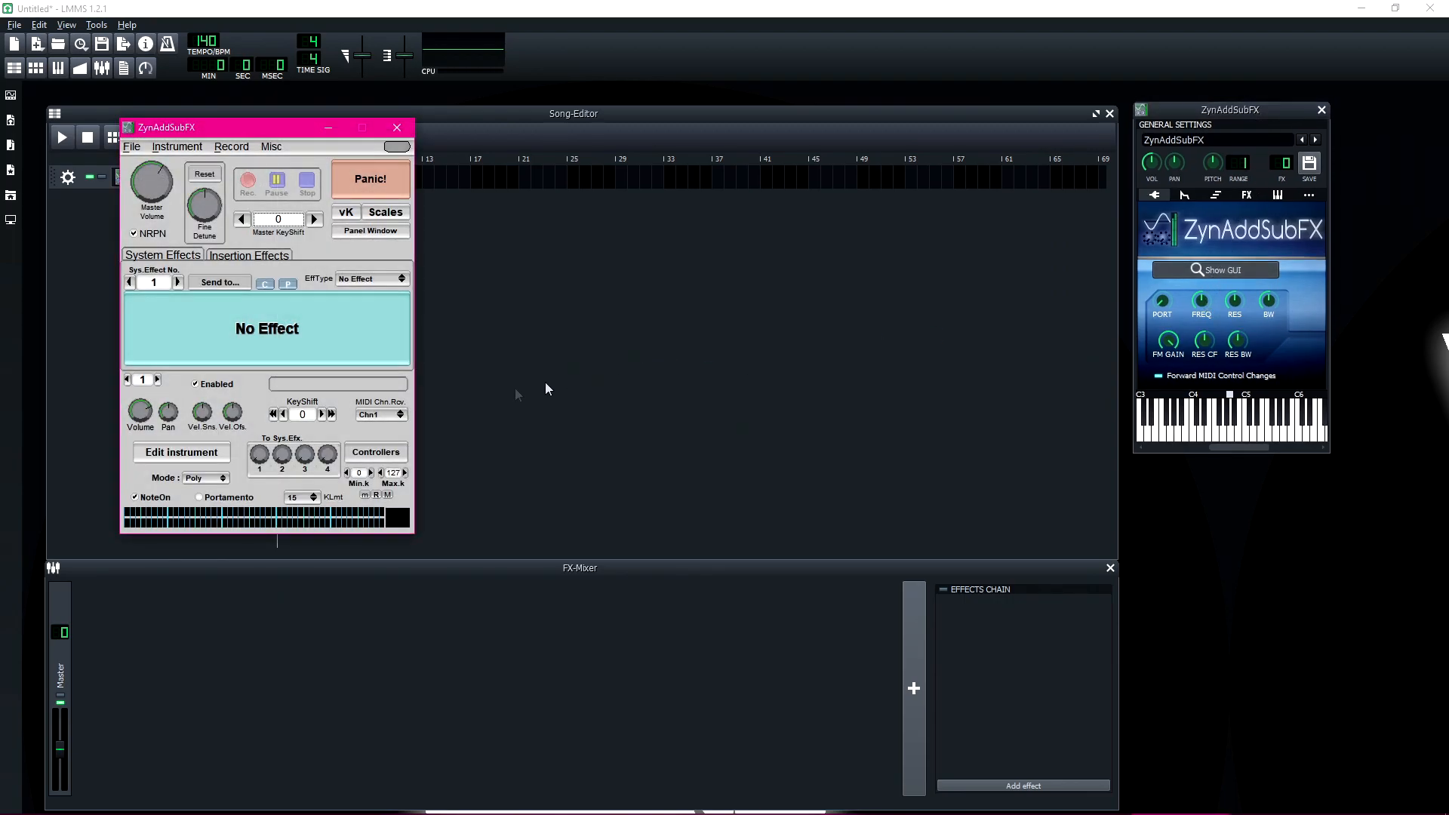
click(156, 453)
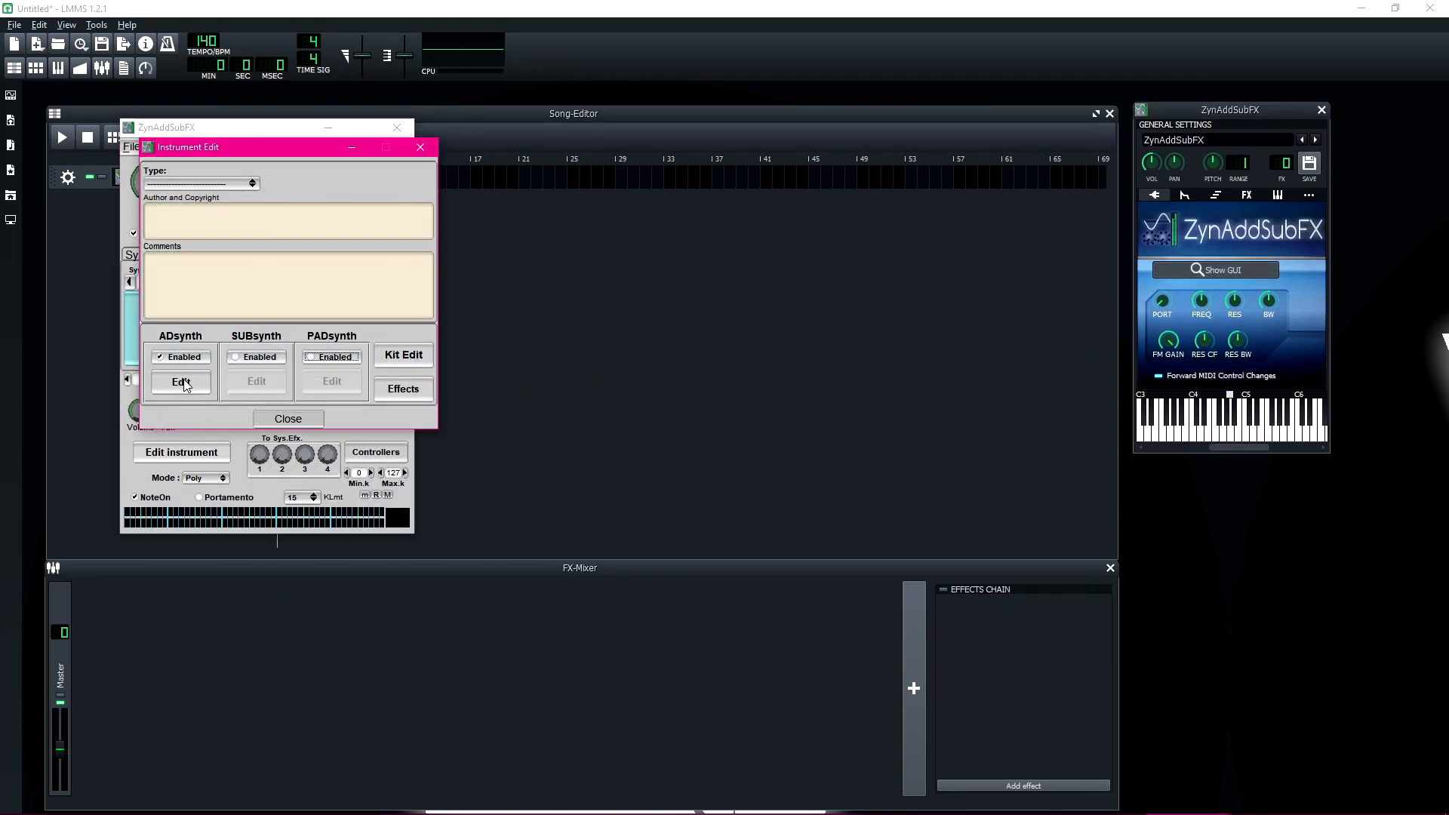
click(183, 383)
click(226, 487)
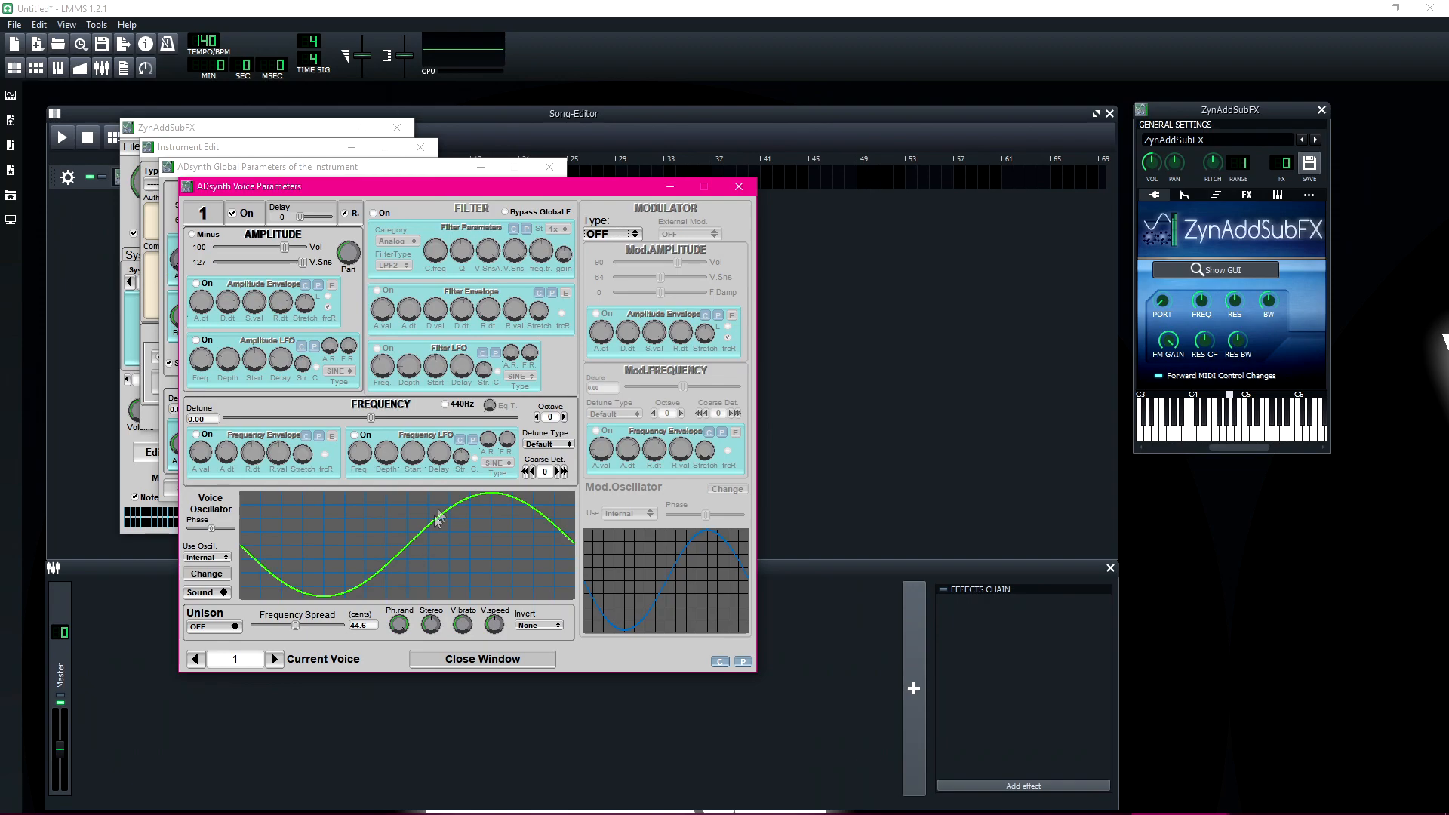
click(200, 574)
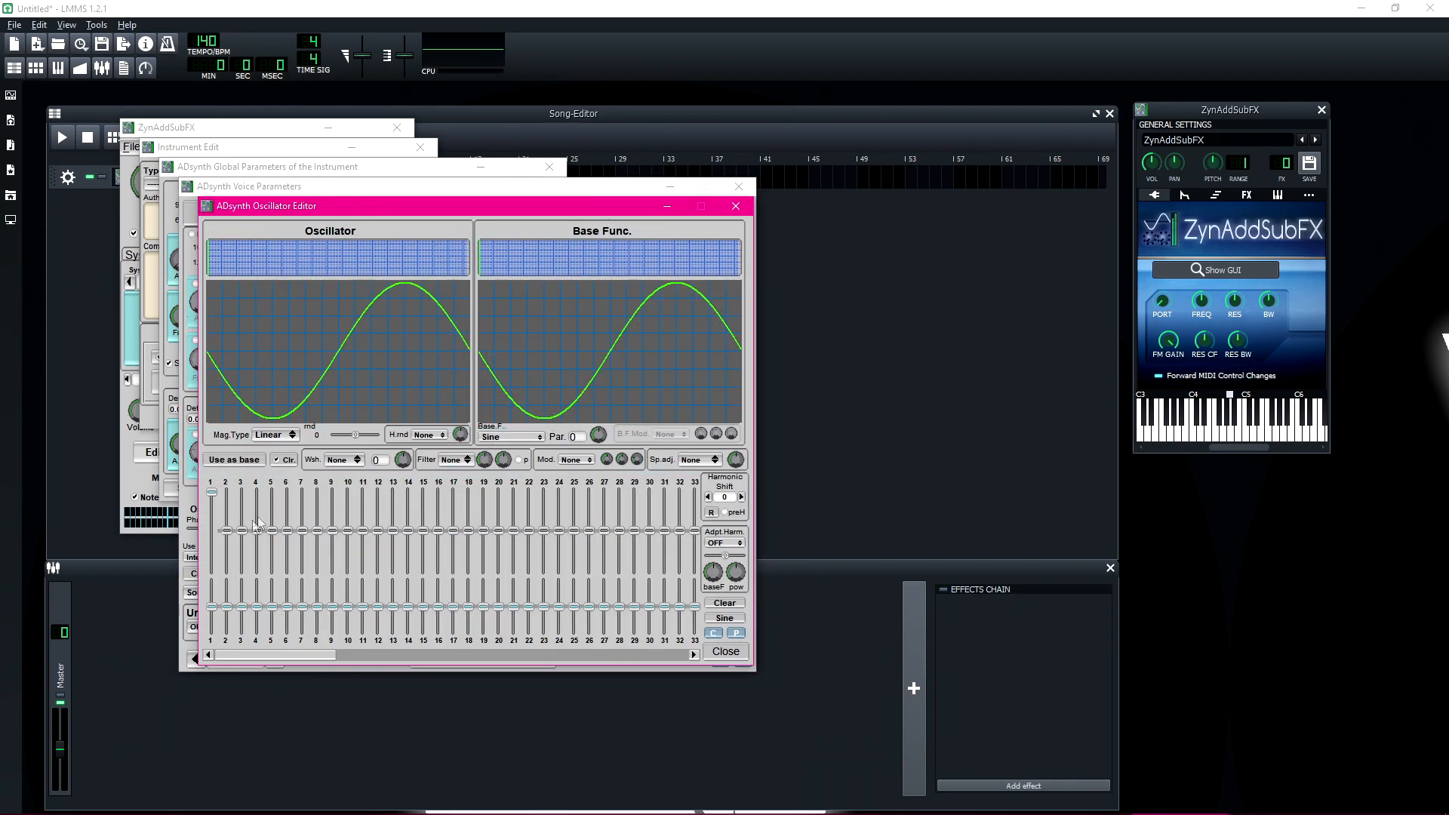
drag(227, 533, 228, 525)
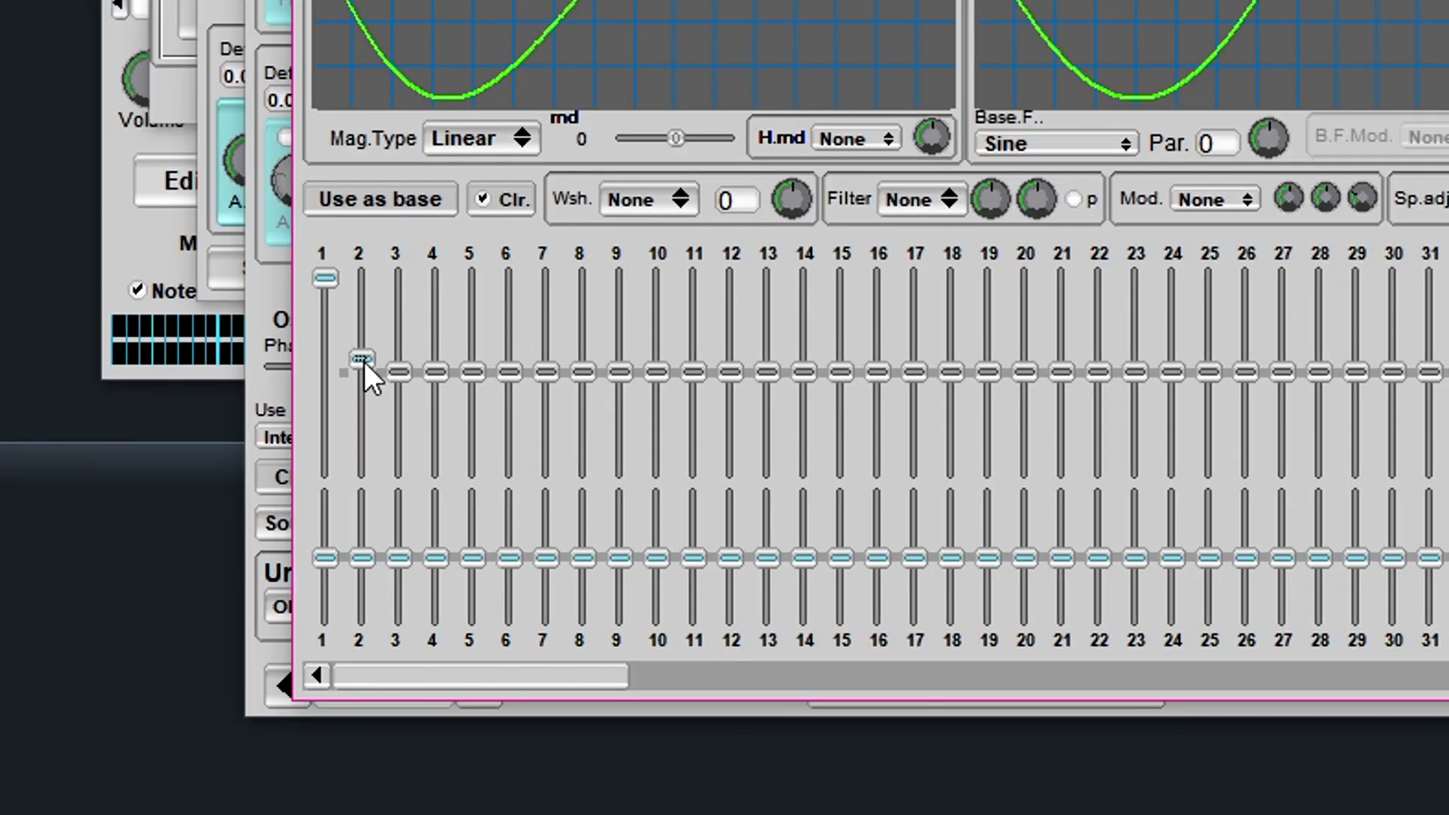
drag(364, 359, 368, 351)
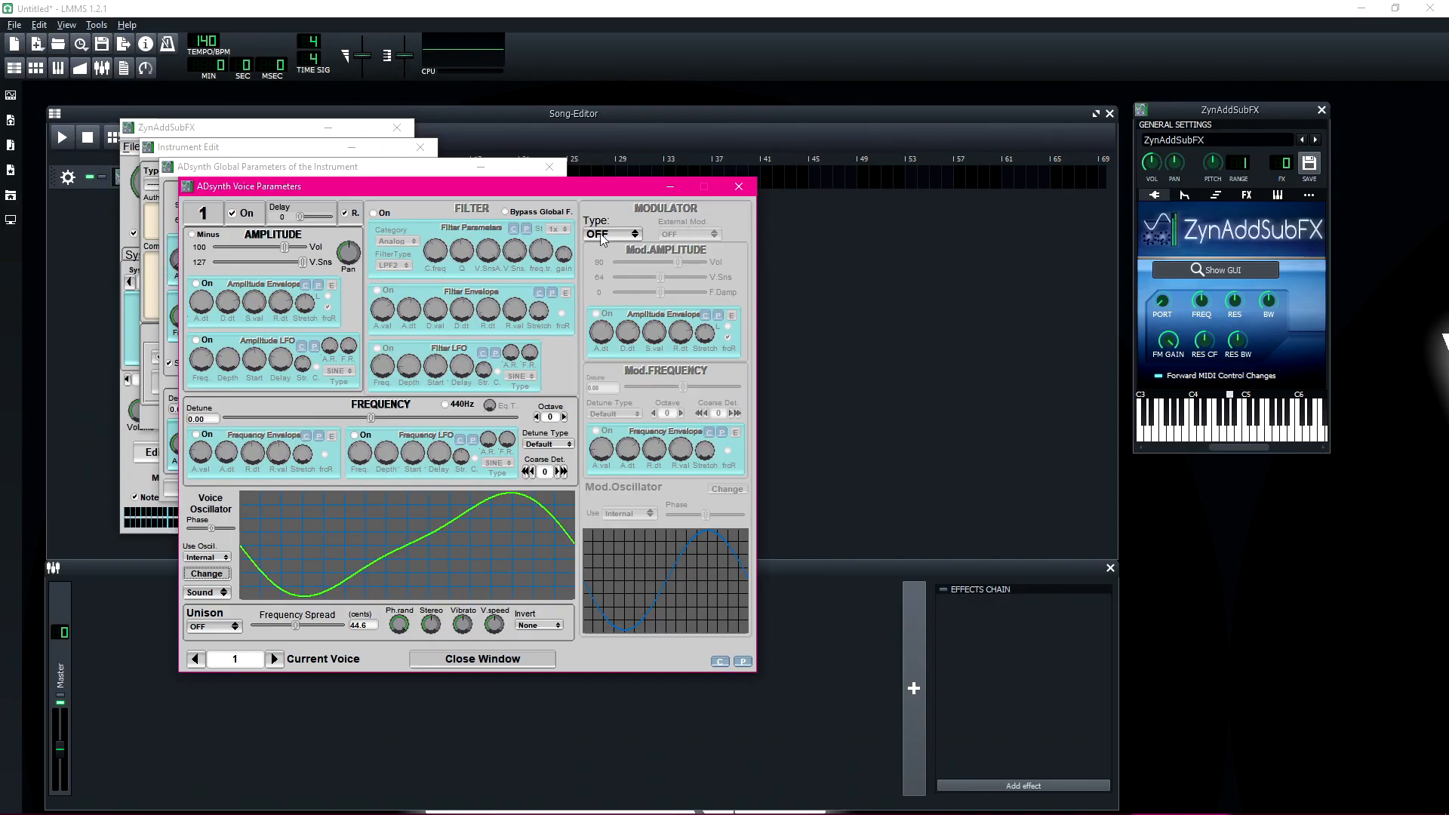
Step: Set voice 1's modulator type to PM and its modulation amplitude volume to 24
click(604, 235)
click(603, 279)
drag(679, 262, 632, 283)
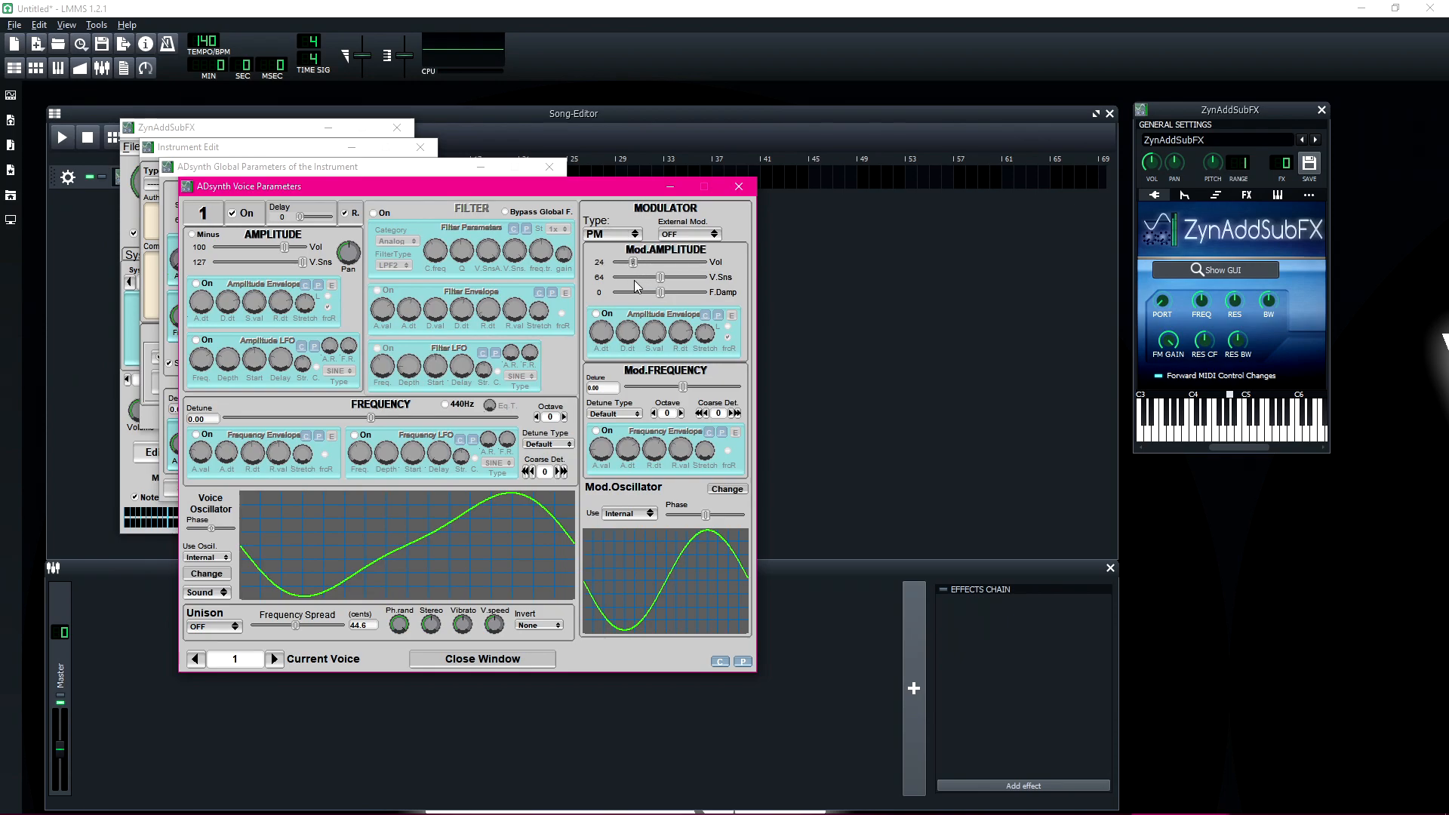
Step: Enable the modulator's amplitude envelope, shorten its attack and decay, lower its sustain slightly, adjust its release, and close the synth editor
click(597, 314)
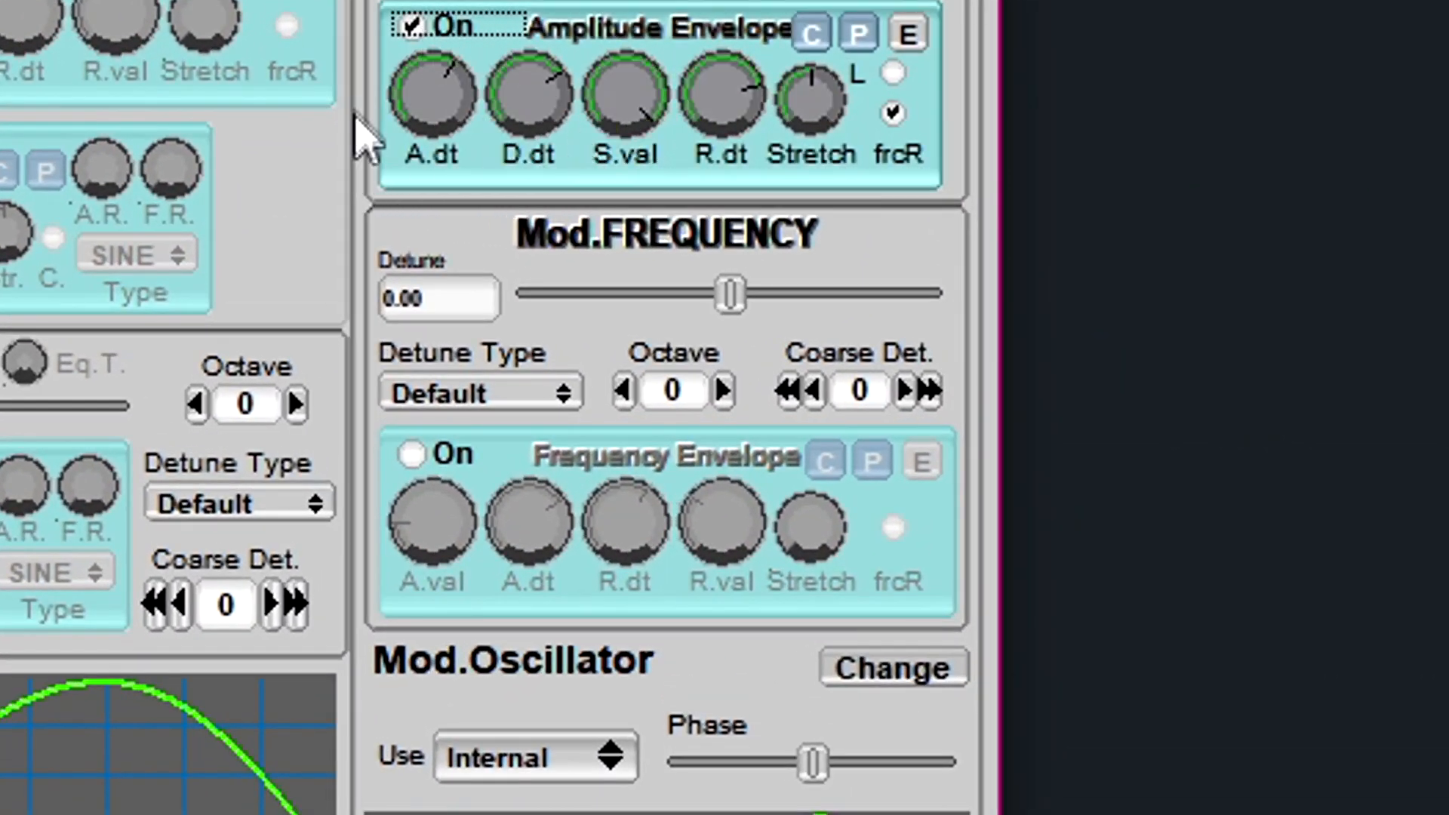
drag(434, 106, 486, 226)
drag(436, 121, 468, 155)
drag(557, 136, 559, 355)
mouse_move(614, 129)
mouse_down()
mouse_move(656, 45)
mouse_move(624, 97)
mouse_move(661, 185)
mouse_move(624, 123)
mouse_up()
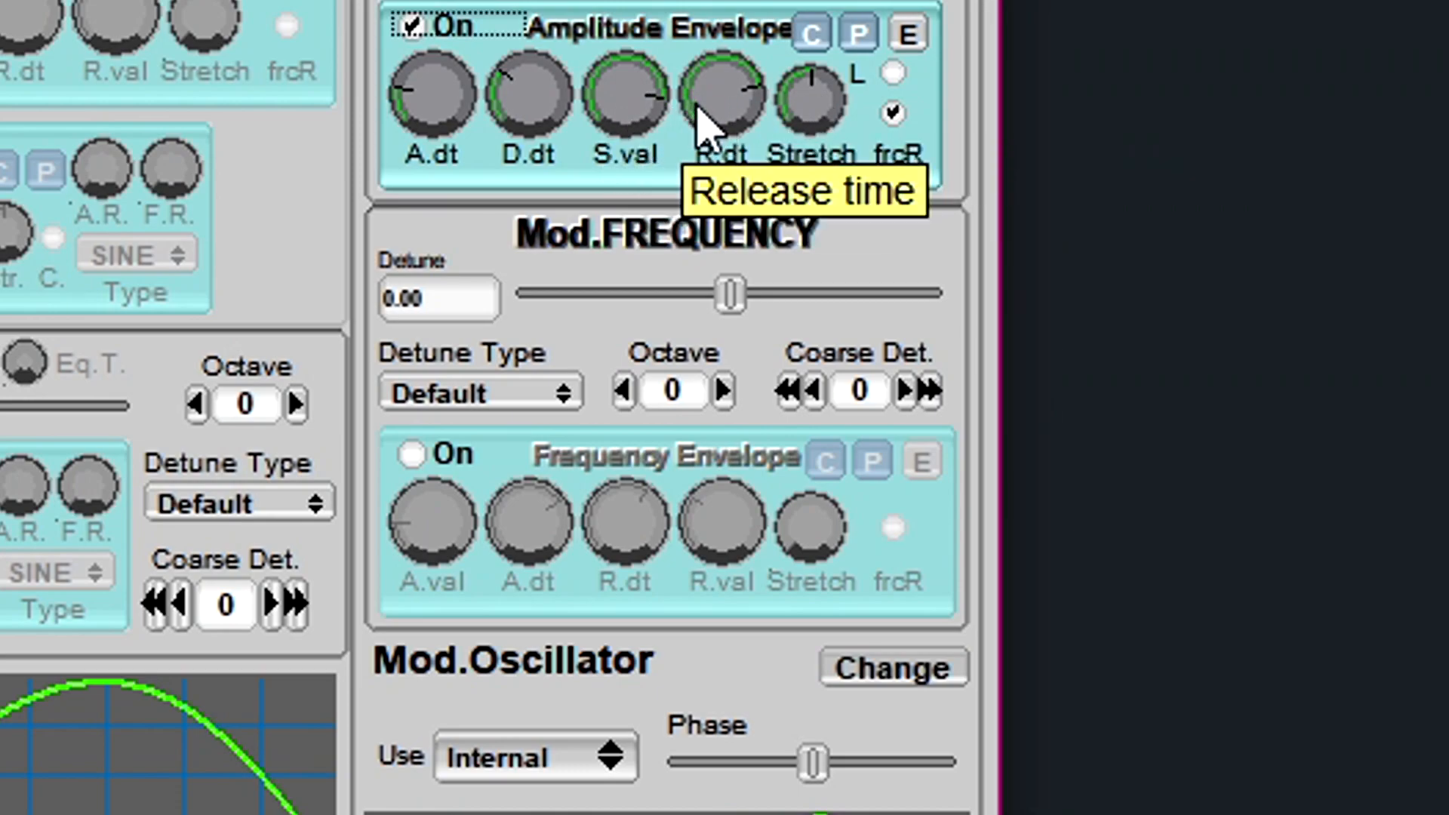
drag(698, 121, 745, 416)
drag(720, 82, 722, 101)
click(460, 659)
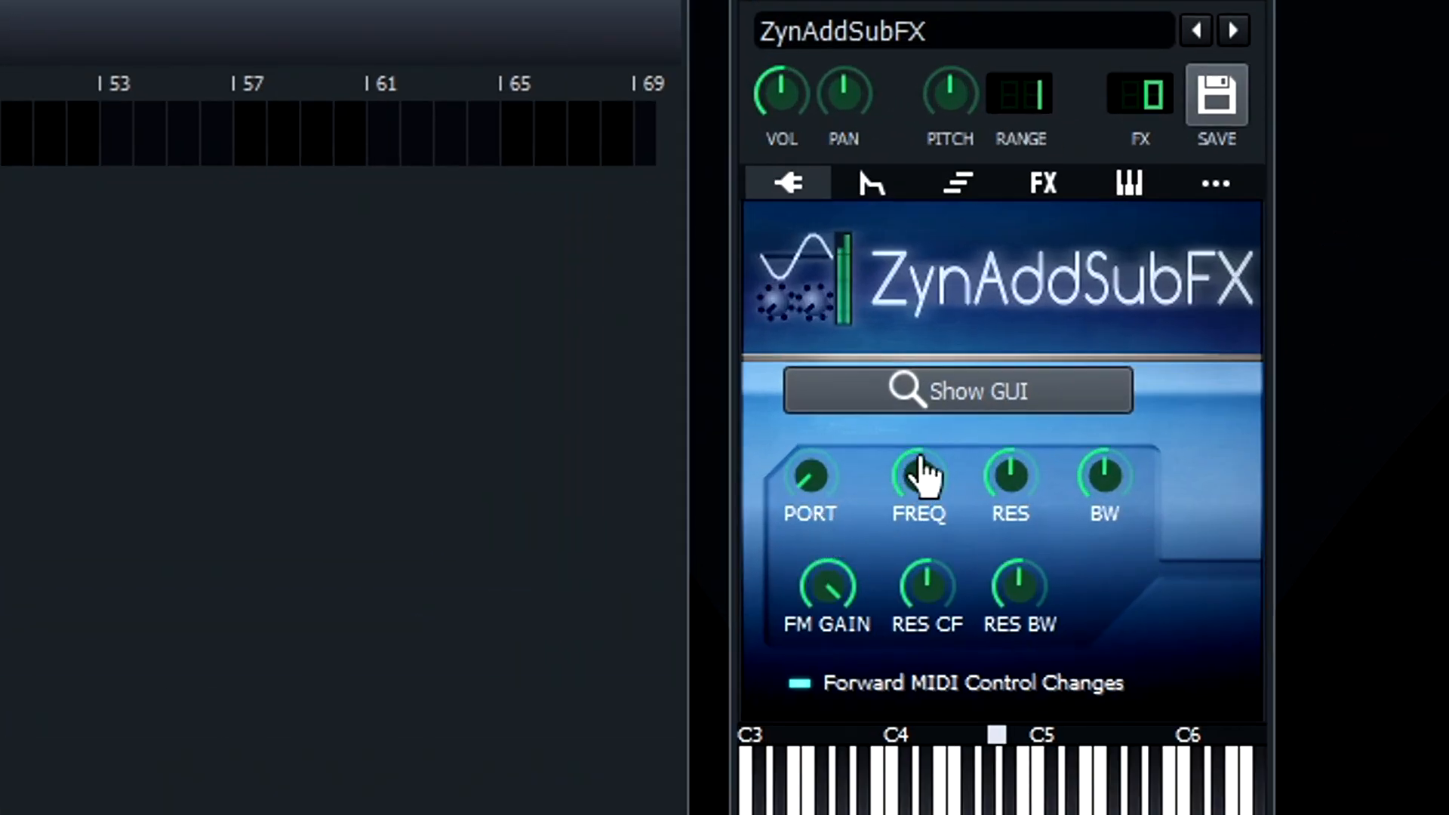
Step: Add an Equalizer to the instrument's effects chain, cutting lows below about 200 Hz and rolling off highs from about 1 to 2 kHz
click(1200, 301)
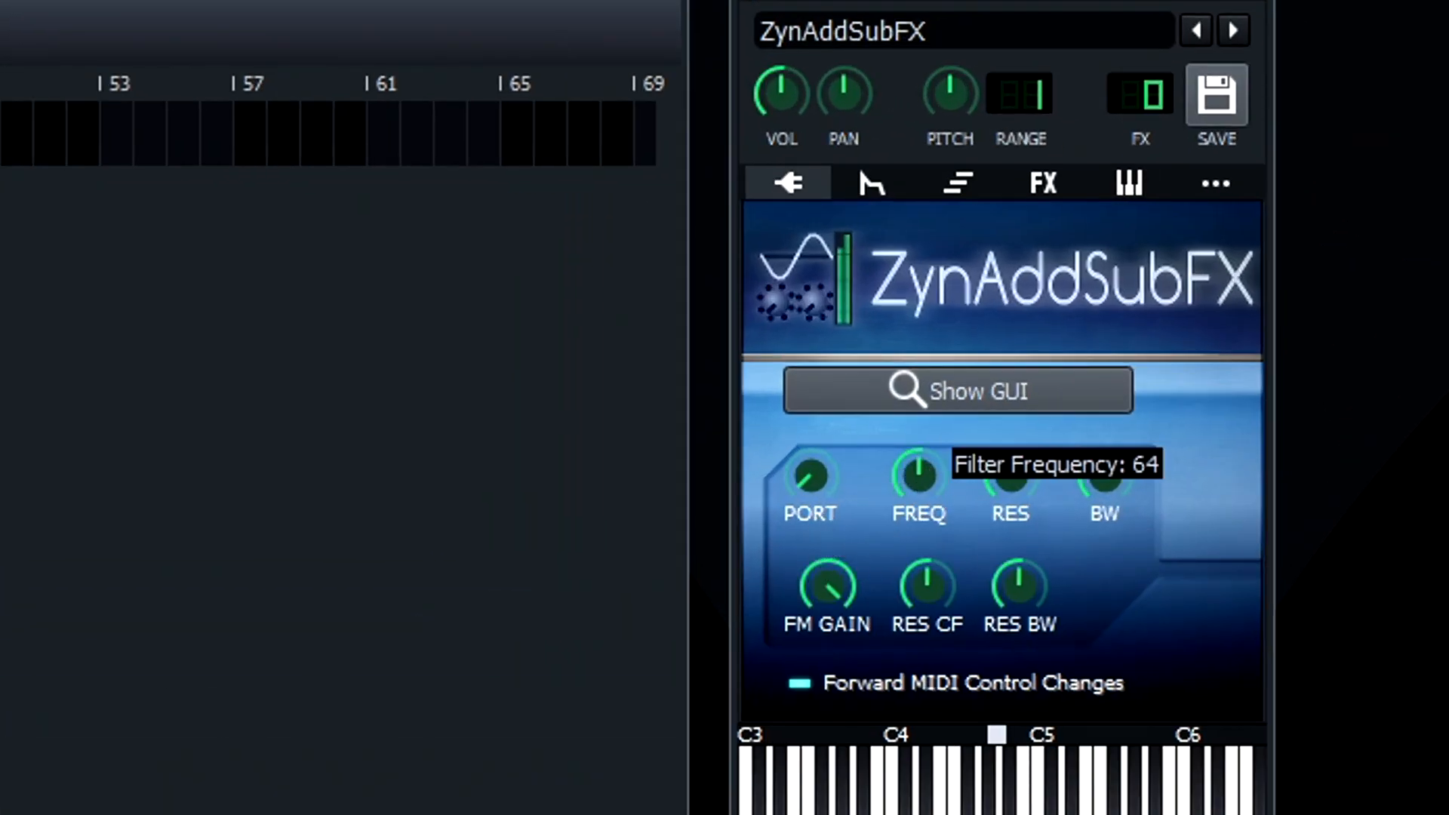
click(1038, 181)
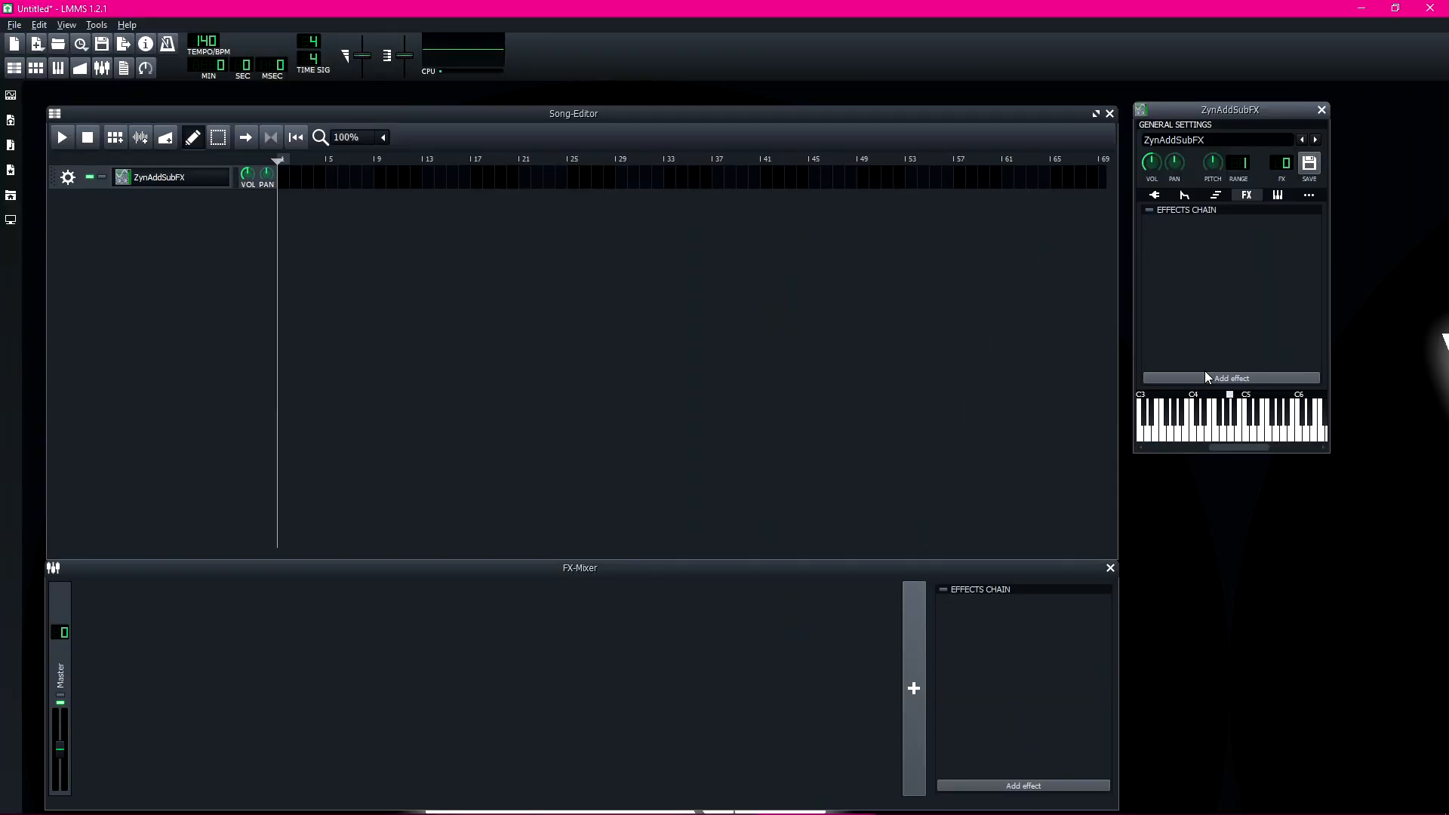
click(1204, 377)
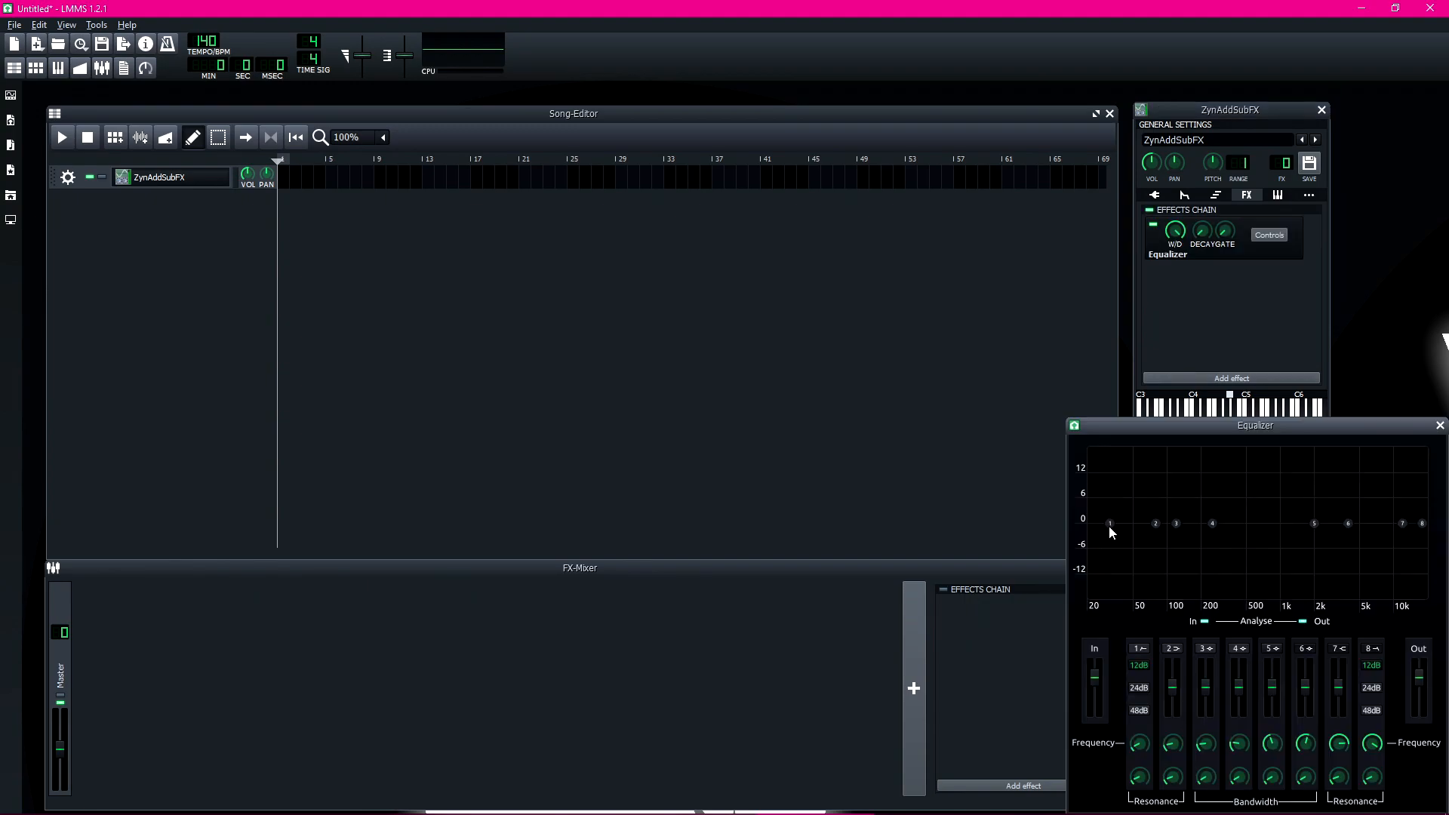
drag(1108, 526, 1203, 540)
drag(1422, 525, 1288, 541)
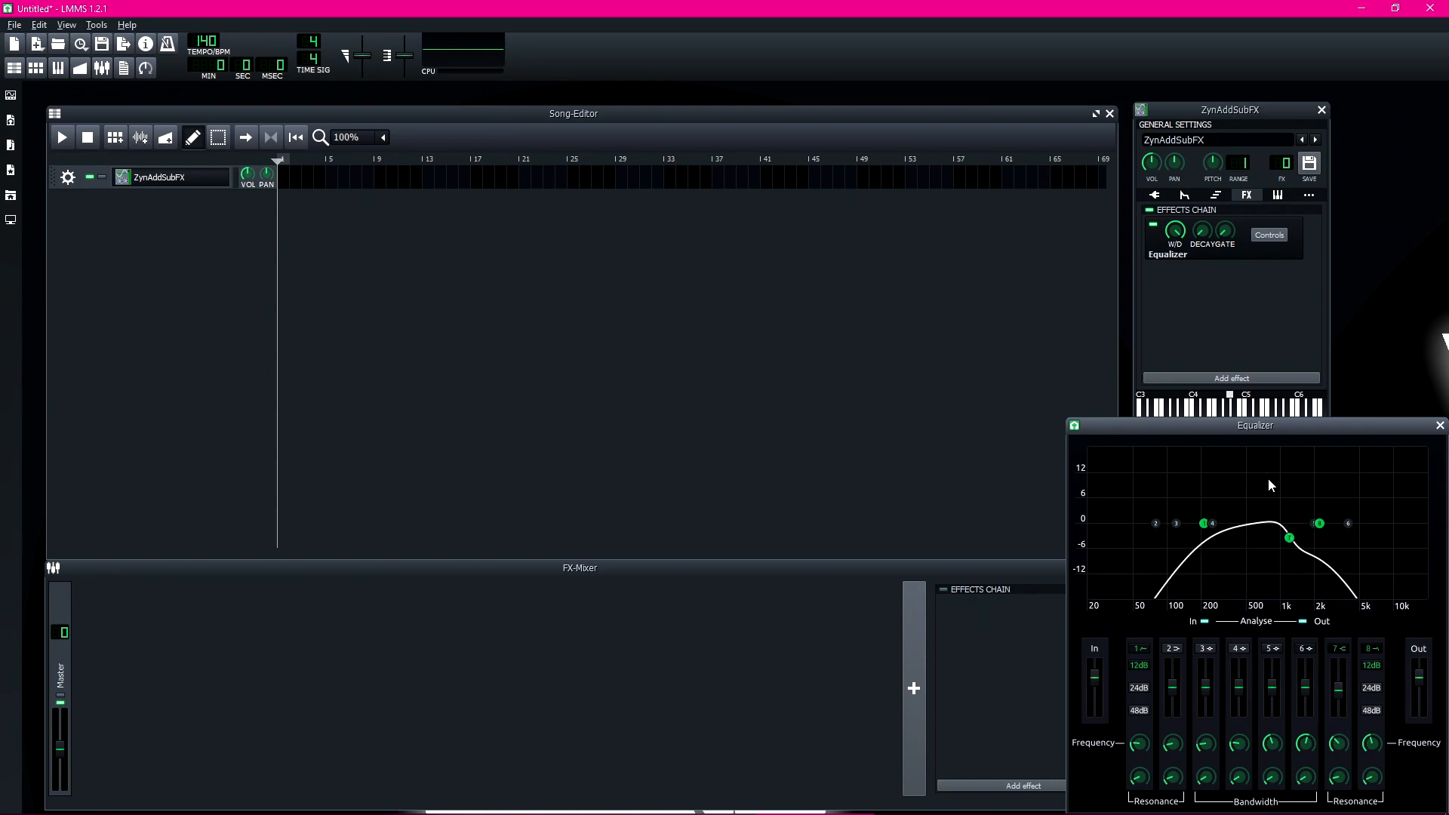
Step: Add the LMMS Amplifier to the instrument's effects chain and raise its volume
click(1232, 378)
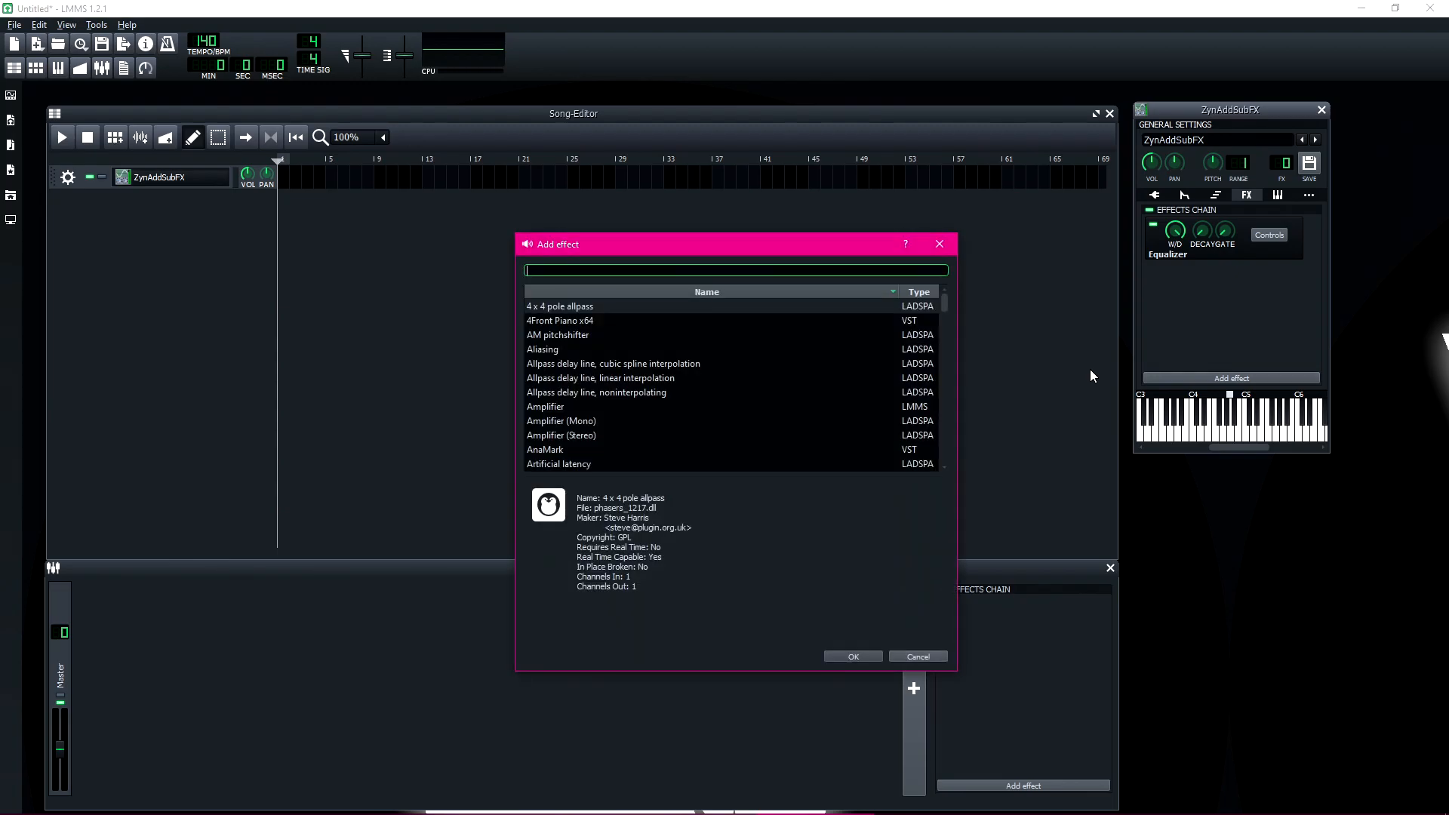
text(amp)
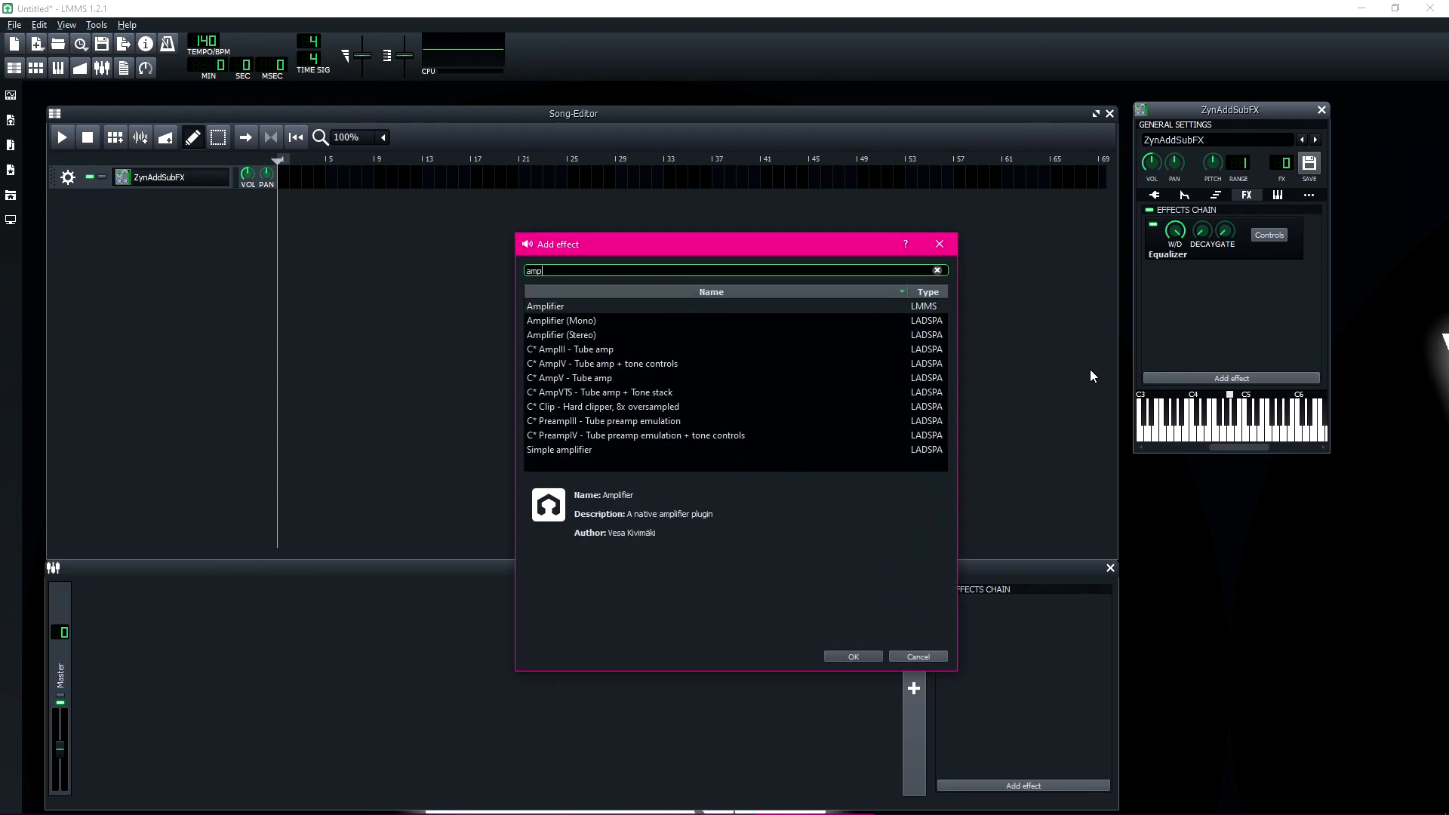
key(Return)
drag(1362, 117, 1363, 85)
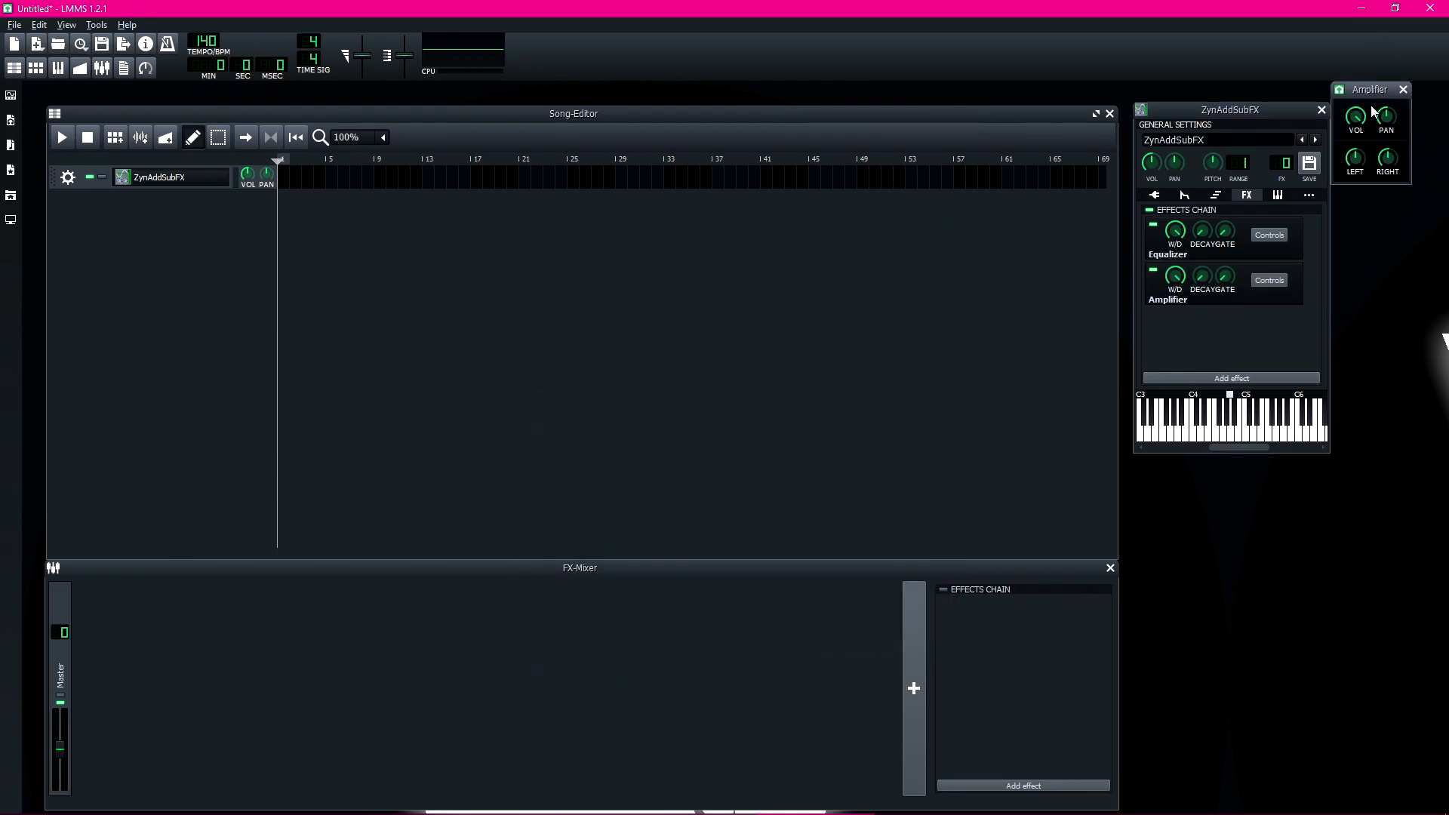
click(1402, 89)
click(1155, 195)
click(1215, 271)
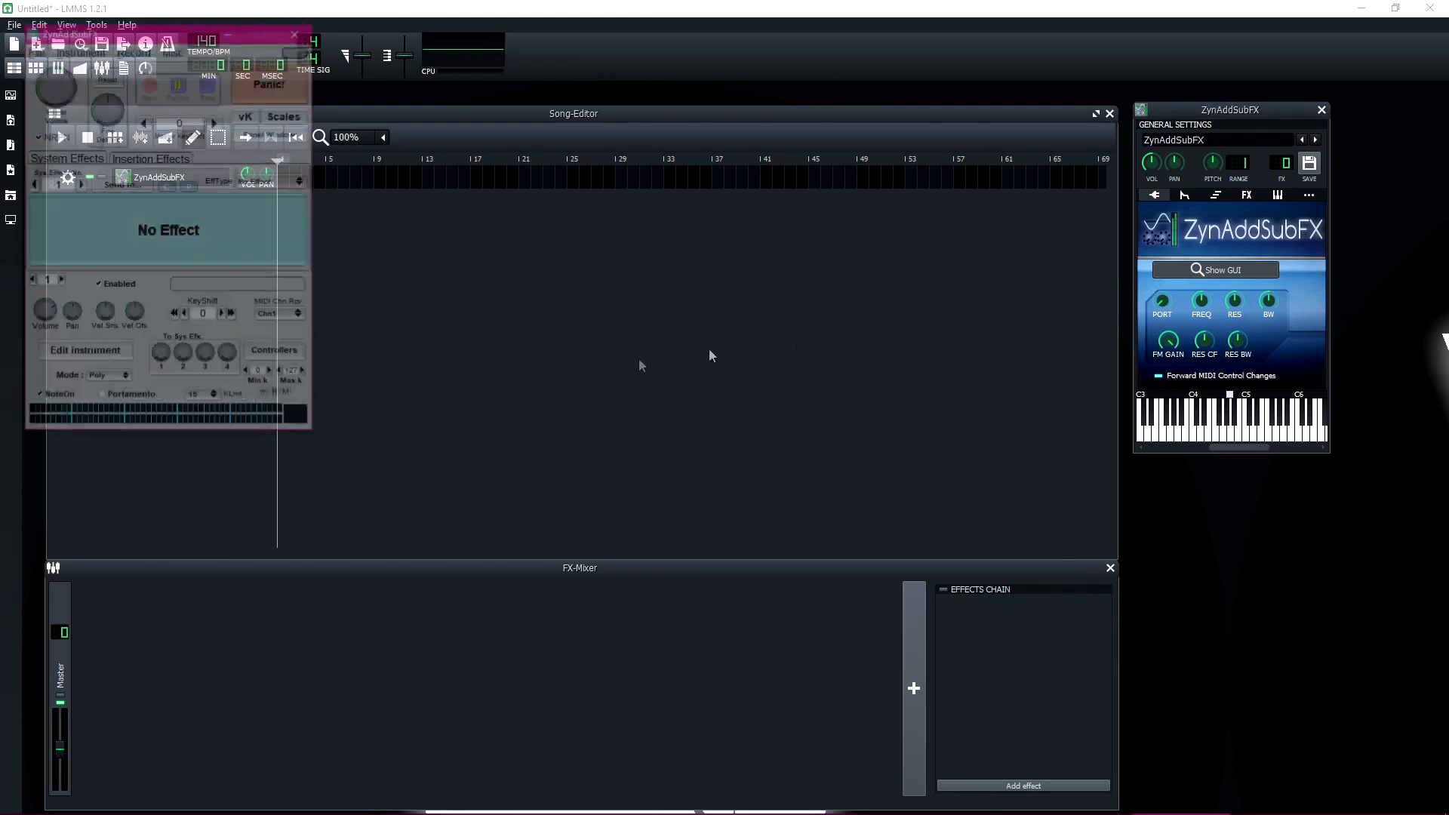
drag(43, 112, 59, 53)
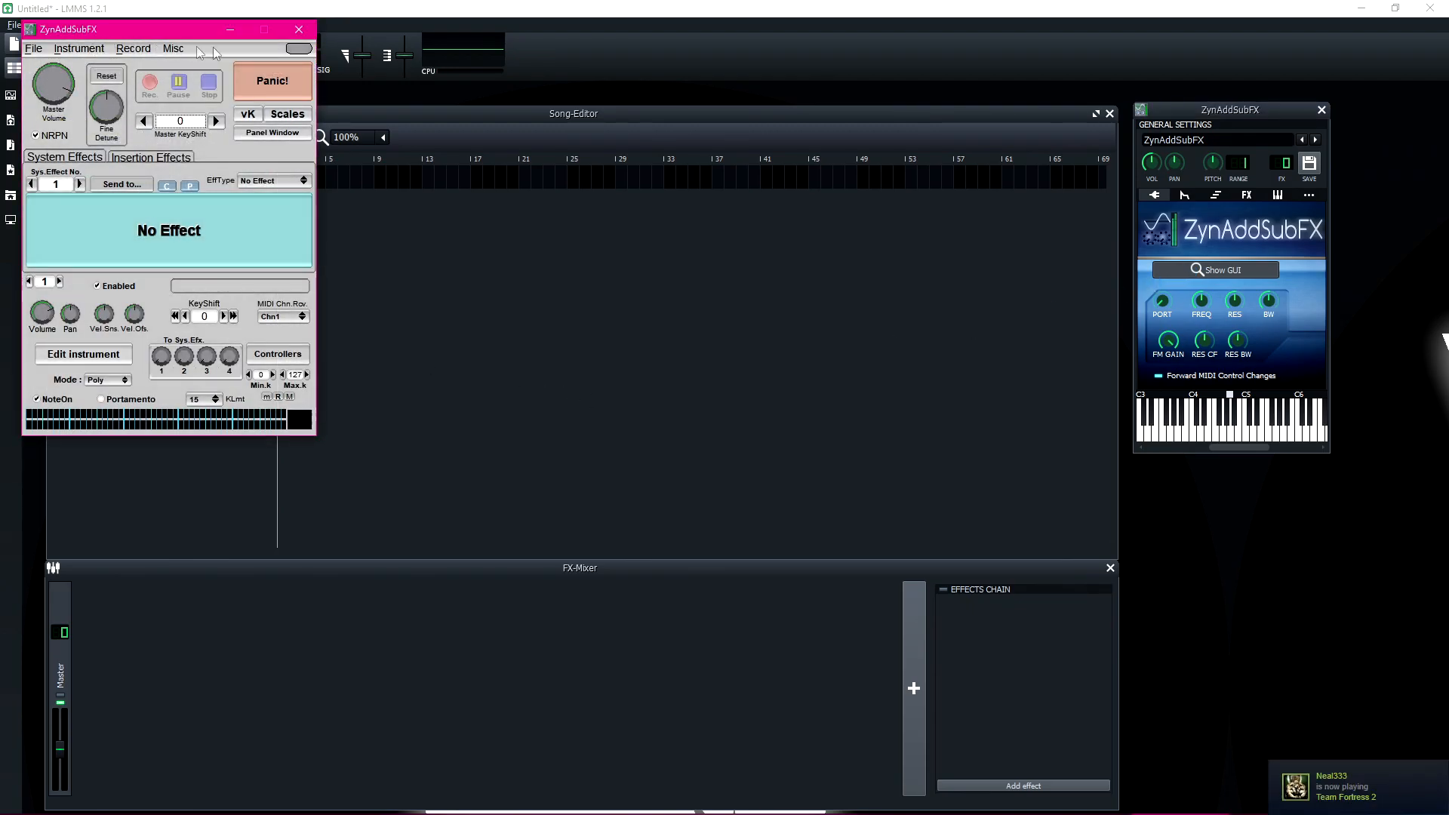
click(300, 31)
Step: Audition the patch by playing a few notes around C5 on the instrument's keyboard
click(1244, 434)
click(1264, 436)
click(1255, 435)
click(1247, 435)
click(1266, 434)
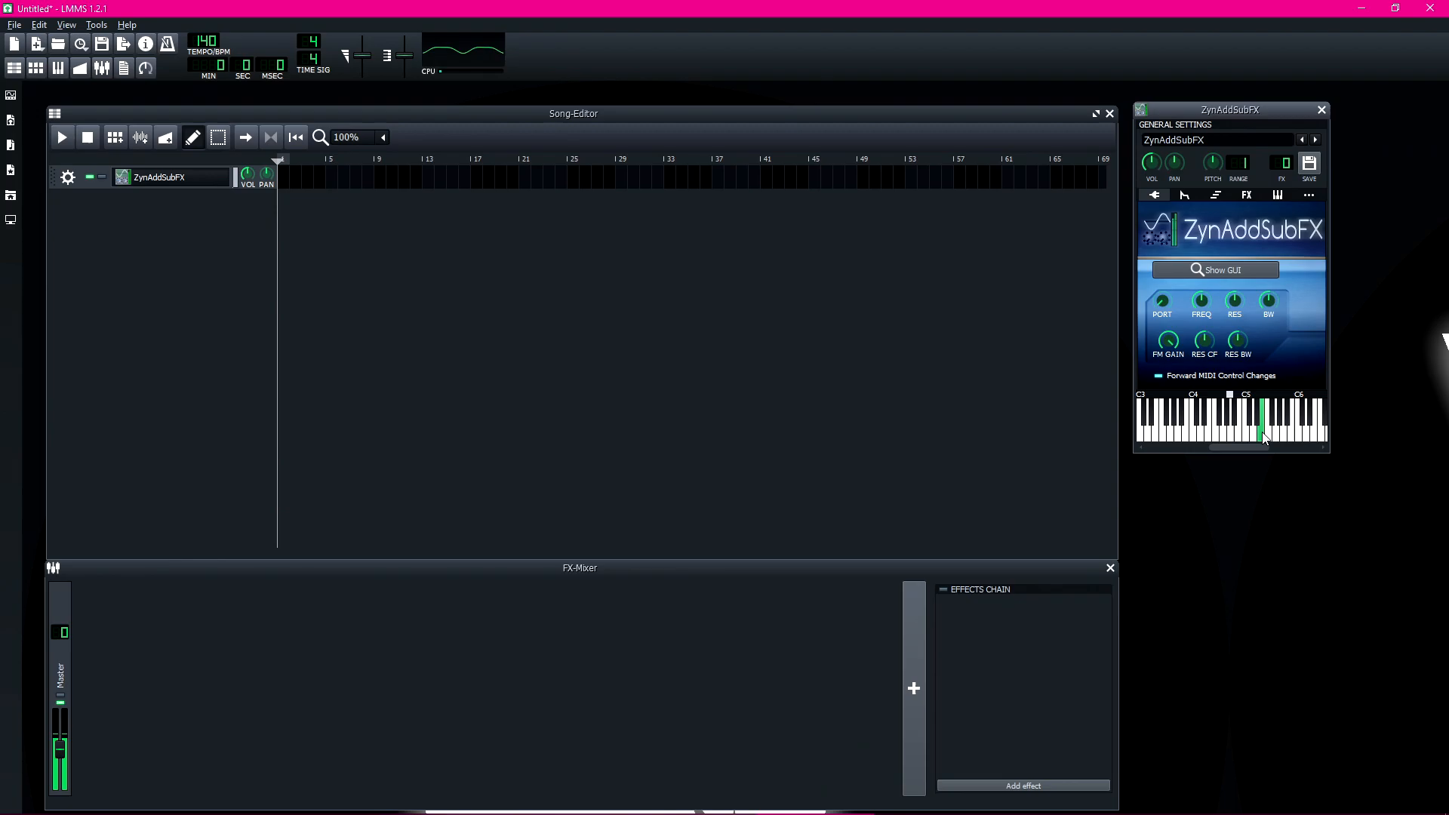
Step: Add the Calf Reverb LADSPA effect to the instrument's effects chain
click(1247, 196)
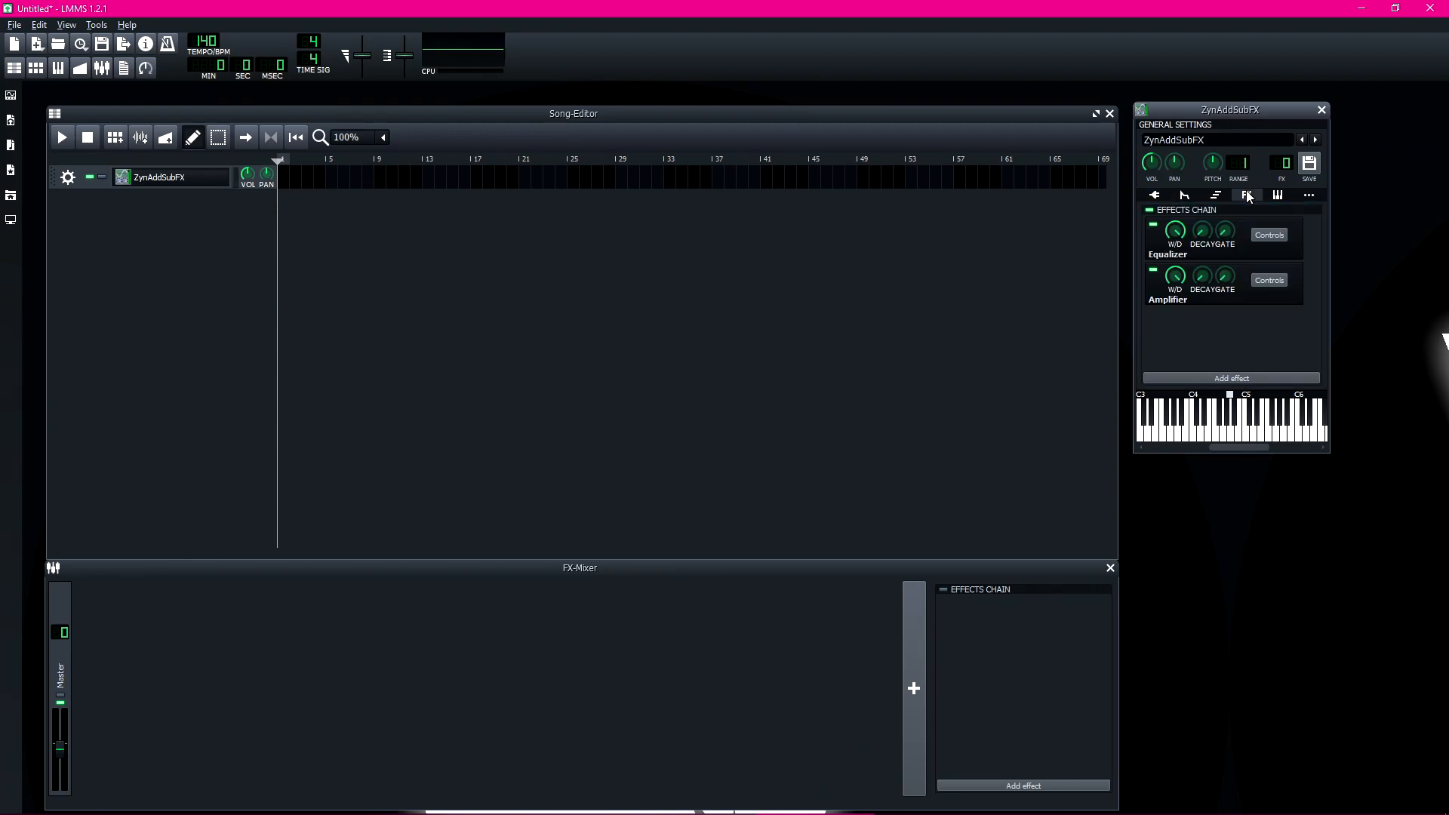
click(1192, 378)
text(rev)
double_click(565, 323)
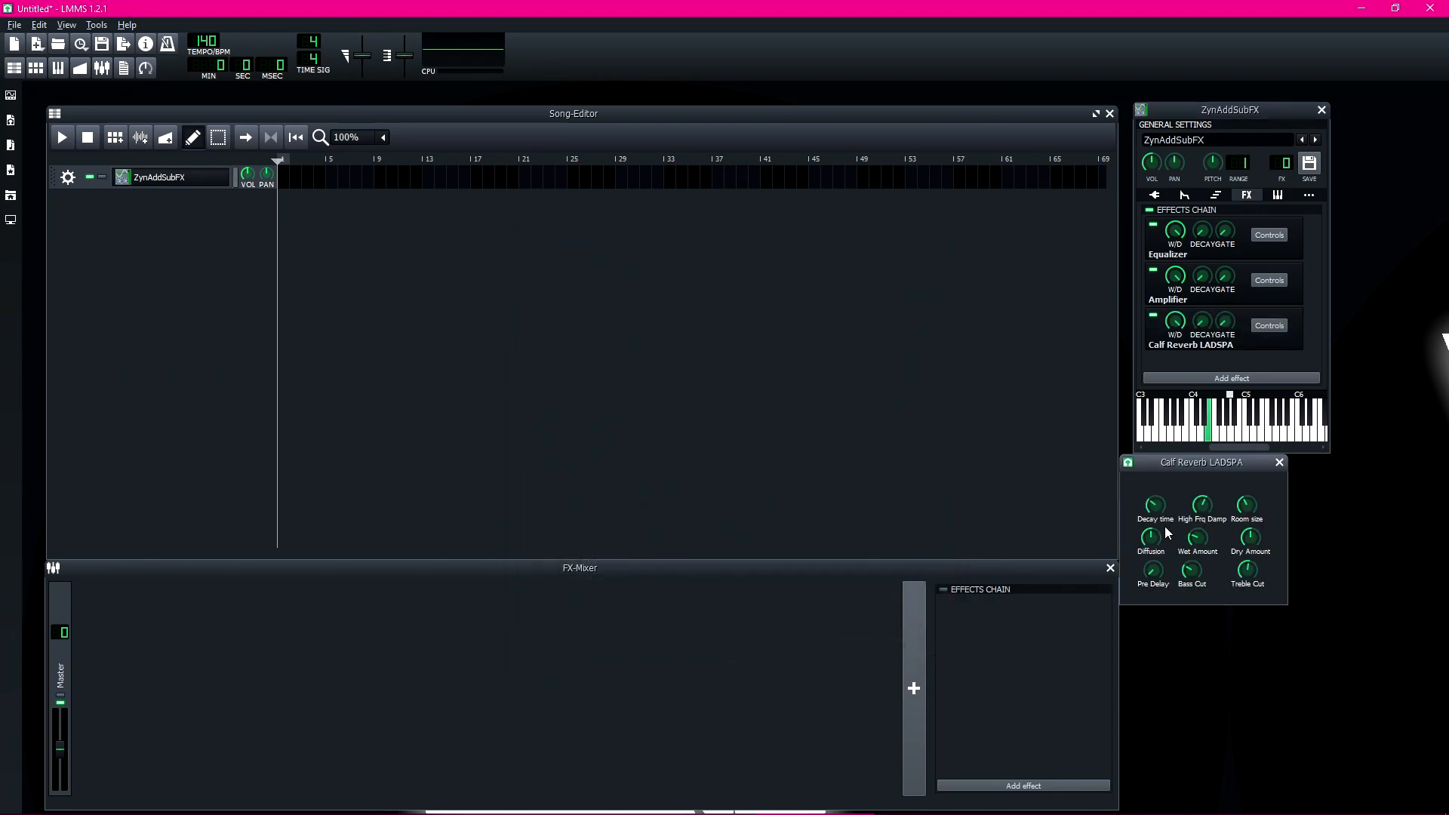
Step: While playing test notes, raise the Calf Reverb's decay time, wet amount and dry amount, and place its window below the instrument
key(q)
key(u)
key(o)
key(p)
key(i)
key(i)
key(p)
key(bracketright)
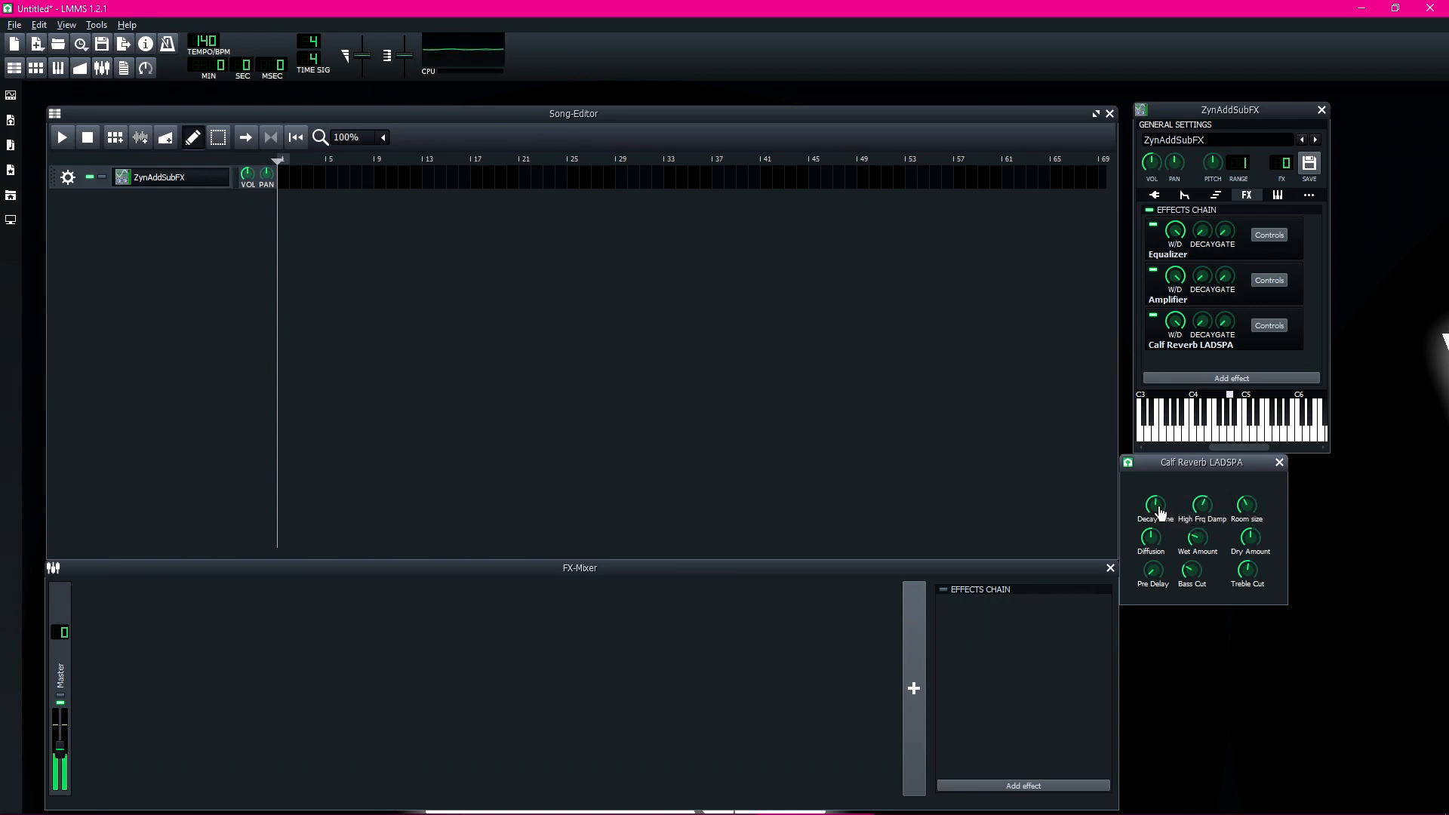
mouse_move(1210, 463)
mouse_down()
mouse_move(1274, 574)
mouse_move(1202, 462)
mouse_up()
key(p)
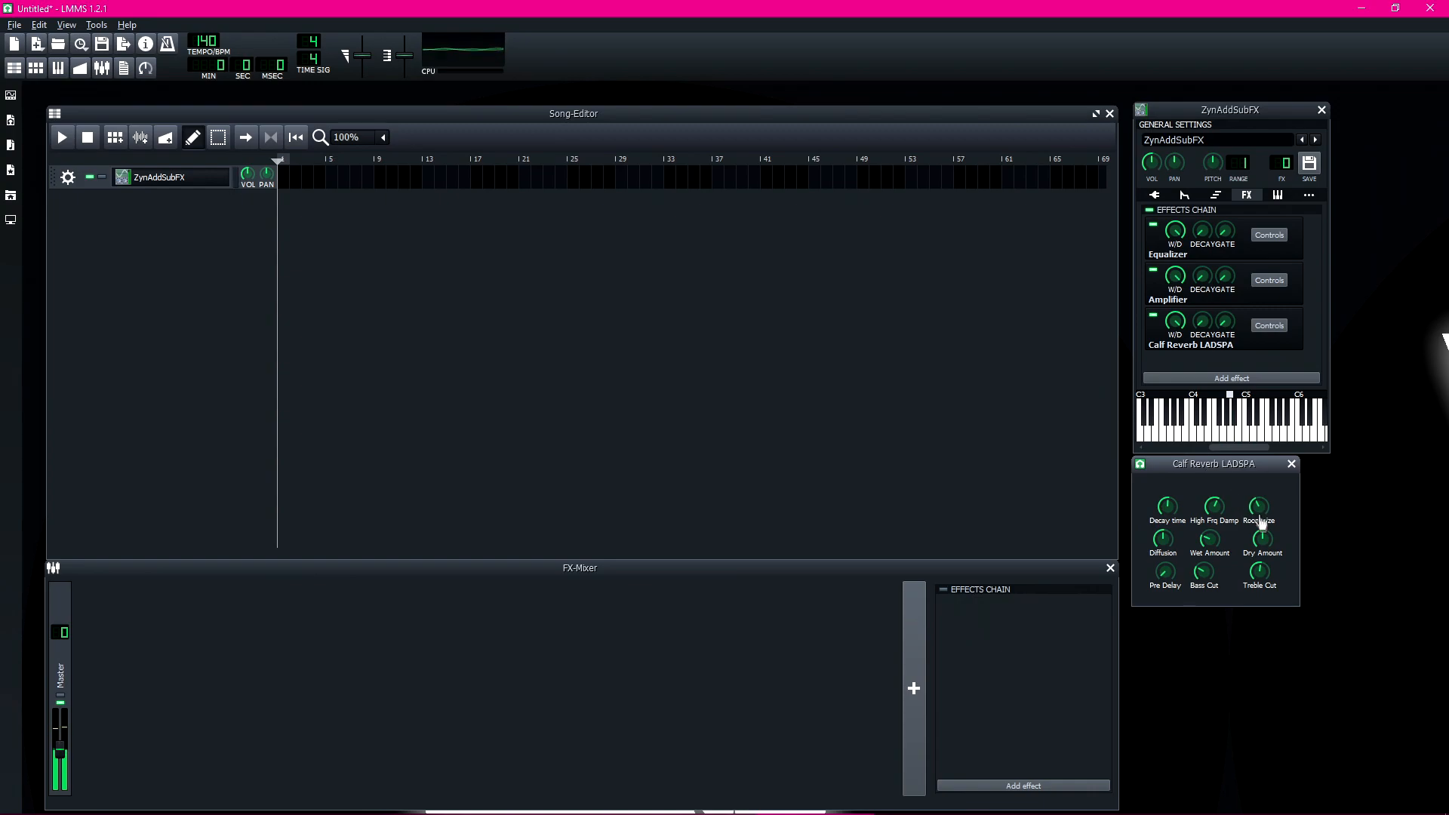
drag(1255, 544, 1206, 527)
drag(1190, 461, 1200, 505)
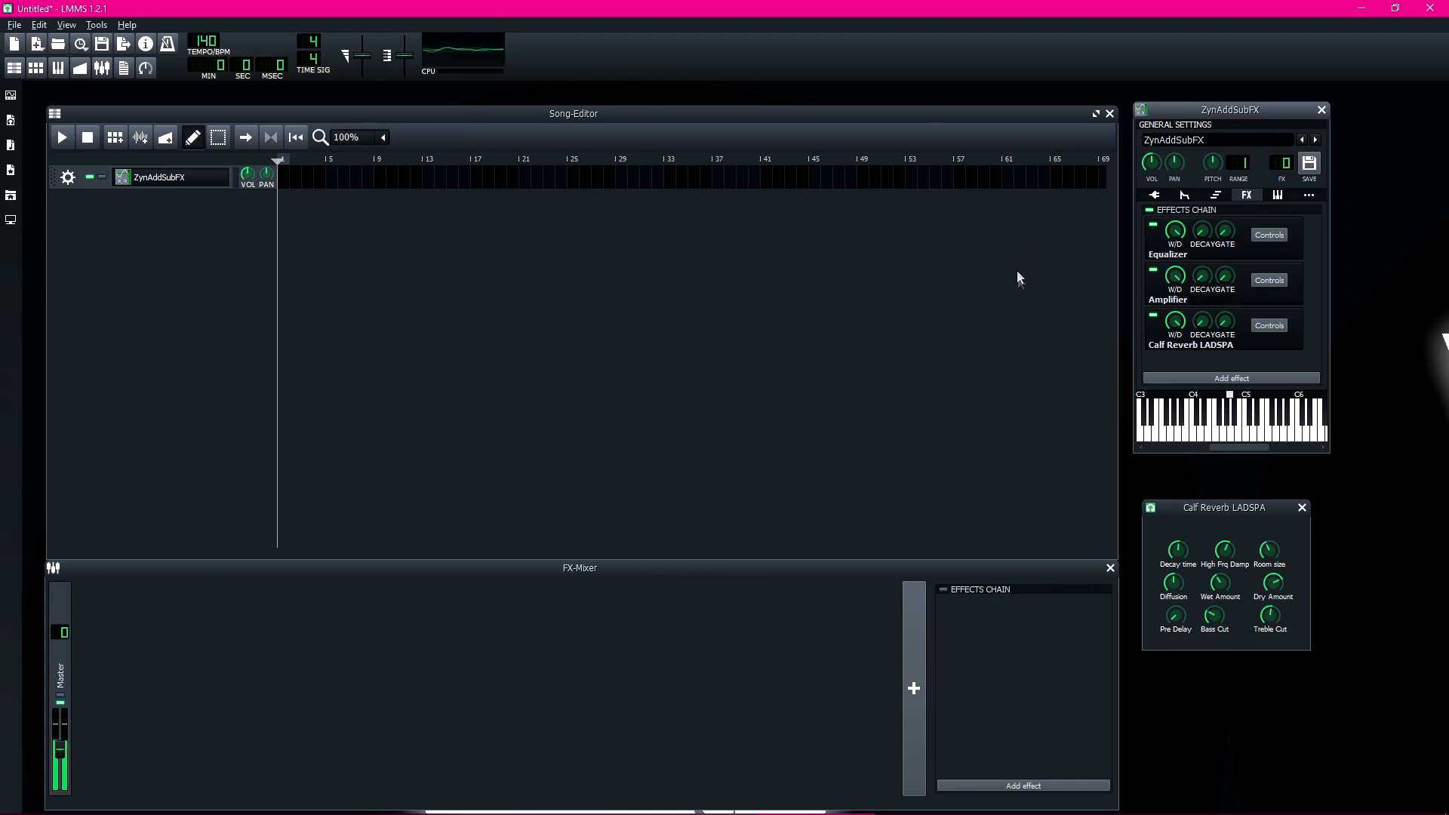
Step: Add the Calf Saturator LADSPA effect to the instrument's effects chain
click(1208, 377)
text(satura)
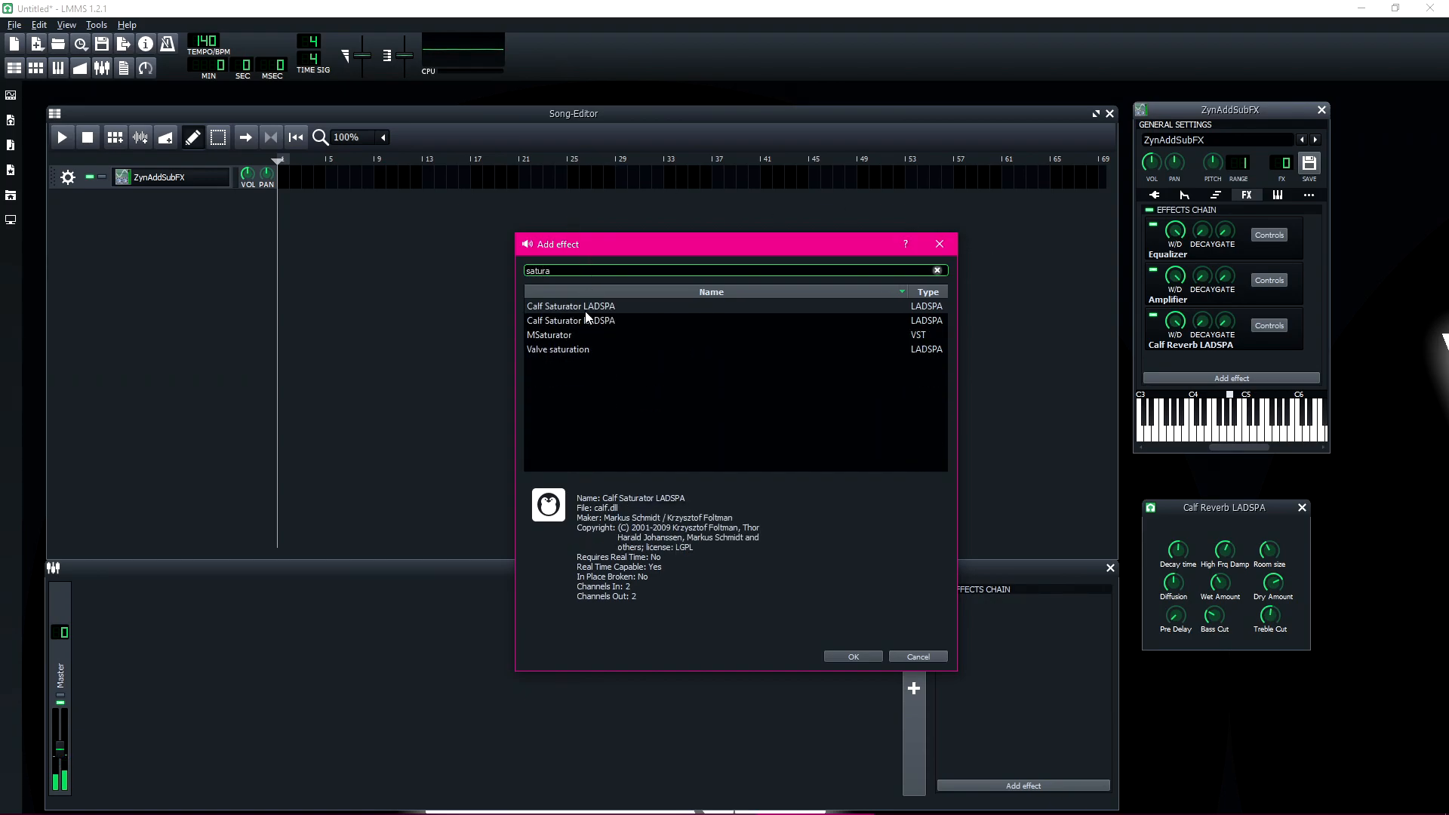
double_click(588, 317)
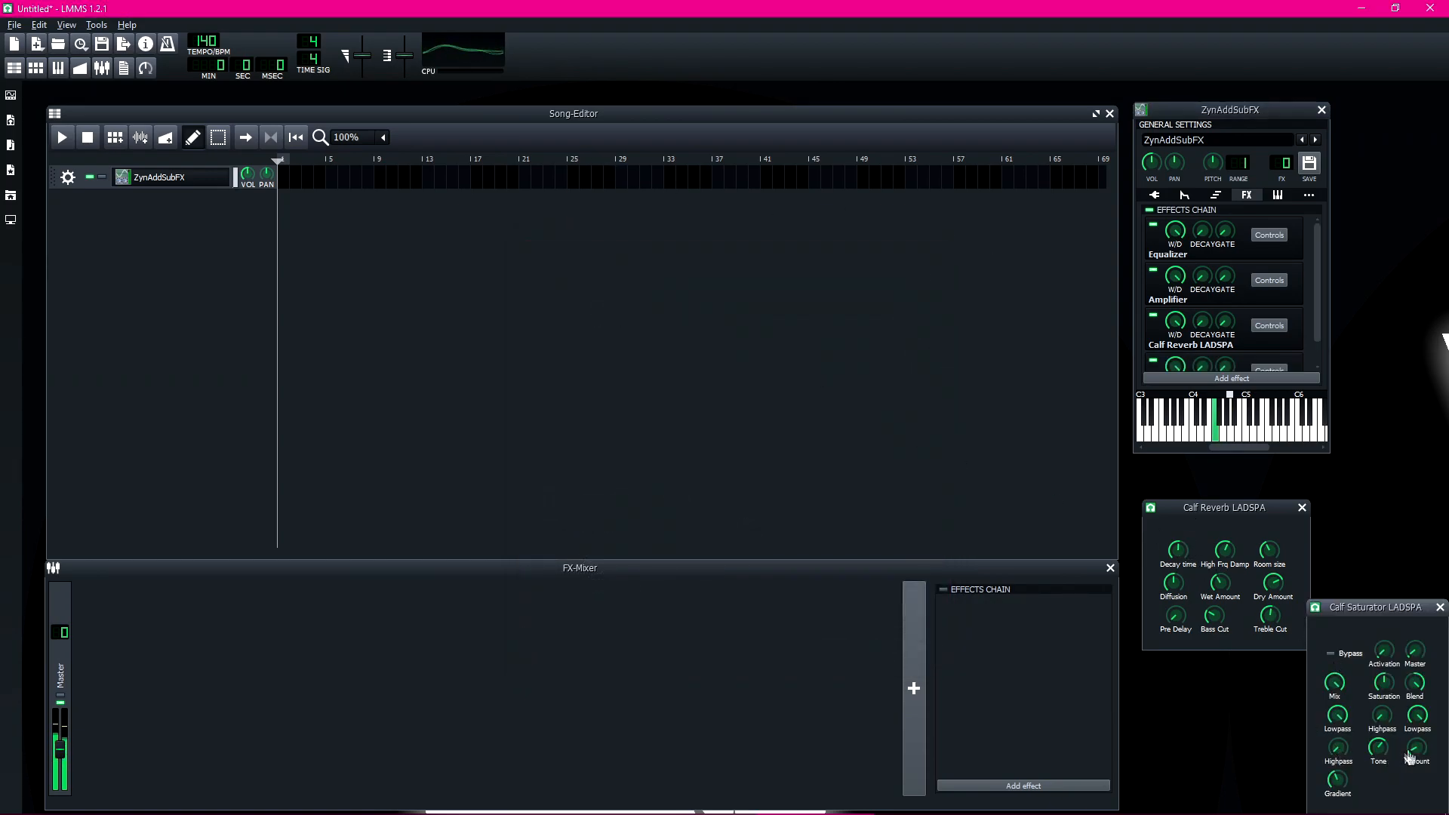
Step: Raise the saturator's amount and tone, lower its saturation, pre-lowpass and gradient, and close the saturator and reverb windows
drag(1409, 746, 1408, 747)
drag(1337, 716, 1340, 732)
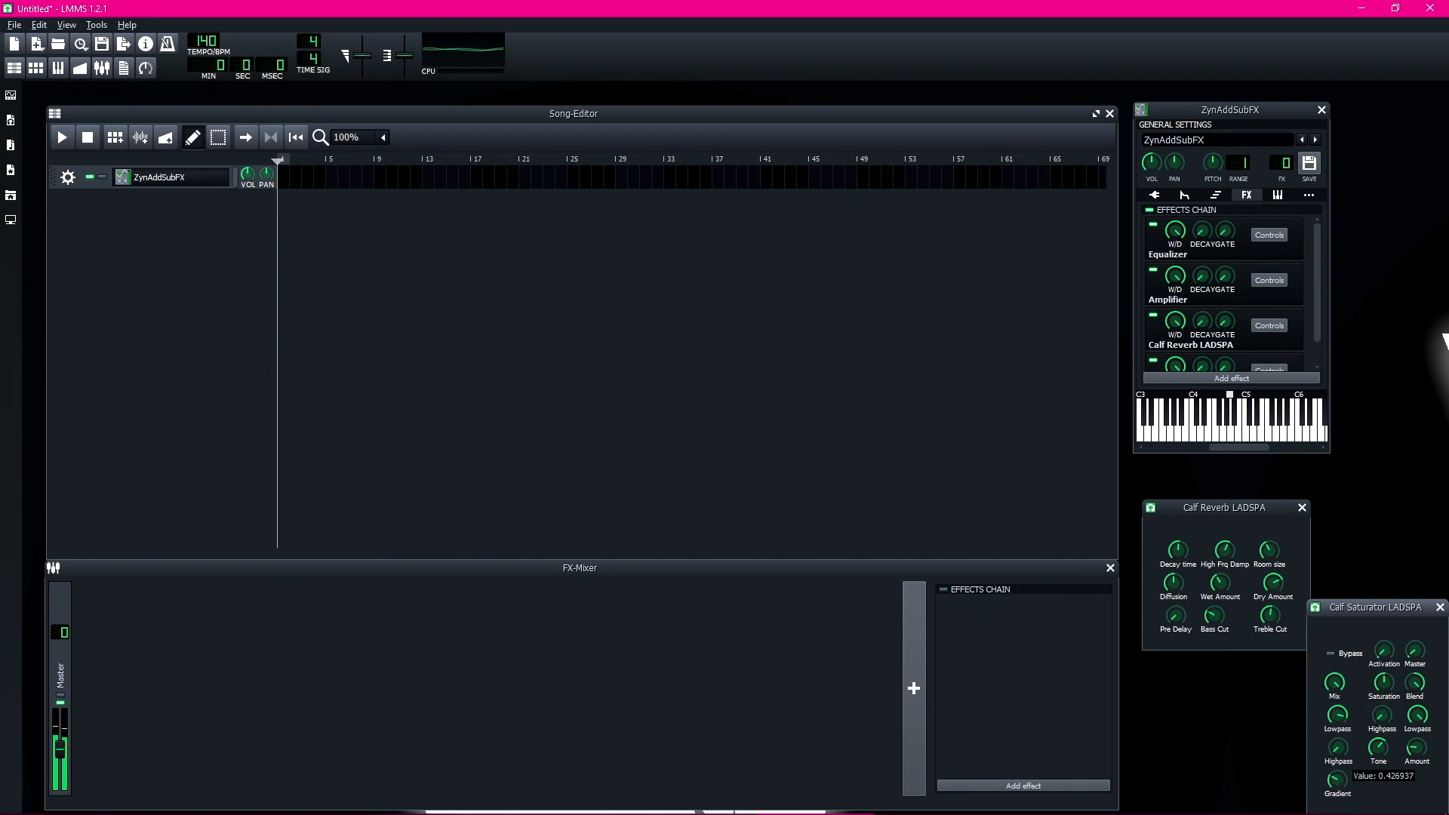
drag(1378, 748, 1378, 747)
drag(1416, 747, 1416, 744)
mouse_move(1384, 682)
mouse_down()
mouse_move(1379, 718)
mouse_move(1377, 677)
mouse_up()
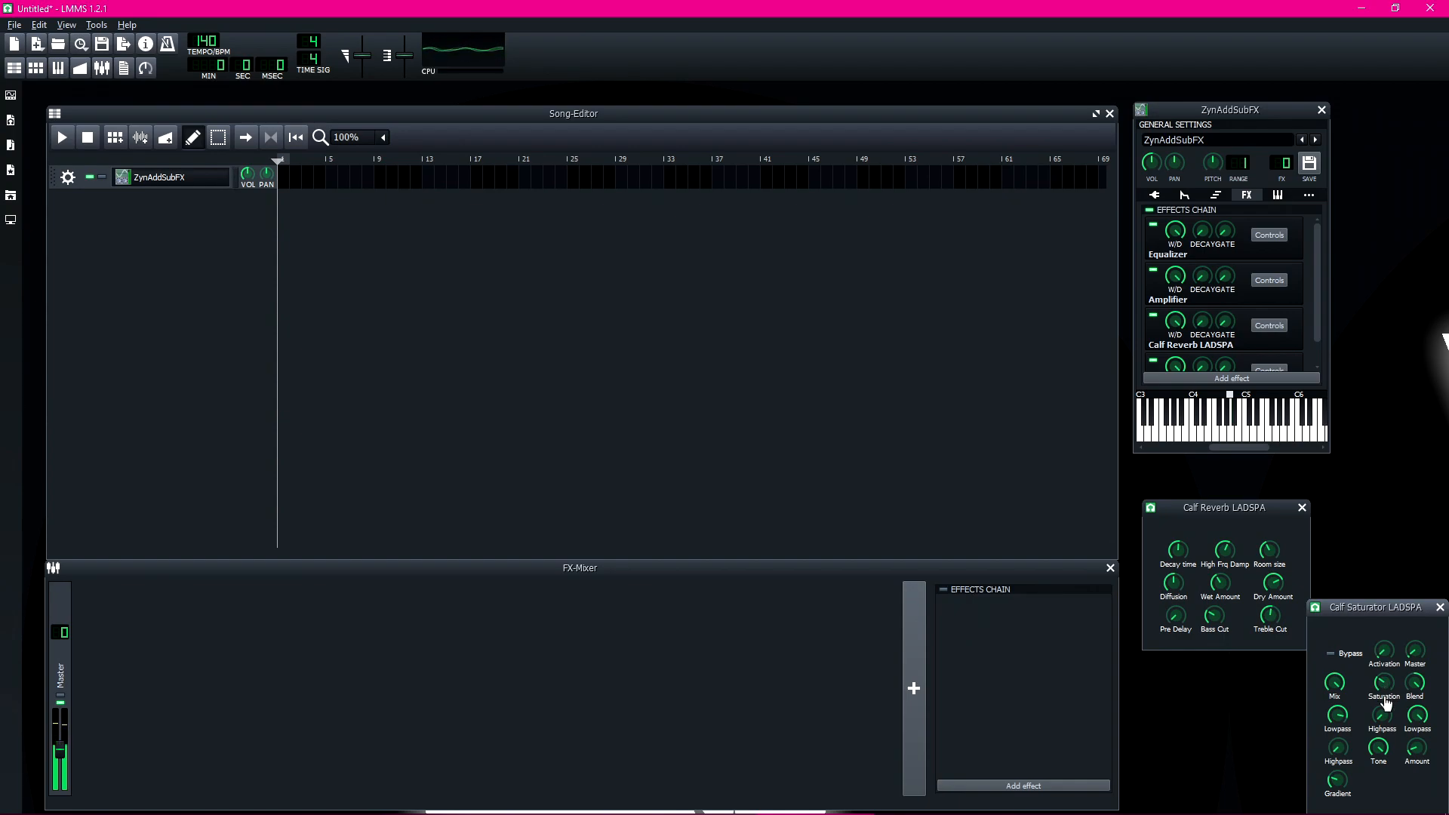
drag(1341, 729, 1338, 725)
drag(1338, 715, 1338, 715)
drag(1428, 616, 1412, 504)
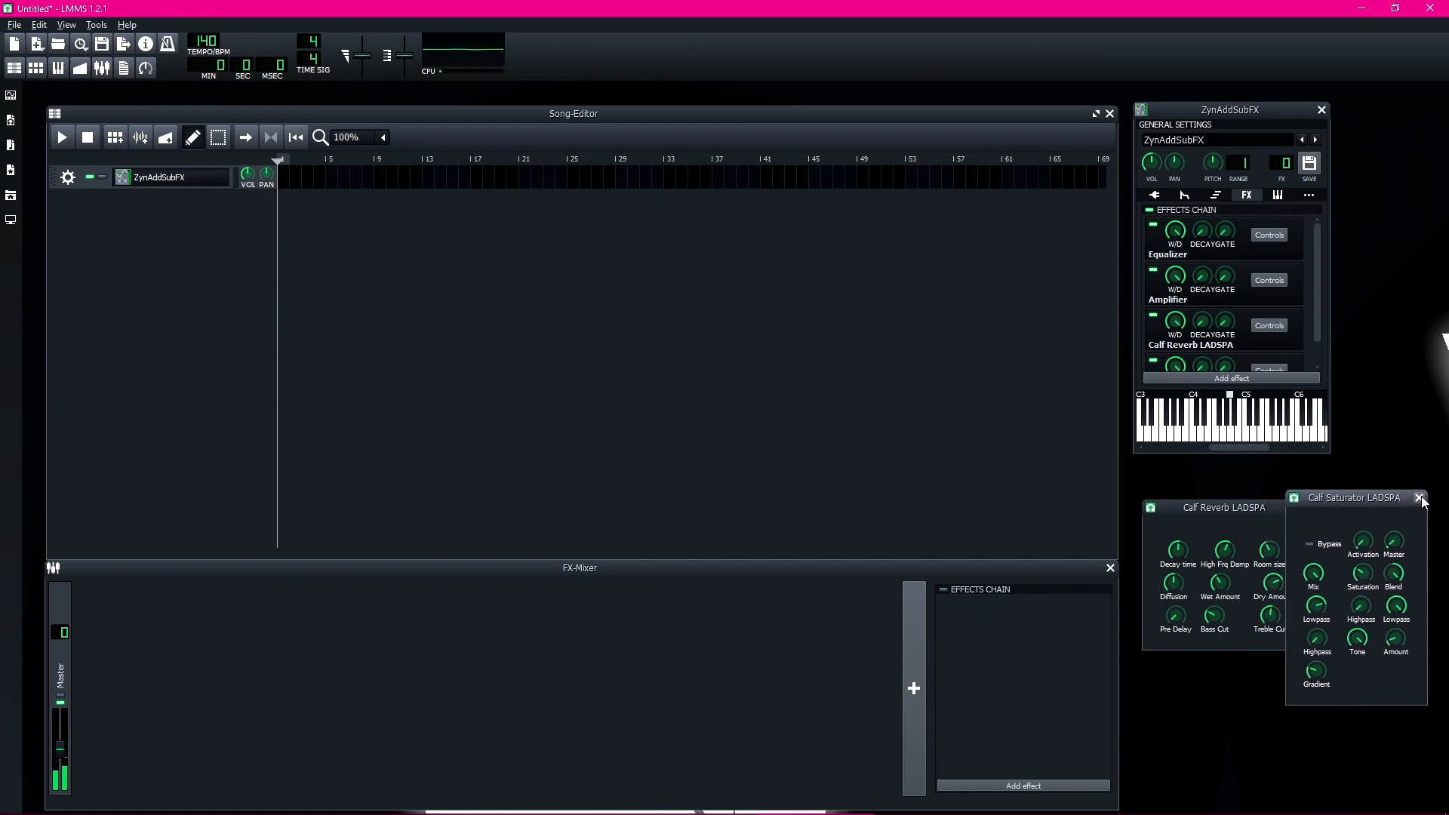
click(1421, 500)
click(1302, 508)
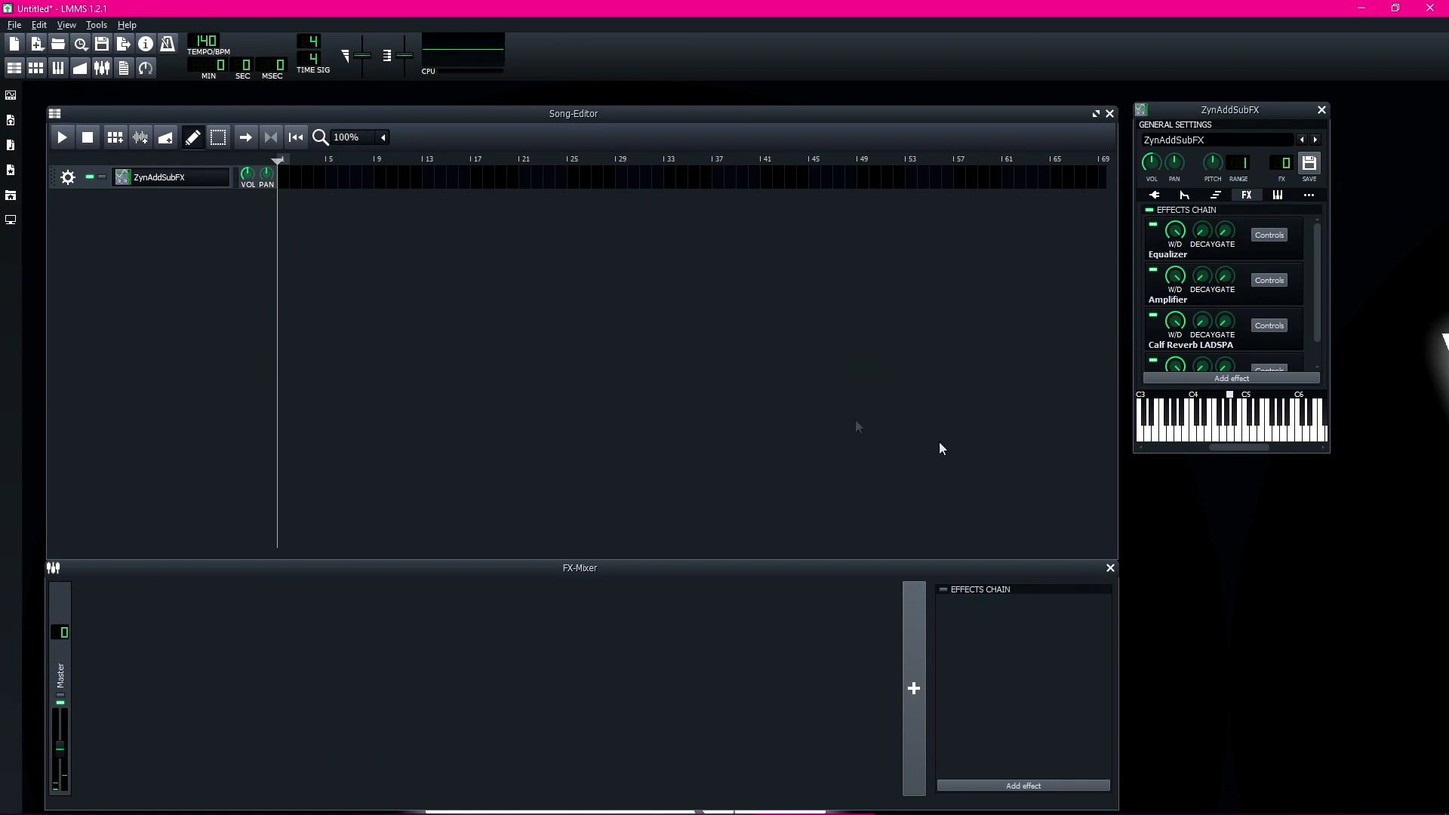
Step: Rename the existing ZynAddSubFX track to Lead
double_click(158, 178)
key(ctrl+a)
text(Lead)
key(Return)
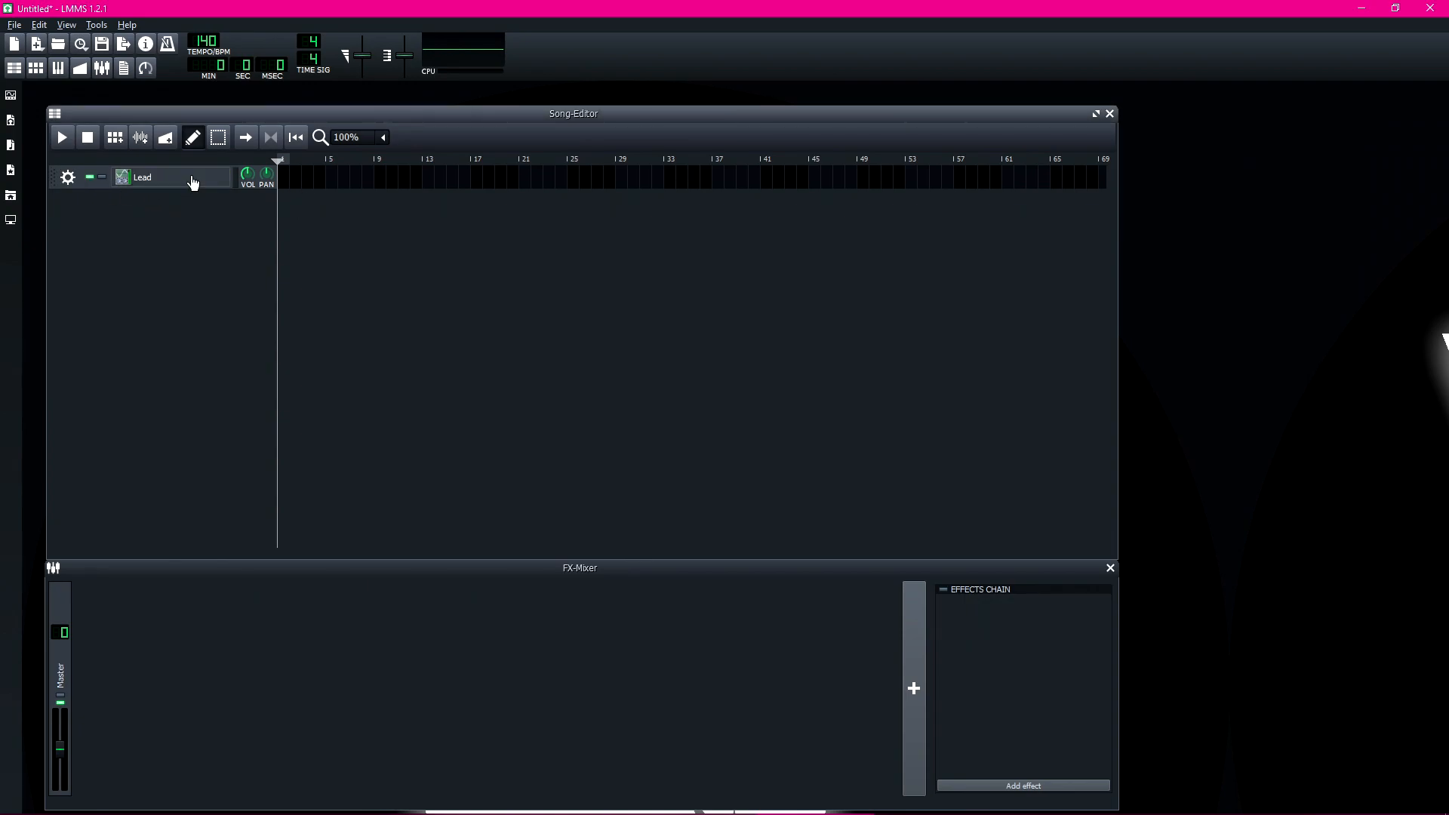
Step: Add a second ZynAddSubFX instrument track below Lead and show its synth interface
click(11, 95)
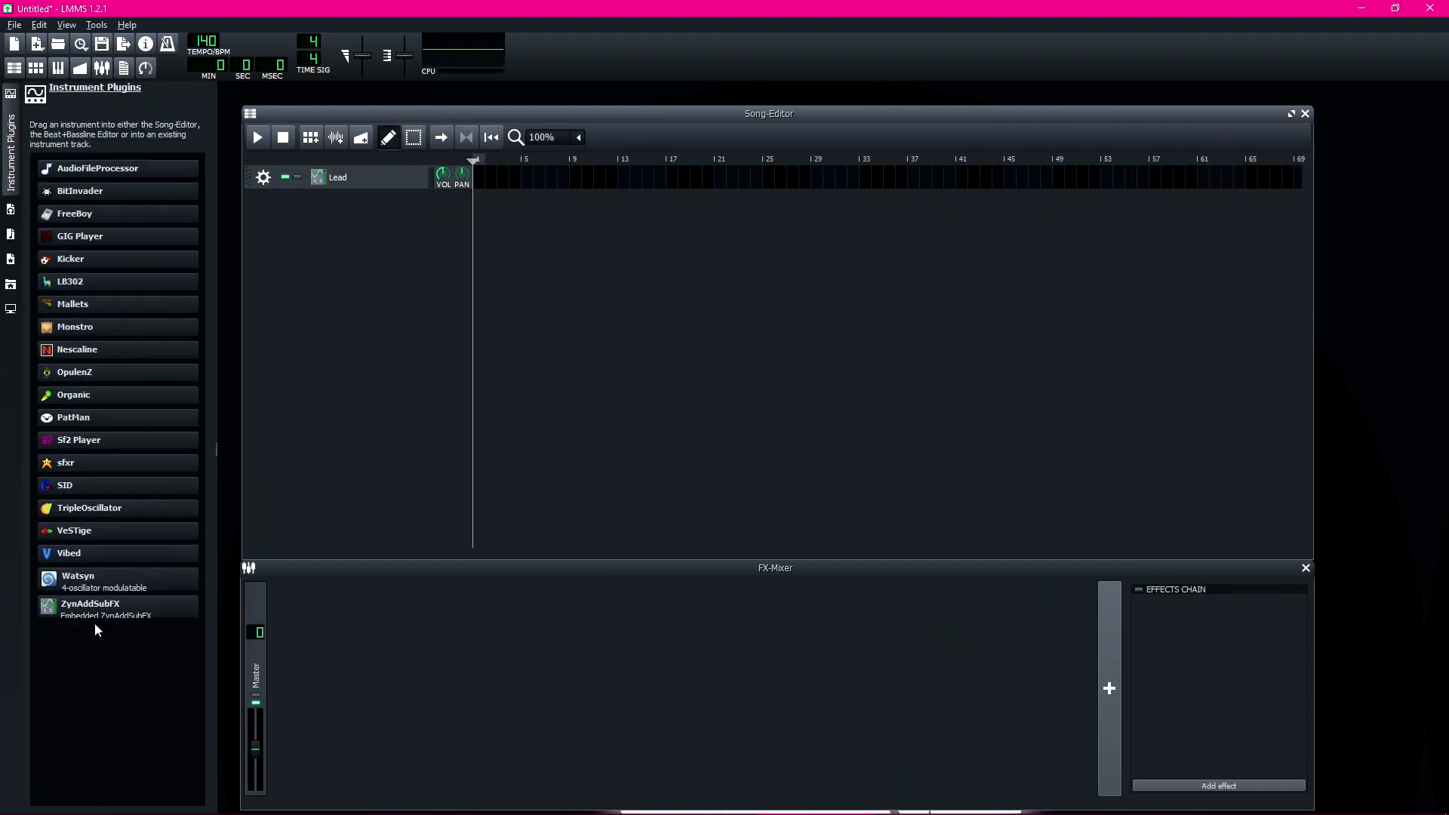
drag(106, 601, 366, 196)
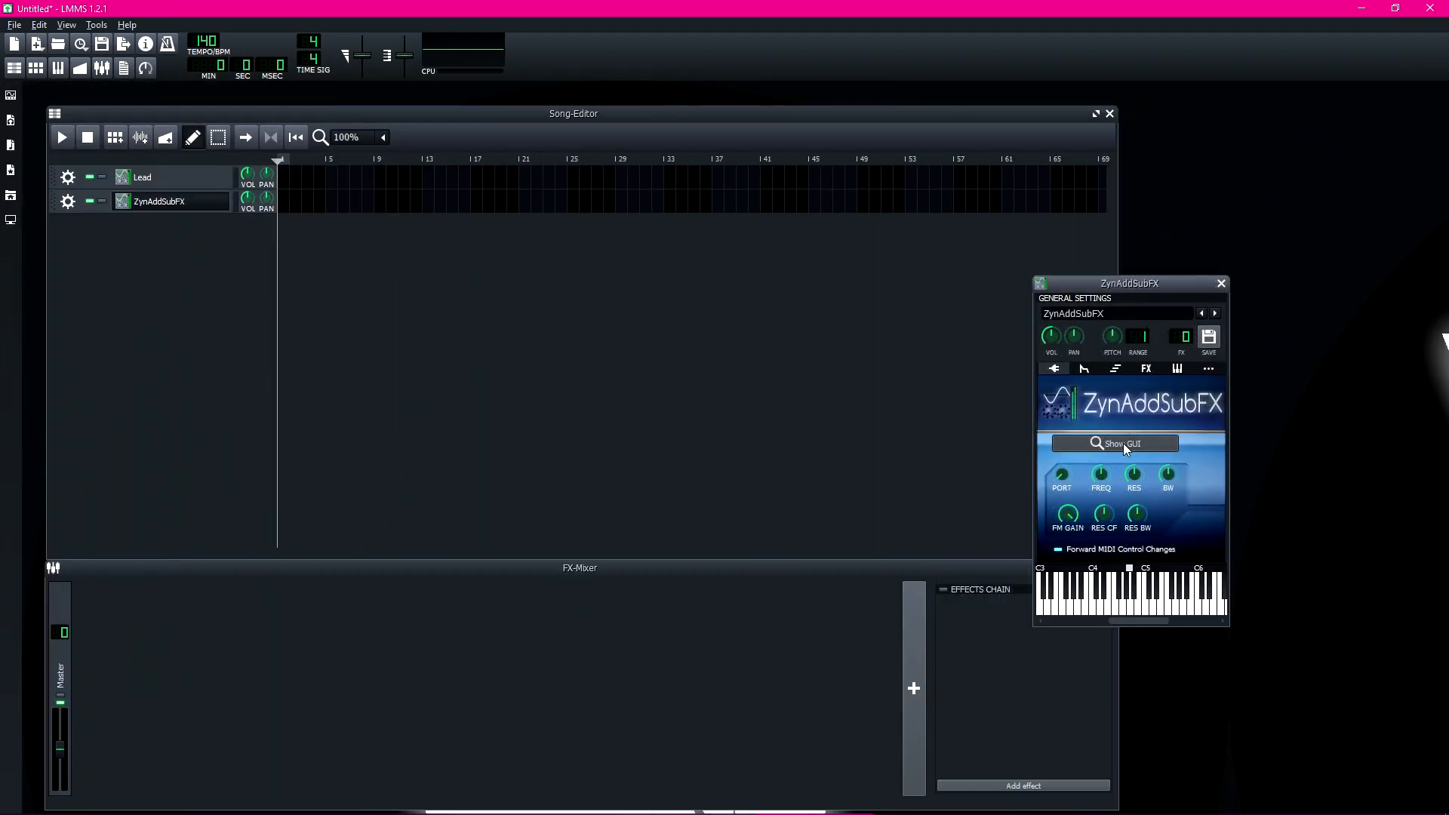
click(1125, 445)
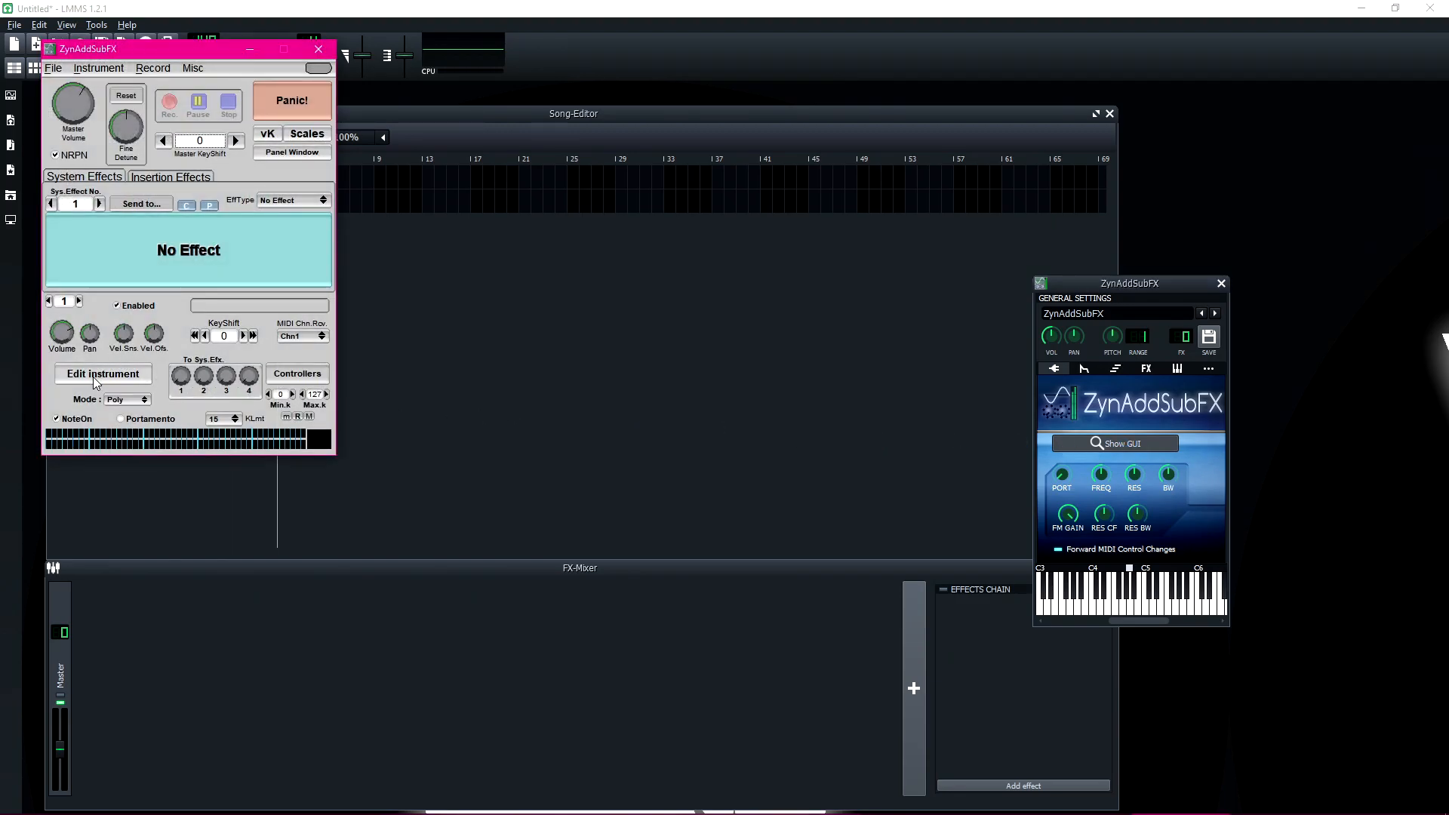
Step: Switch the new instrument from ADDsynth to PADsynth and open the PADsynth parameters
click(140, 374)
click(83, 279)
click(229, 278)
click(249, 303)
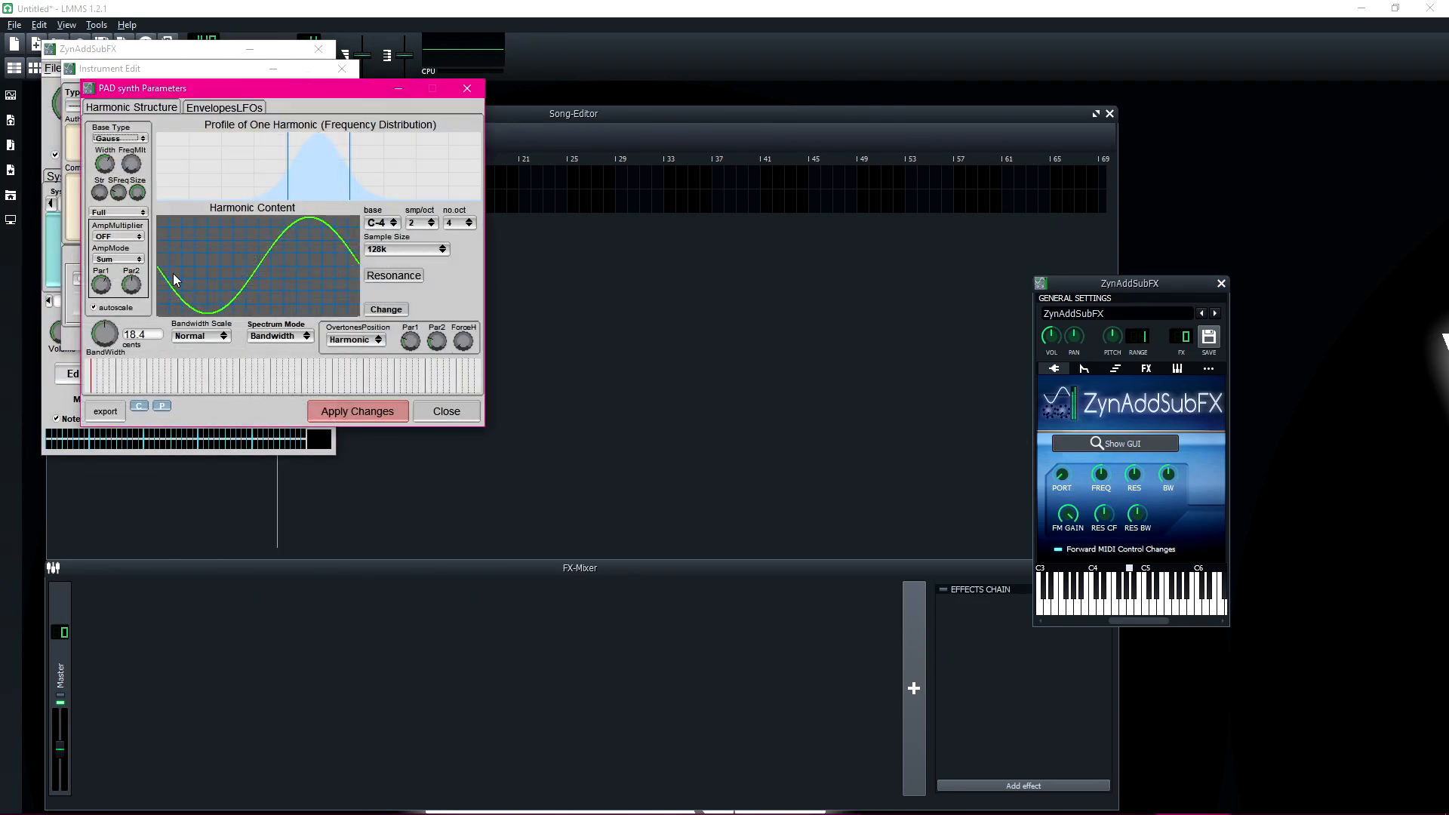
Step: Set the base function of the PADsynth harmonic content to Saw and reshape its individual harmonic levels
click(386, 310)
click(412, 338)
click(394, 380)
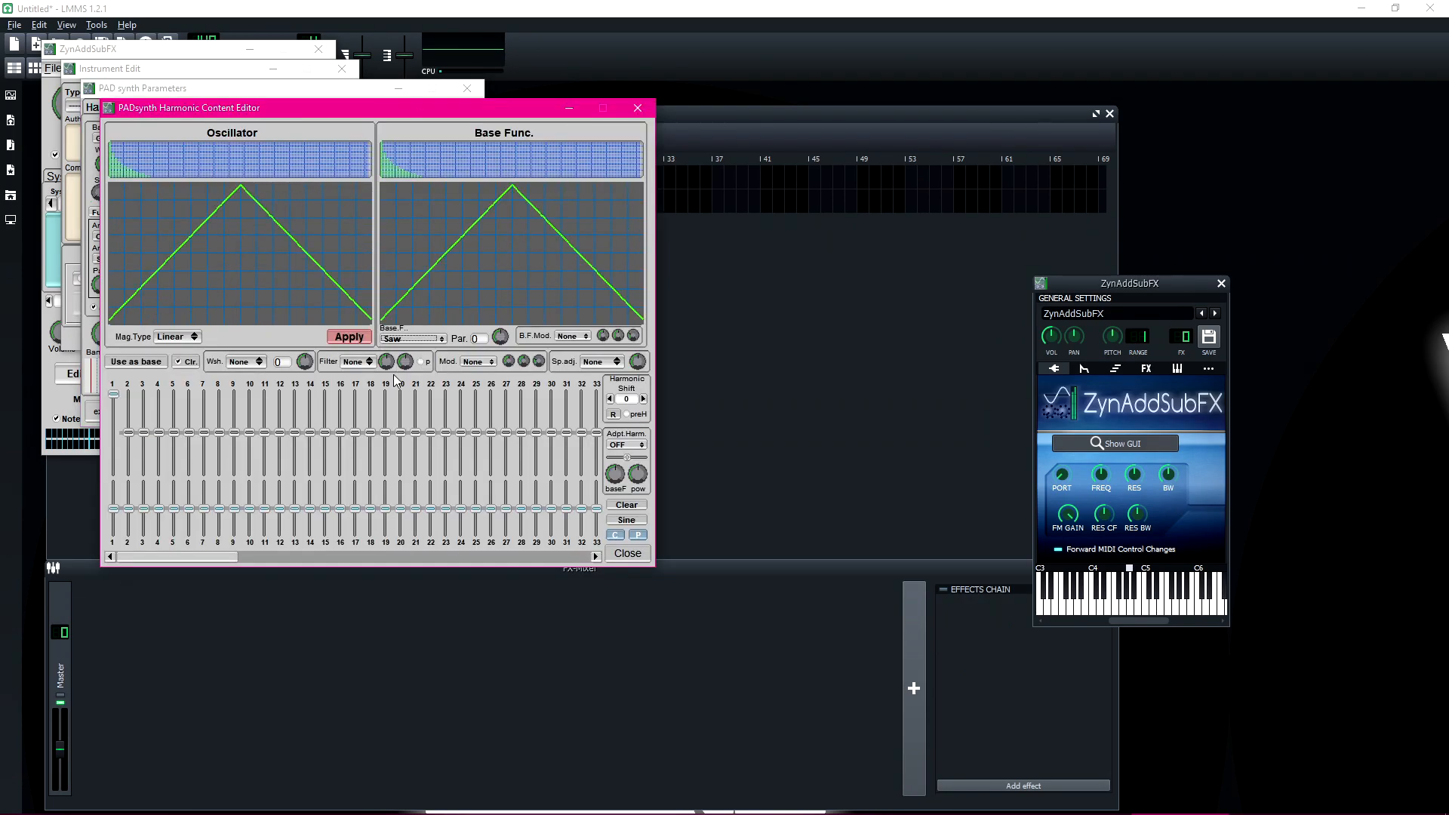
drag(129, 436, 165, 483)
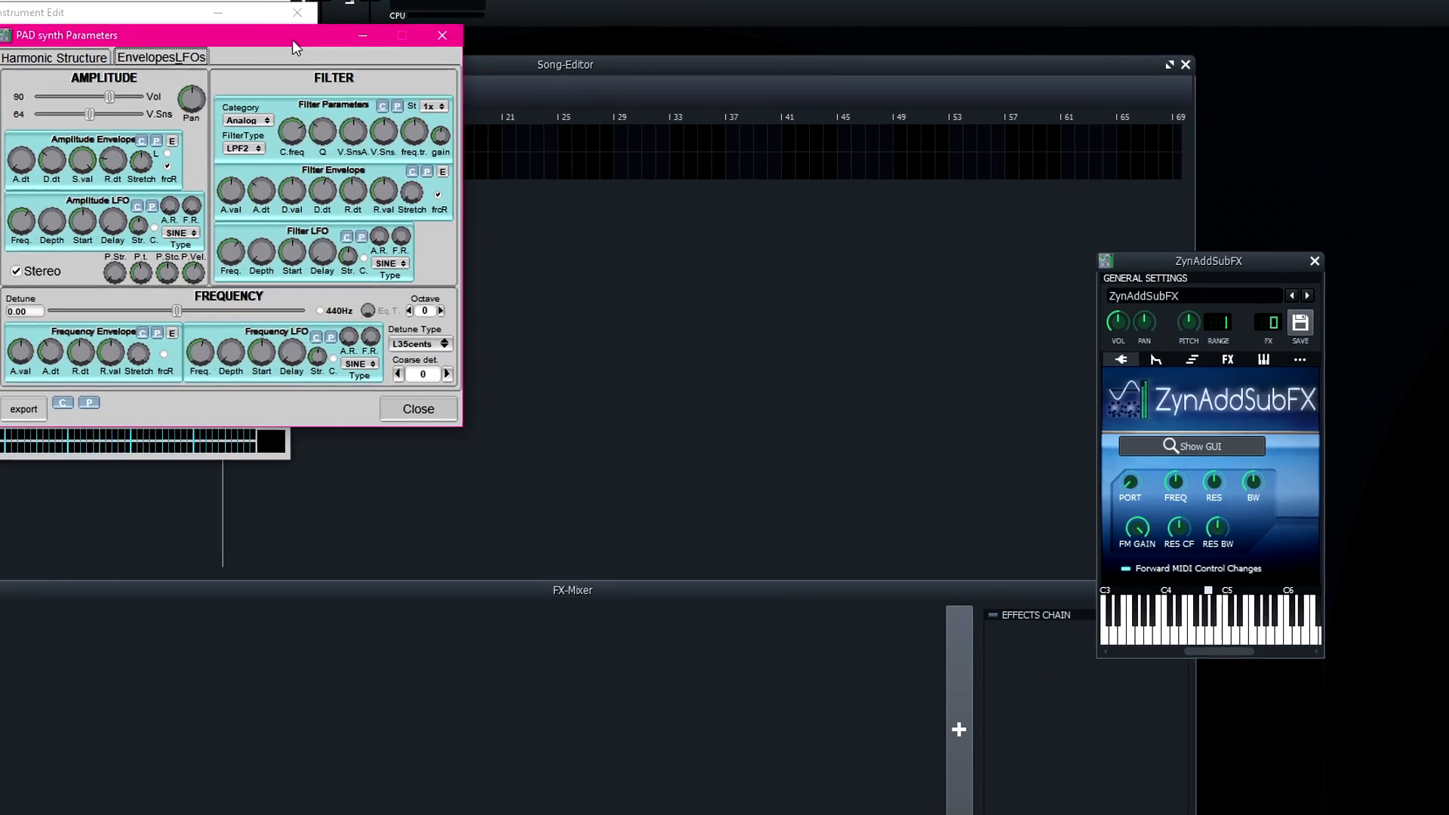
Step: Set the PADsynth amplitude LFO frequency to 0.50, raise the depth of the amplitude and frequency LFOs, and close the parameters
drag(312, 85, 726, 235)
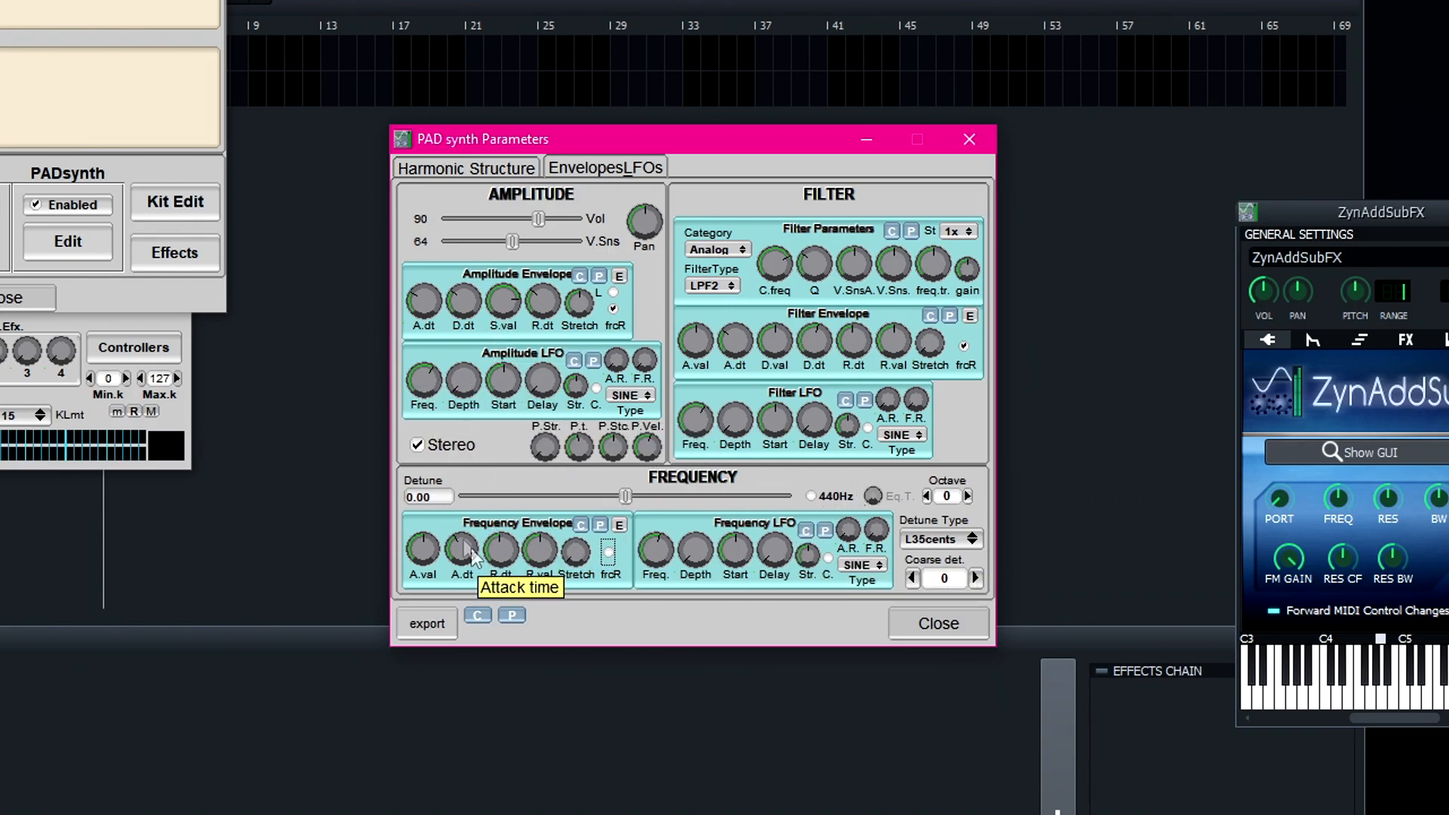
drag(429, 373, 428, 414)
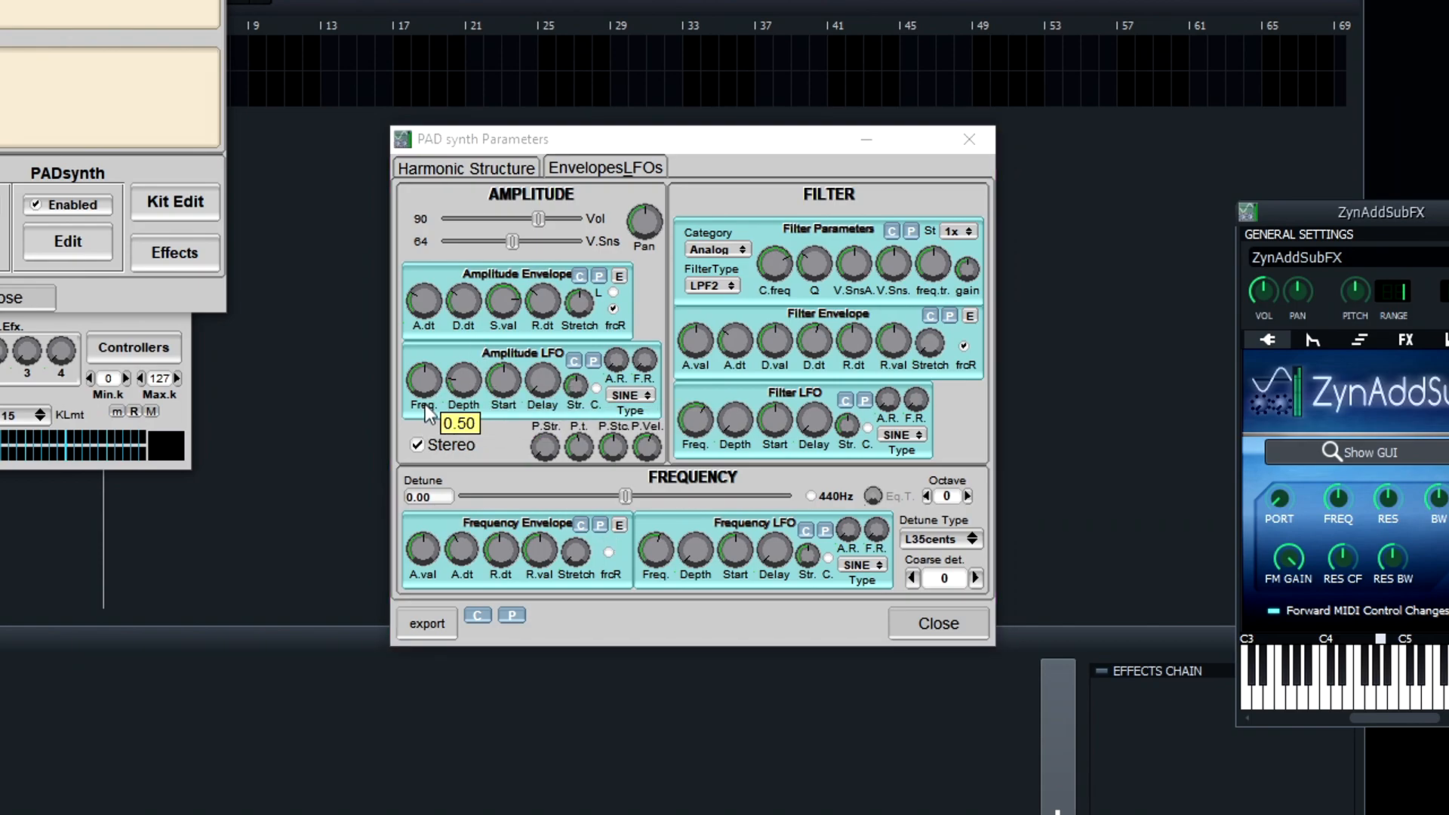
drag(443, 350, 443, 349)
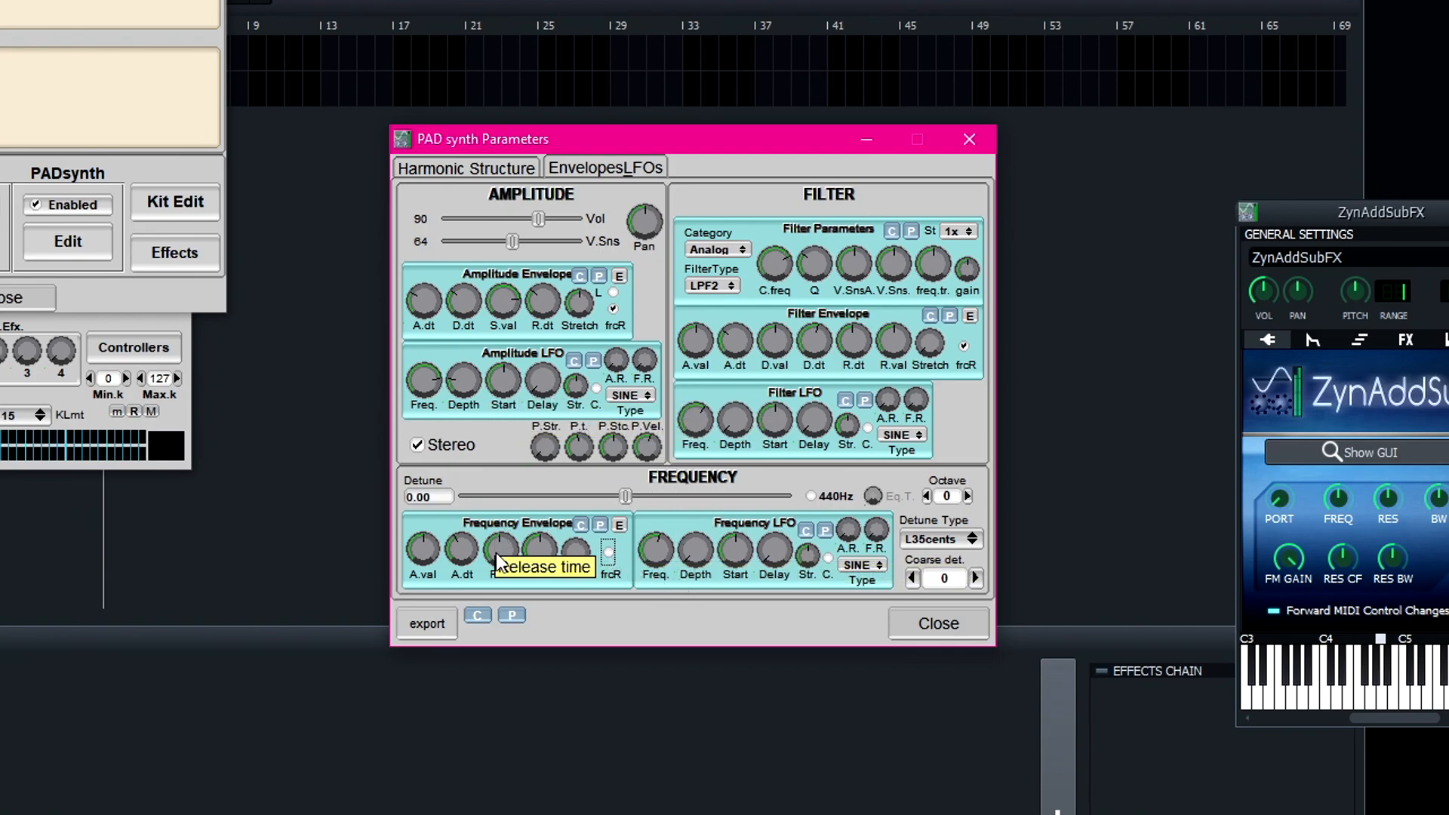
mouse_move(697, 552)
mouse_down()
mouse_move(701, 521)
mouse_move(660, 513)
mouse_move(663, 615)
mouse_move(698, 535)
mouse_up()
click(902, 614)
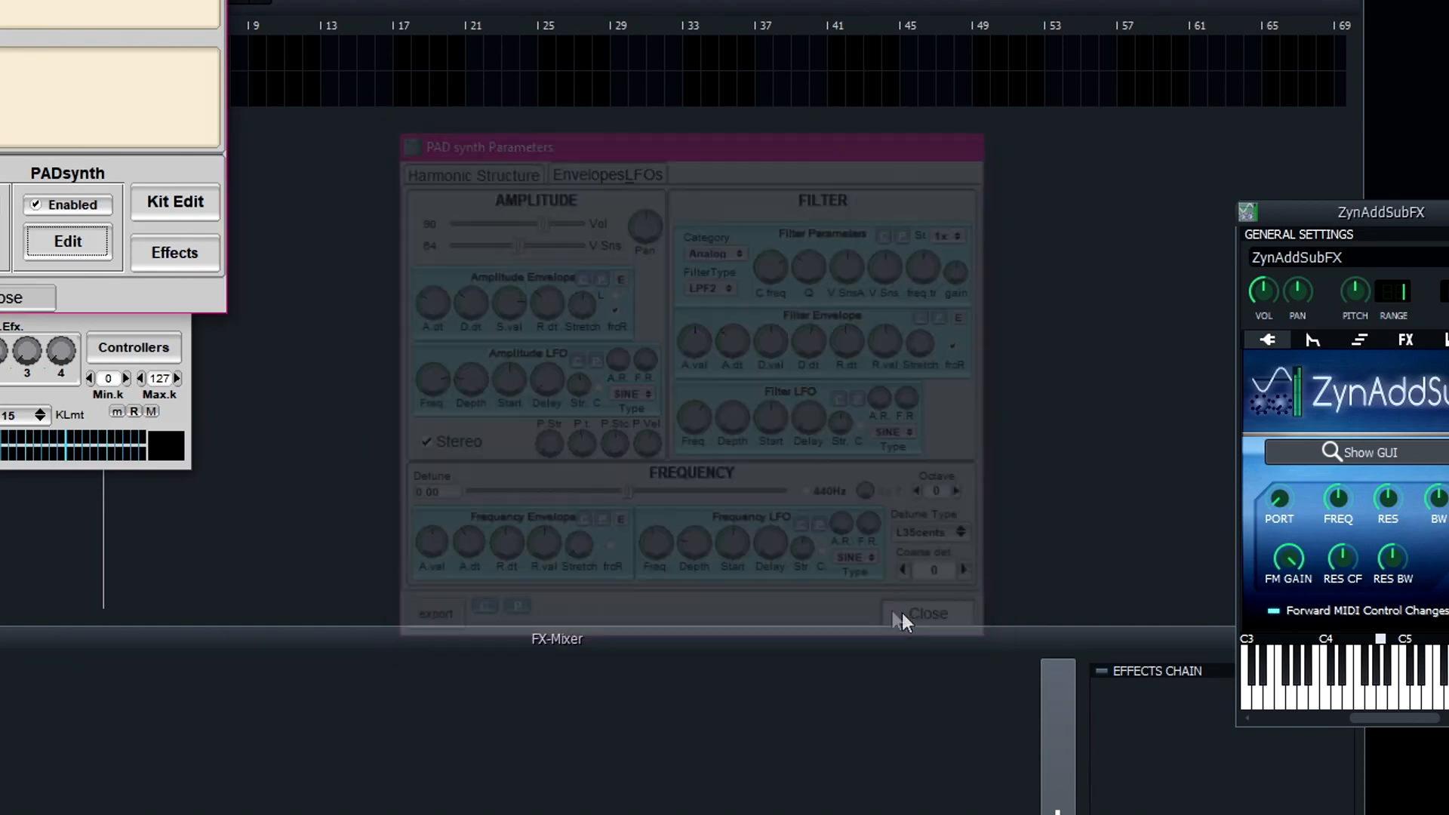
Step: Reopen the PADsynth parameters at the harmonic structure and apply the pending changes
click(26, 246)
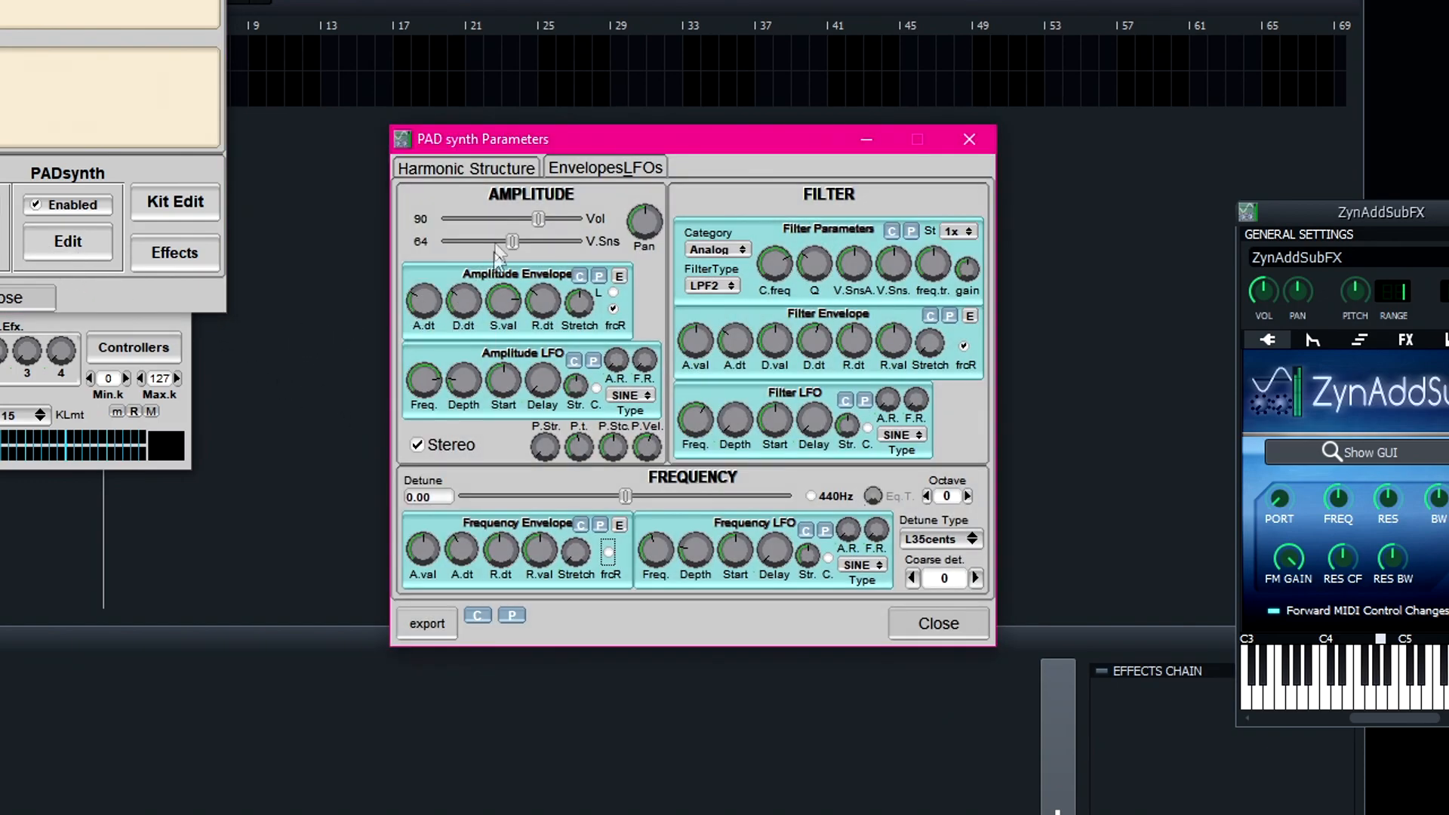
click(456, 162)
click(769, 624)
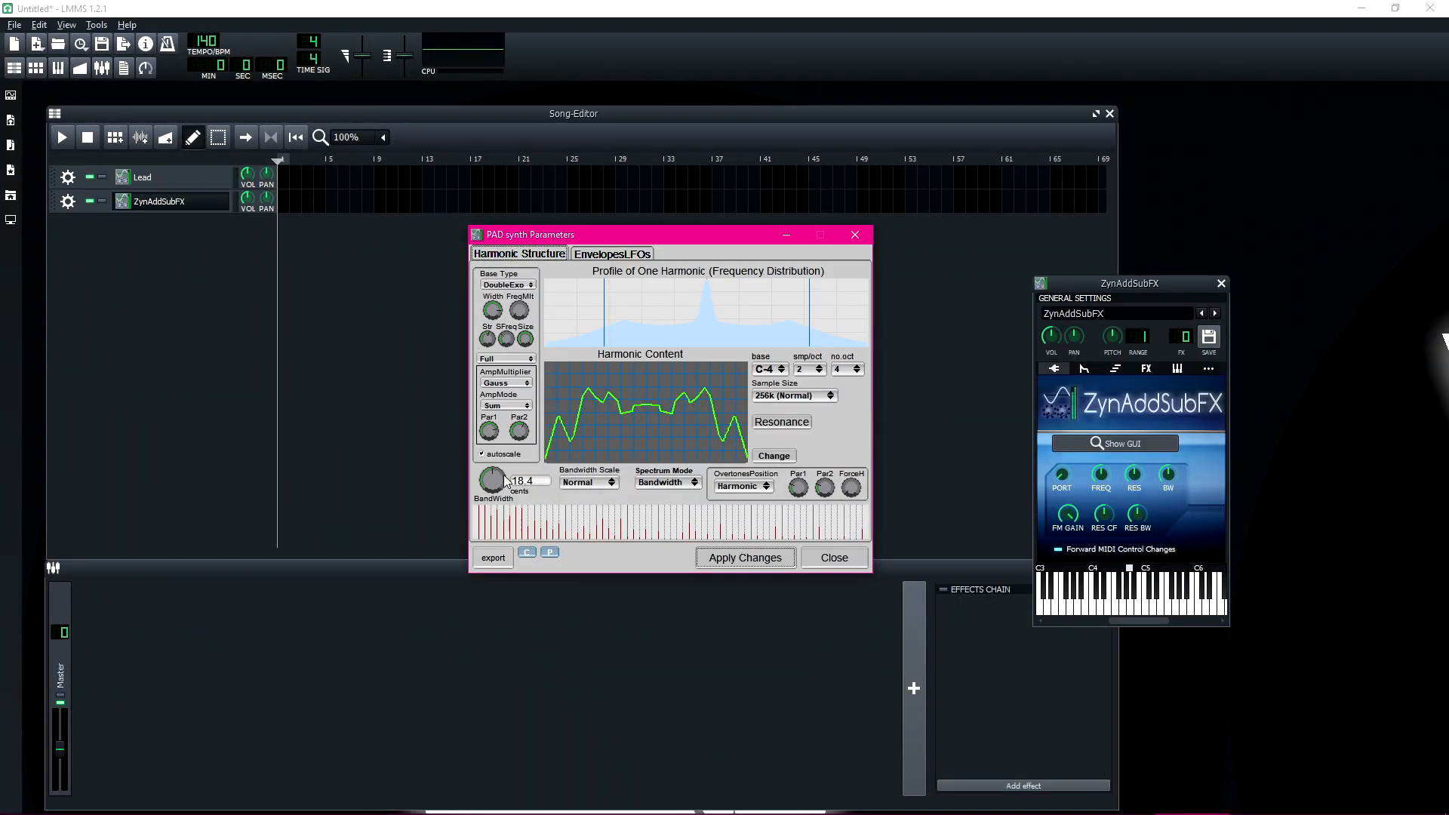
Step: Set the PADsynth bandwidth to 305 cents, apply it, and turn up the instrument's BW knob while testing the sound
drag(442, 501, 437, 451)
click(710, 557)
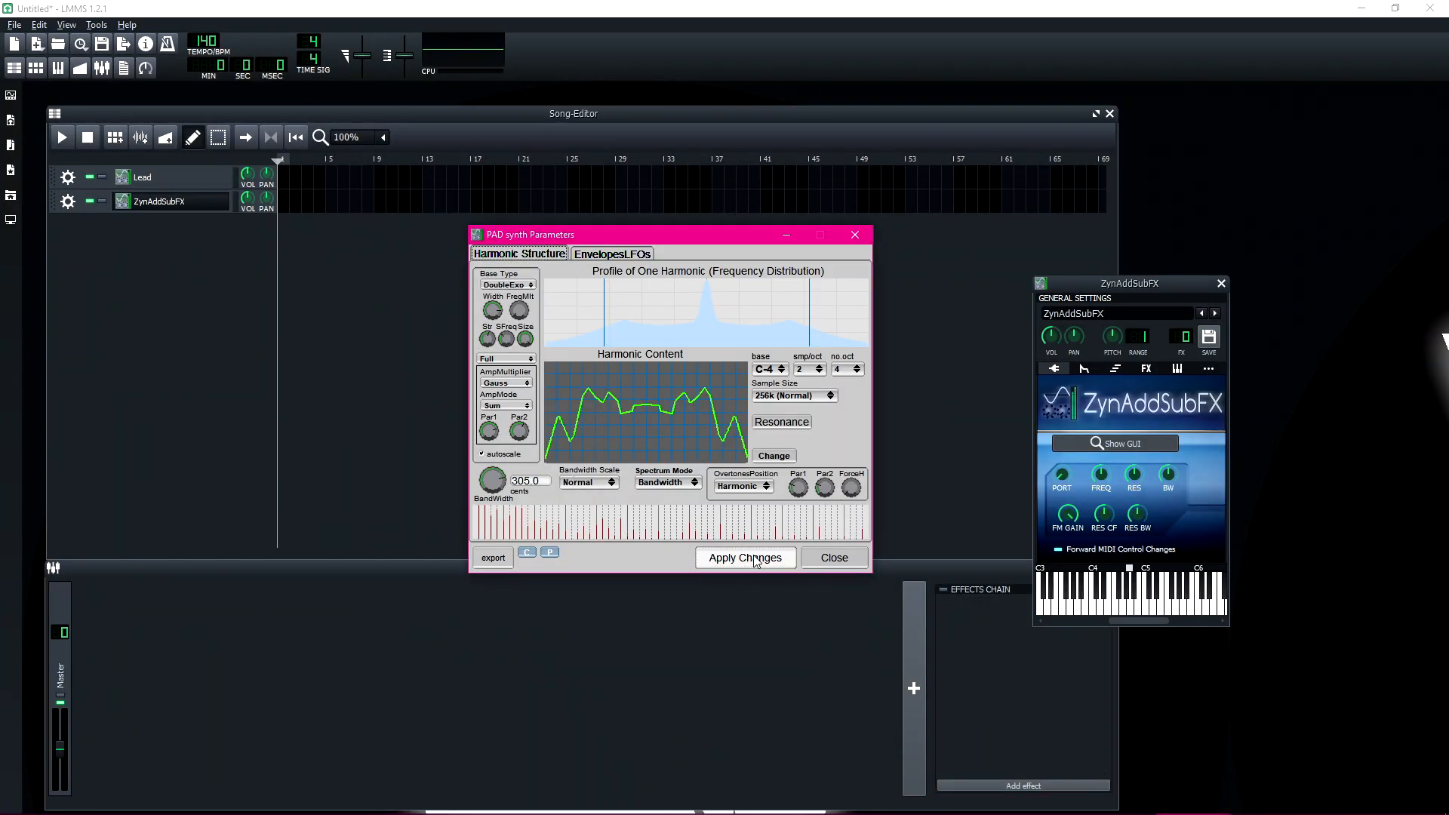
click(1114, 476)
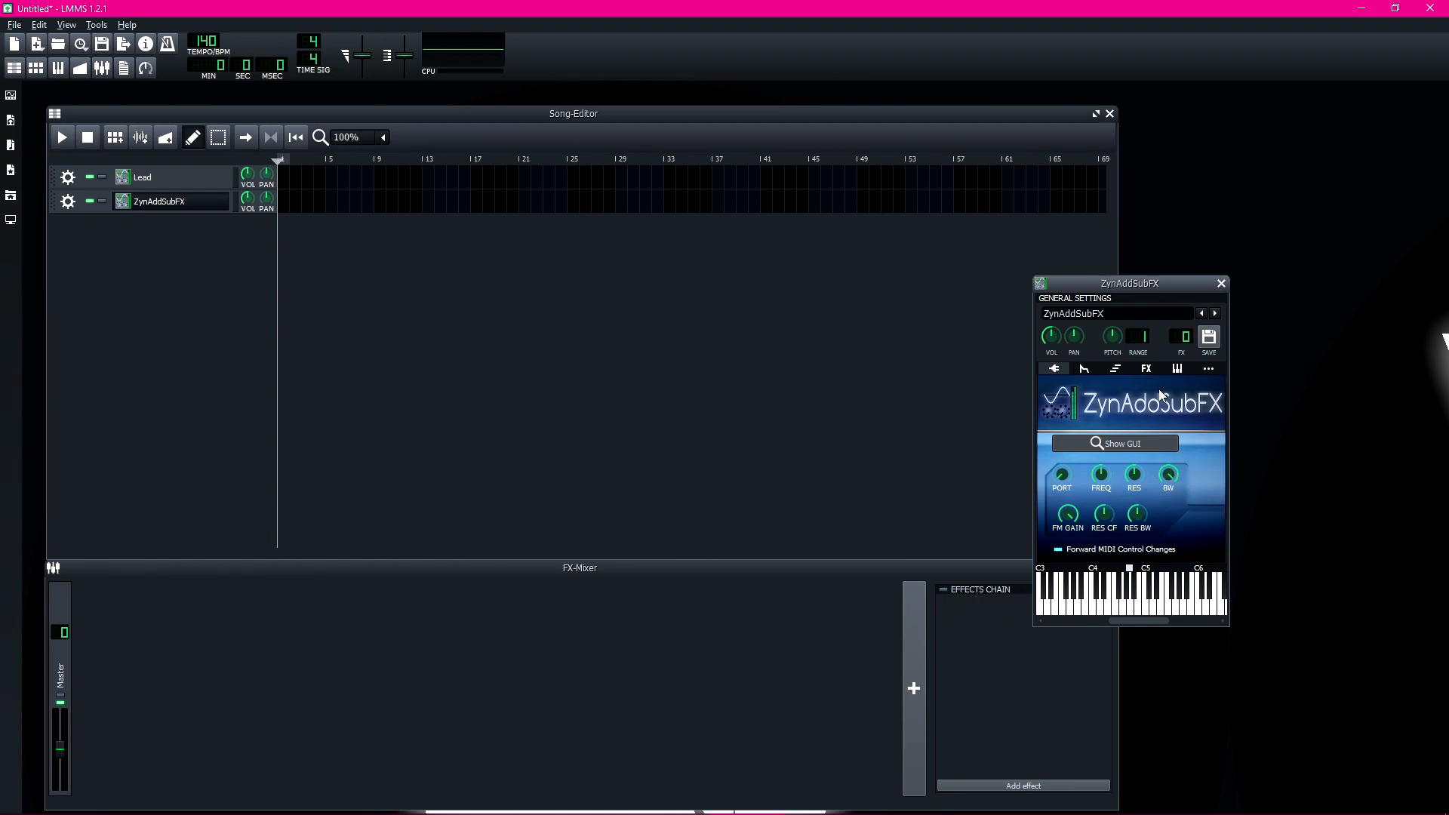
drag(1145, 287, 1183, 276)
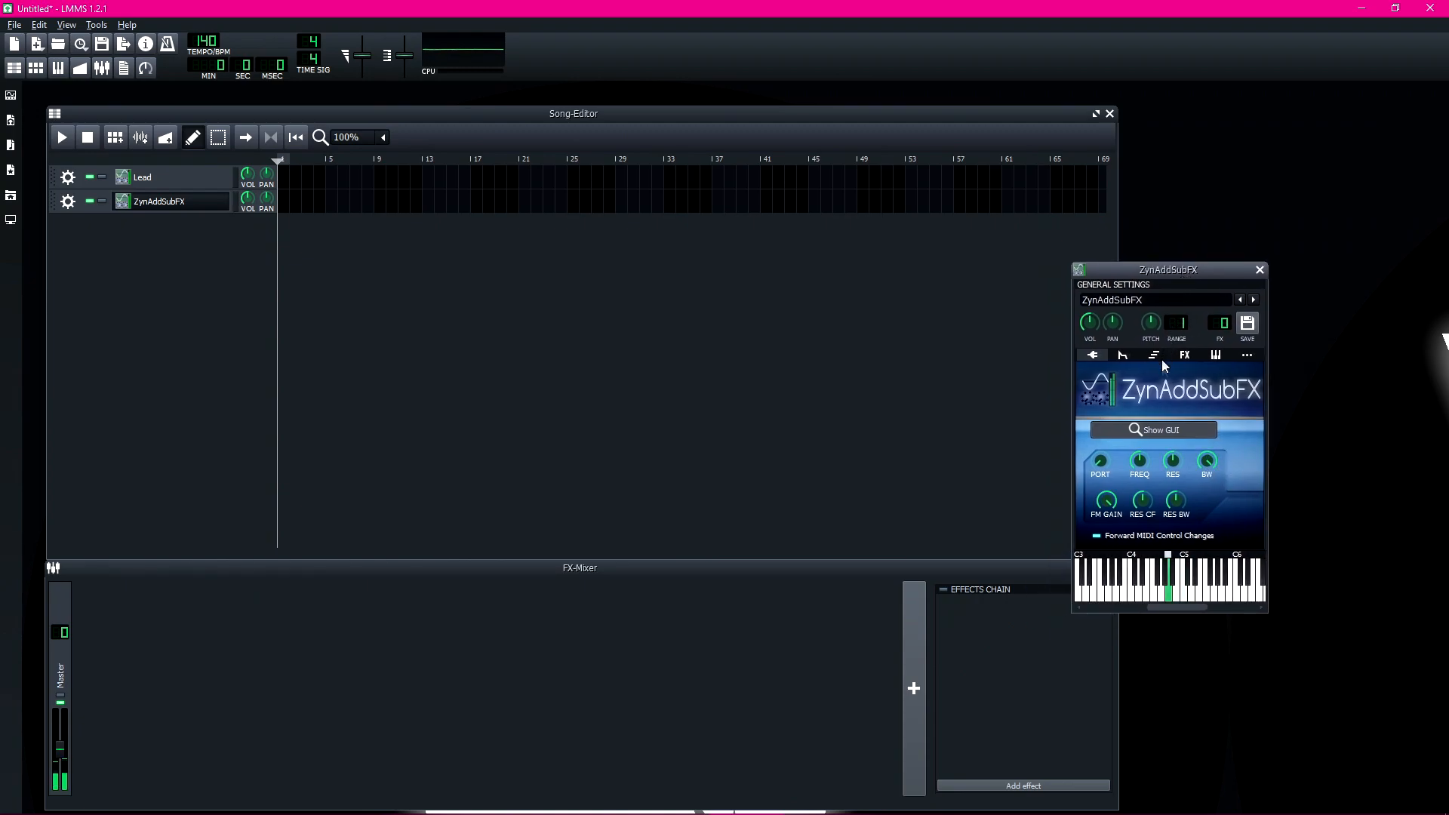
Step: Set the PADsynth bandwidth to 39.3 cents, apply the change and play a test note
click(1191, 800)
drag(493, 494, 496, 498)
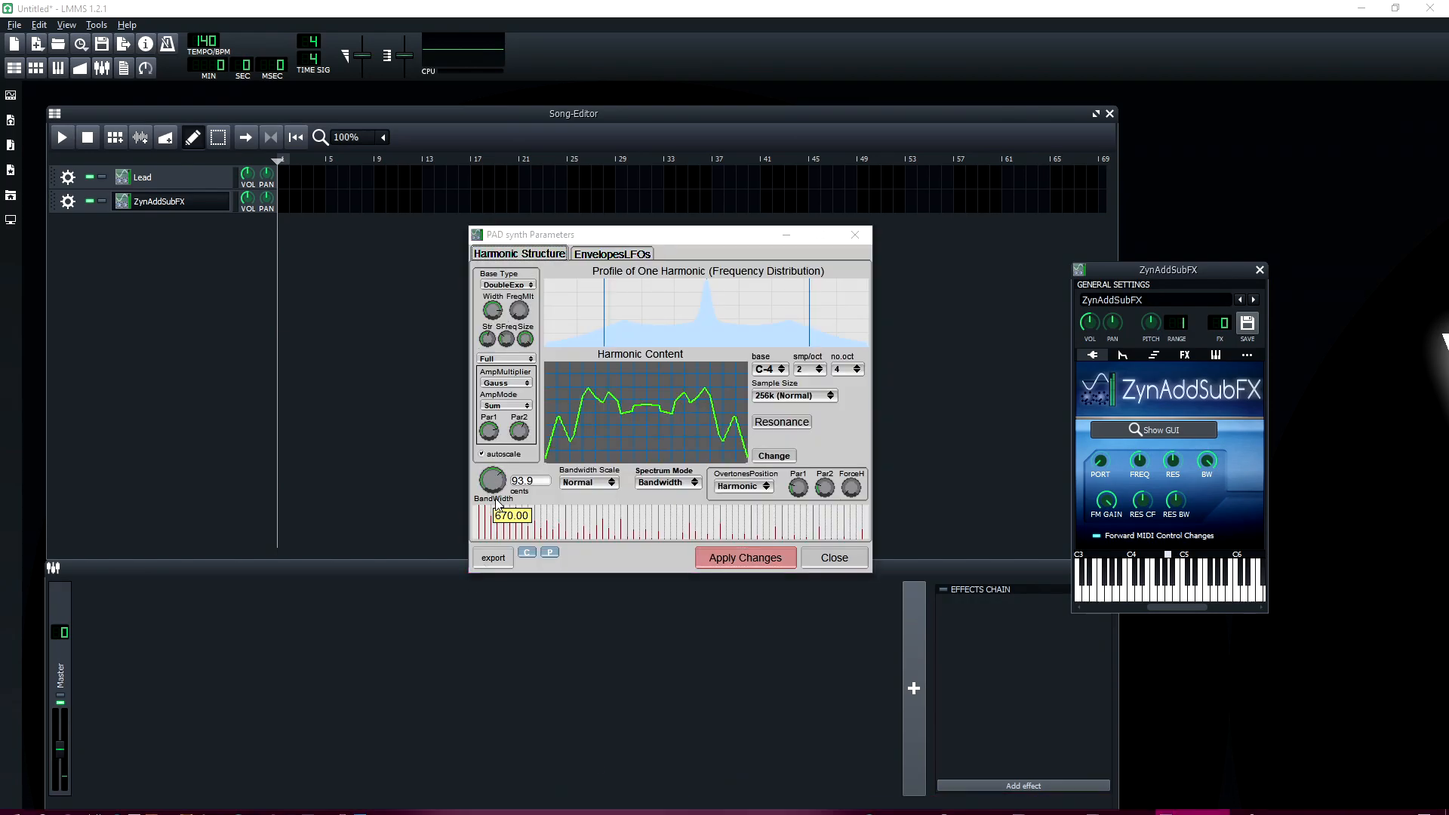
click(745, 557)
click(1235, 585)
key(i)
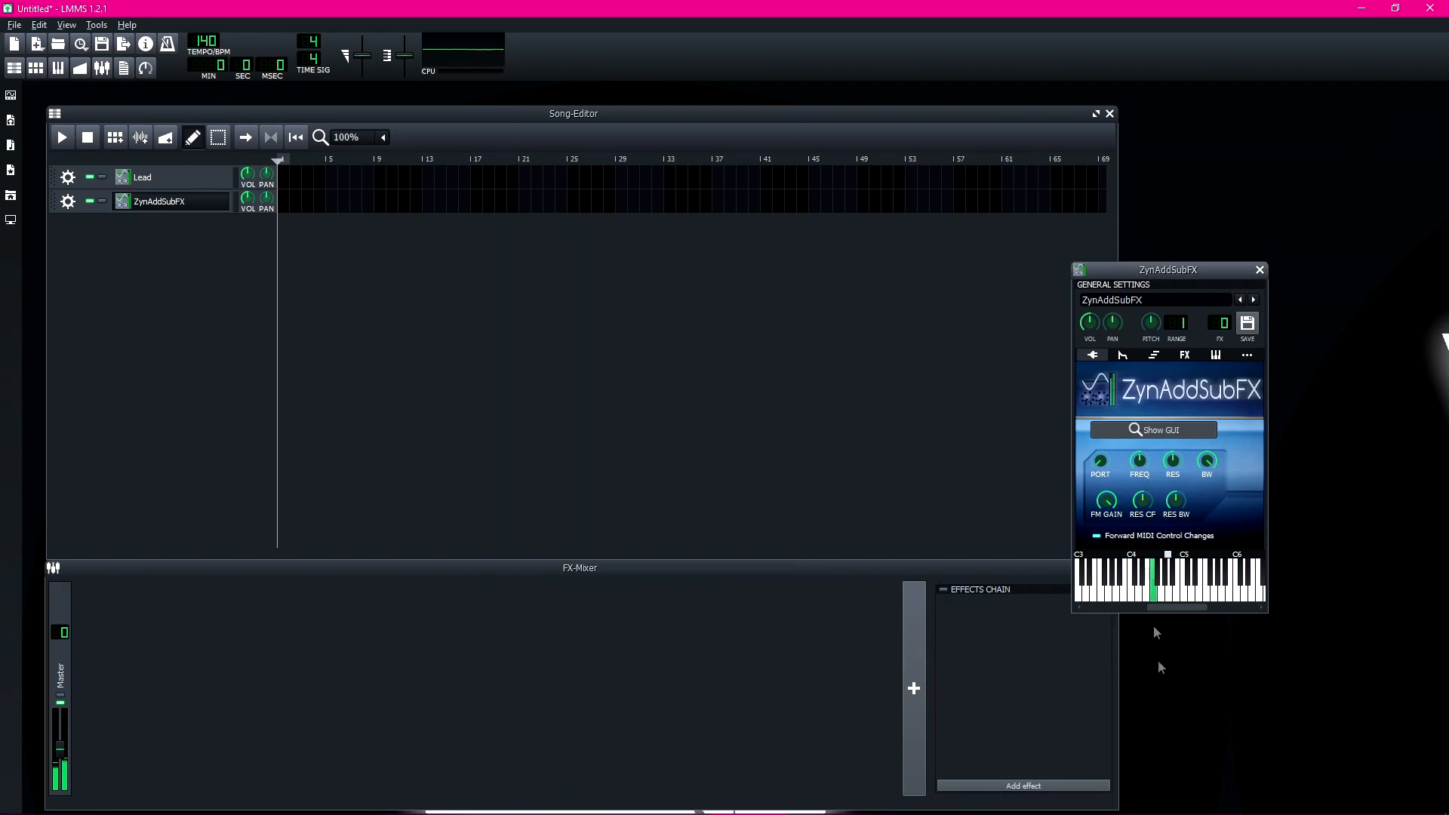
Step: Check the PADsynth envelope and LFO settings and play a few test notes on the instrument
click(1192, 805)
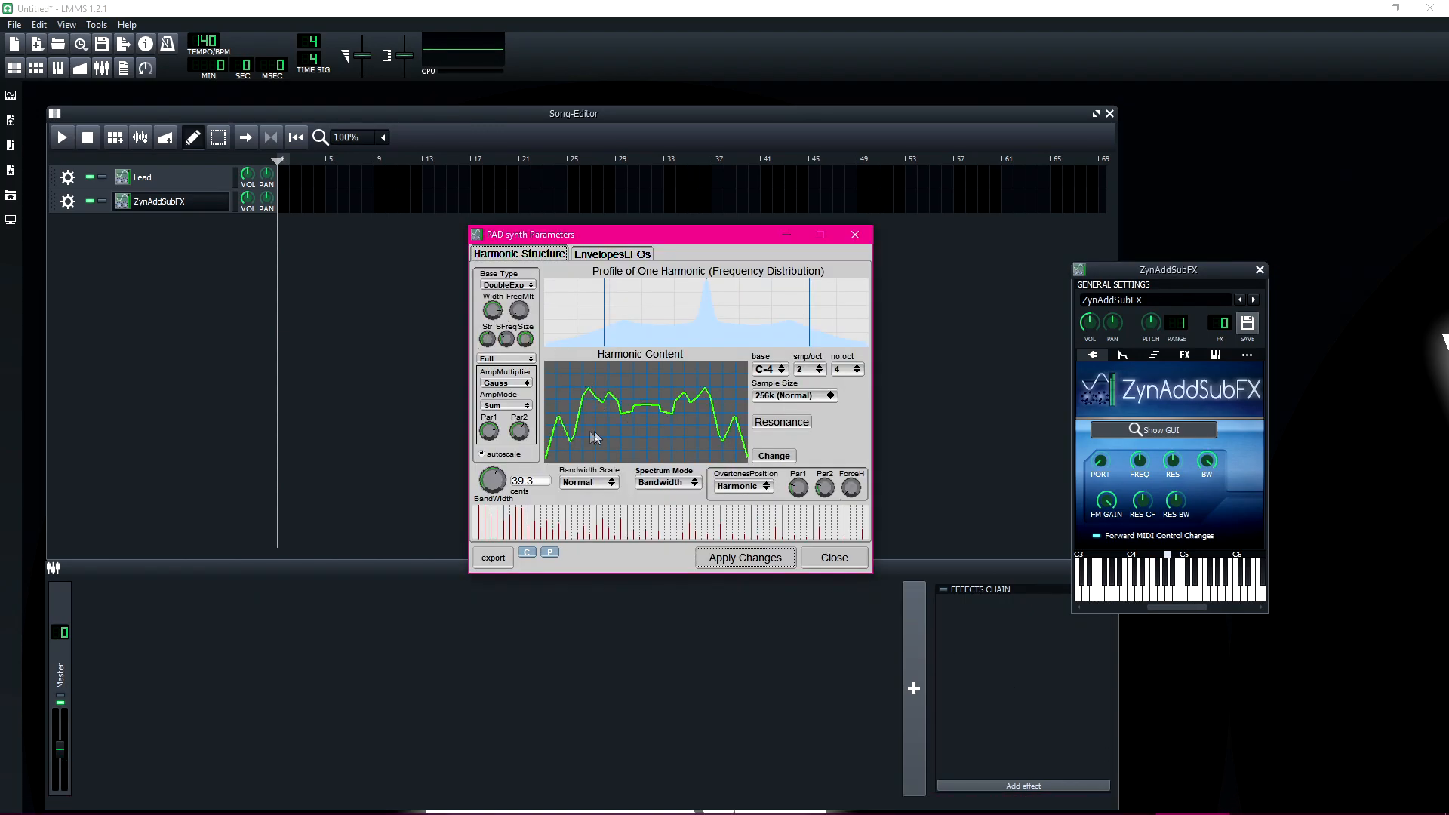
click(560, 255)
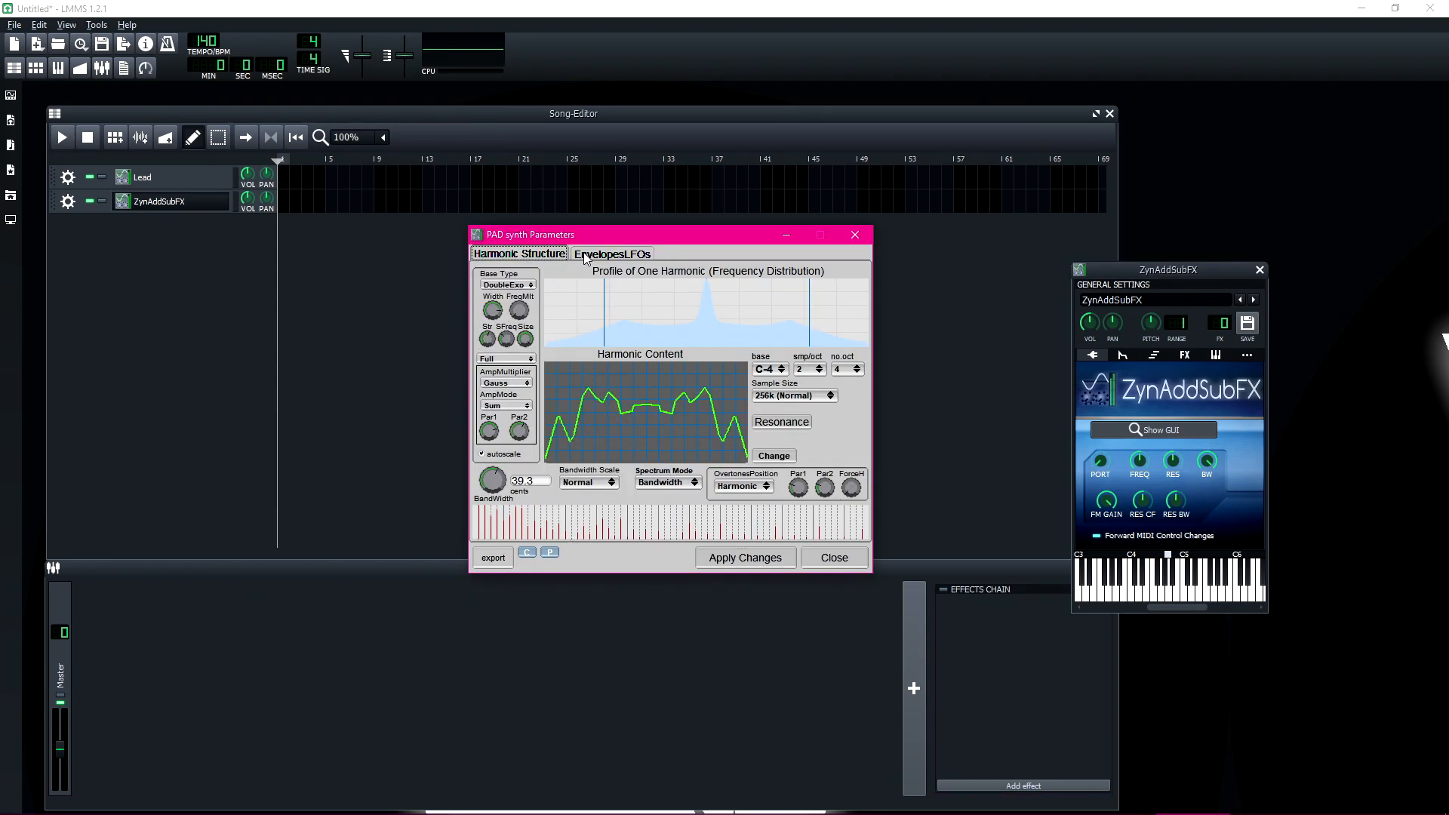
click(585, 256)
click(1158, 273)
key(y)
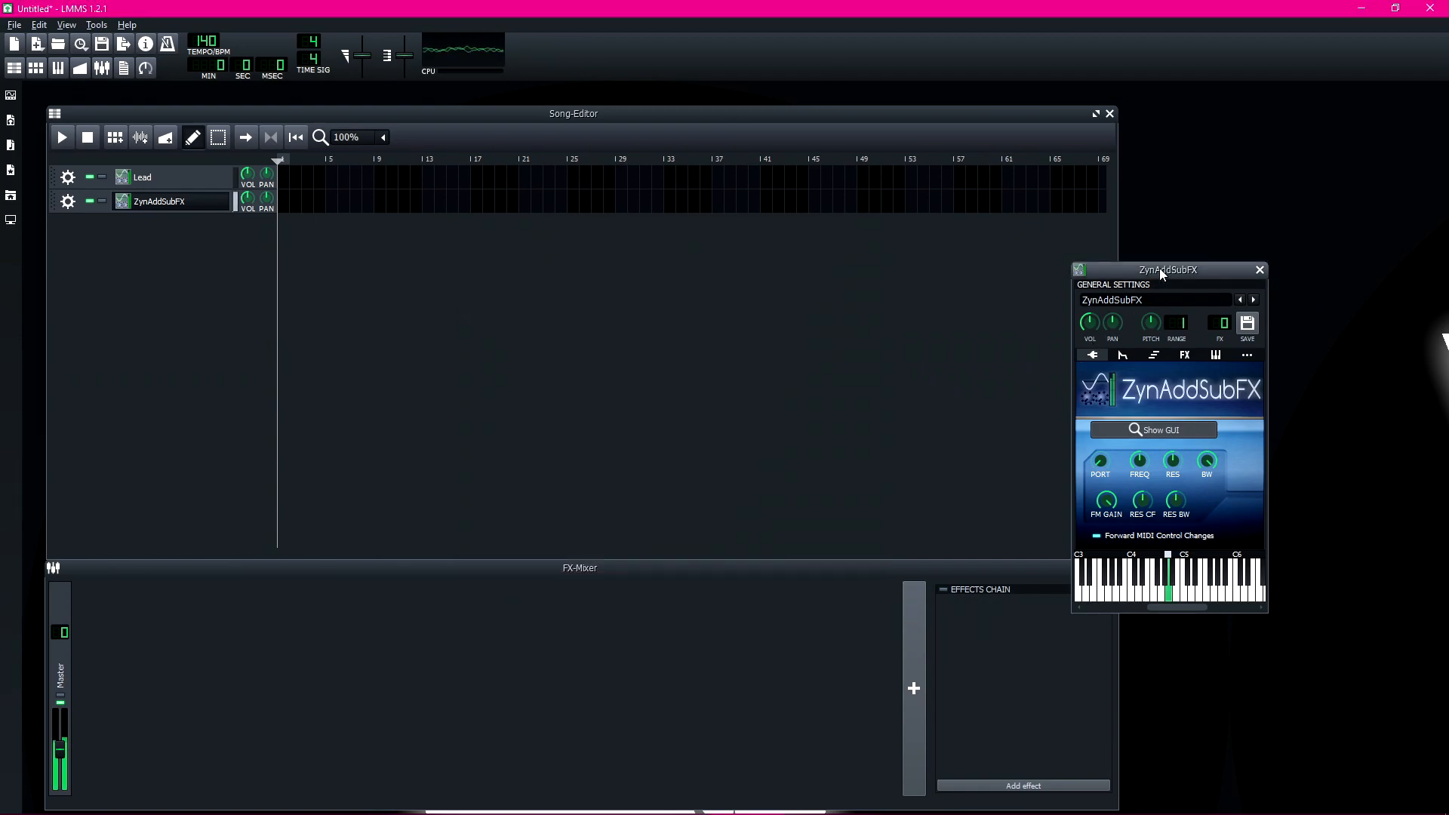
key(r)
key(i)
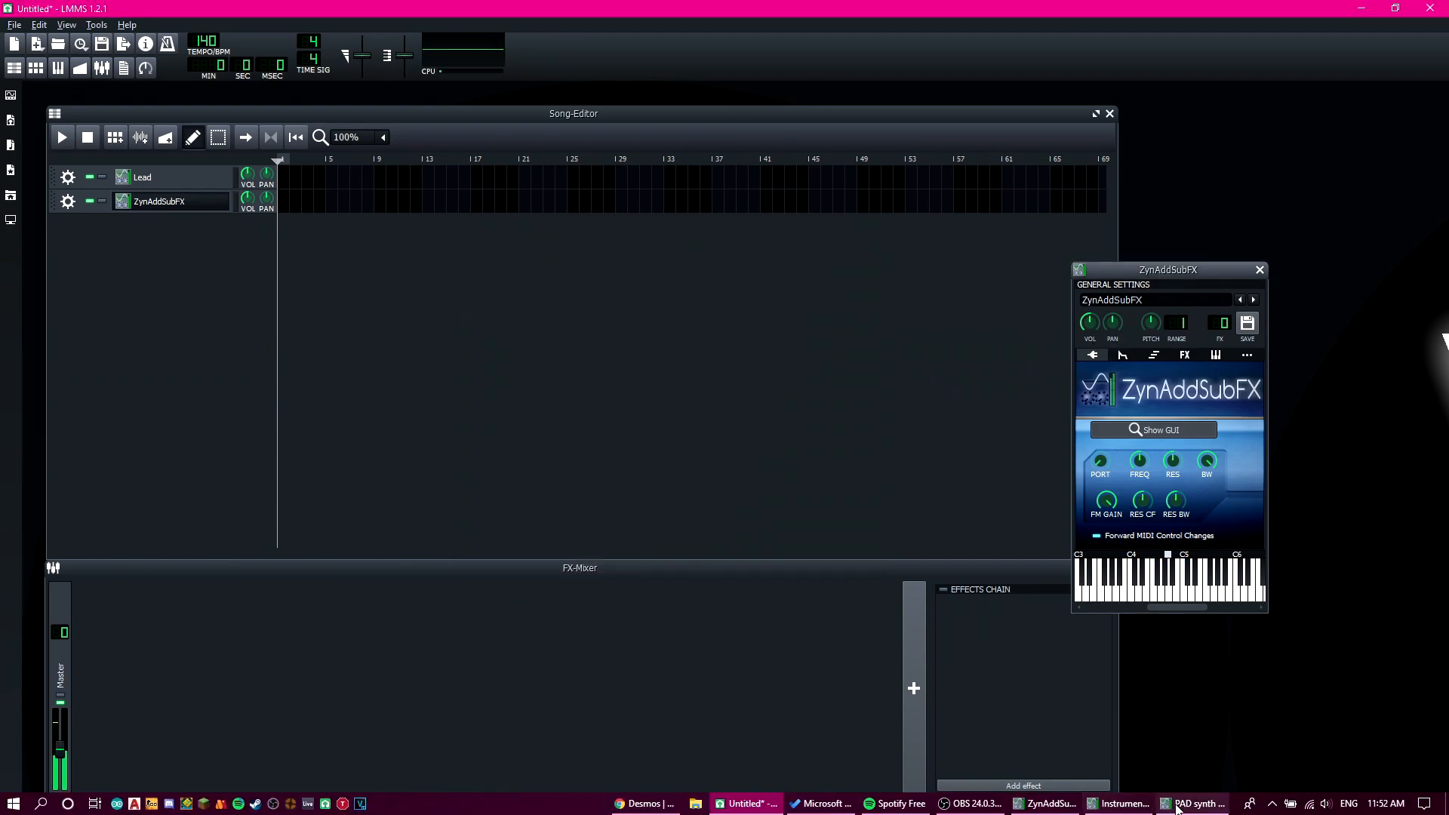
Step: Return to the PADsynth harmonic structure, apply the changes and close the parameters
click(1200, 803)
click(528, 255)
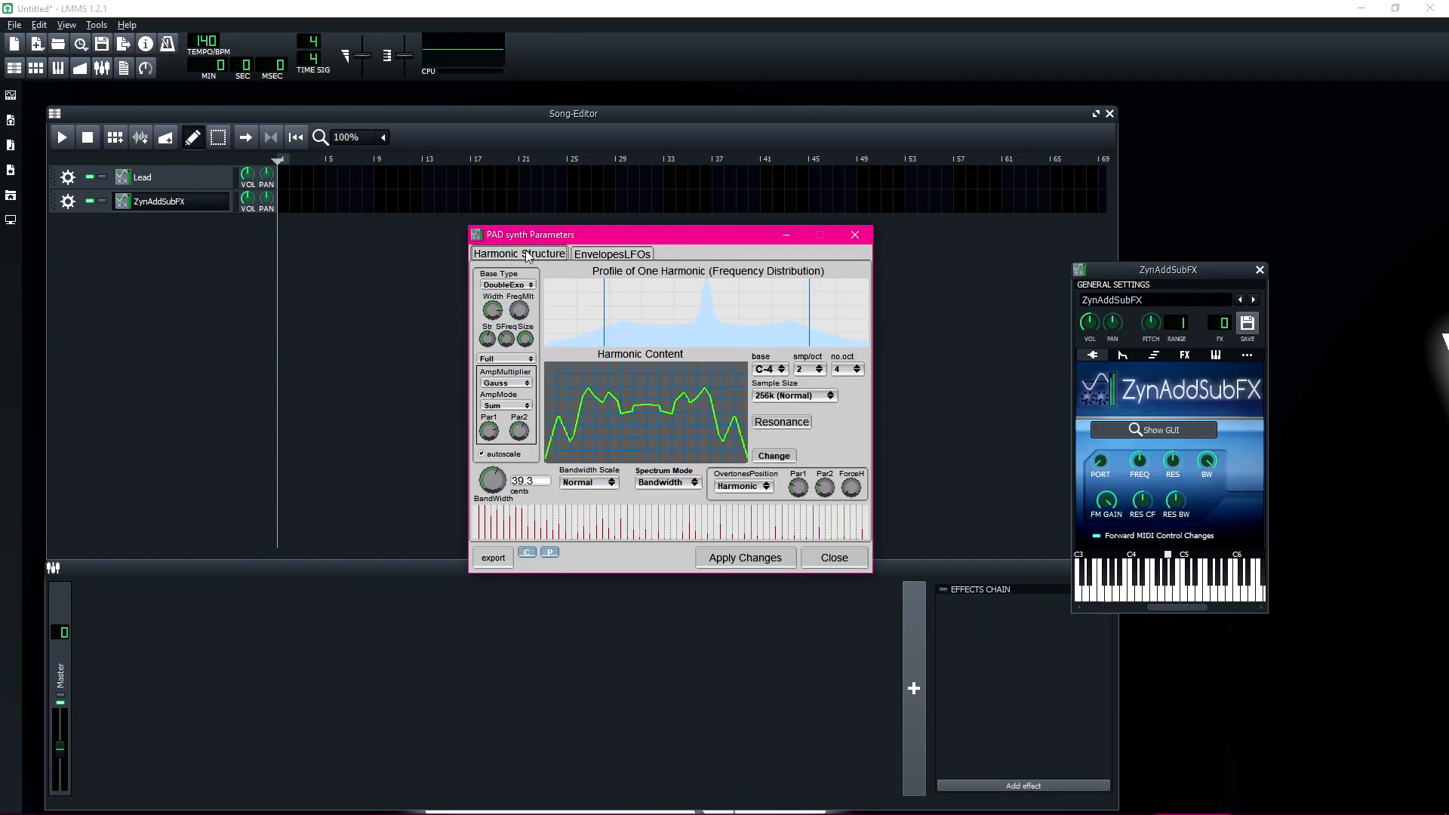
click(784, 556)
click(834, 558)
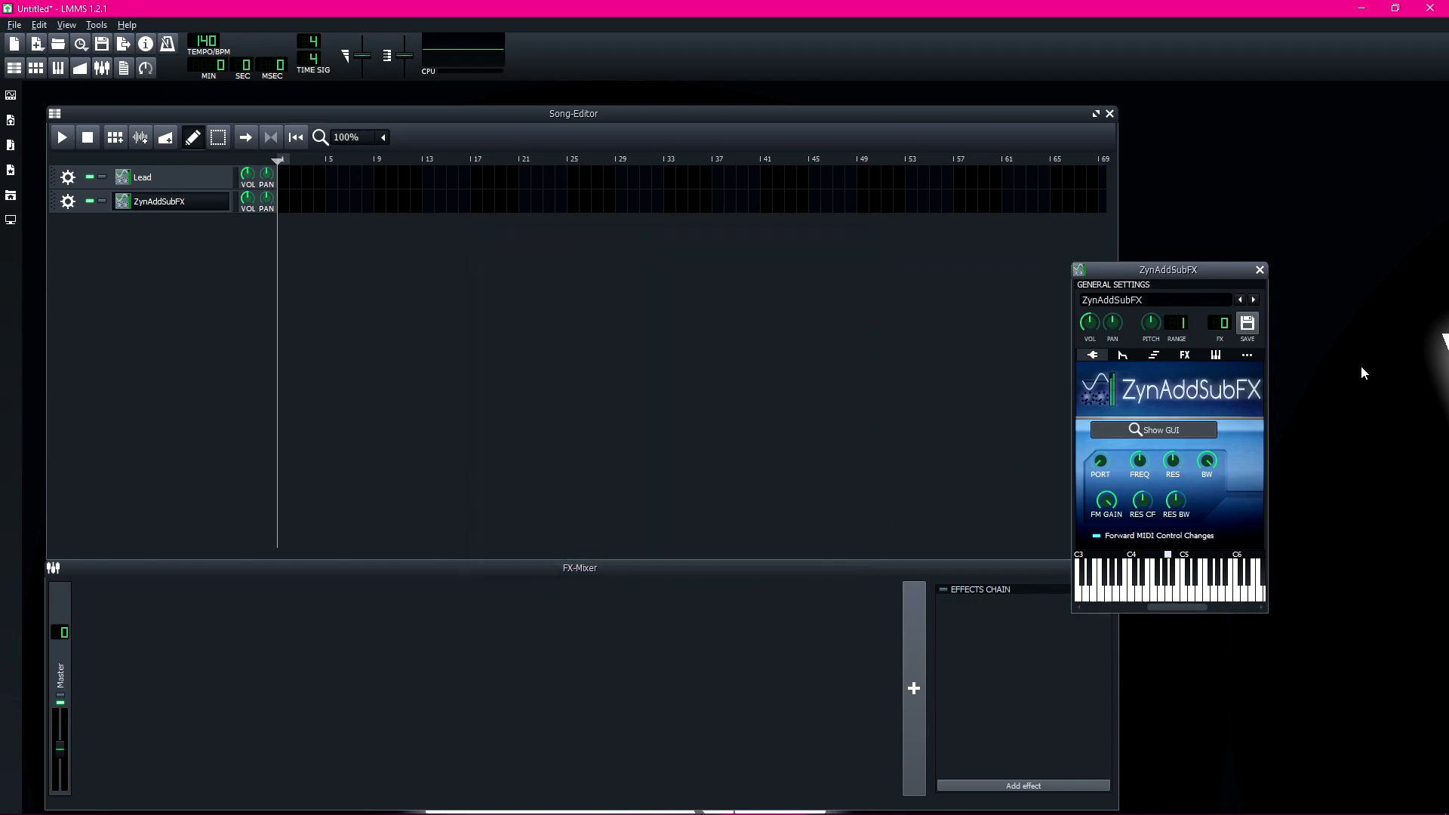
Step: Add the LMMS Equalizer to the new instrument's effects chain
click(1188, 356)
click(1144, 538)
text(equalizer)
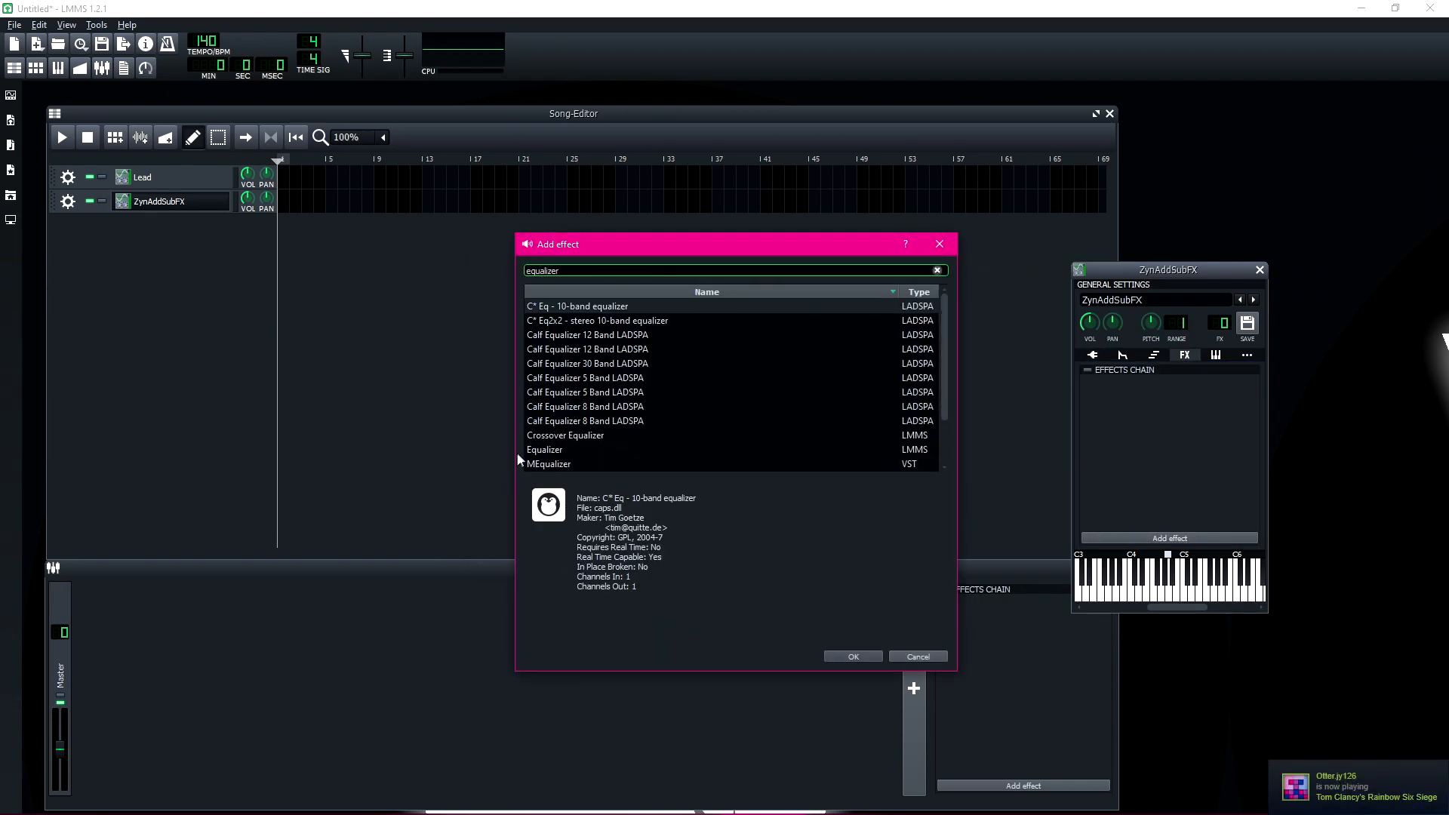
double_click(528, 449)
Step: Roll off the equalizer's lows and highs, cut its high shelf by about 7 dB near 1 kHz, and close it
drag(1103, 524, 1179, 547)
drag(1422, 524, 1292, 553)
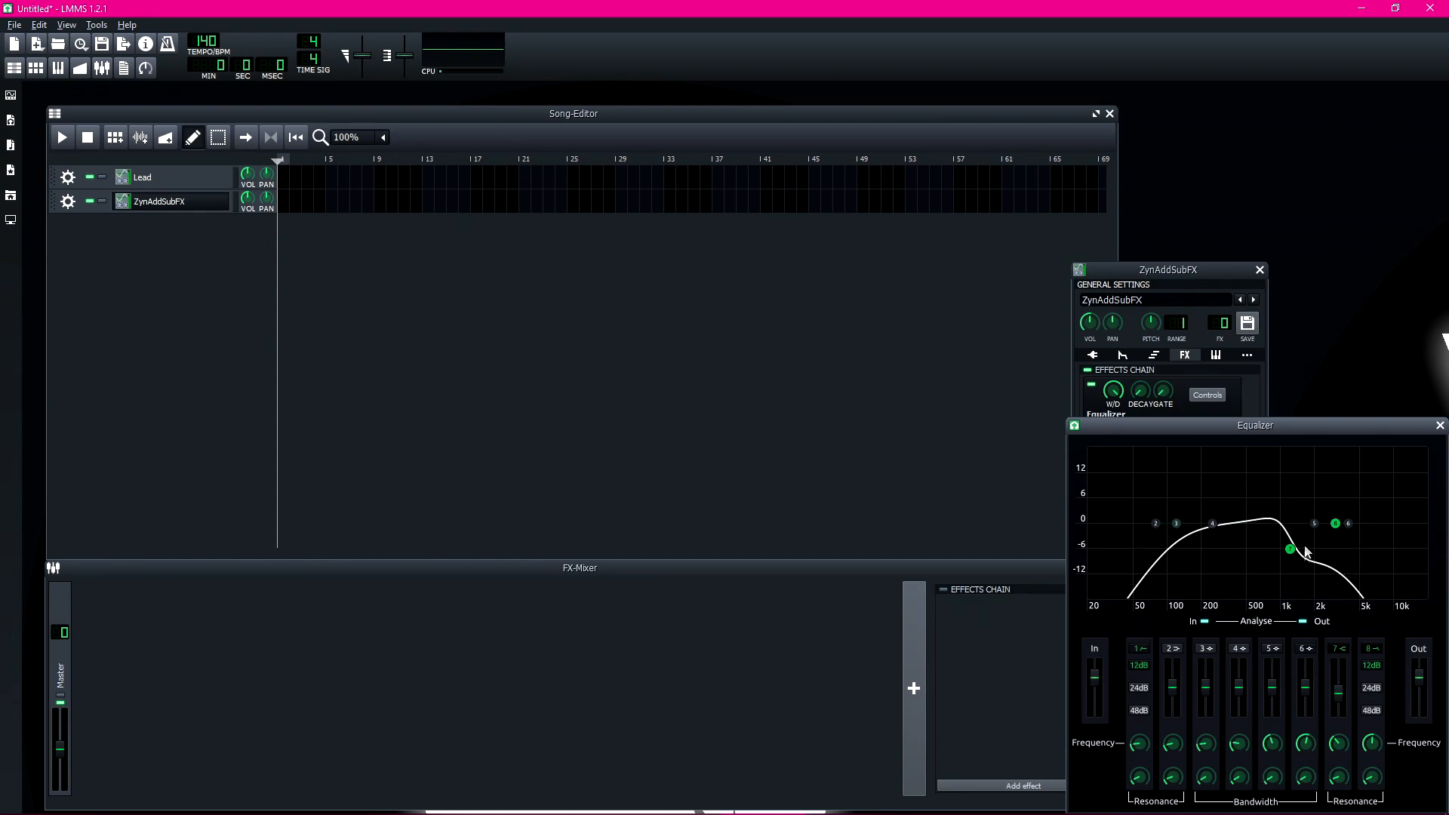
click(1438, 426)
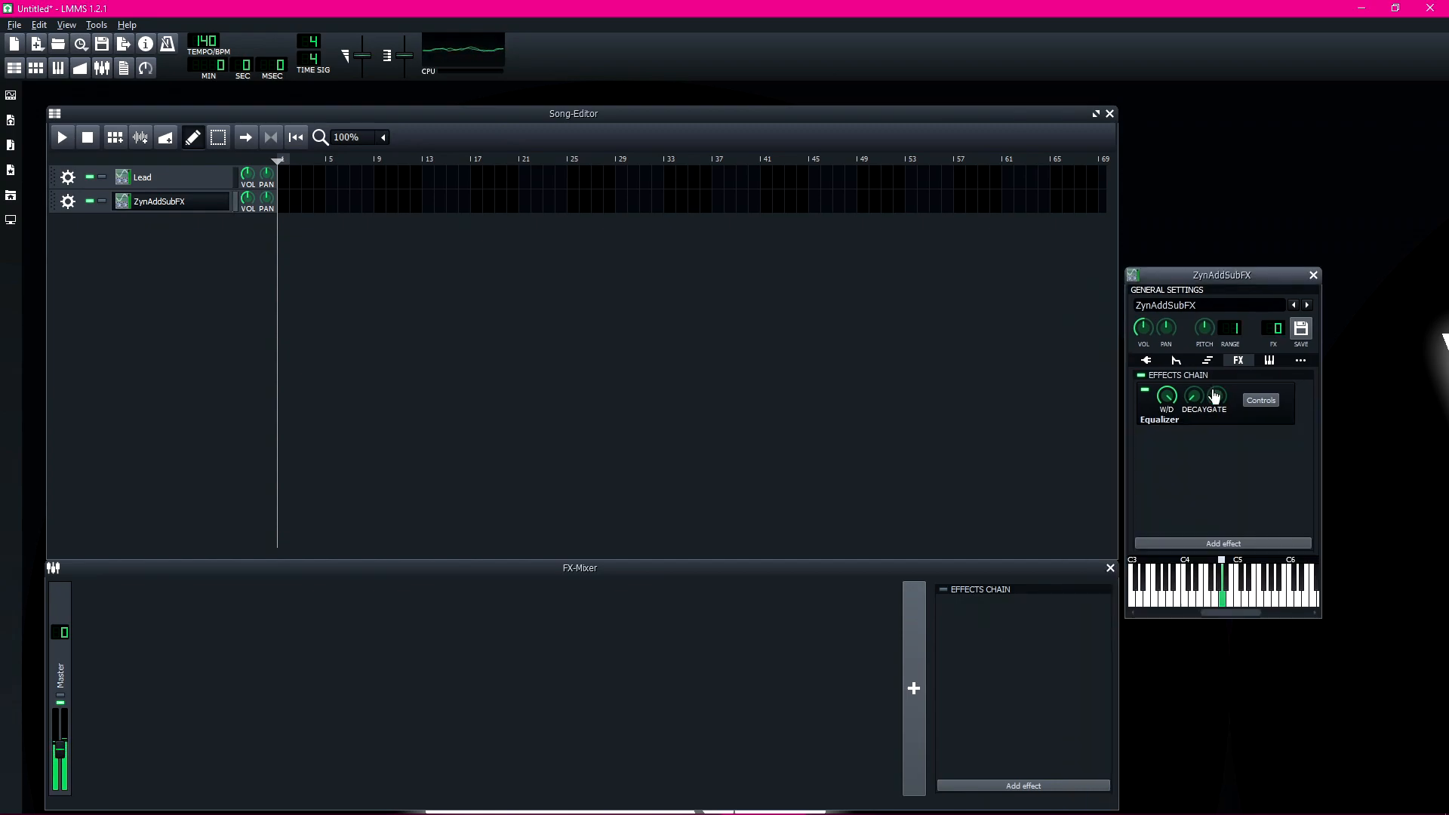
Step: Add the Calf Reverb LADSPA effect to the instrument's effects chain and turn up its wet amount
click(1234, 543)
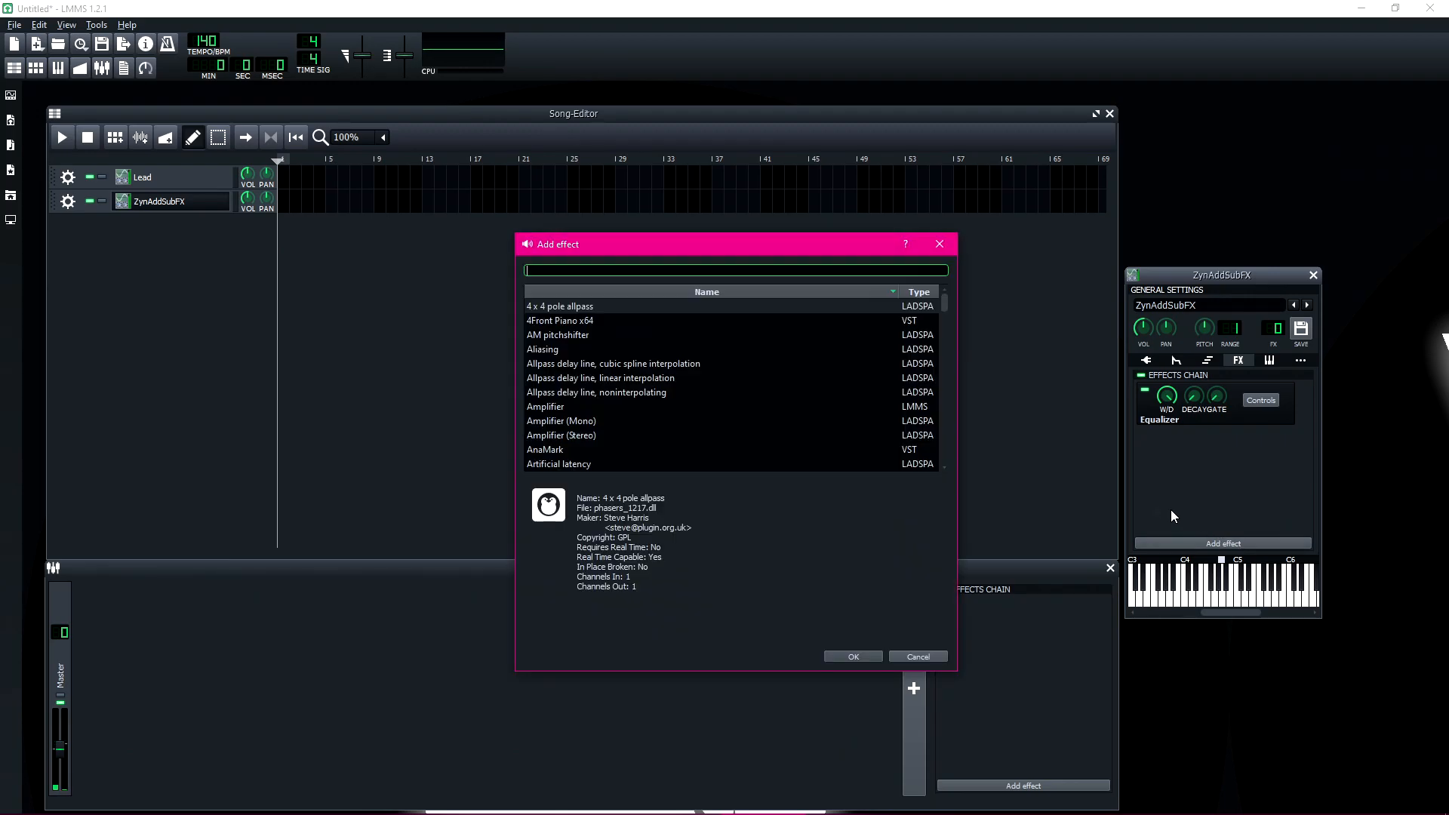
text(rev)
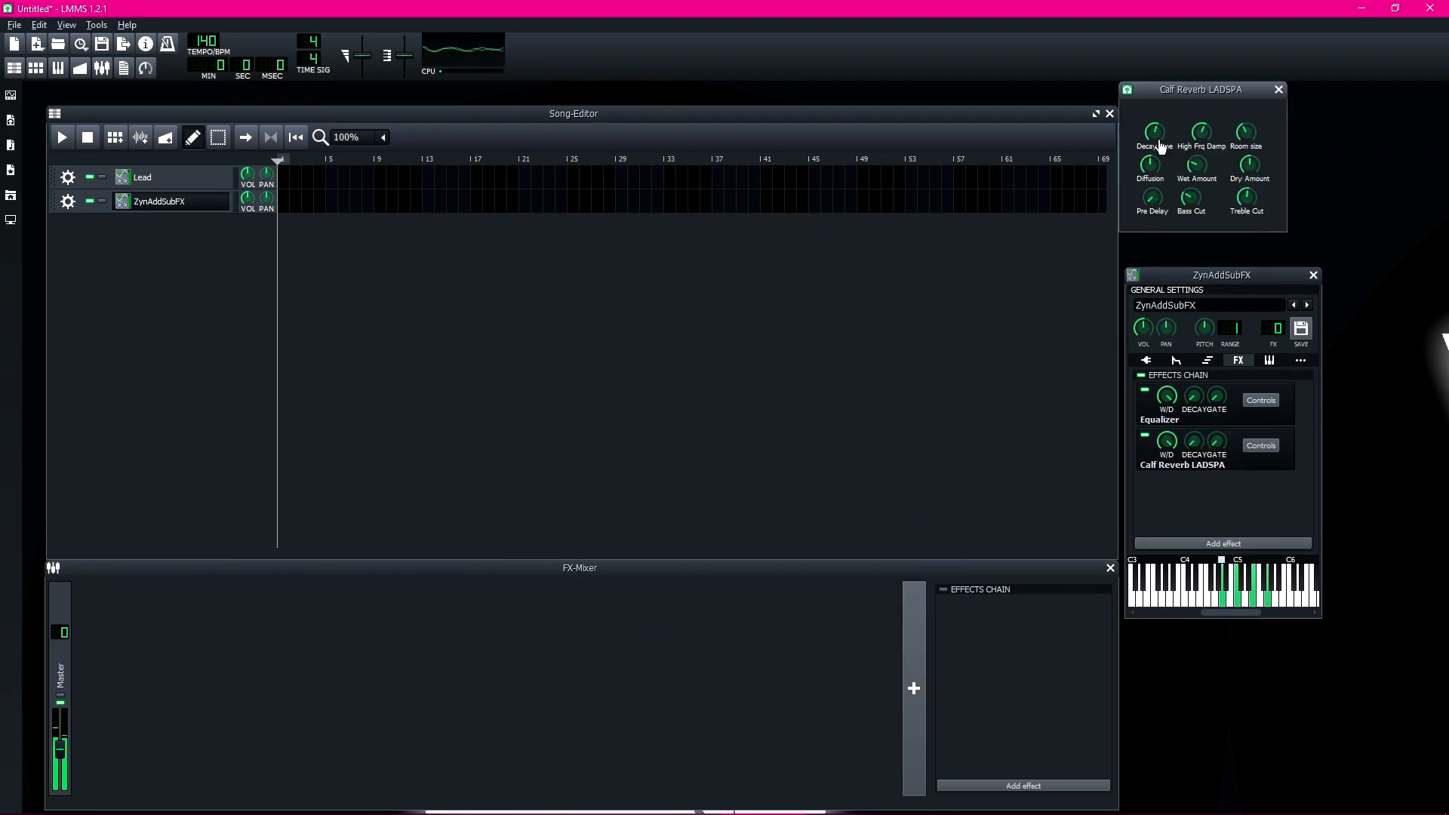
click(1250, 164)
drag(1249, 163, 1224, 90)
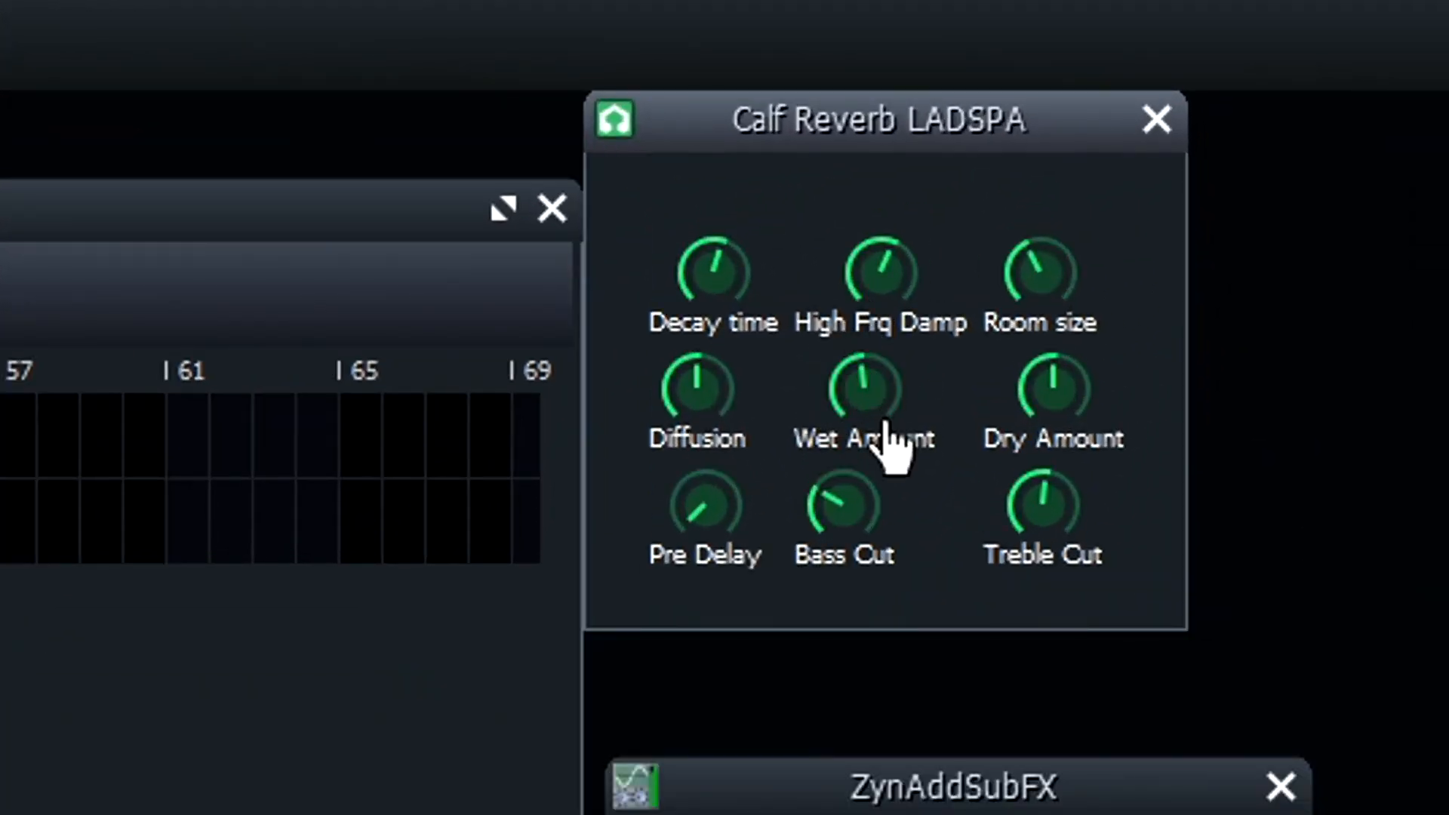
Step: Raise the reverb's wet amount, decay time and room size, and place its window directly above the instrument
drag(876, 373, 876, 357)
drag(746, 278, 745, 260)
drag(940, 122, 968, 246)
drag(1123, 388, 1123, 362)
Step: Adjust the reverb's bass cut, lower its treble cut, and close the reverb window
click(887, 653)
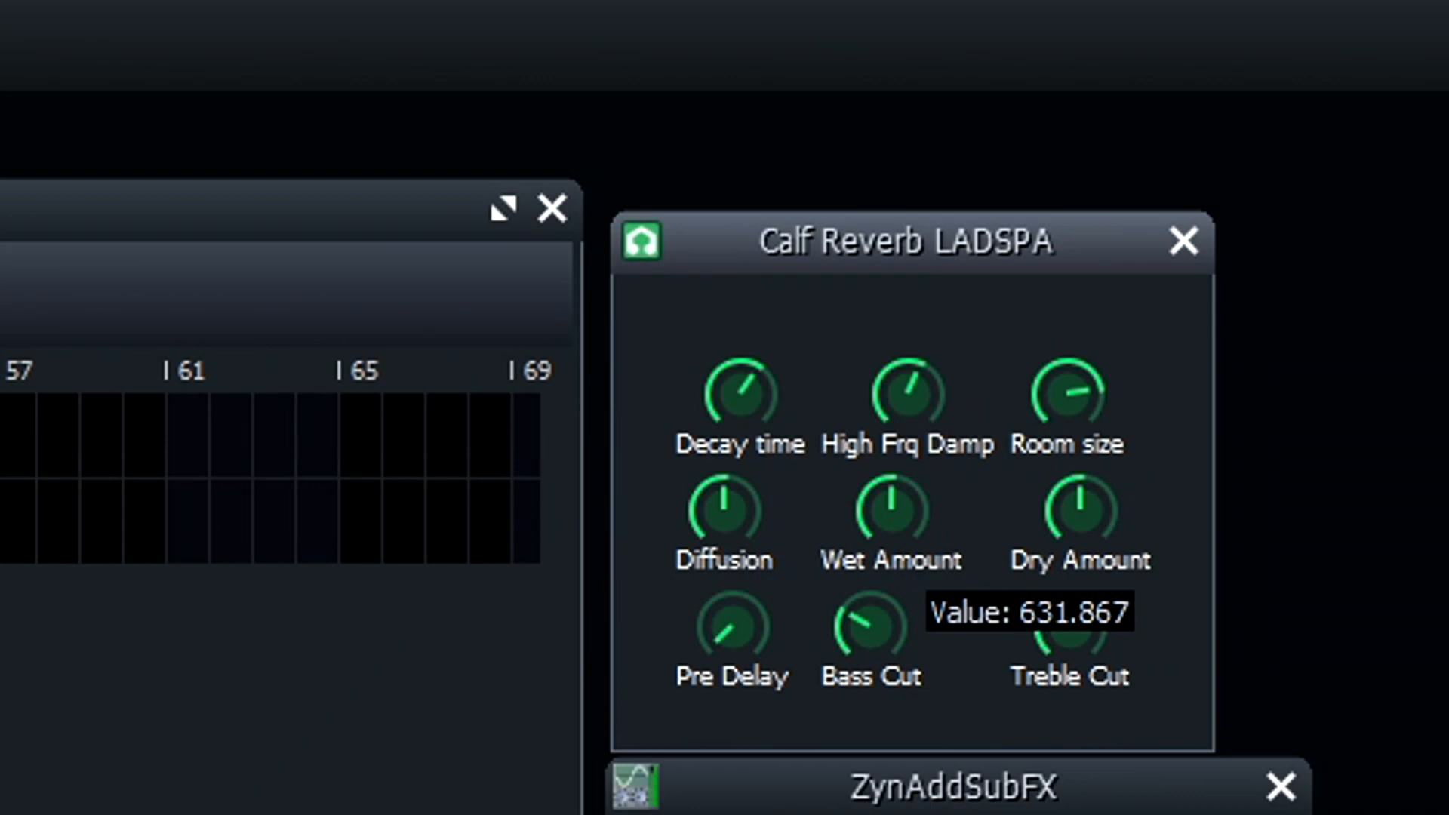
mouse_move(887, 653)
mouse_down()
mouse_move(886, 672)
mouse_move(868, 624)
mouse_move(868, 635)
mouse_up()
click(868, 630)
drag(1076, 630, 1075, 639)
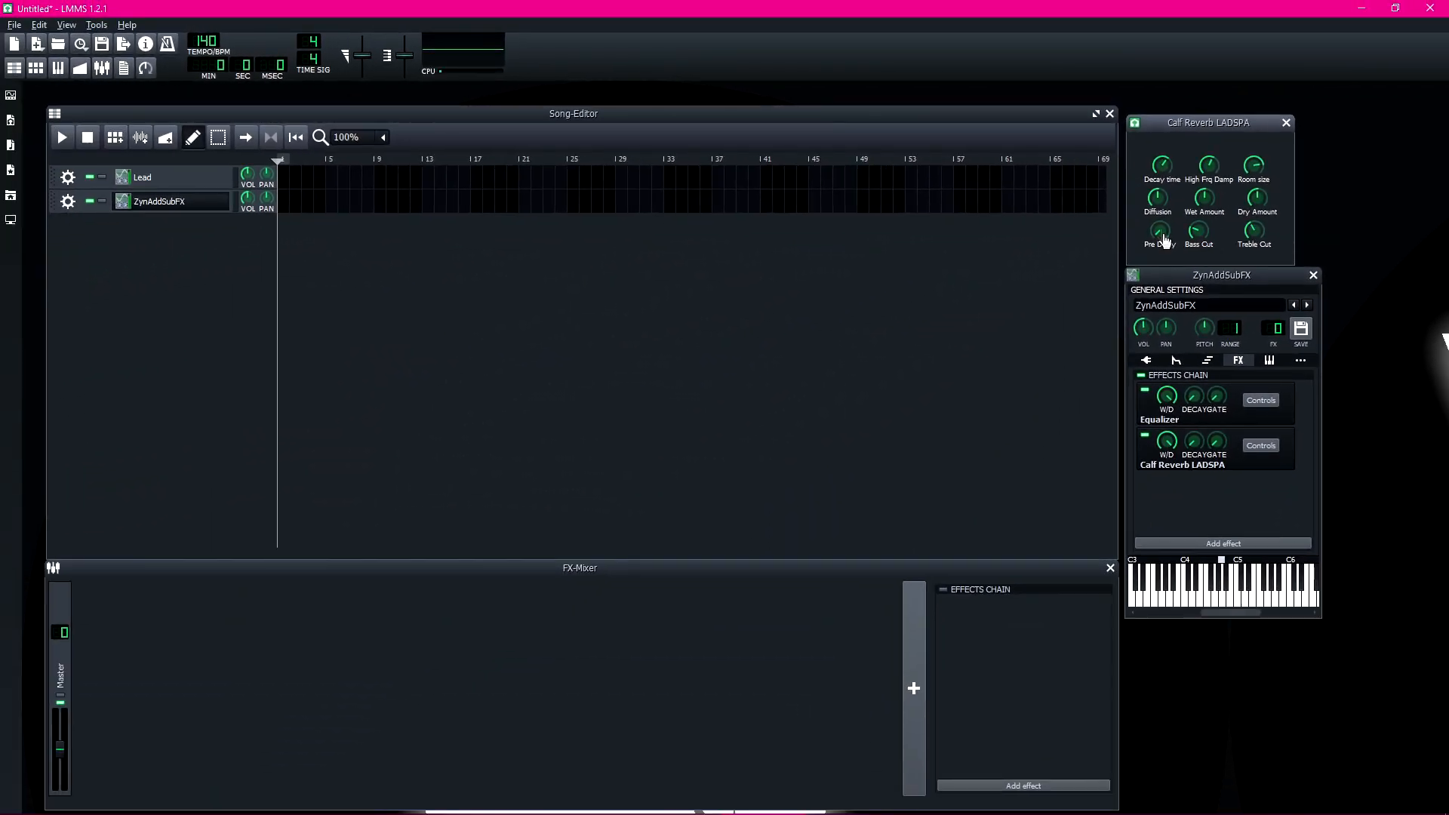
click(1286, 123)
Step: Rename the second ZynAddSubFX track to Pad and reposition the Song-Editor window
click(1270, 275)
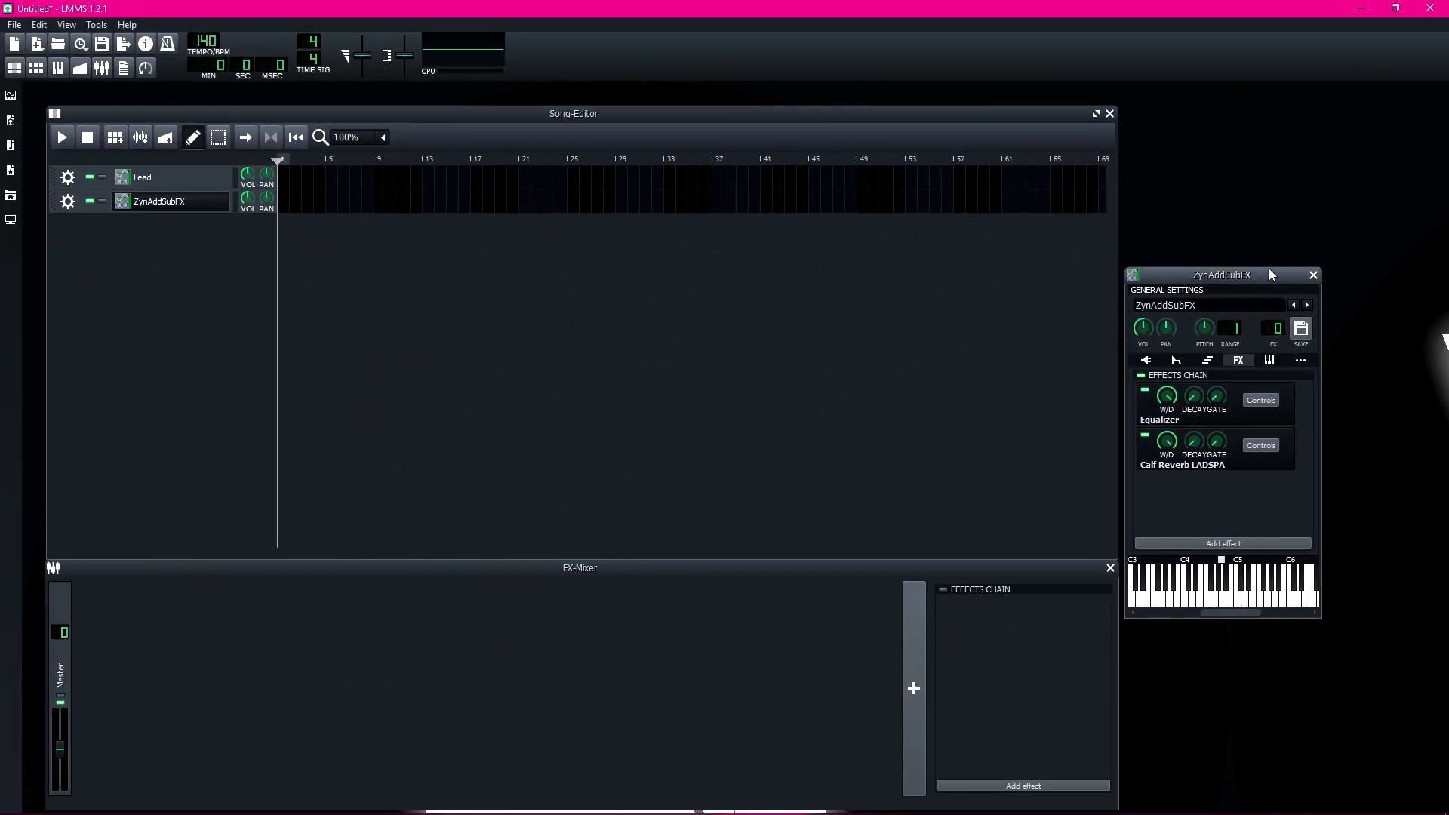
double_click(154, 200)
text(Pad)
key(Return)
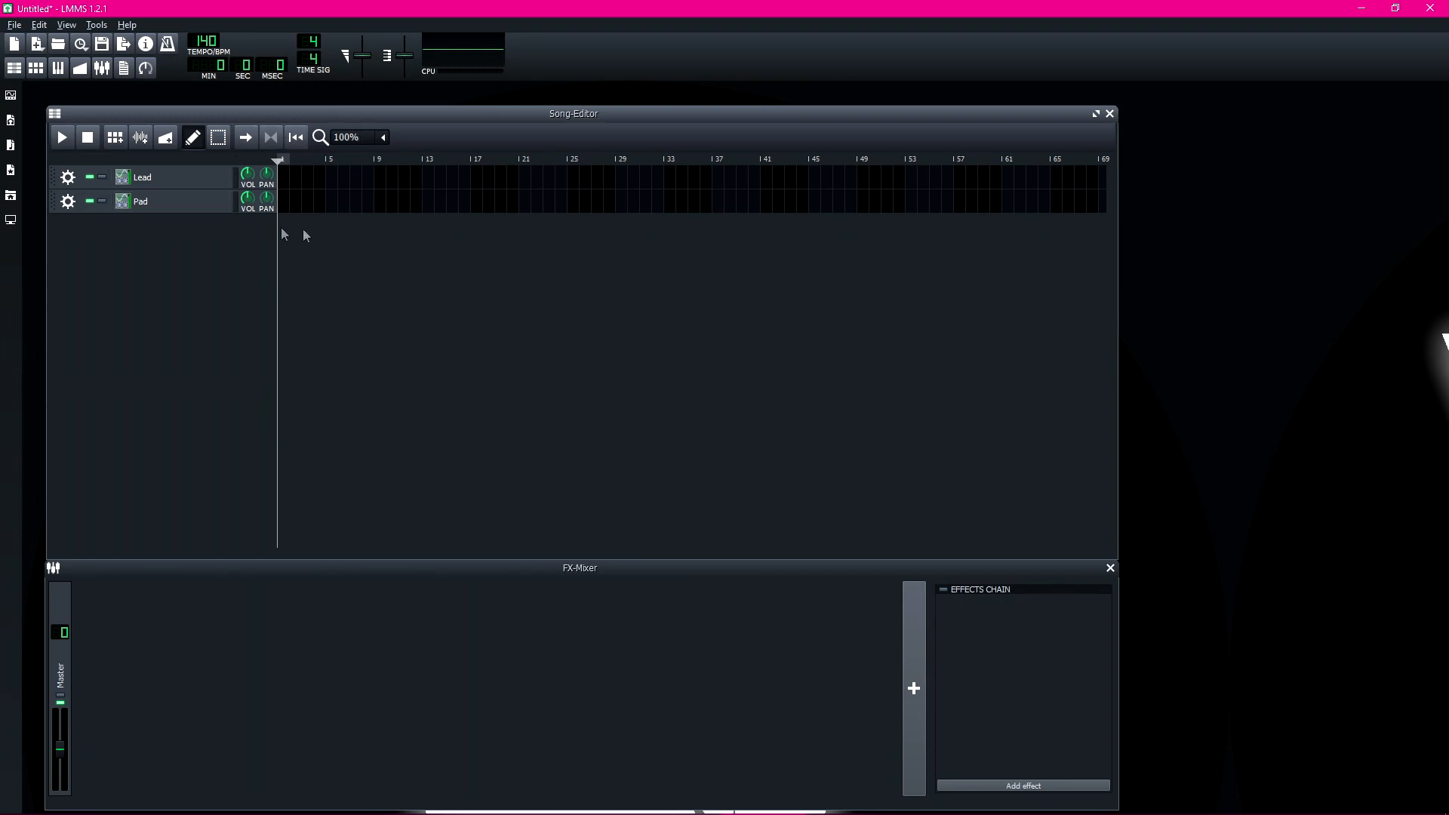
mouse_move(400, 113)
mouse_down()
mouse_move(419, 111)
mouse_move(385, 93)
mouse_up()
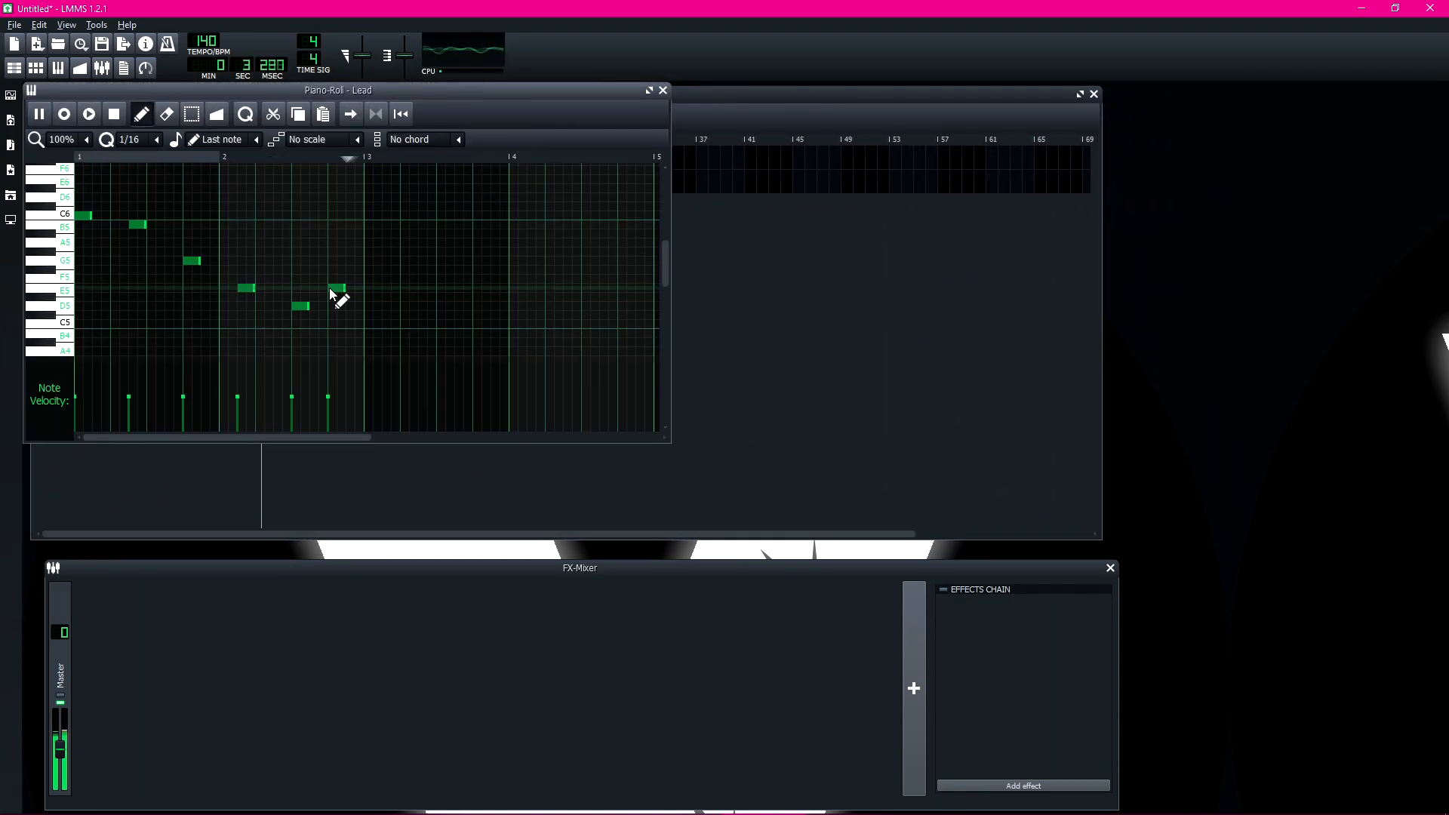
Step: Copy all the Lead notes in the Piano-Roll and paste the duplicate phrase starting at bar 3
key(space)
key(ctrl+a)
key(ctrl+c)
key(ctrl+v)
drag(82, 217, 372, 216)
click(340, 287)
drag(268, 438, 394, 435)
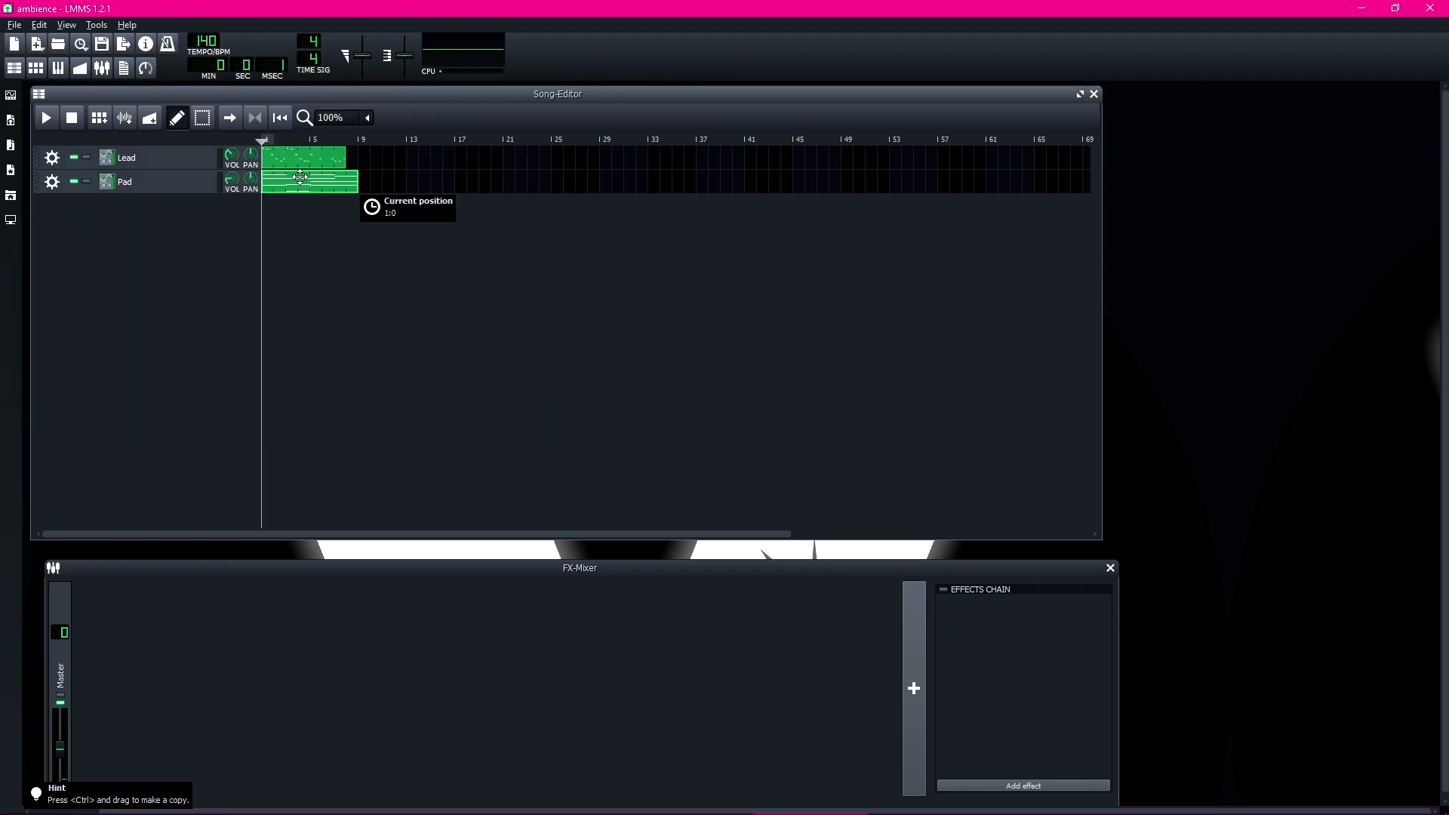
Step: Open the Pad pattern in the Piano-Roll, place its window over the Song-Editor, and play its chords
double_click(281, 181)
drag(448, 170, 628, 308)
drag(436, 300, 563, 220)
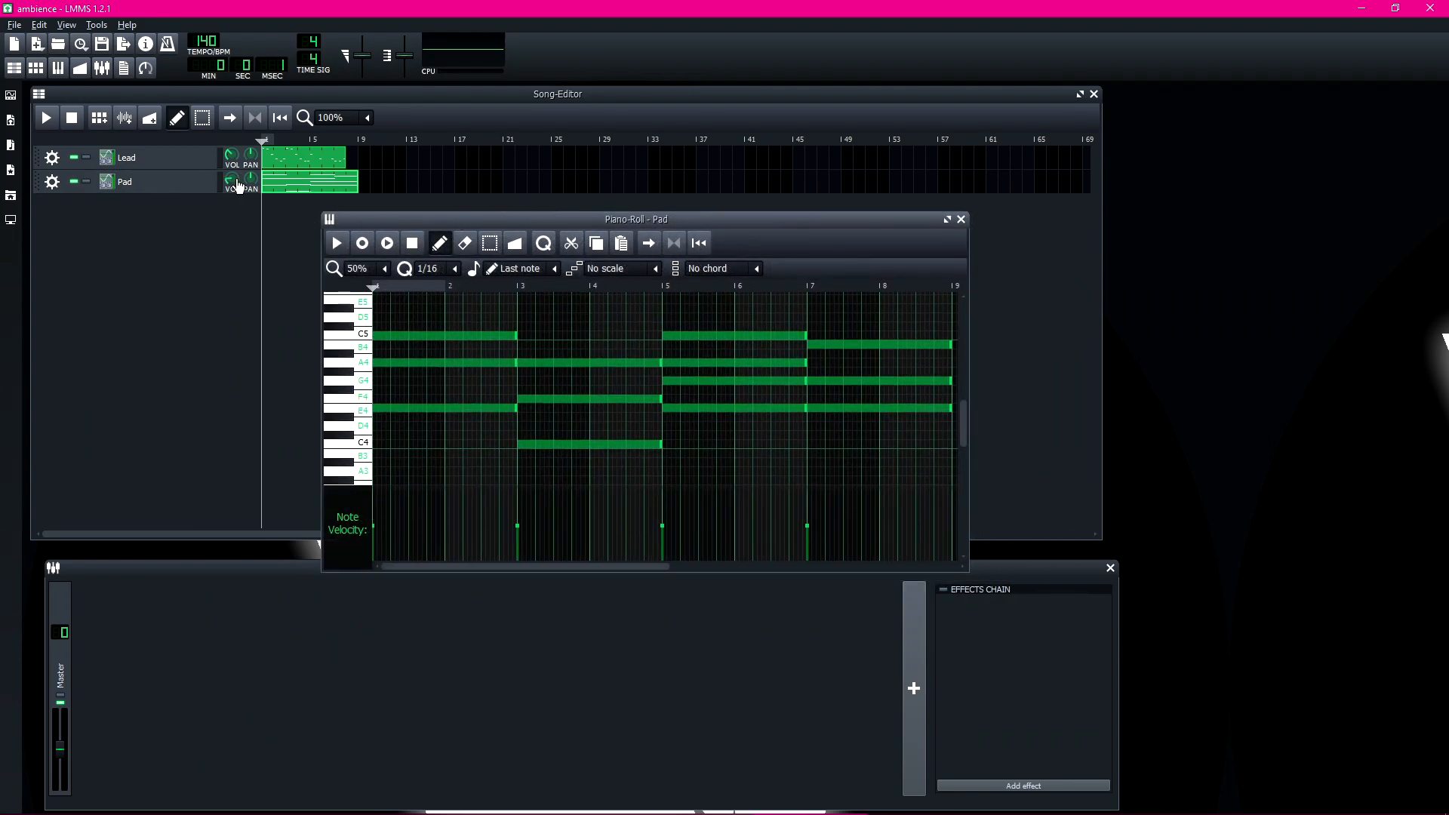
click(235, 182)
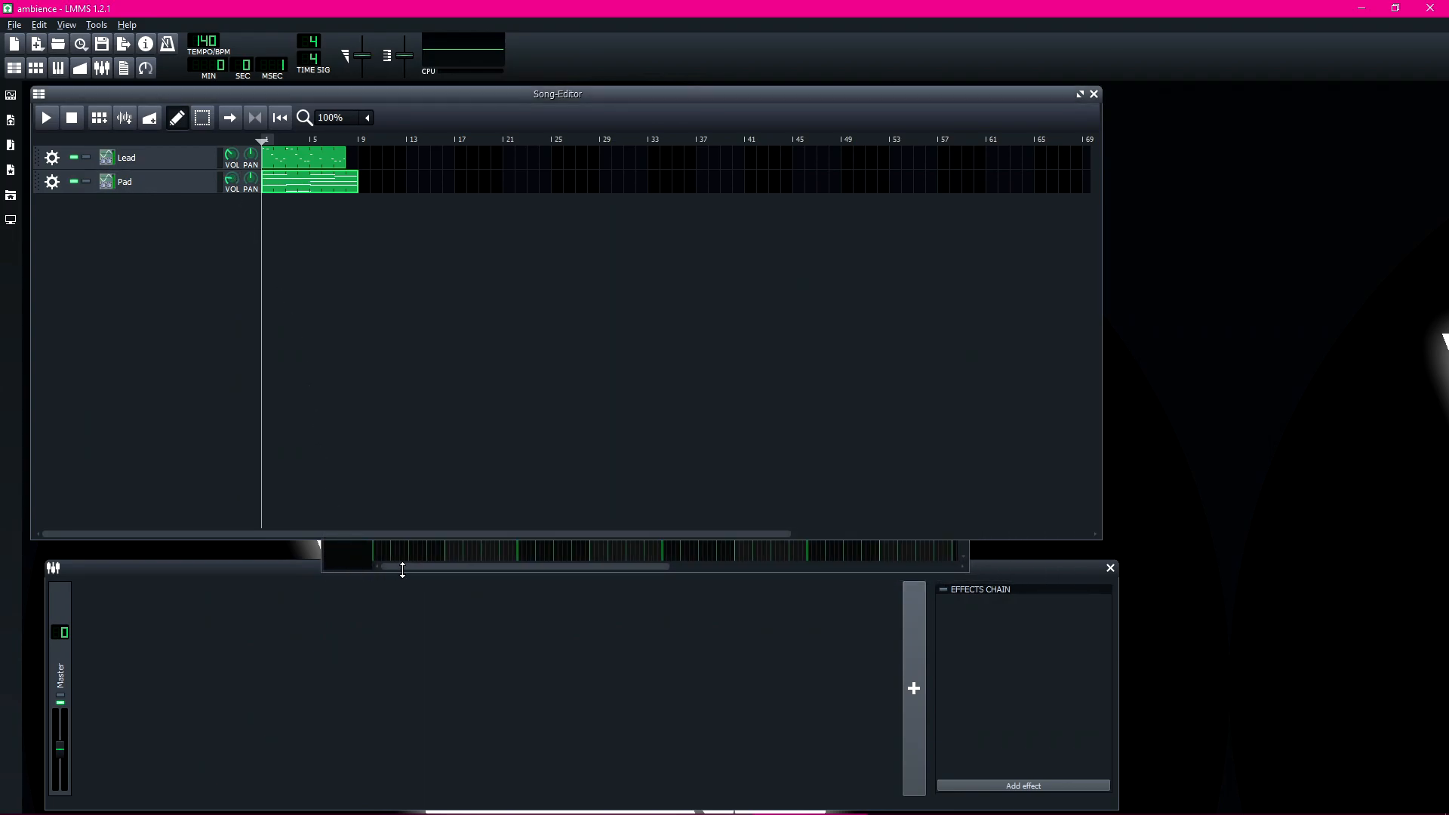
click(403, 570)
drag(502, 220, 627, 216)
key(space)
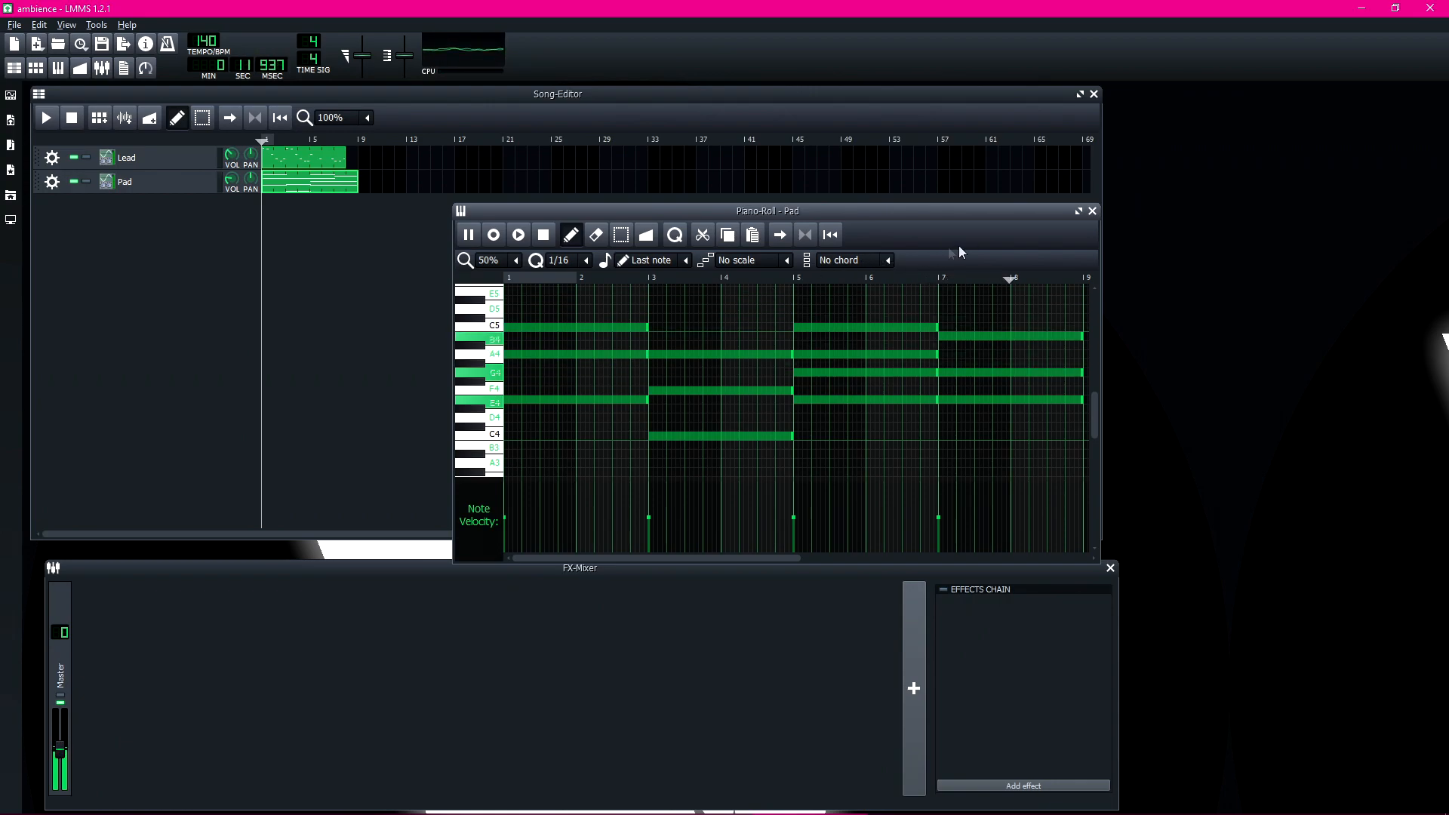
key(space)
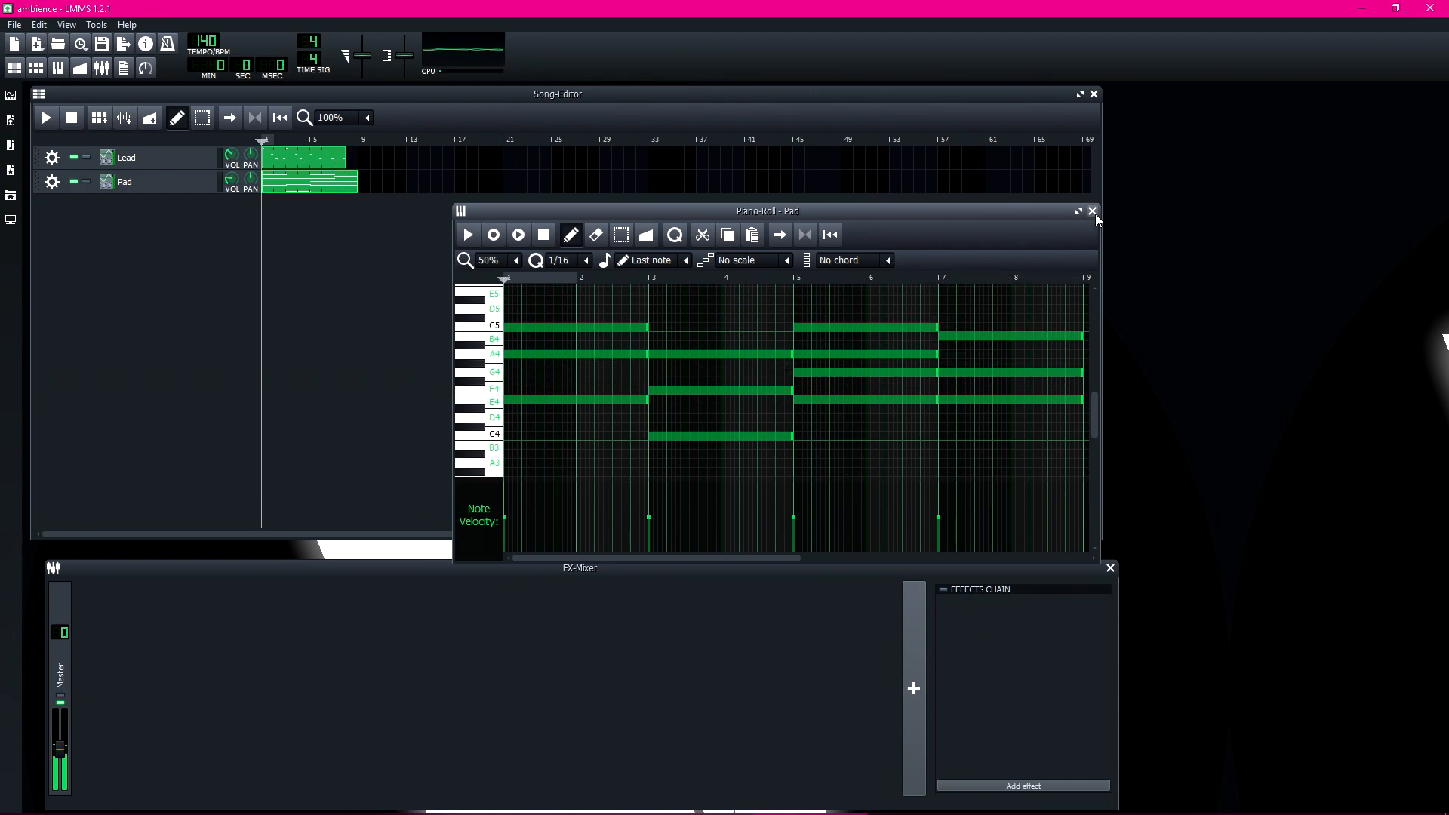
Step: Play the Lead pattern in the Piano-Roll, close it, and play both tracks together in the Song-Editor
click(1092, 212)
double_click(318, 171)
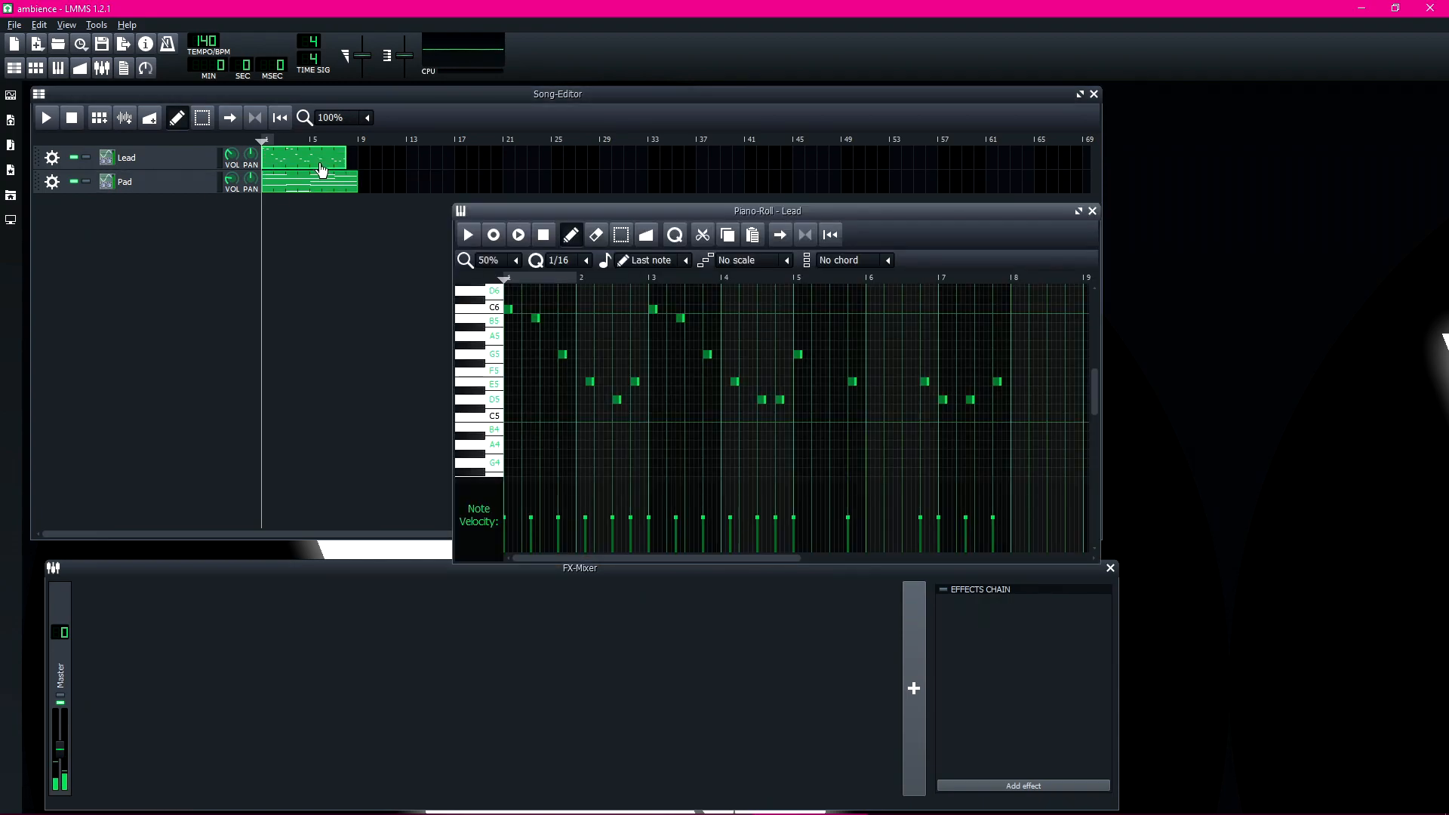
scroll(898, 362, down, 2)
key(space)
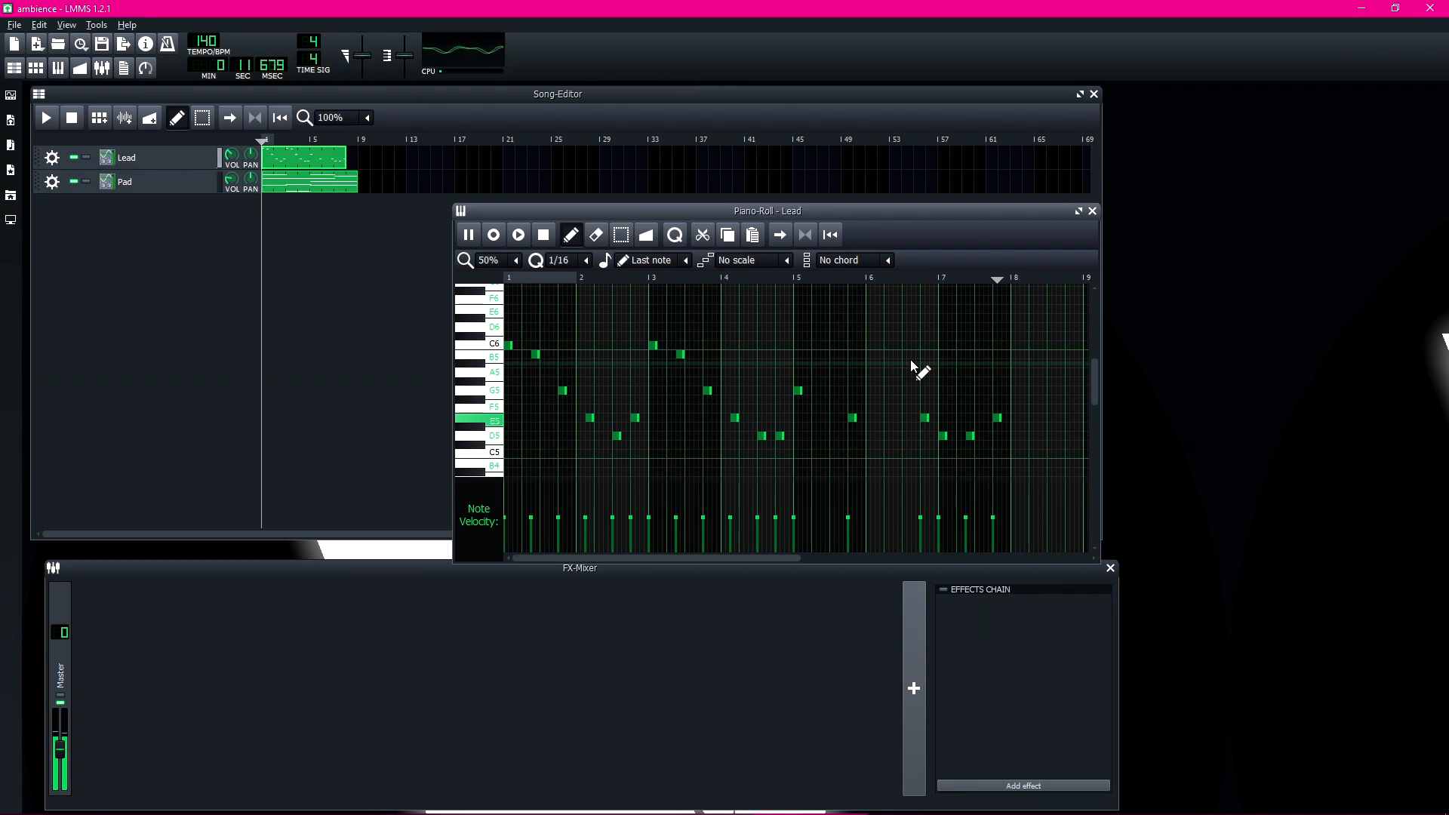
click(1092, 211)
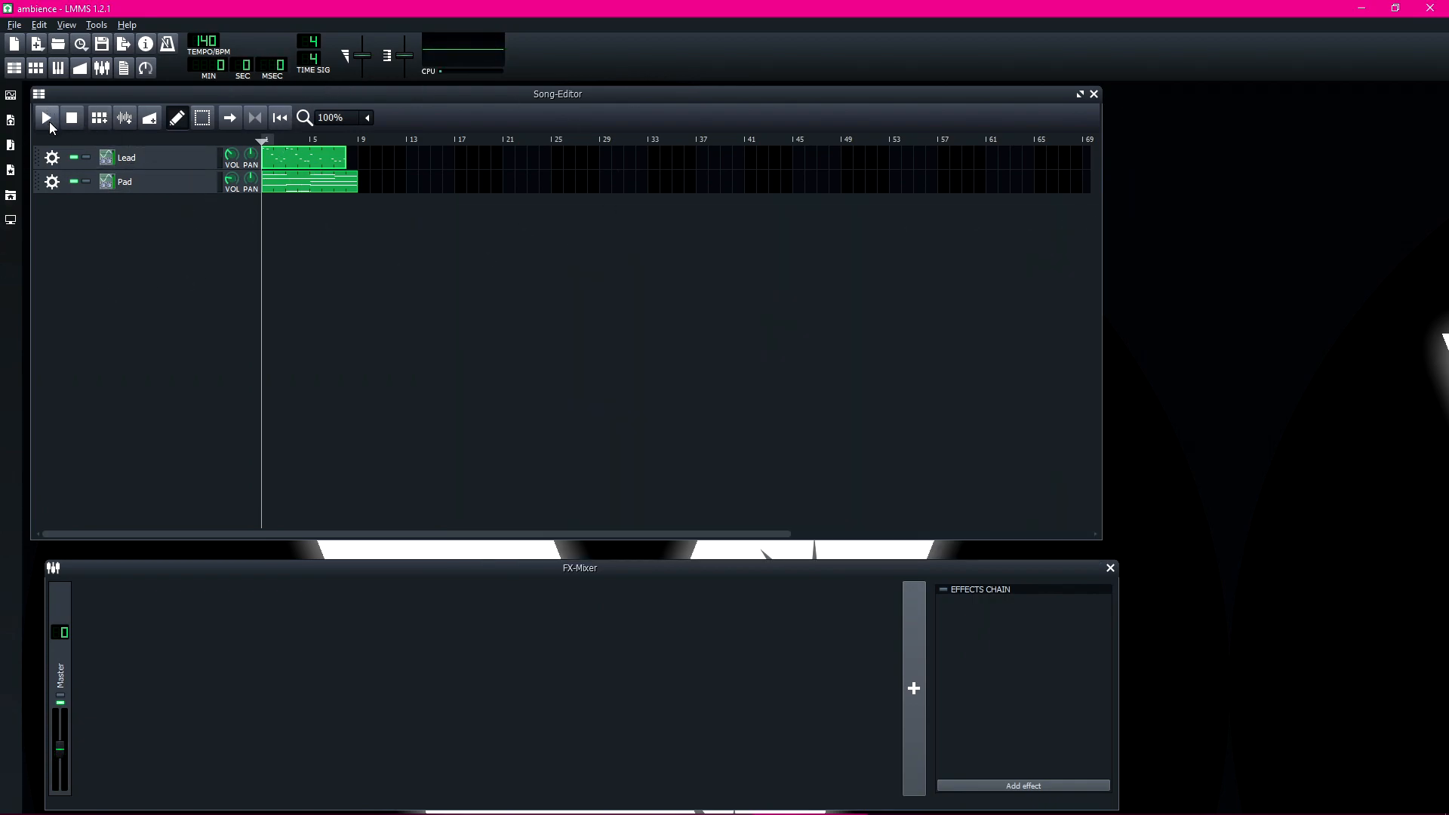
click(47, 117)
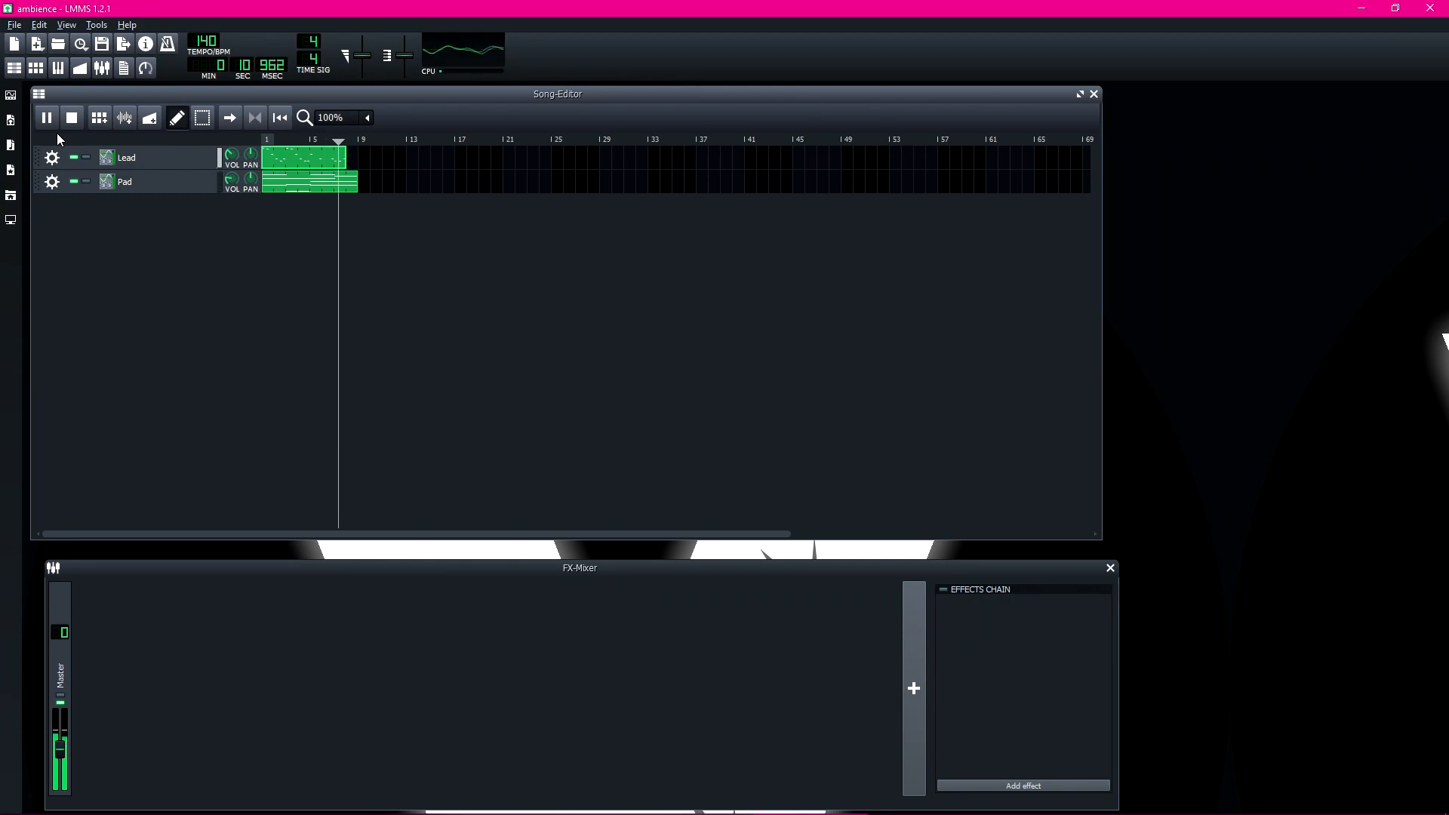
key(space)
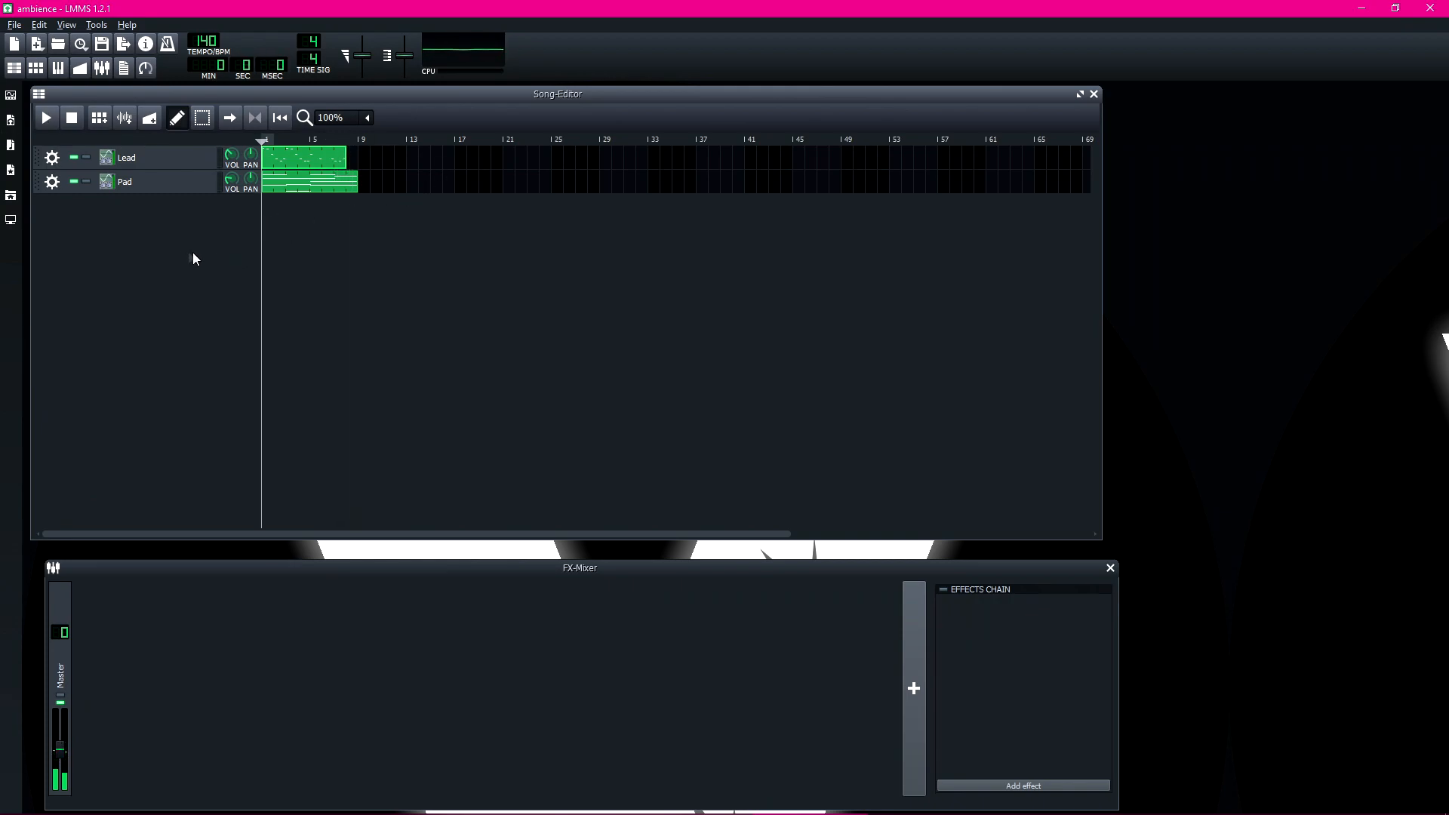
Step: Add a TripleOscillator instrument track below the Pad track and open its instrument window
click(12, 119)
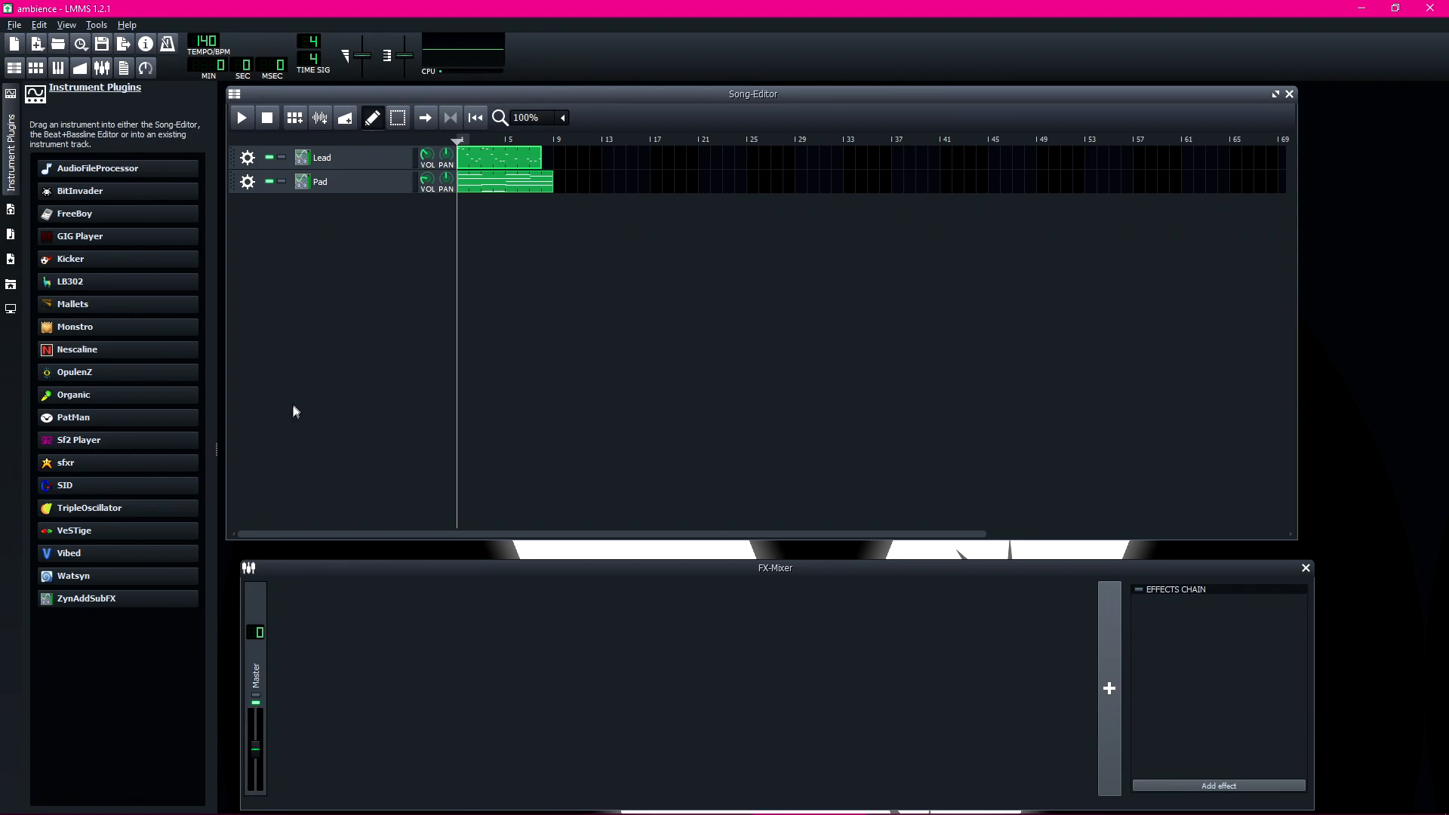
drag(123, 518, 390, 310)
click(13, 170)
click(151, 205)
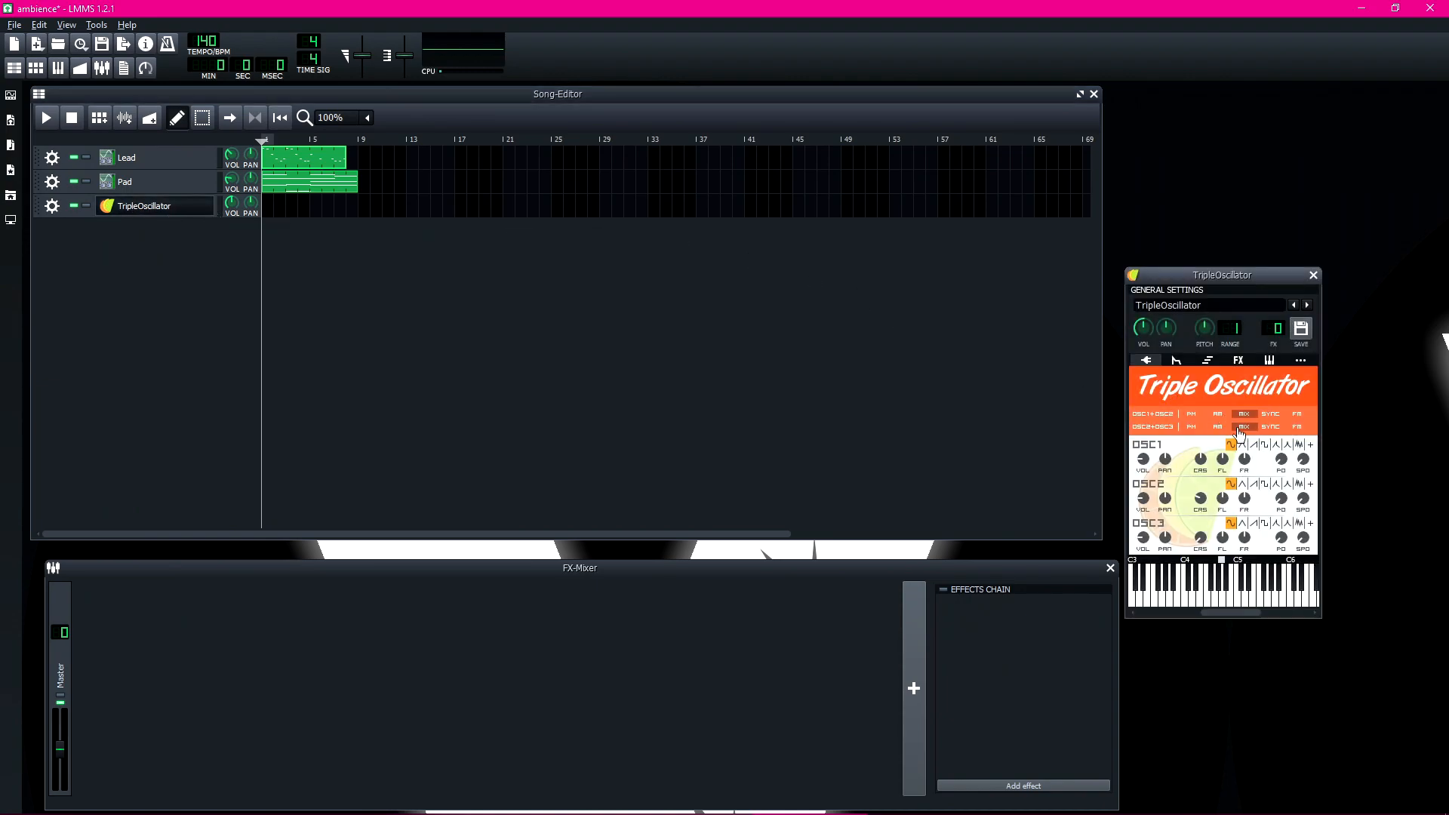
Step: Set OSC2 to a saw wave, turn OSC1's volume fully down, and audition a few notes
click(1254, 484)
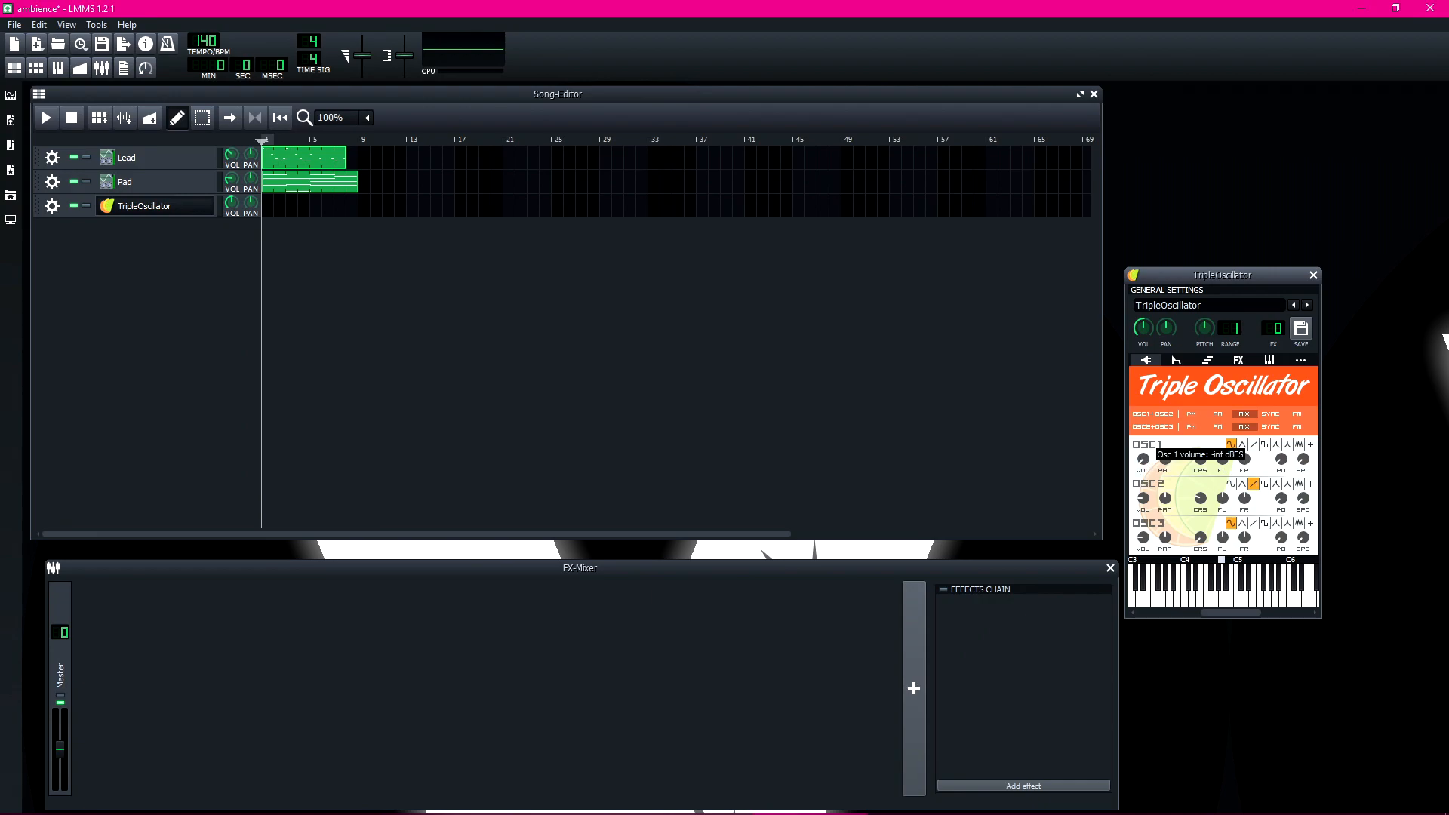
drag(1205, 277, 1184, 199)
key(t)
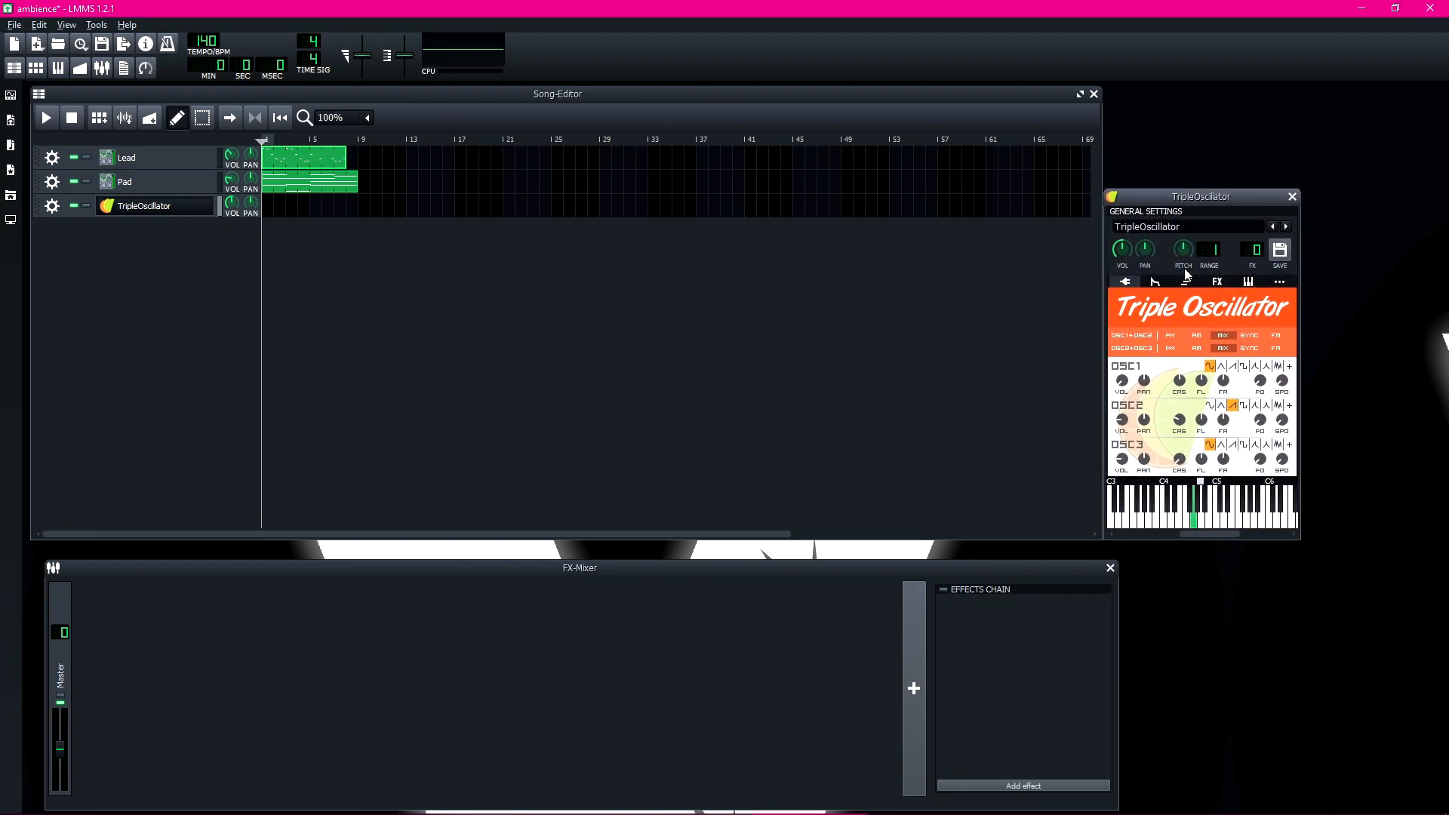
key(y)
key(r)
Step: Enable the TripleOscillator's filter, choose the 2x LowPass type, and lower its cutoff frequency
click(1155, 281)
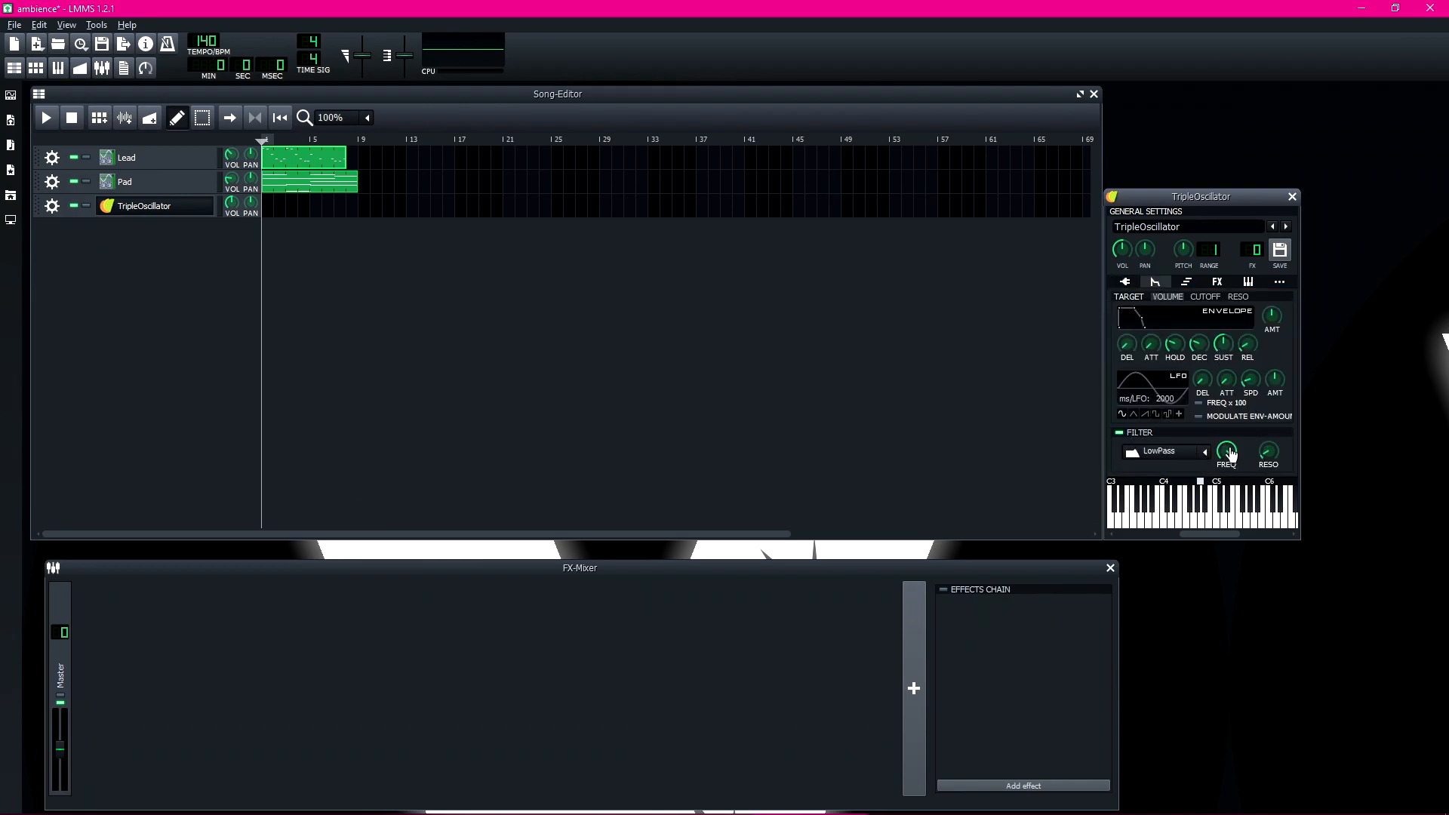
click(1203, 452)
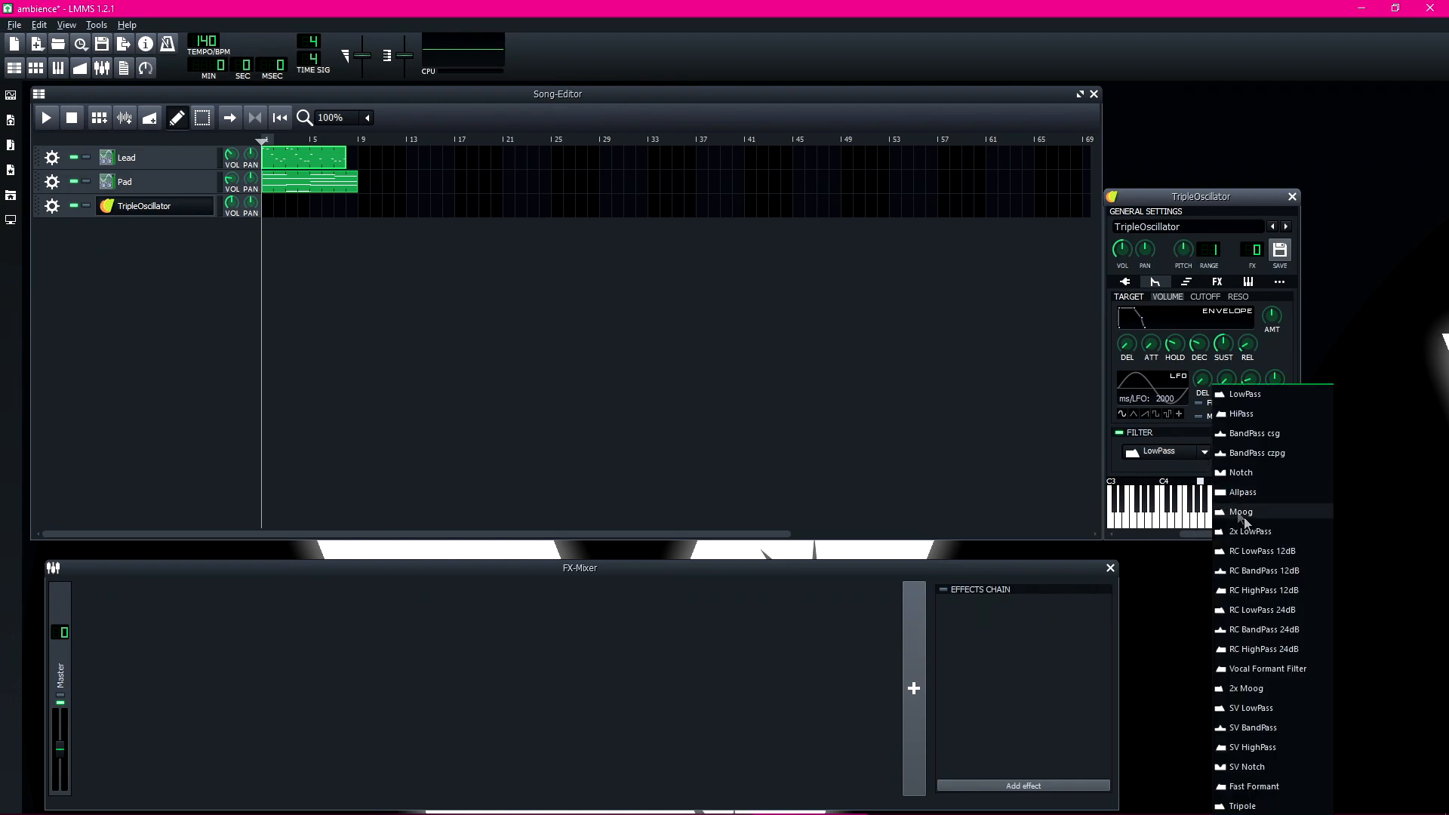
click(1259, 534)
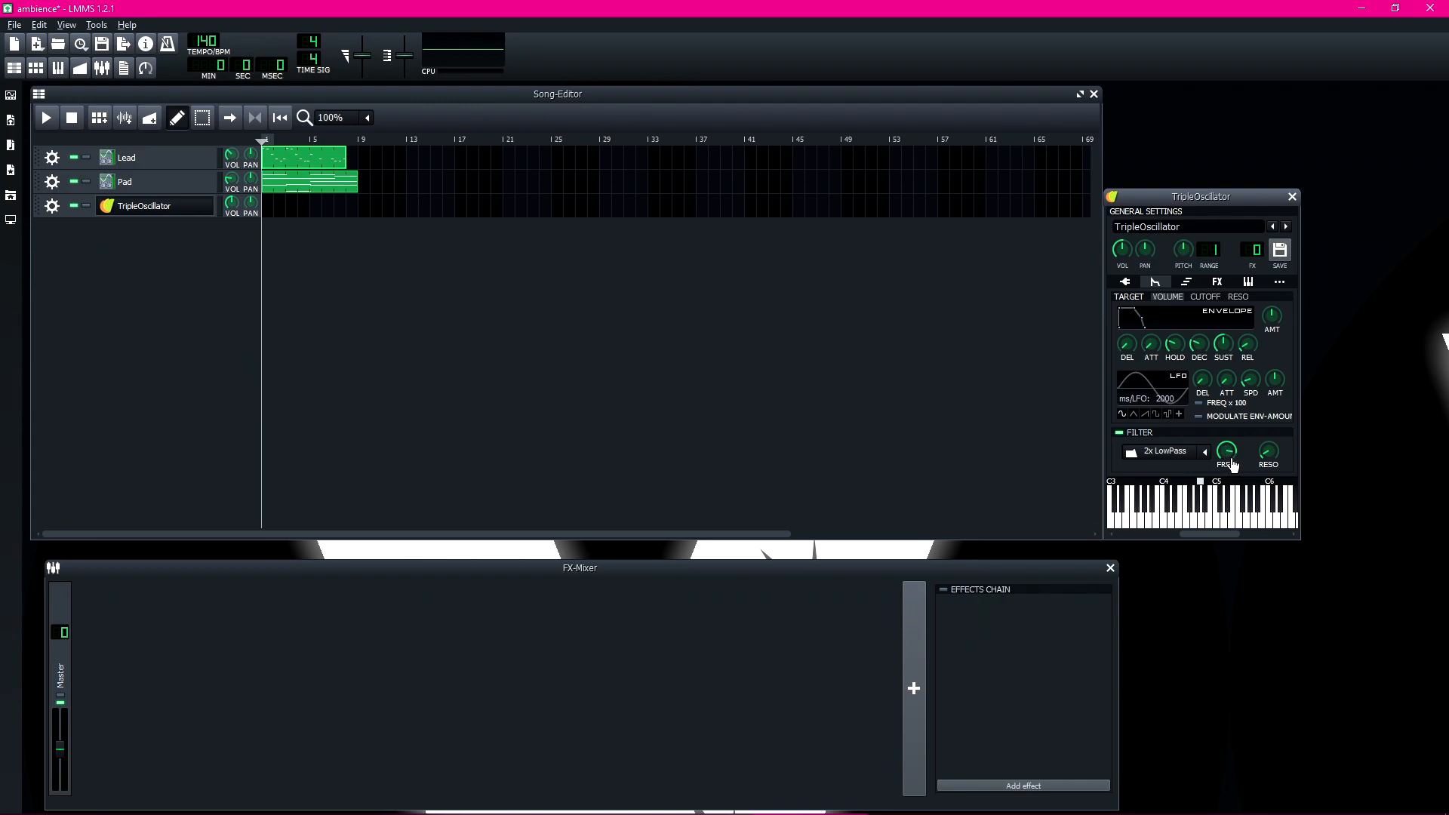
drag(1231, 461, 1231, 483)
drag(1231, 483, 1234, 443)
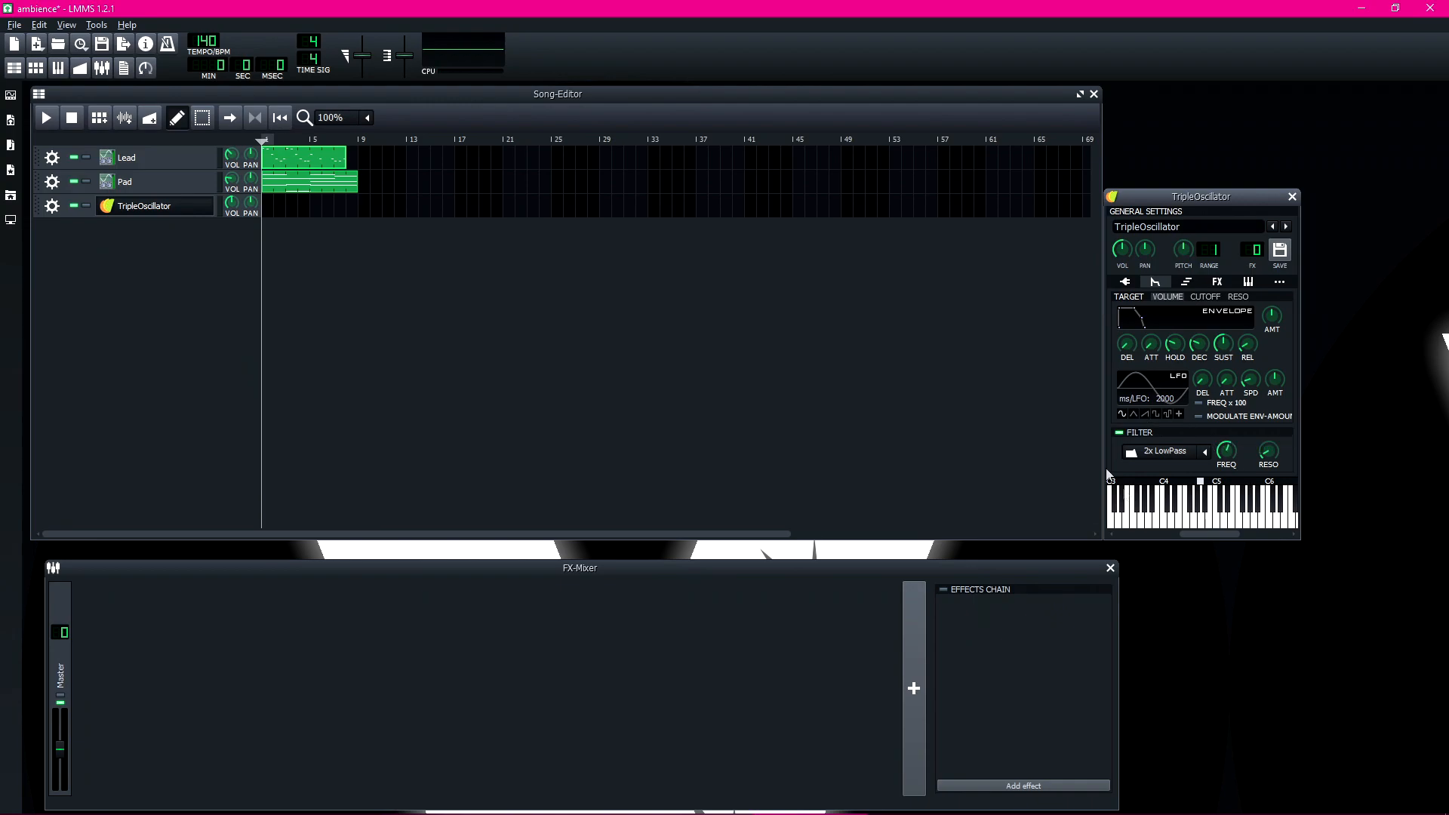
Step: Lower the filter's cutoff frequency further while auditioning notes on the instrument's keyboard
click(1202, 514)
drag(1226, 453, 1226, 460)
drag(1226, 453, 1226, 455)
click(1200, 522)
click(1185, 523)
click(1163, 520)
click(1194, 521)
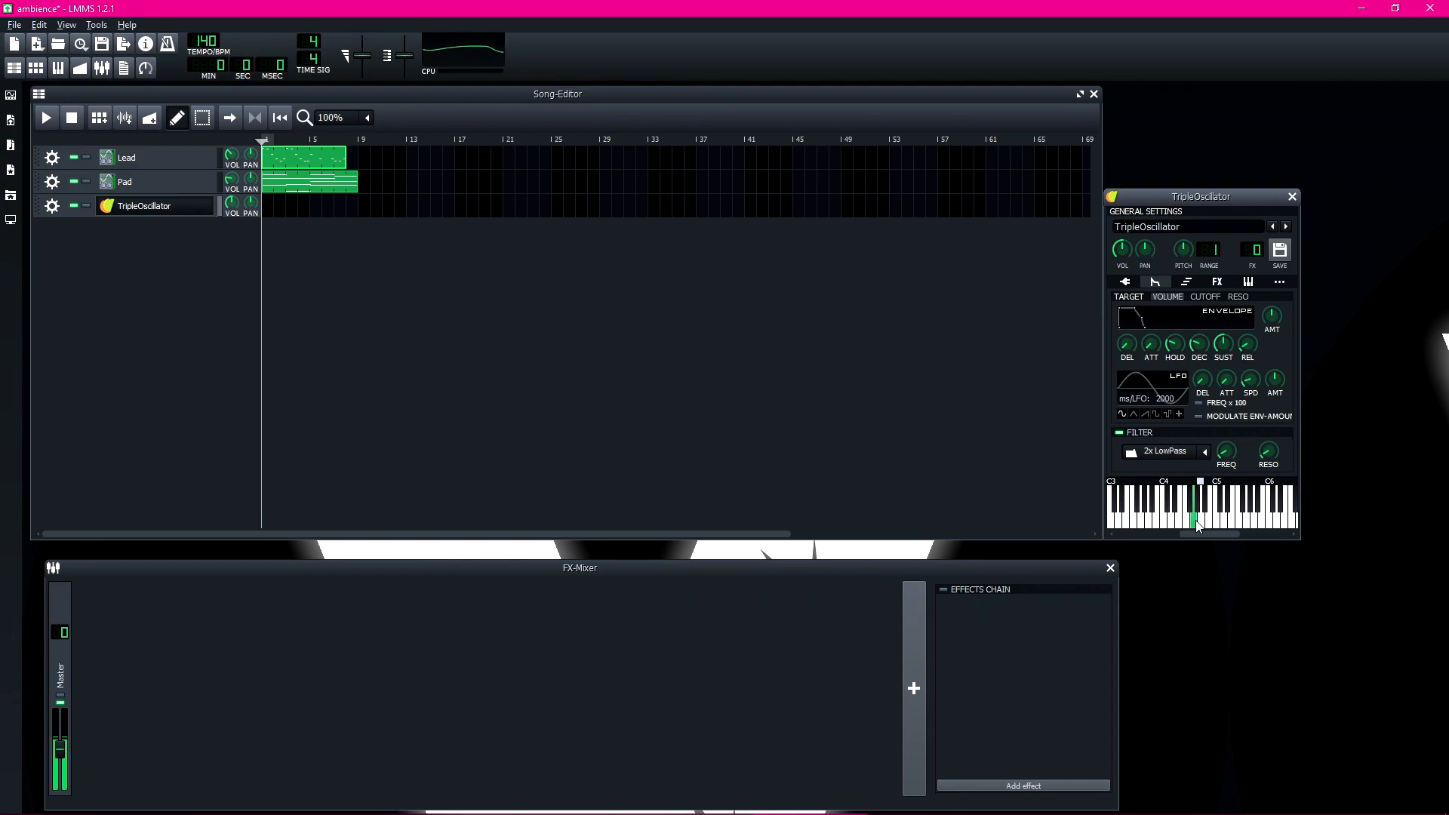
Step: Add an Equalizer to the TripleOscillator with a low cut slightly above 200 Hz, a high cut near 1 kHz, a low-mid boost and a dip
click(1211, 286)
click(1165, 462)
text(equal)
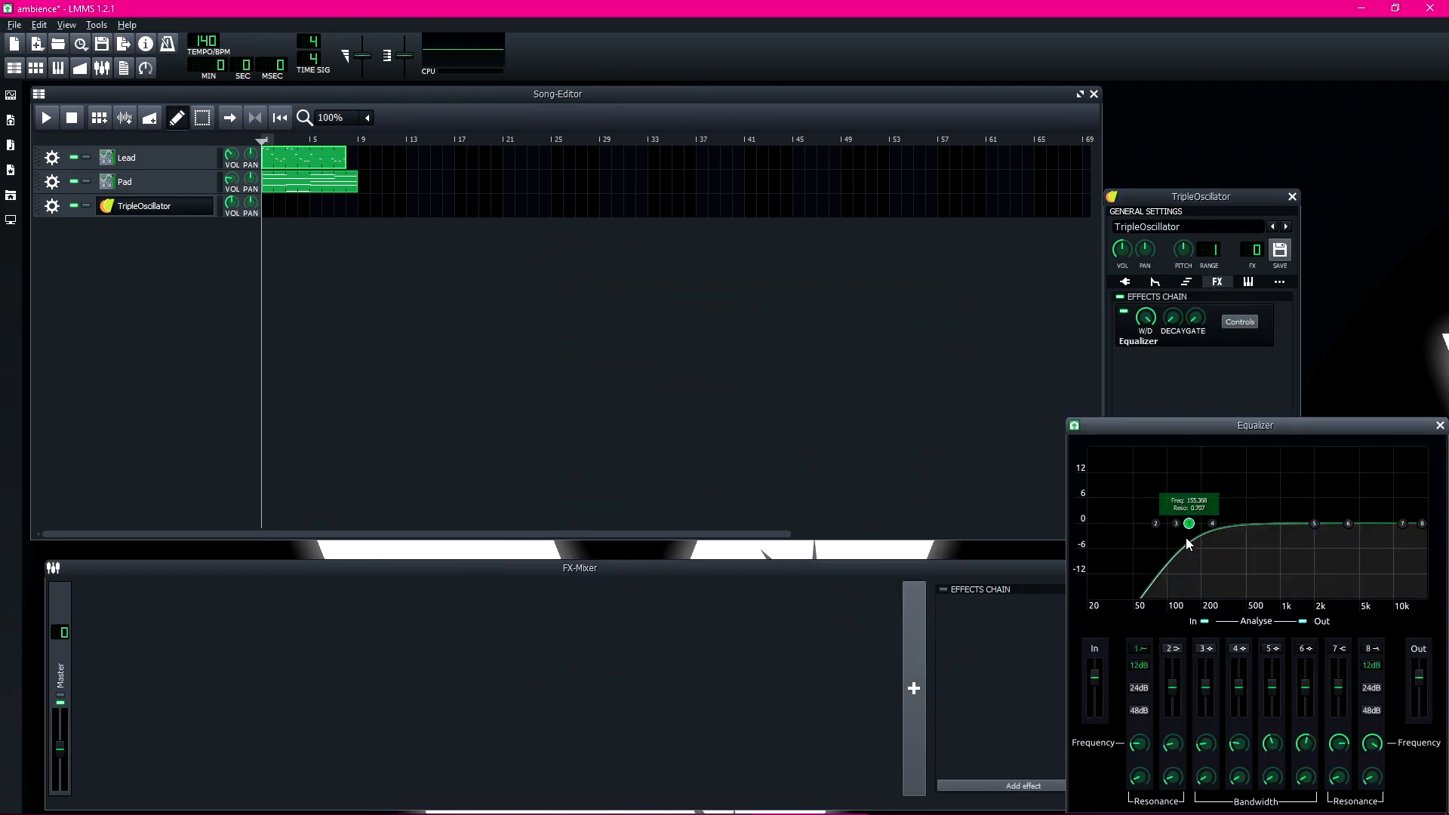
drag(1186, 535, 1208, 558)
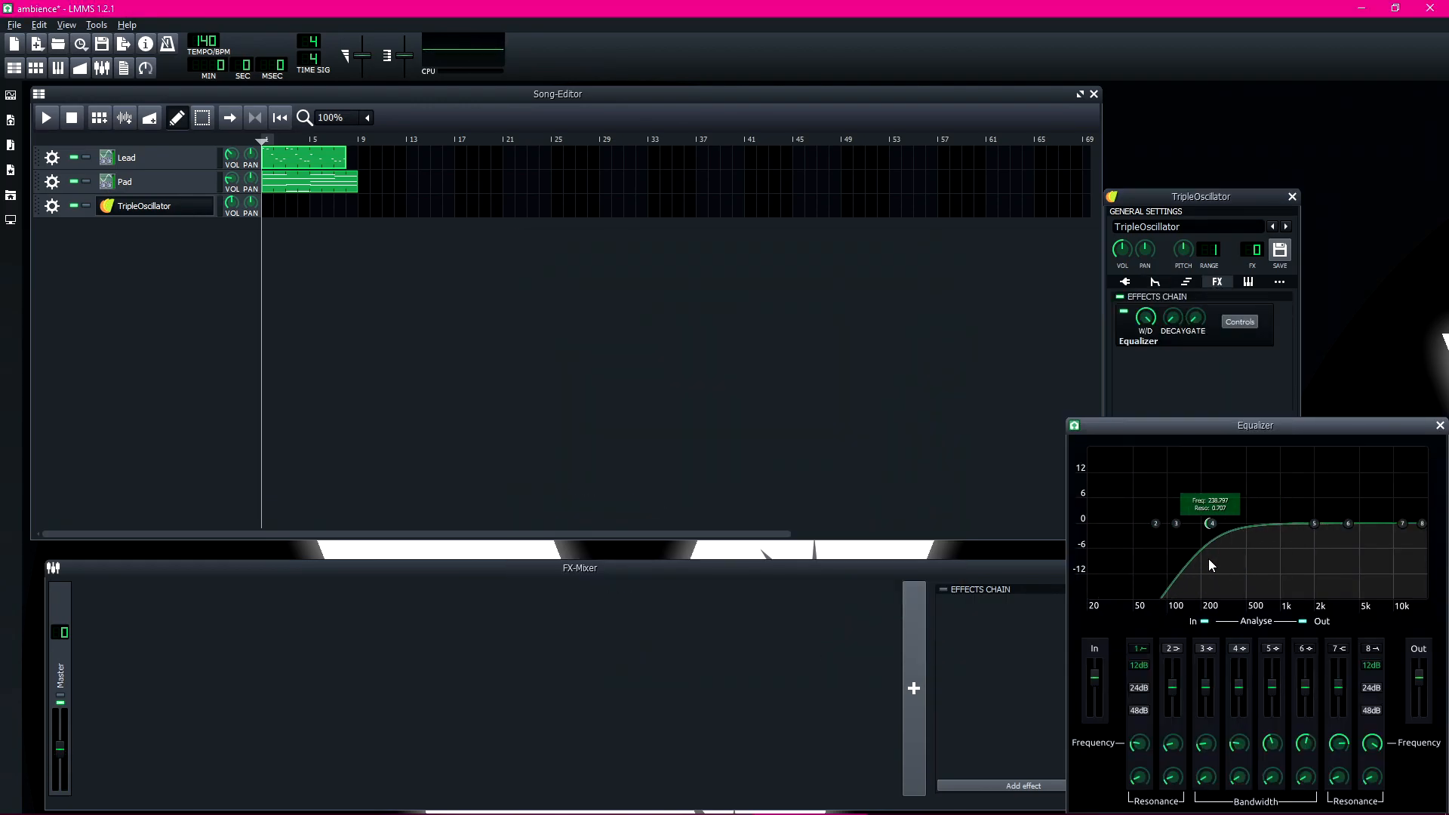
drag(1422, 524, 1282, 544)
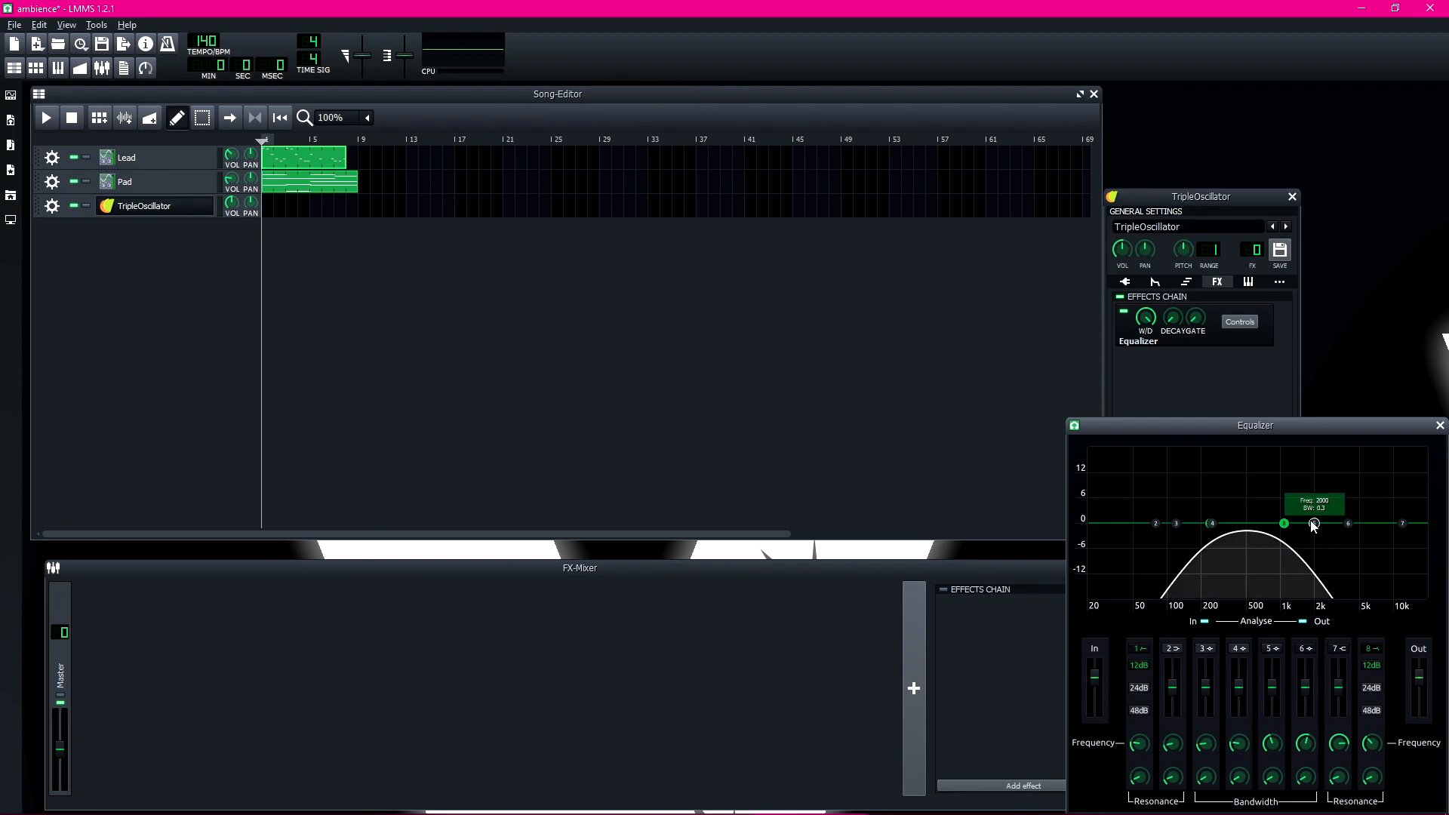
drag(1313, 526, 1266, 546)
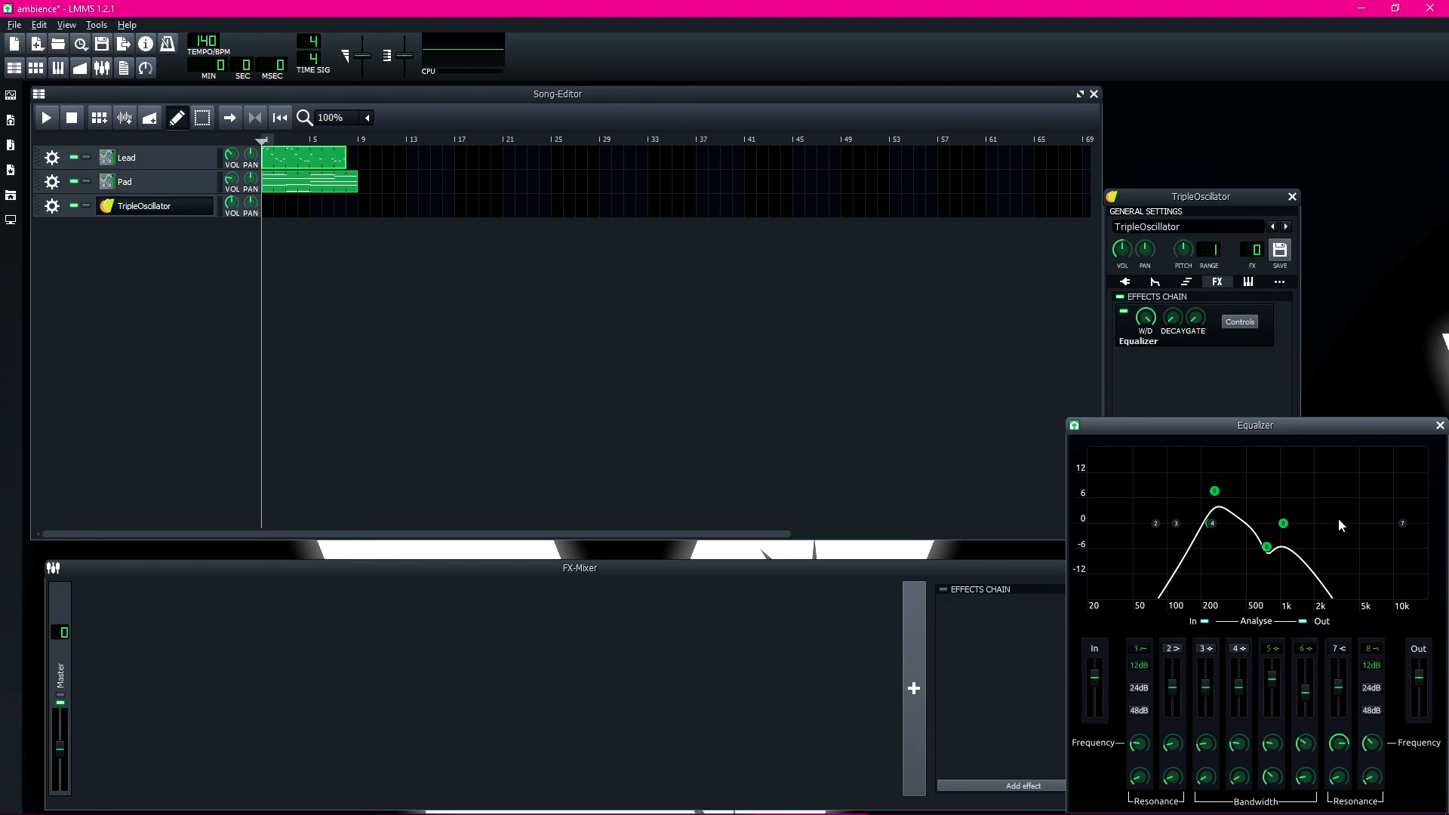
click(1440, 425)
Step: Add the Calf Reverb LADSPA effect after the Equalizer and adjust its decay time
click(1183, 465)
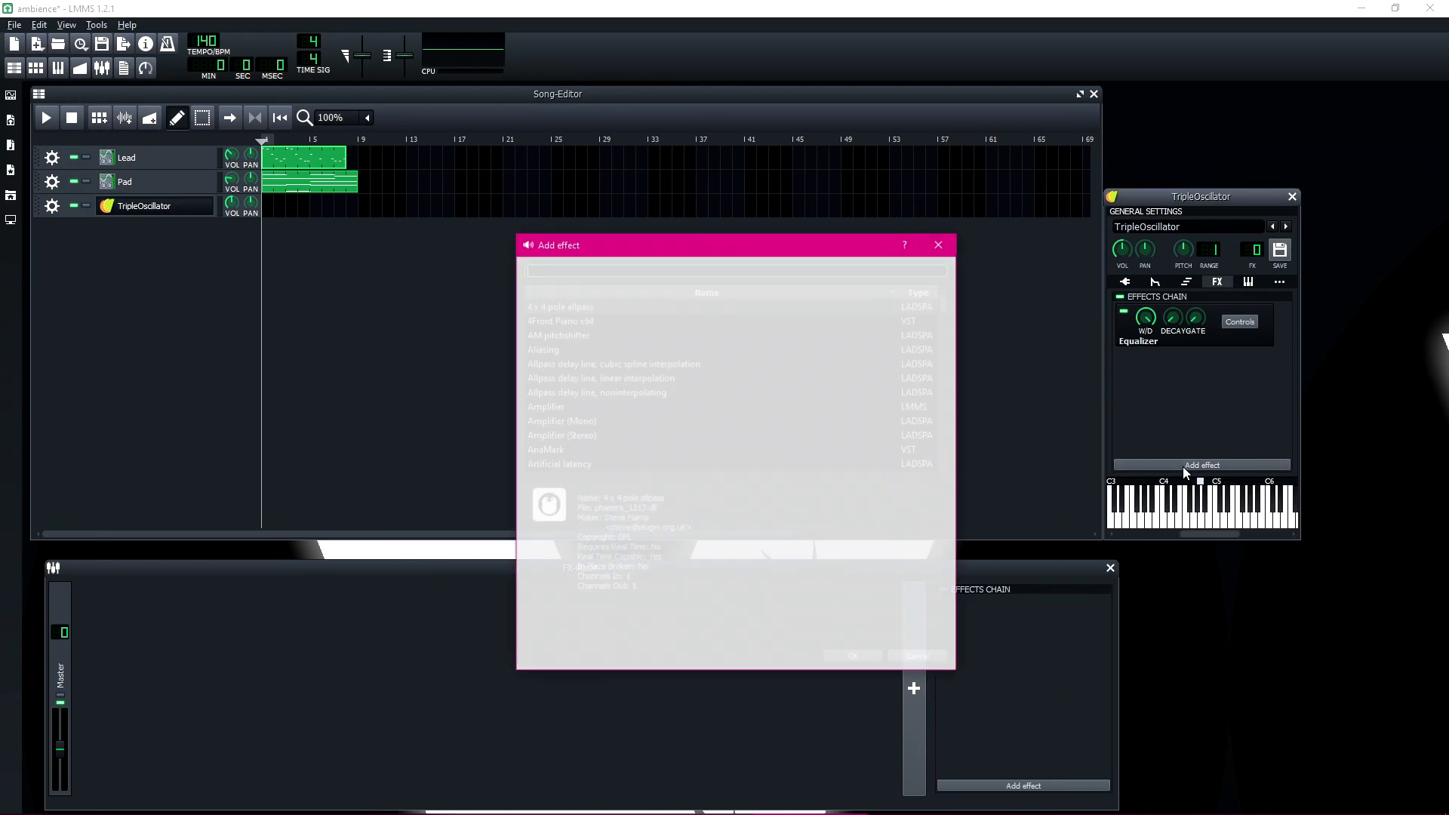
text(rev)
double_click(551, 321)
drag(1160, 594, 1160, 594)
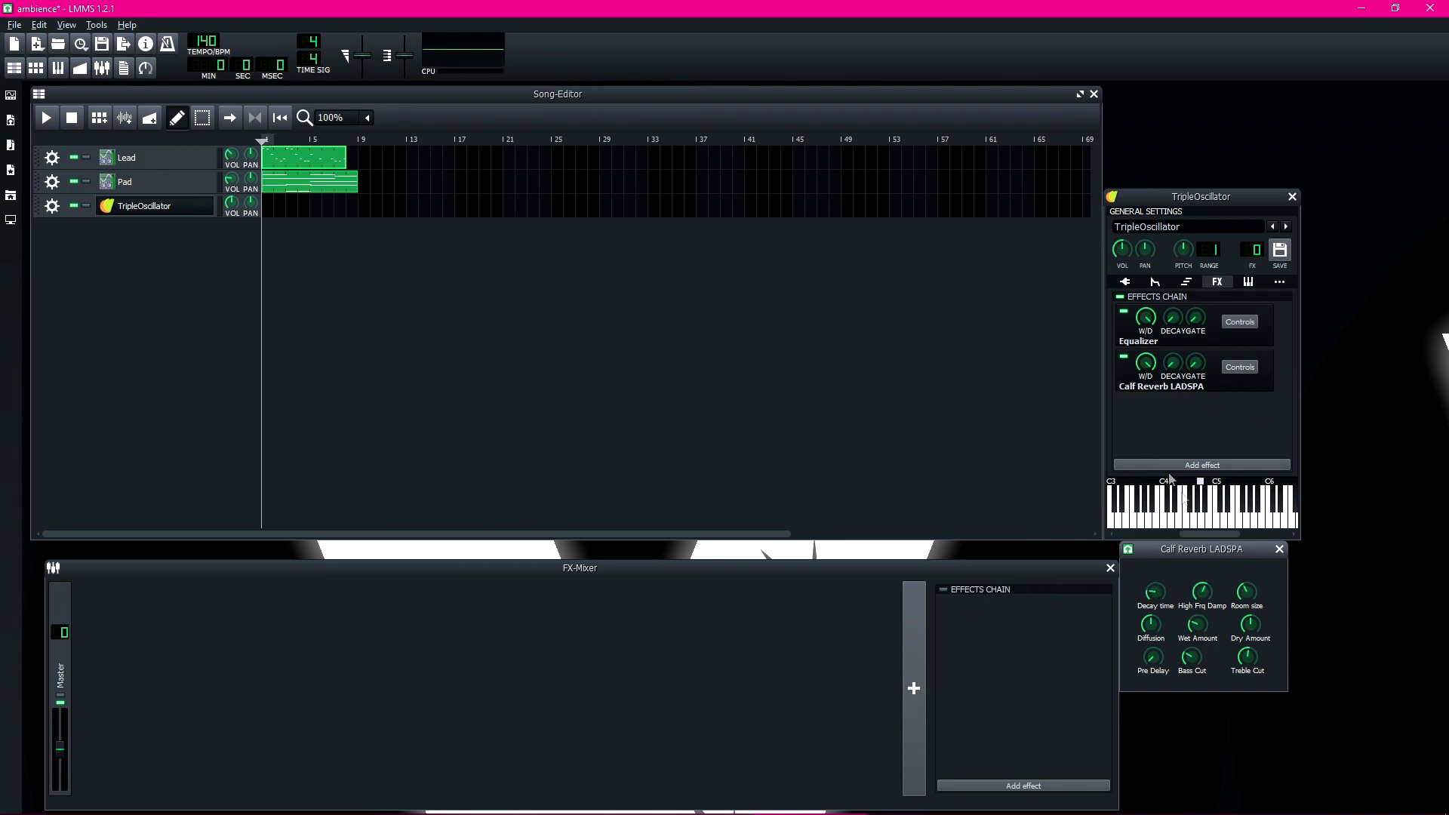
Step: Adjust the reverb's dry amount, room size, high-frequency damping, bass cut, treble cut and diffusion, and close its window
drag(1250, 624, 1246, 592)
drag(1208, 593, 1208, 594)
drag(1191, 656, 1191, 656)
drag(1191, 656, 1248, 656)
click(1197, 660)
click(1244, 654)
mouse_move(1152, 625)
mouse_down()
mouse_move(1151, 643)
mouse_move(1167, 639)
mouse_up()
drag(1202, 592, 1238, 542)
click(1278, 551)
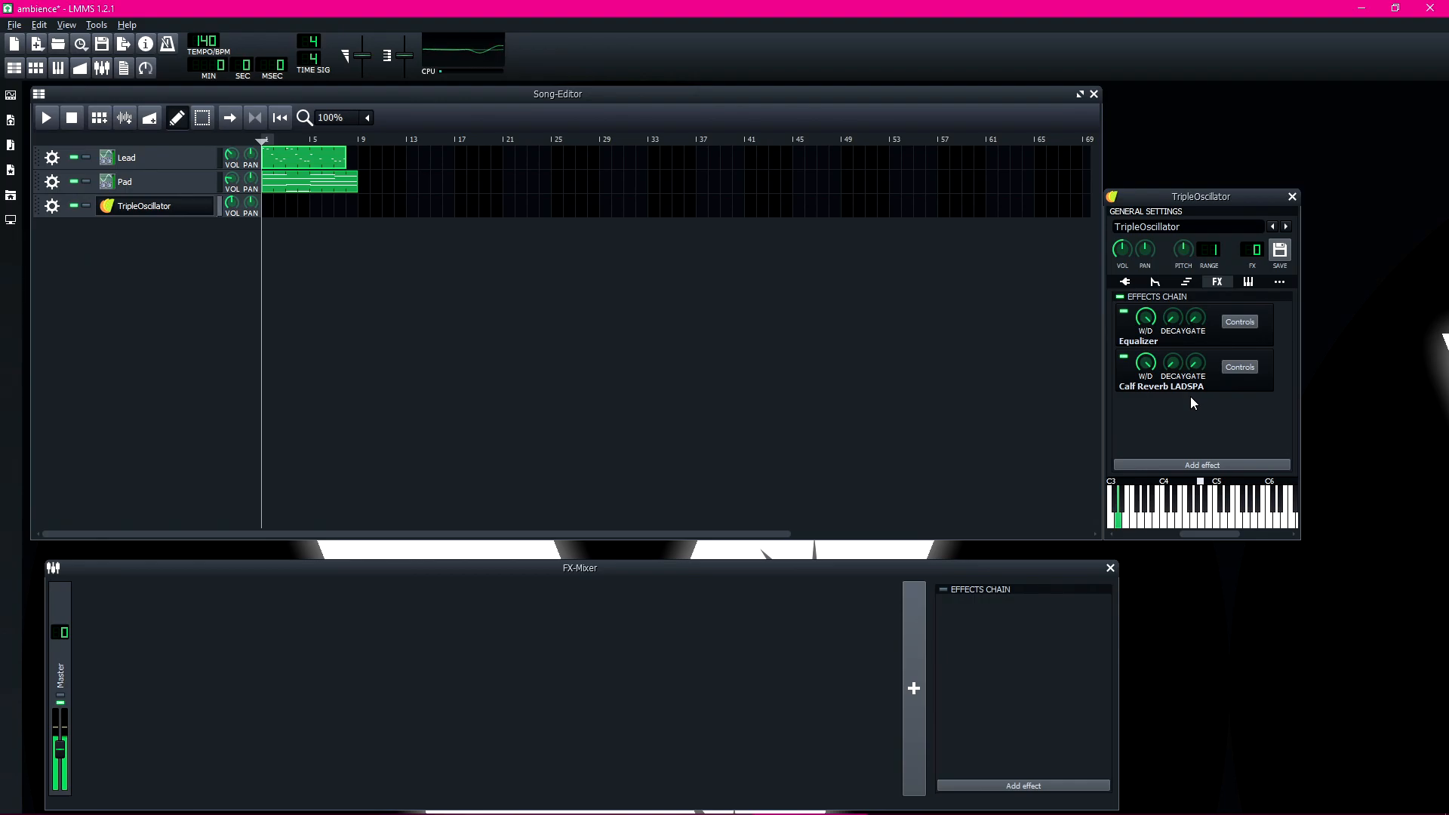
Step: Detune OSC2 down on its left channel and up on its right, detune OSC3 the opposite way, and audition low notes
click(1125, 281)
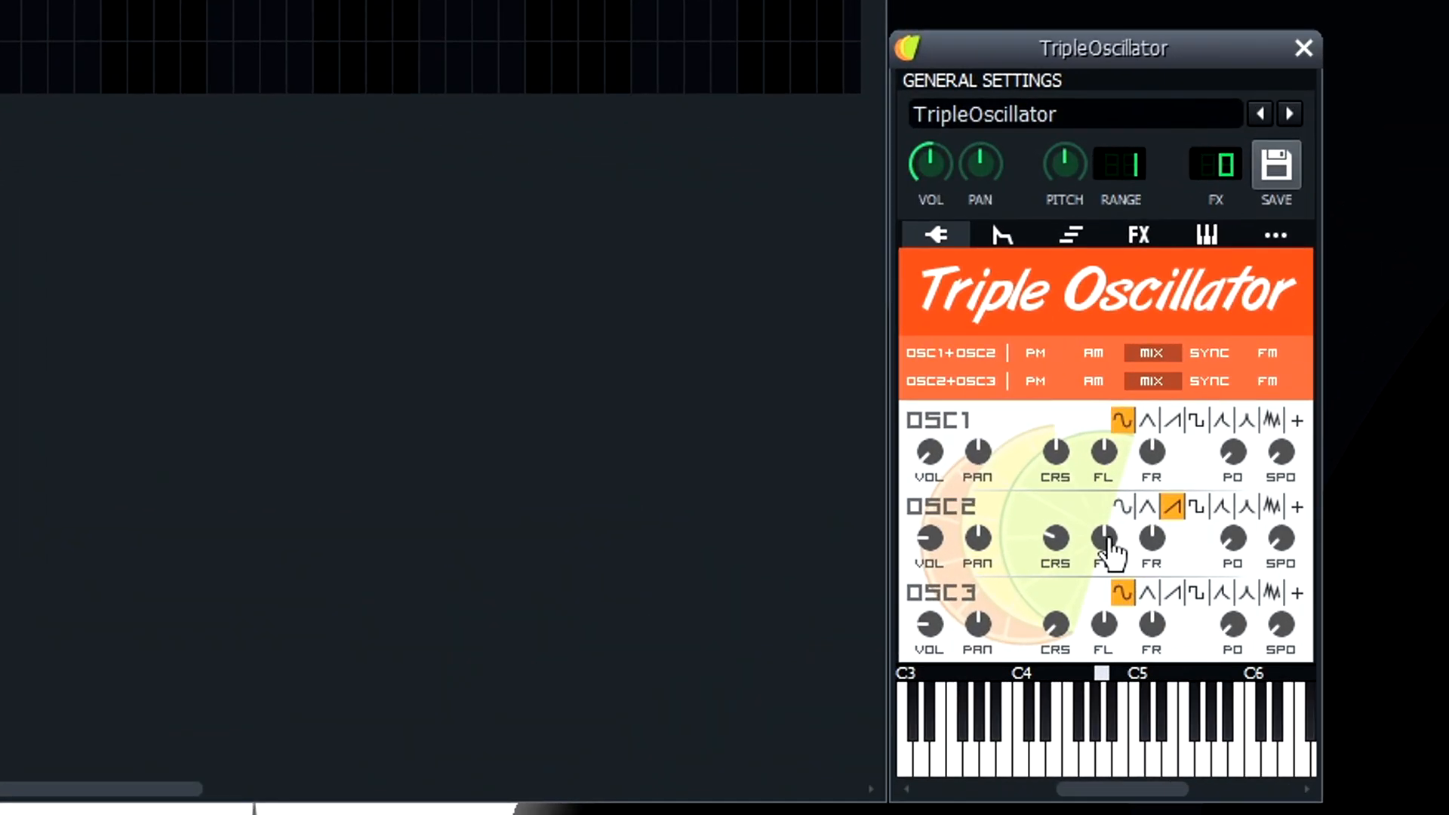
click(1105, 537)
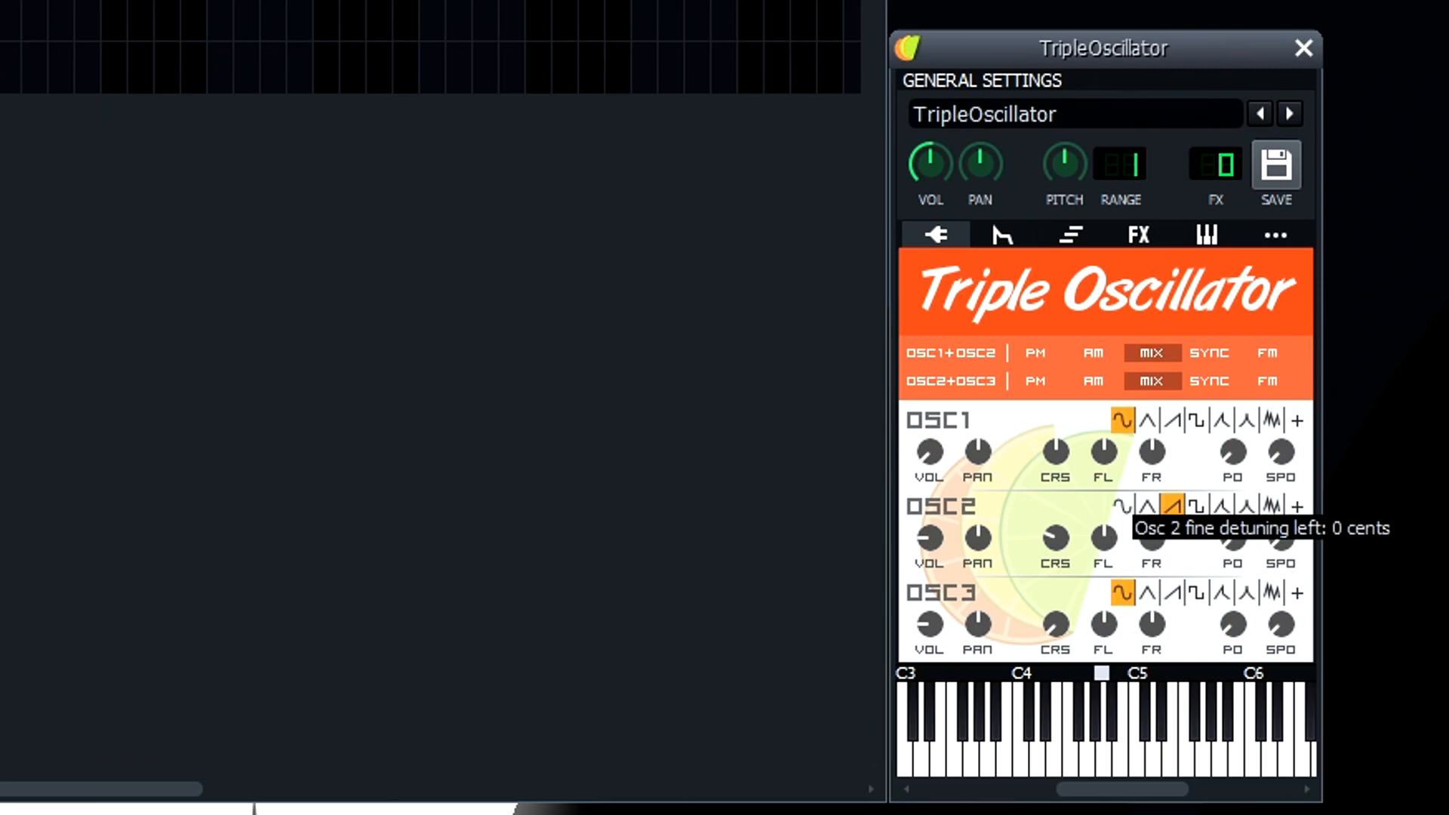
drag(1105, 537, 1105, 583)
drag(1151, 532, 1152, 487)
drag(1122, 643, 1152, 657)
key(x)
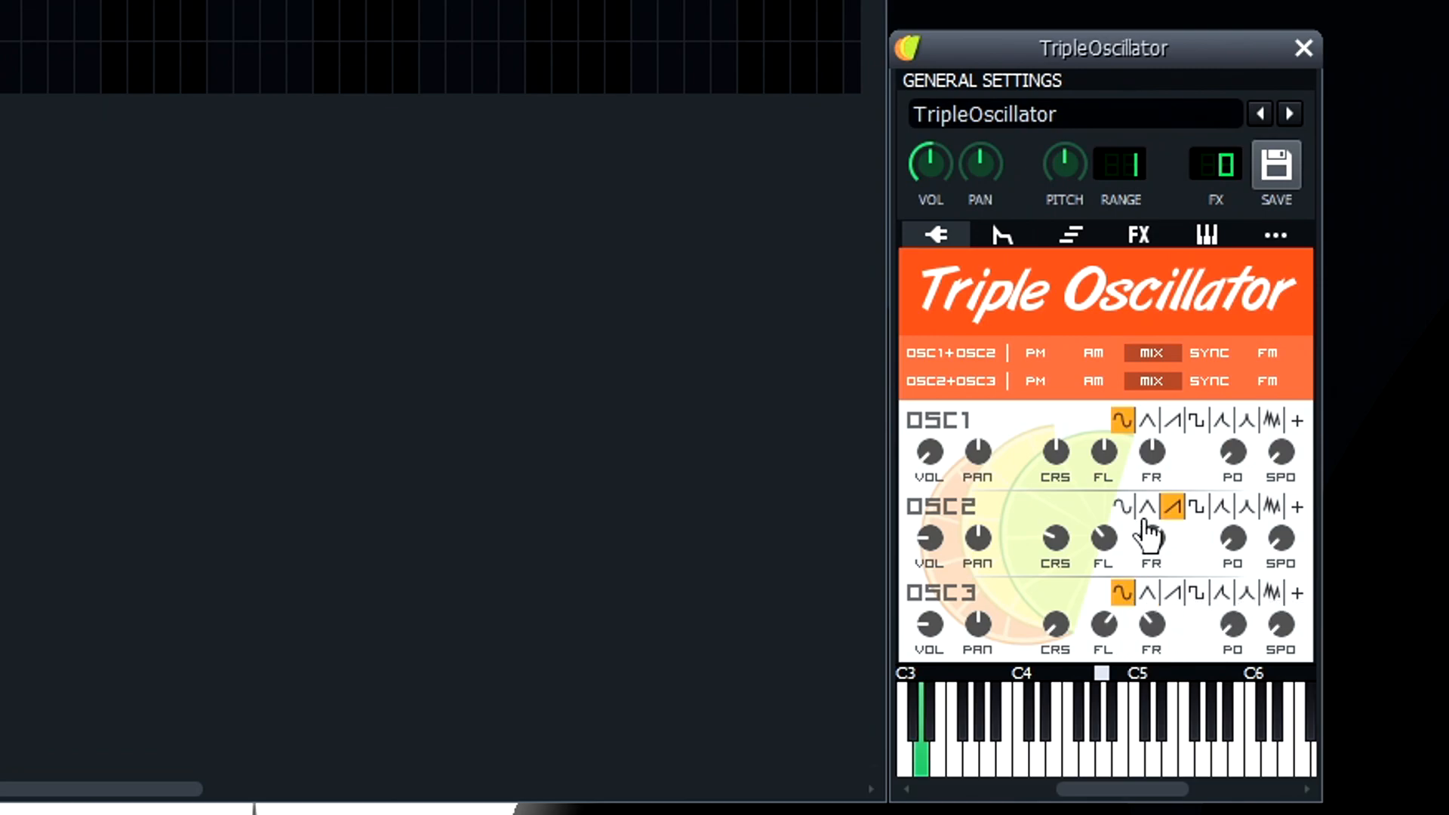
key(b)
key(z)
Step: Reduce the fine detuning of OSC2 and OSC3, setting OSC2's left channel to about -15 cents
drag(1098, 540, 1098, 536)
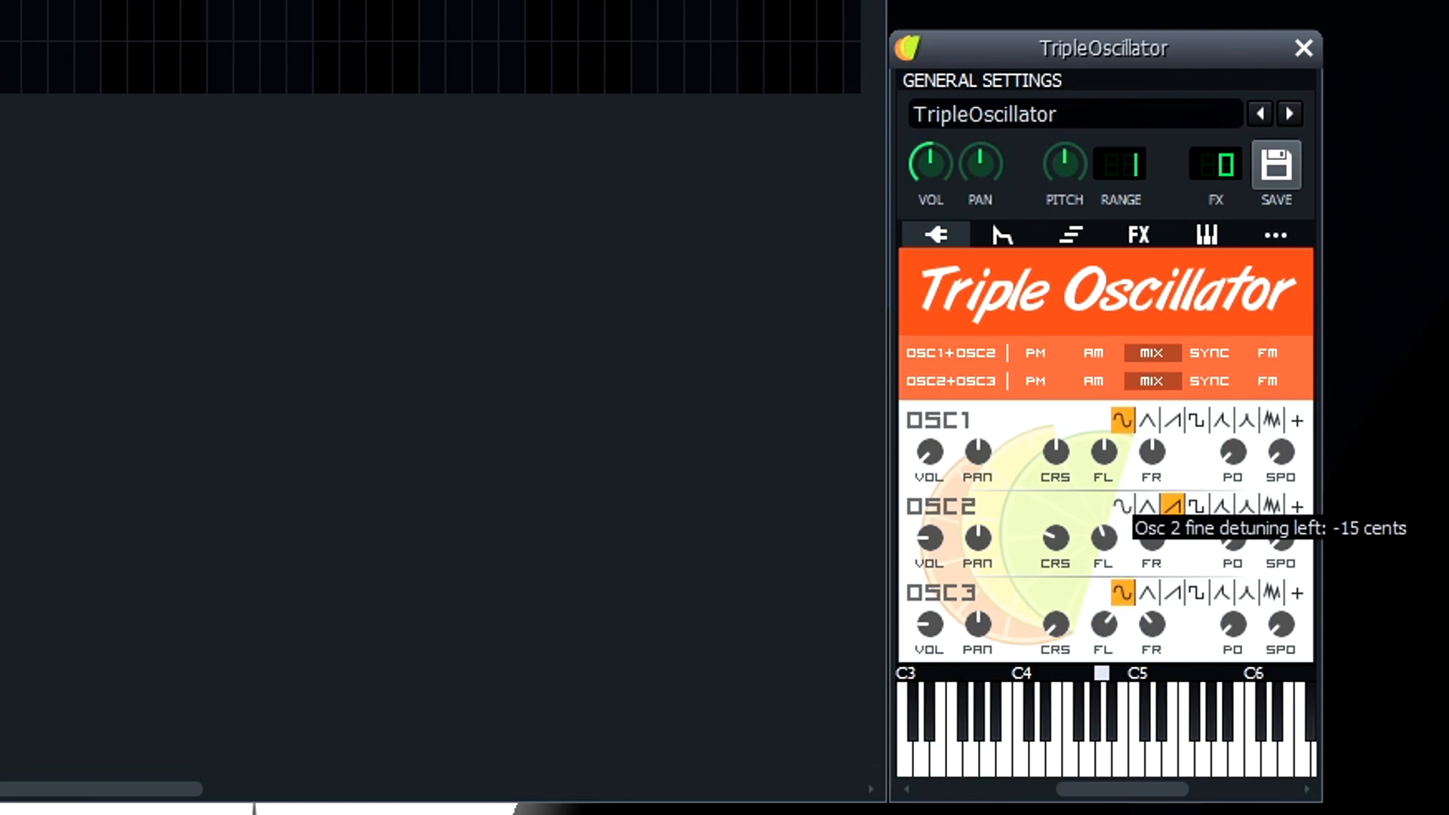
drag(1098, 537, 1152, 520)
drag(1103, 623, 1104, 631)
drag(1152, 624, 1152, 626)
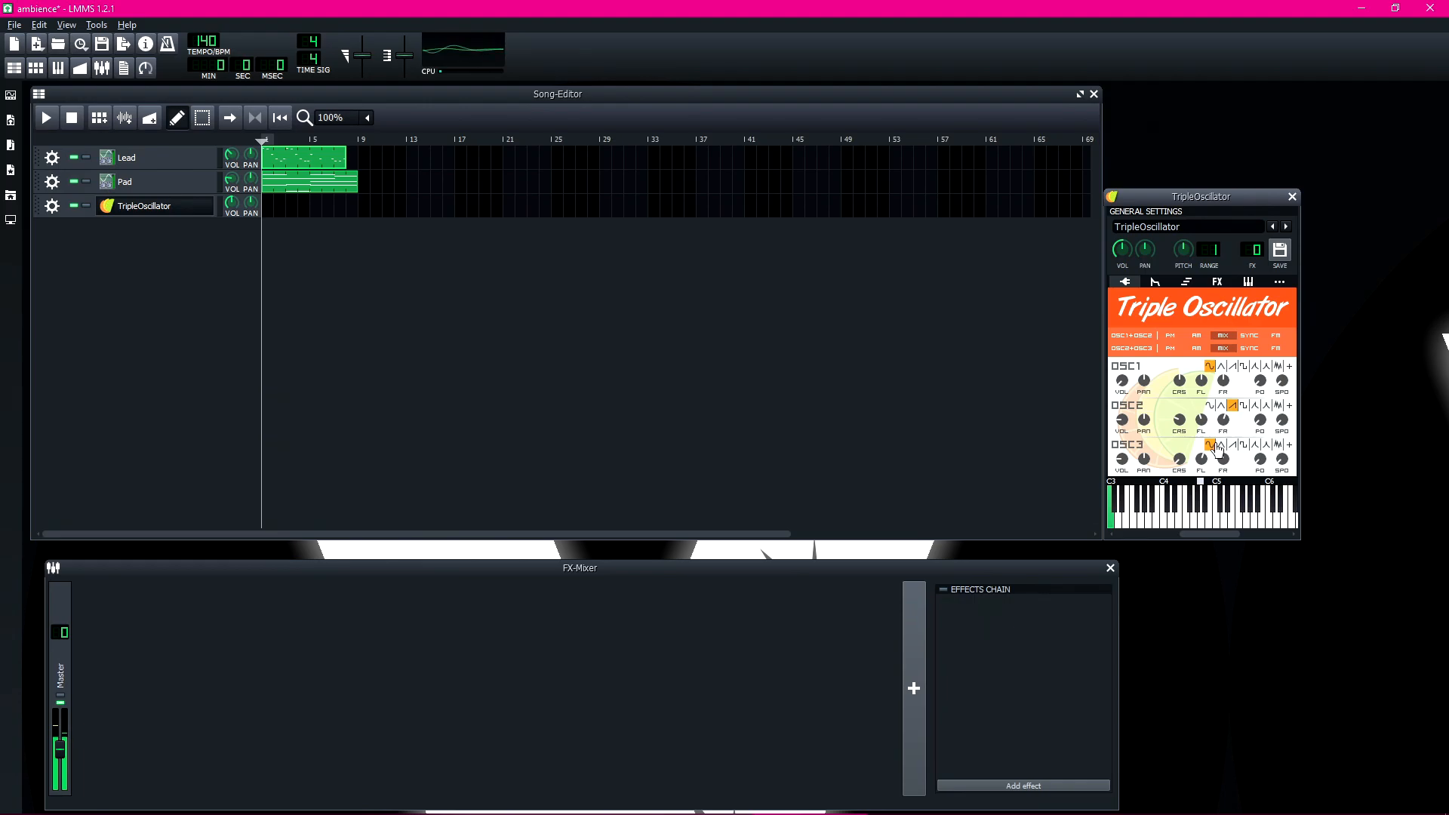
click(1217, 281)
click(1177, 465)
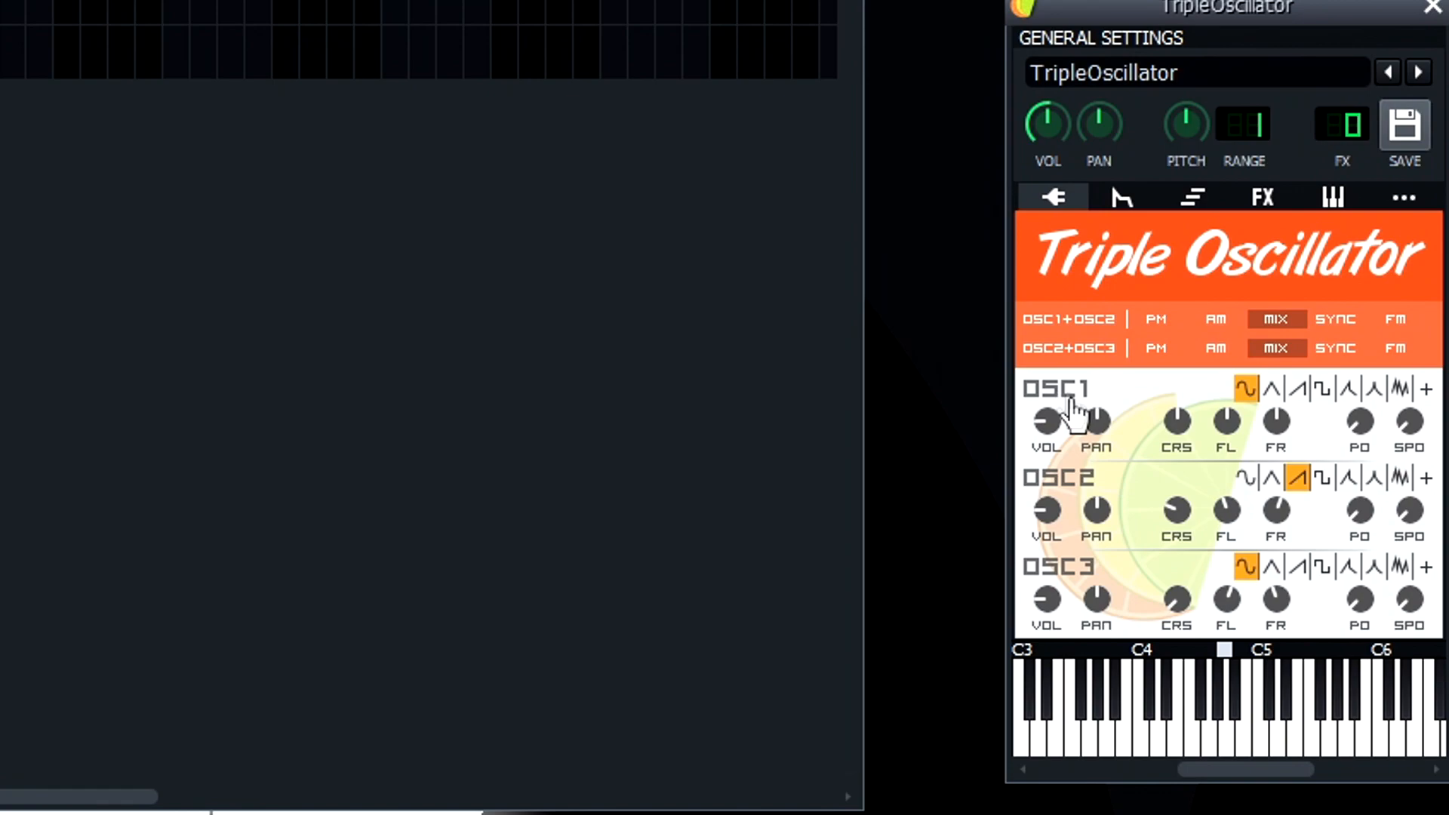
click(910, 445)
Step: Lower OSC1's volume and switch its waveform to white noise
drag(1046, 421, 1046, 447)
click(1400, 389)
drag(1215, 15, 1158, 38)
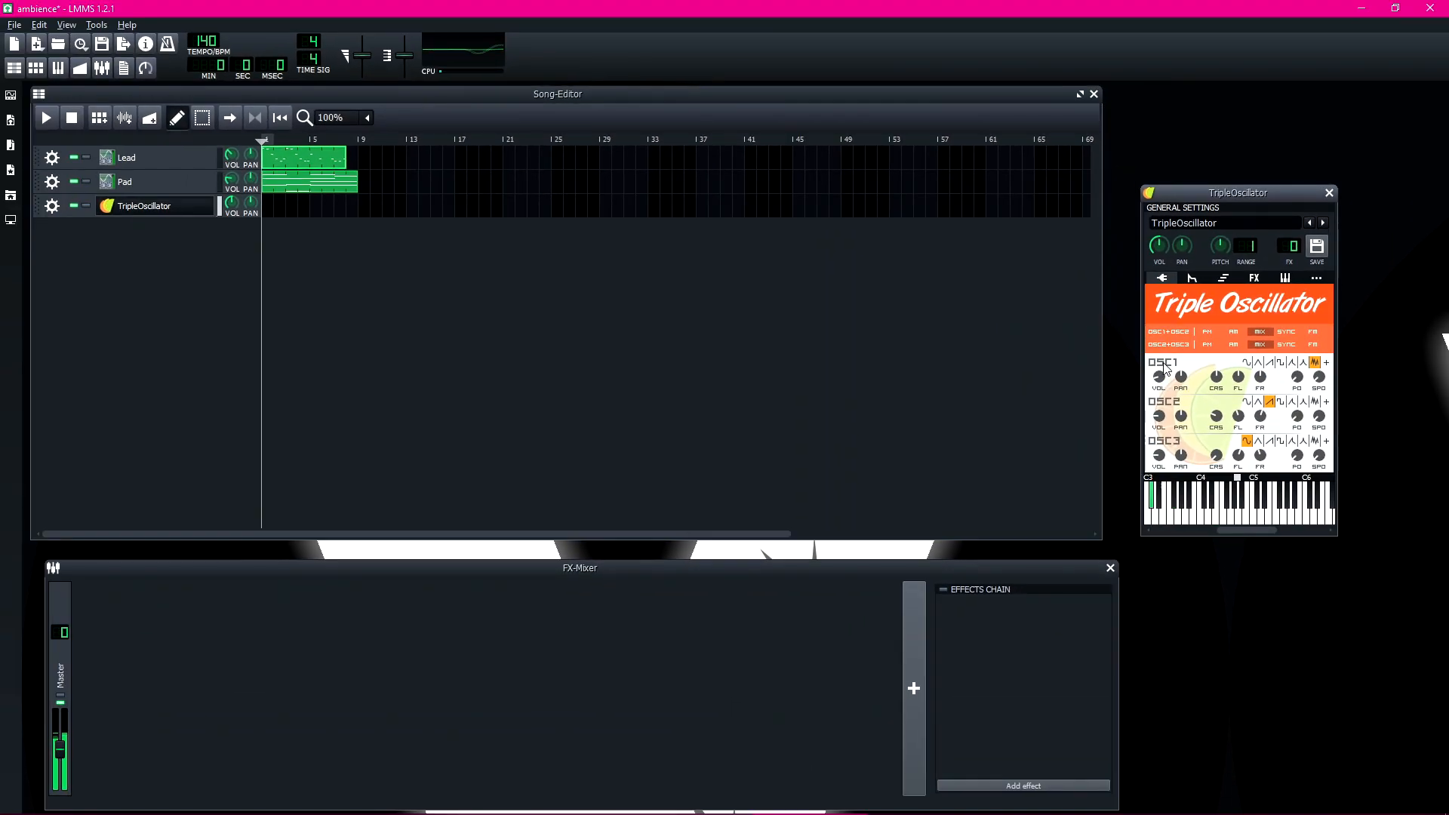
Step: Set the OSC2+OSC3 modulation to FM, lower OSC3's volume to about -34 dBFS, and audition notes
drag(1205, 197, 1304, 248)
click(1355, 349)
click(1202, 459)
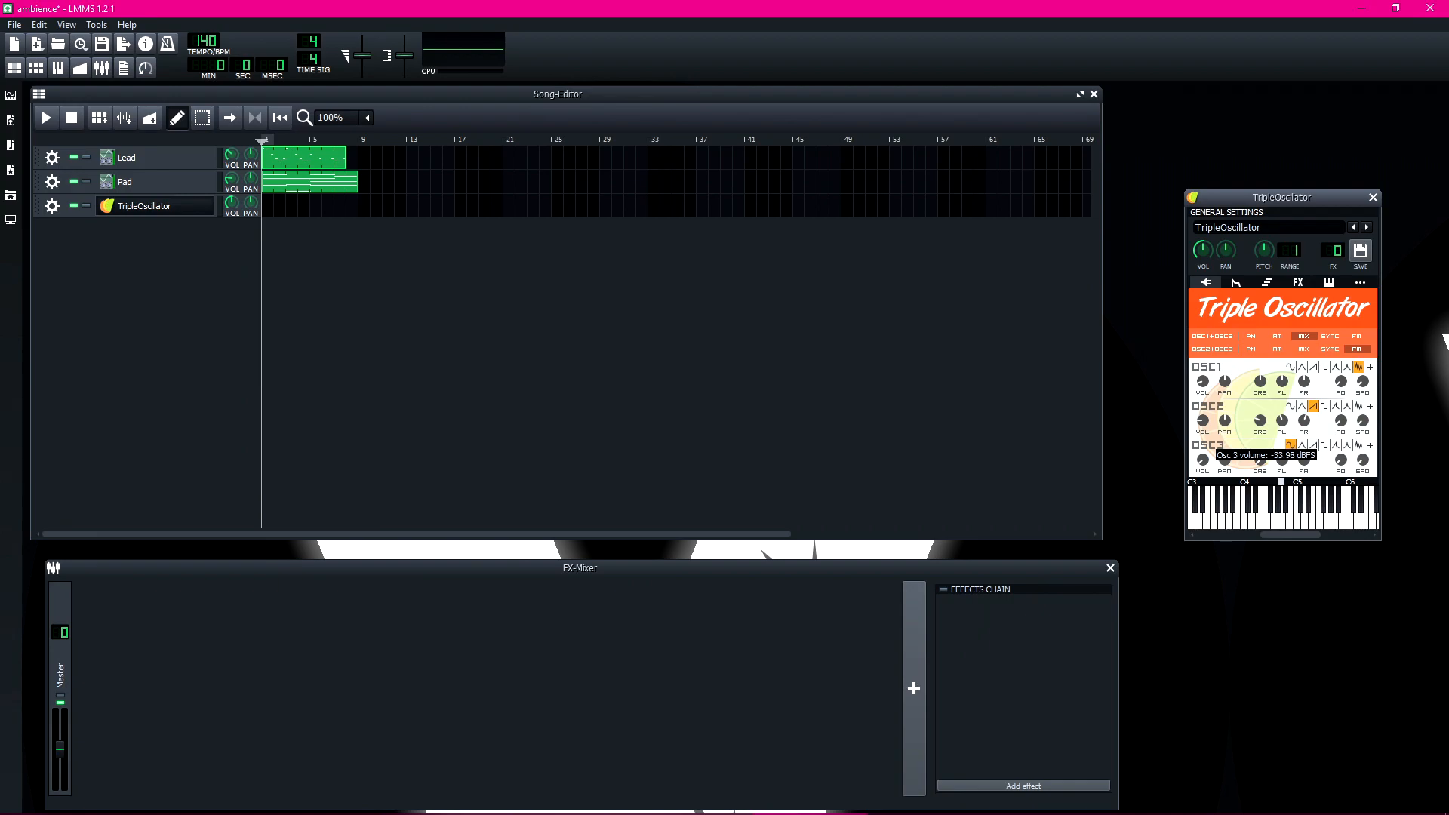
key(3)
key(6)
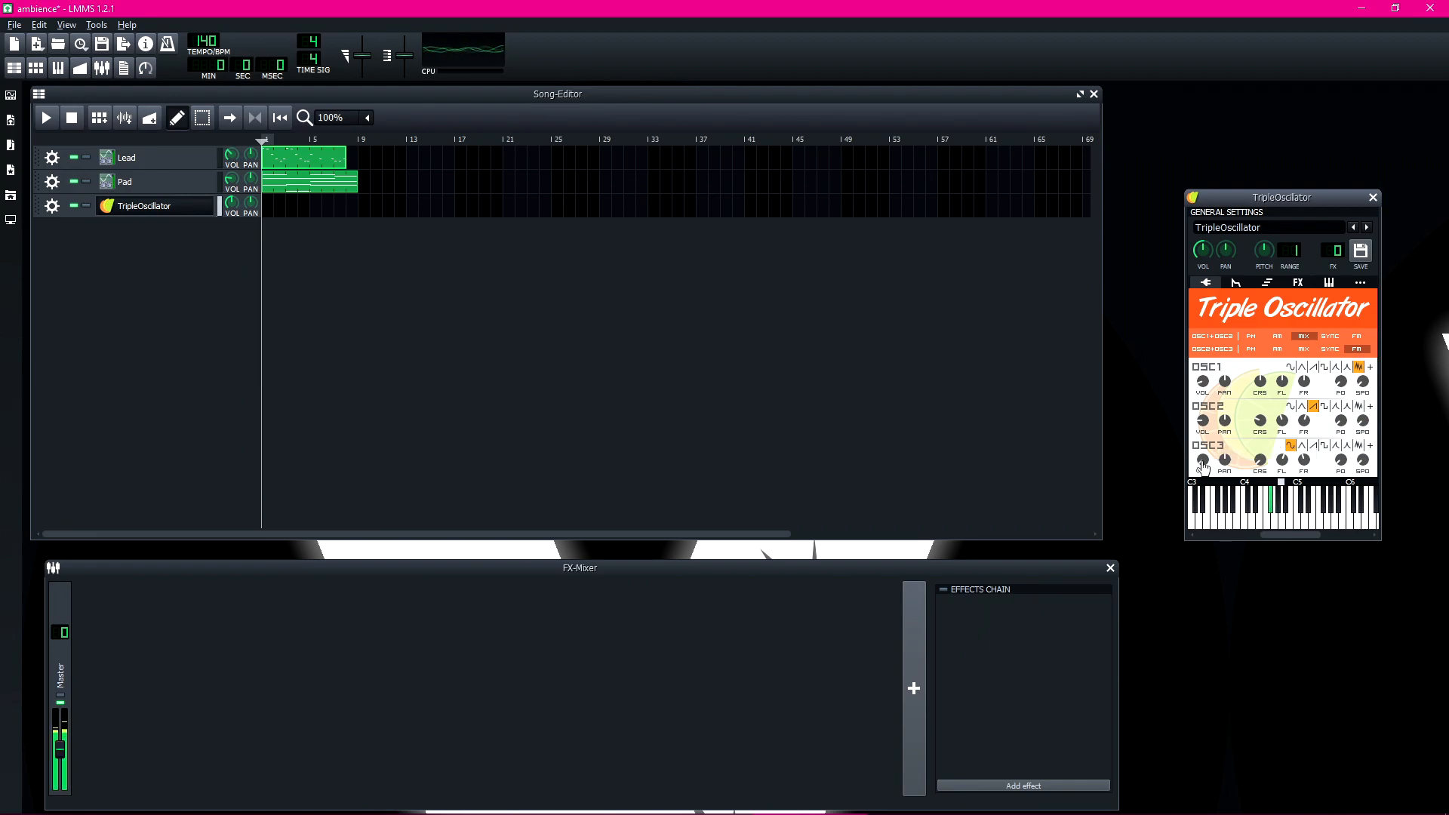
Step: Audition the modified TripleOscillator sound with several low notes
key(3)
key(q)
key(r)
key(q)
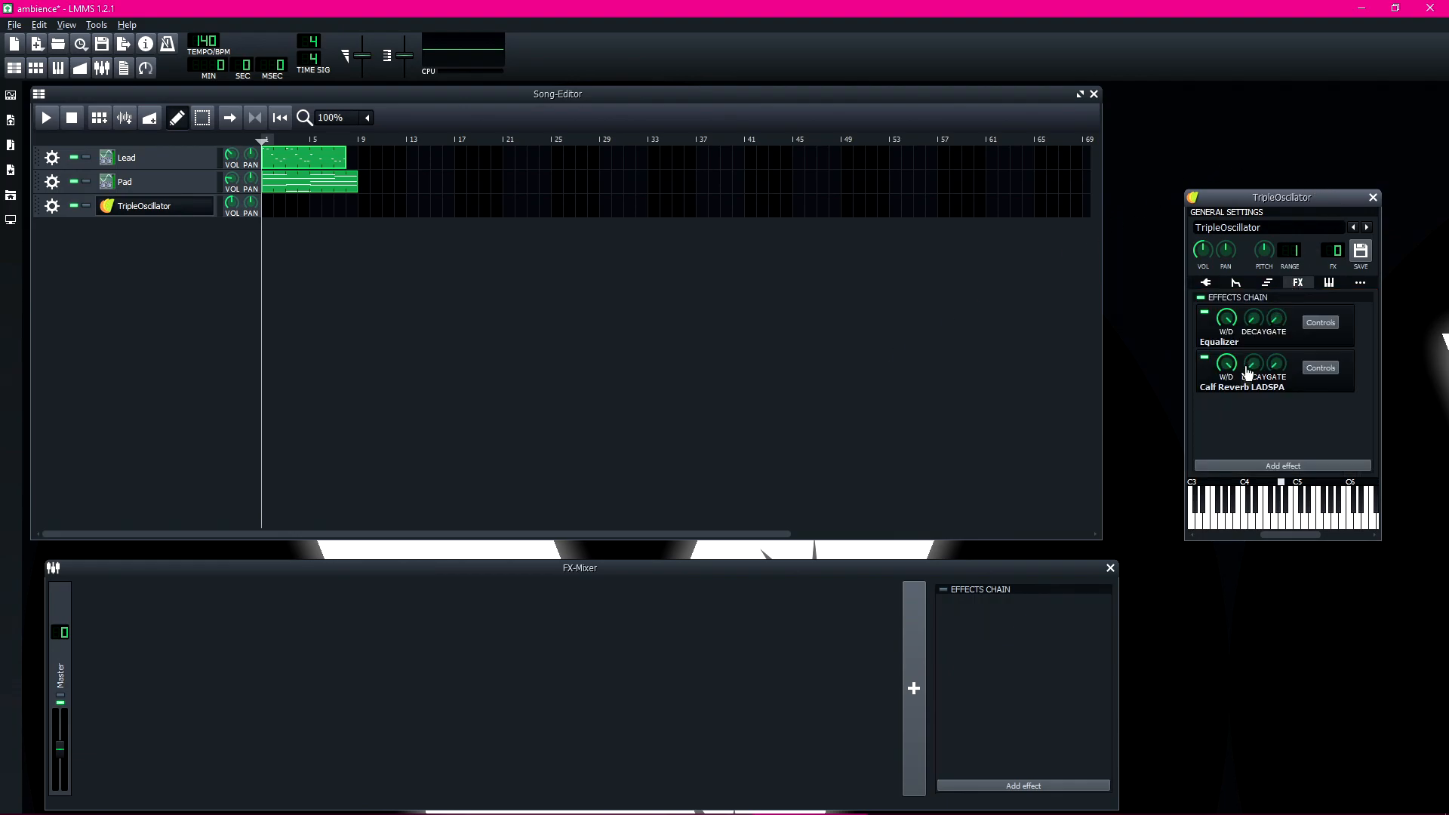
Step: Add the Calf Saturator LADSPA effect to the TripleOscillator's effects chain
click(1274, 463)
text(sa)
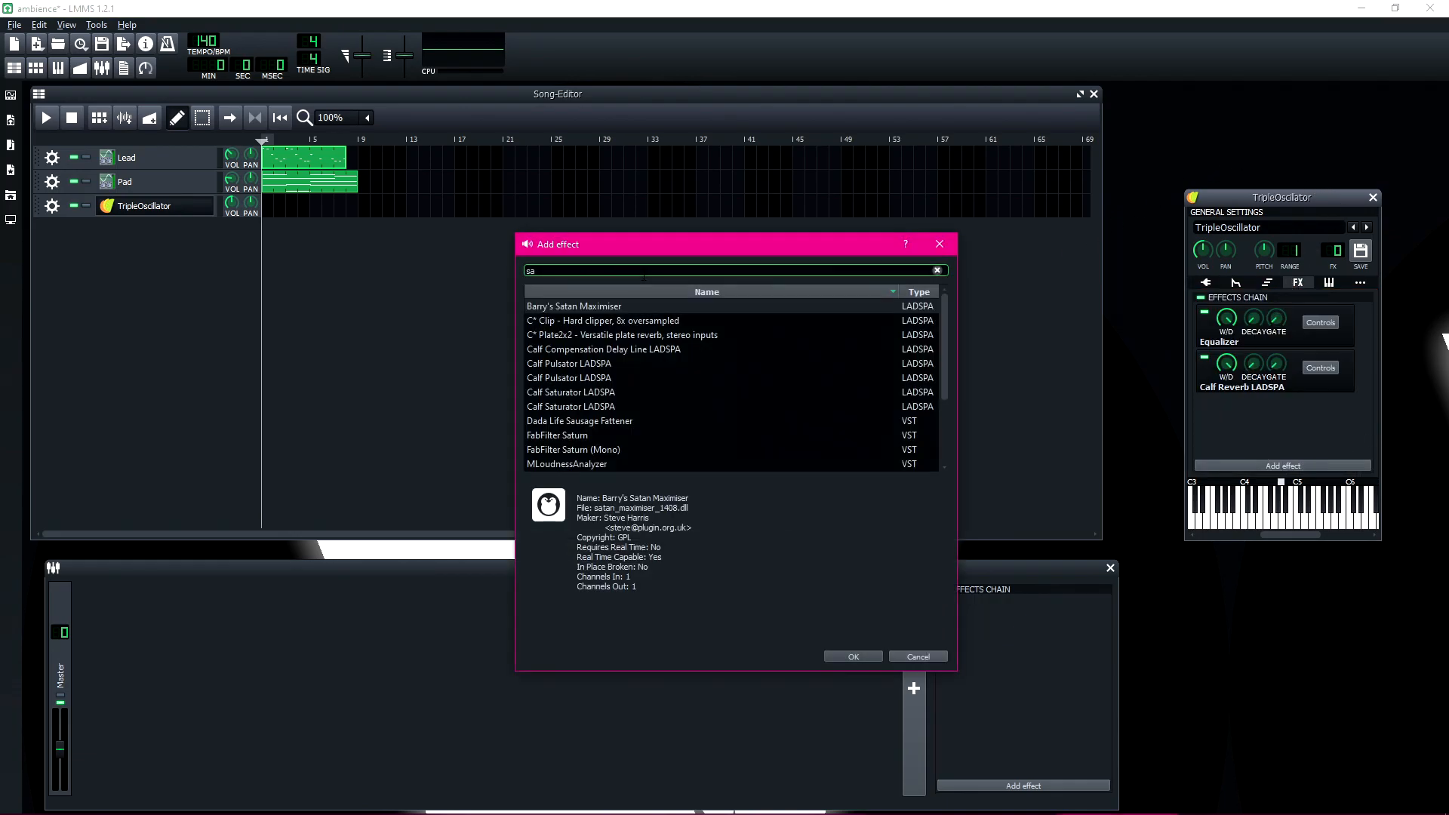
text(tural)
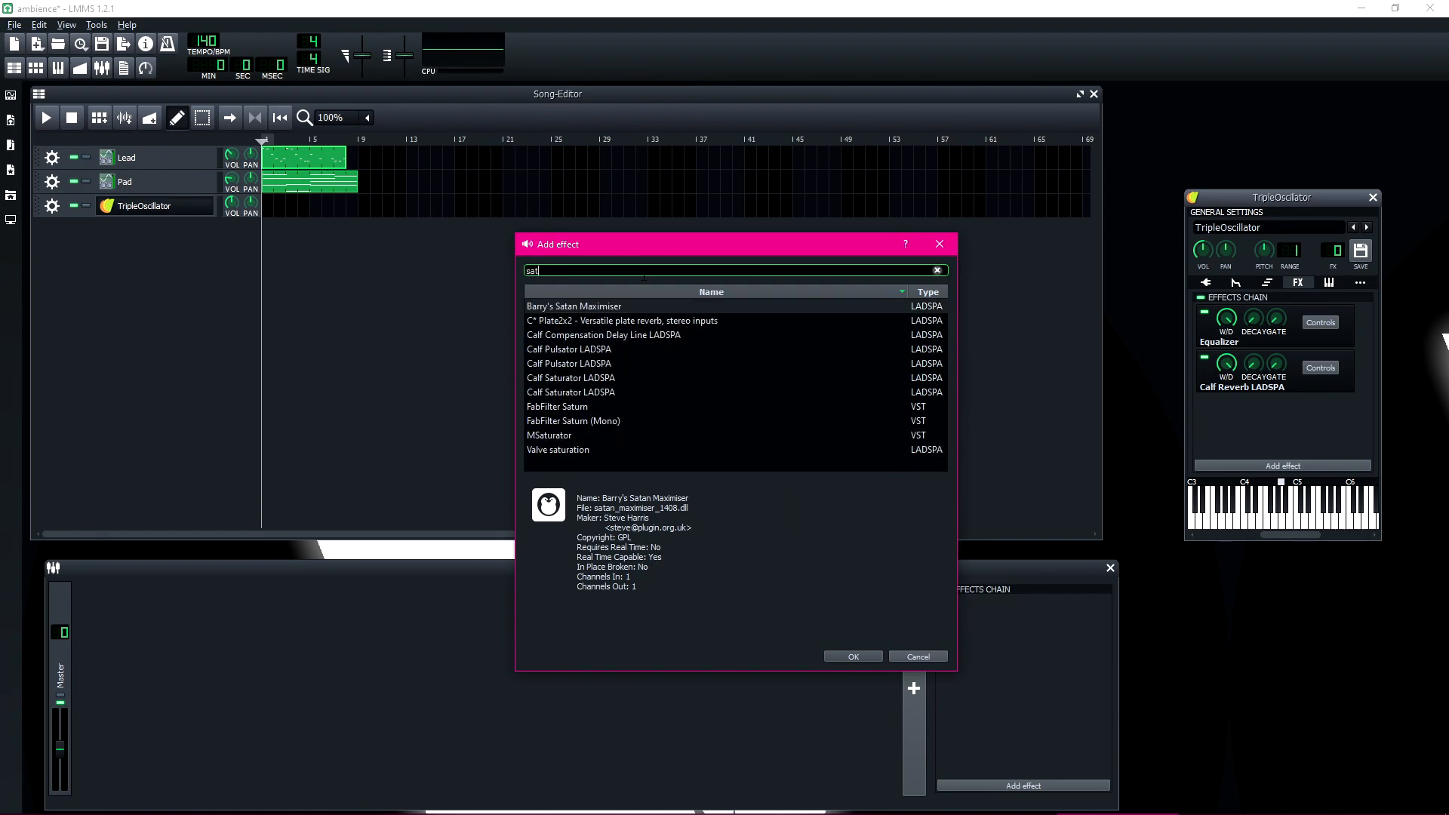
key(Return)
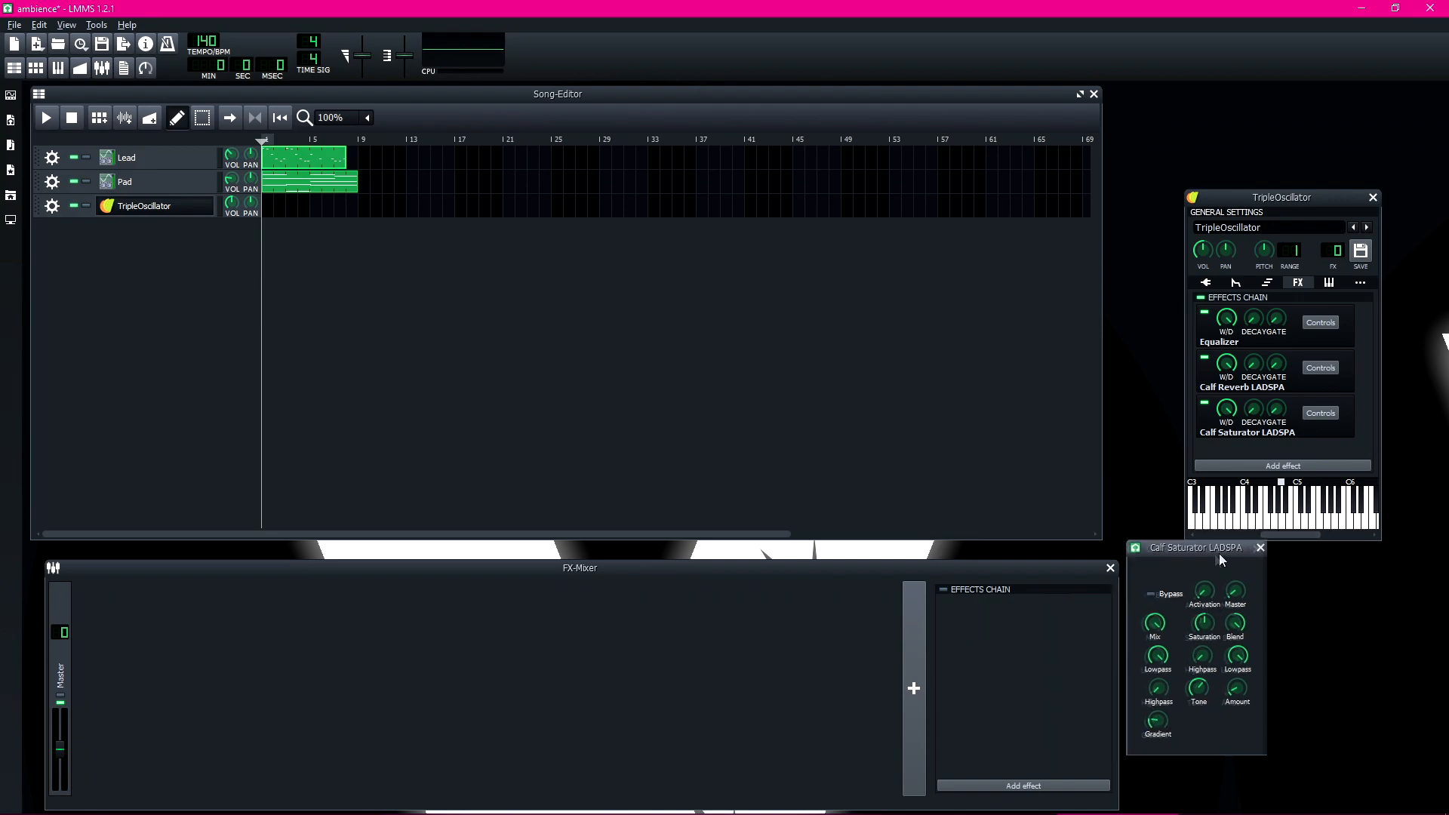
Step: Slightly raise the Calf Saturator's Saturation and Amount, and audition a note
drag(1220, 554, 1299, 564)
drag(1275, 636, 1275, 628)
drag(1308, 701, 1308, 693)
key(u)
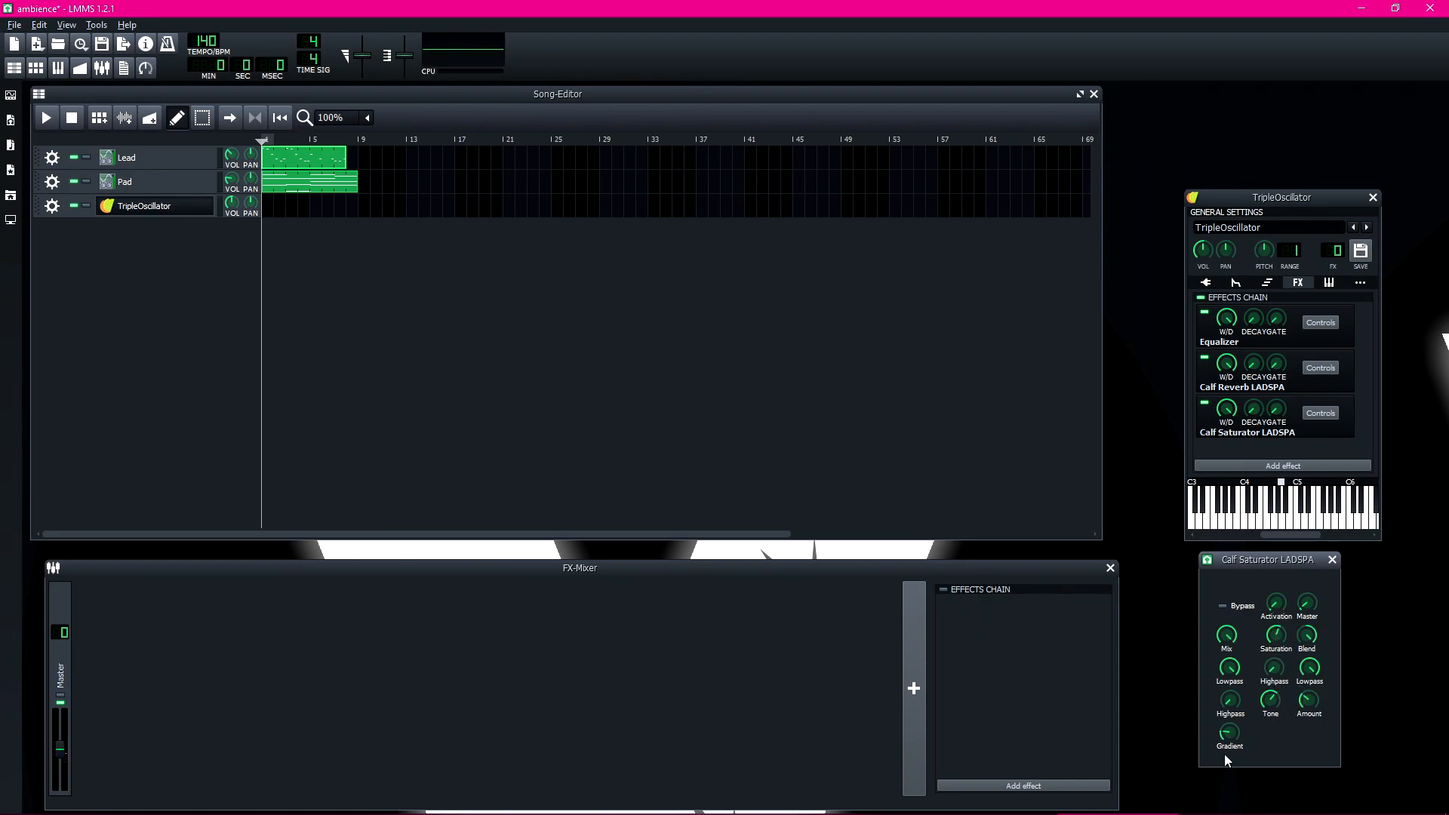
Step: Raise the Calf Saturator's Gradient well above its default, auditioning notes while fine-tuning it
scroll(1233, 740, up, 5)
key(u)
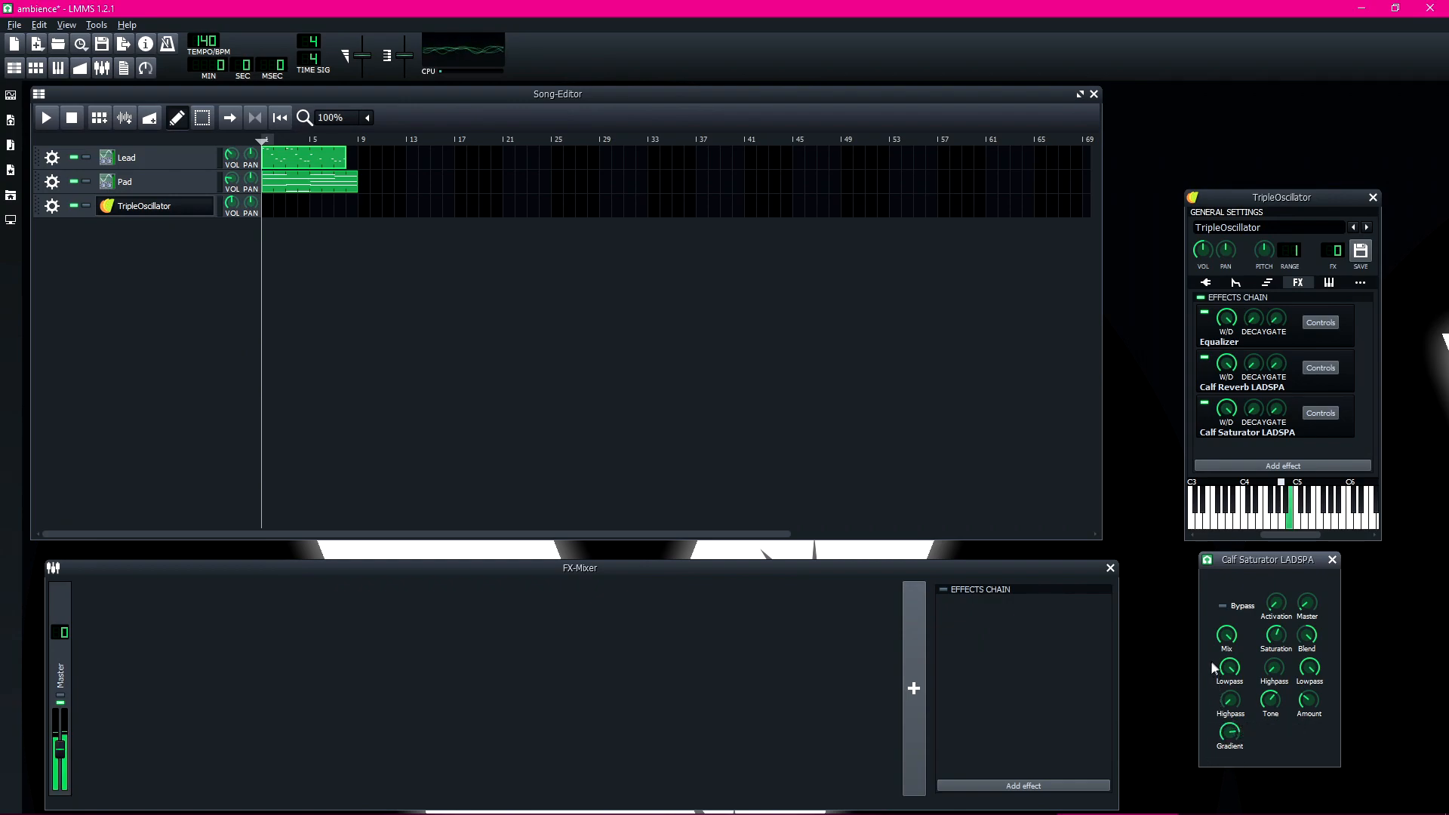
scroll(1229, 732, up, 5)
drag(1307, 562, 1317, 562)
scroll(1239, 731, down, 3)
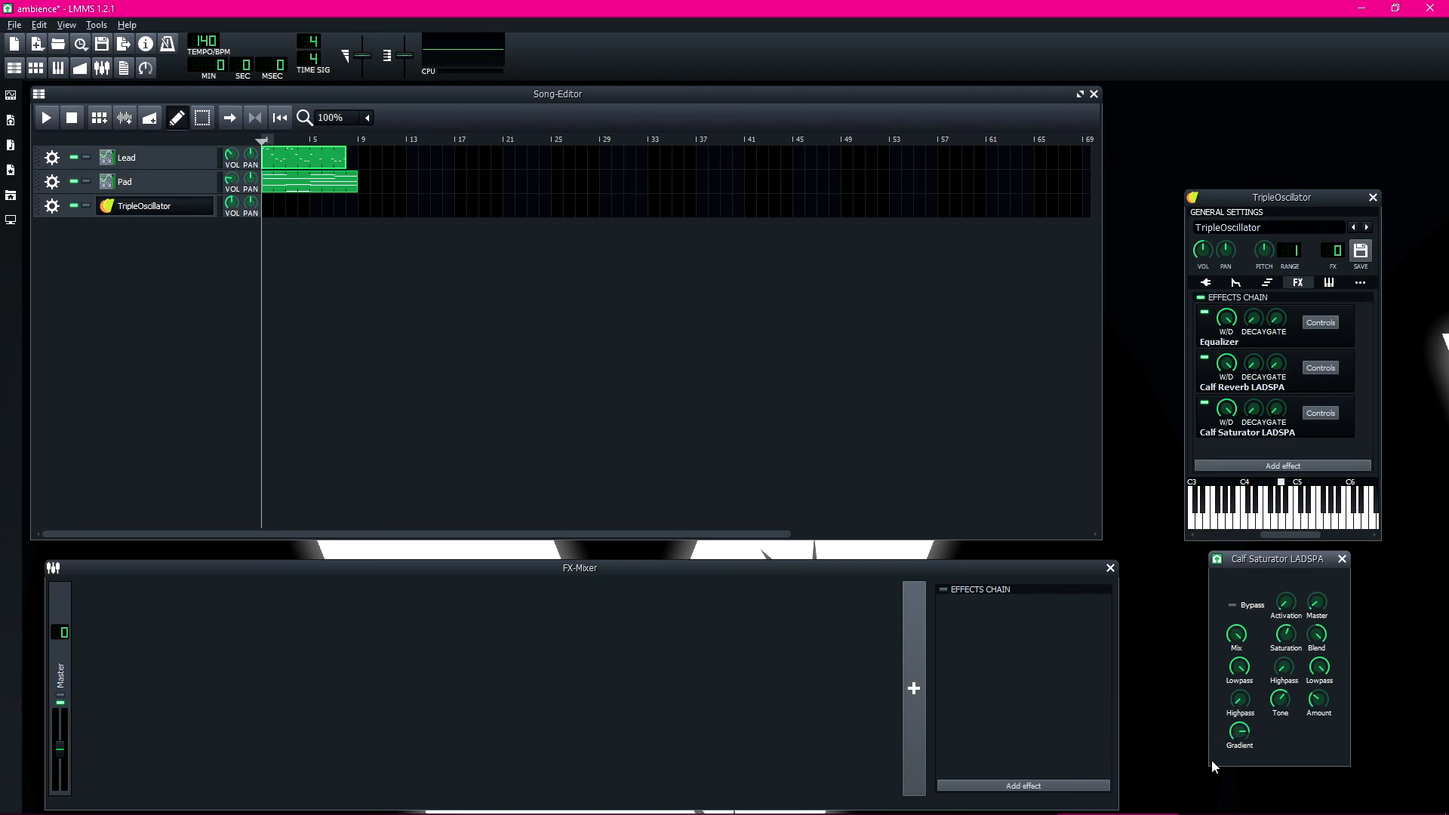
scroll(1242, 733, down, 5)
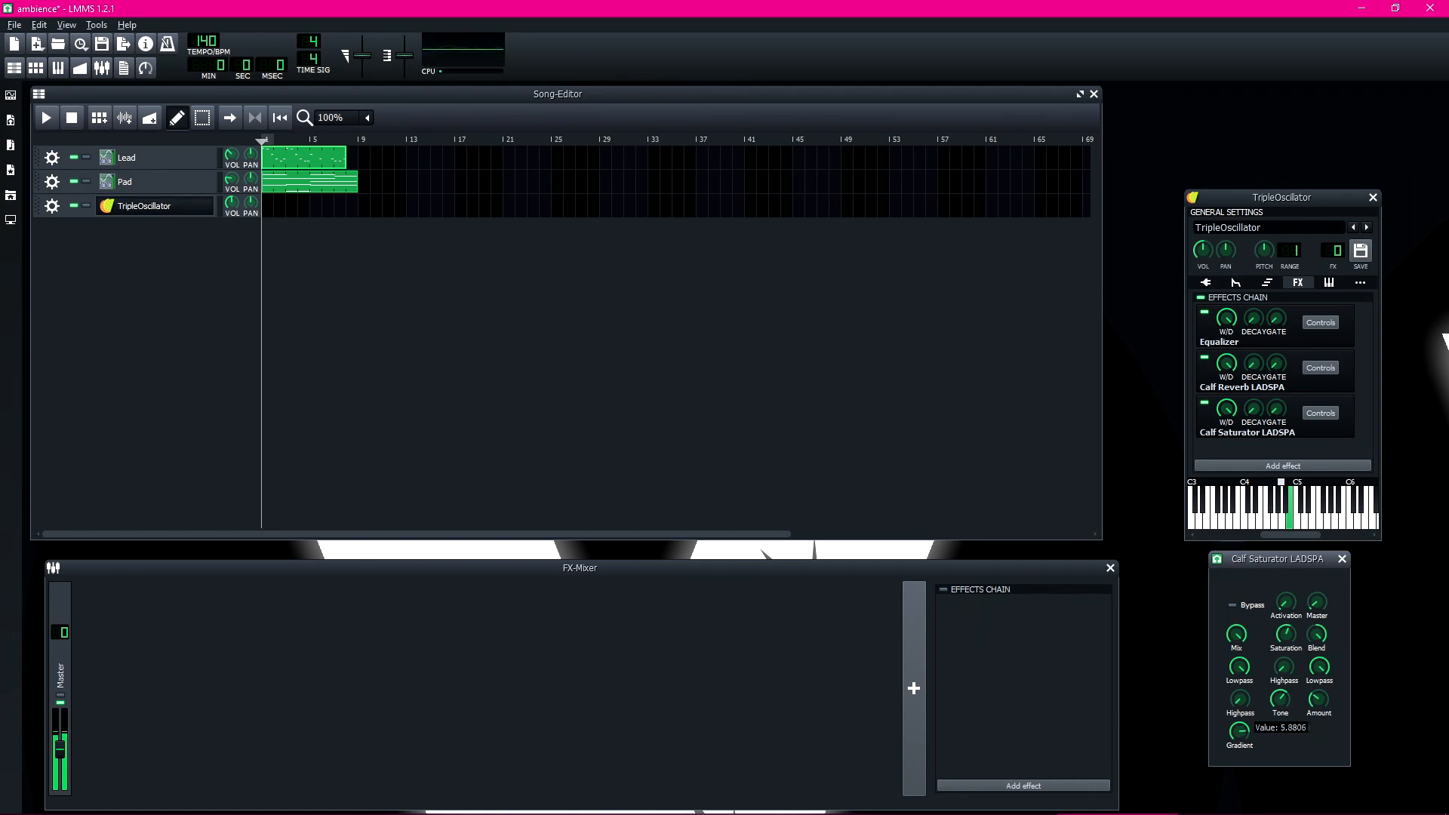
scroll(1239, 731, up, 5)
scroll(1239, 731, up, 3)
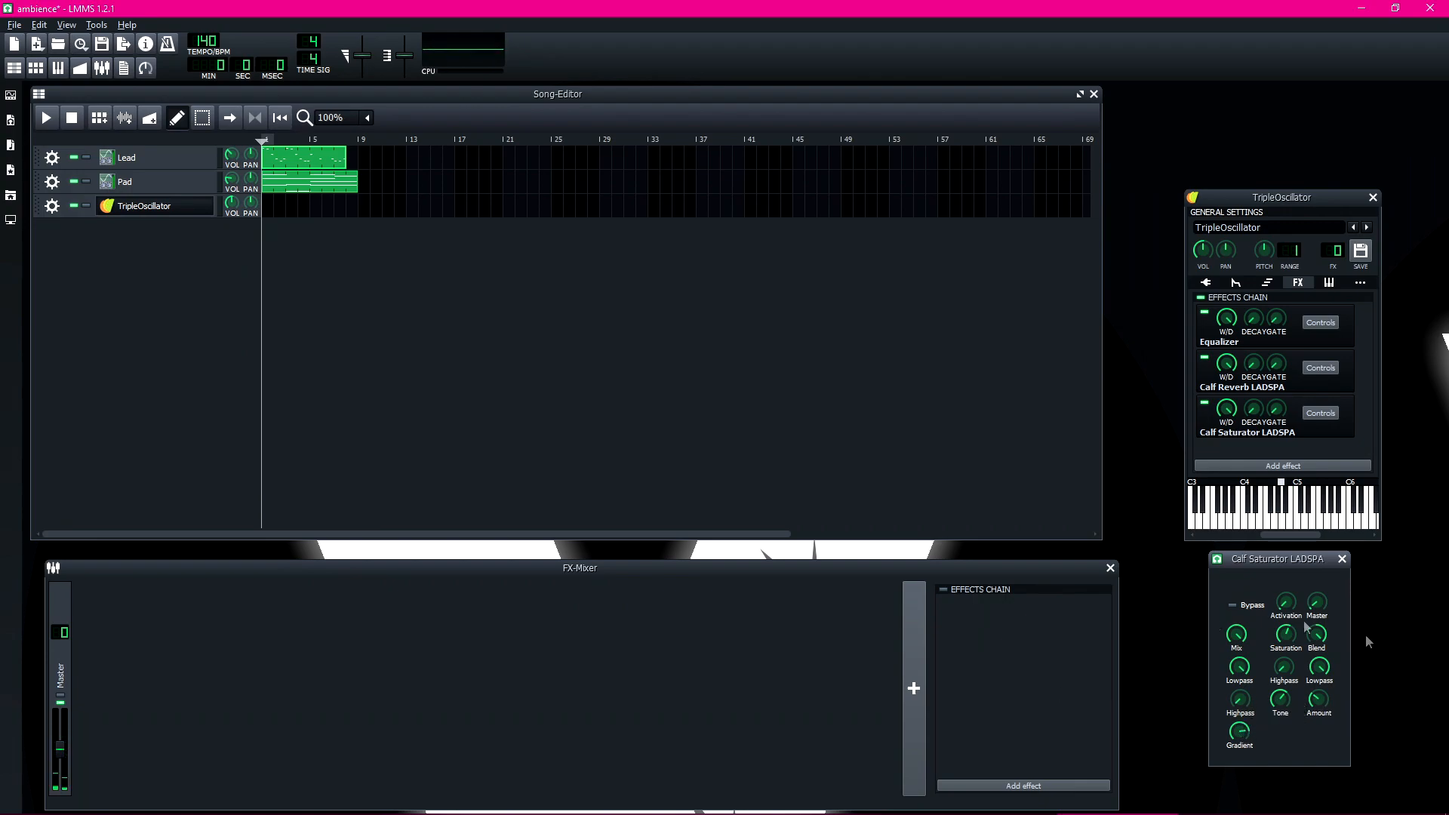
drag(1248, 738, 1248, 735)
Step: Lower the first Lowpass setting of the Calf Saturator
mouse_move(1242, 673)
mouse_down()
mouse_move(1242, 690)
mouse_move(1242, 674)
mouse_up()
drag(1241, 671, 1241, 683)
drag(1259, 563, 1193, 577)
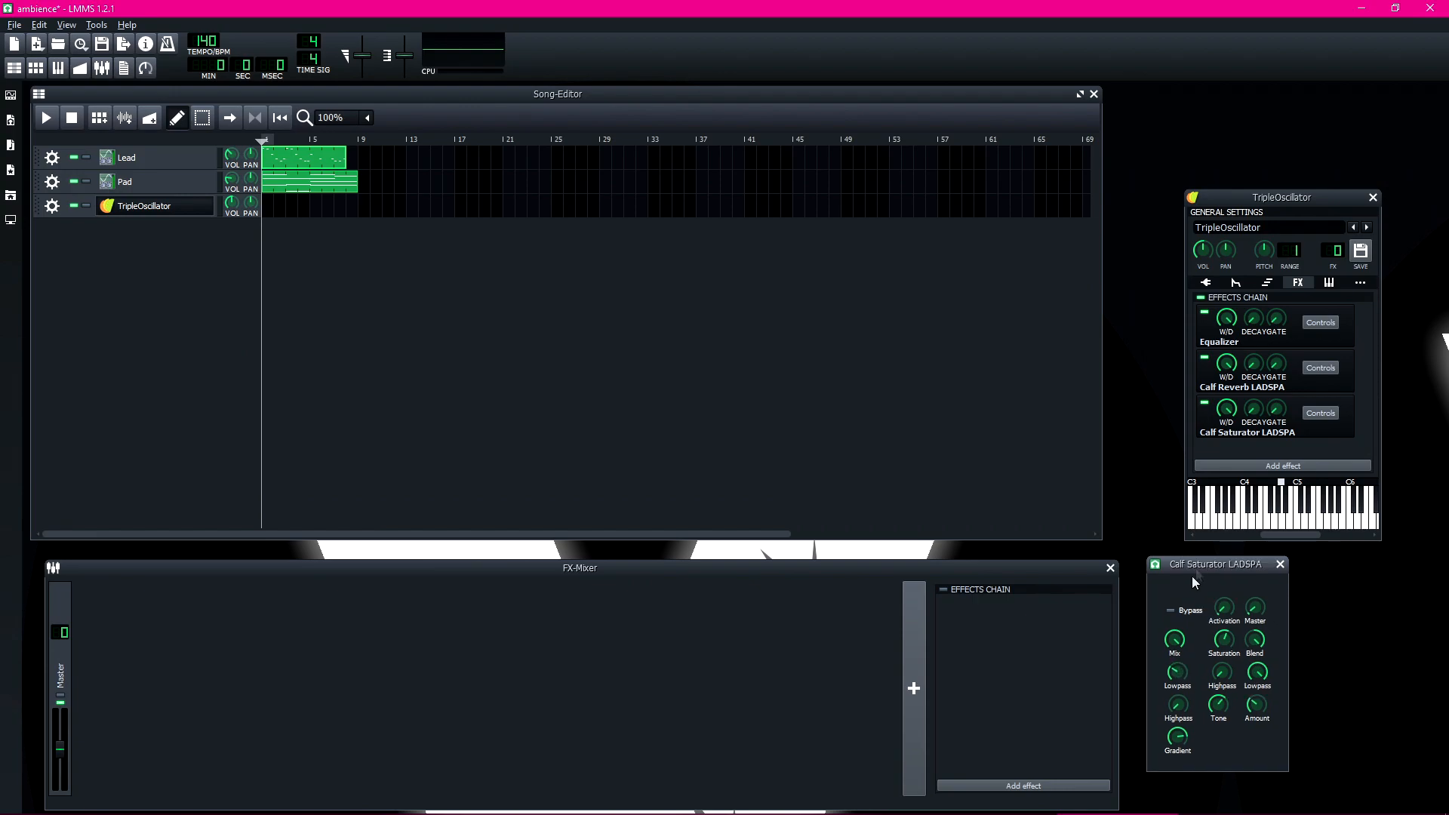
drag(1177, 671, 1177, 676)
drag(1190, 669, 1181, 661)
drag(1206, 560, 1268, 556)
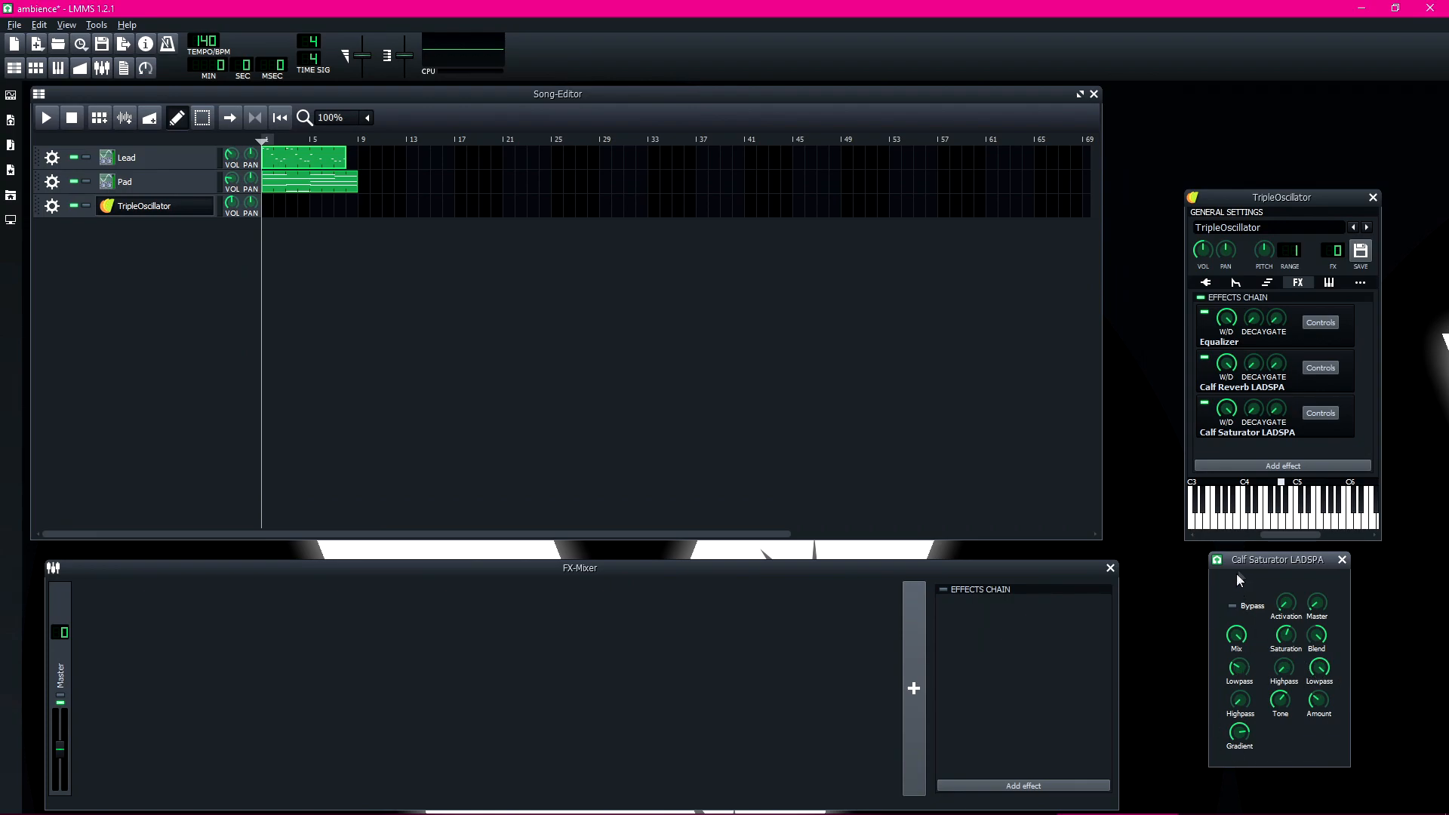
Step: Check the Calf Saturator's second Lowpass and Tone settings, and audition the saturated sound
drag(1275, 556, 1248, 582)
click(1291, 694)
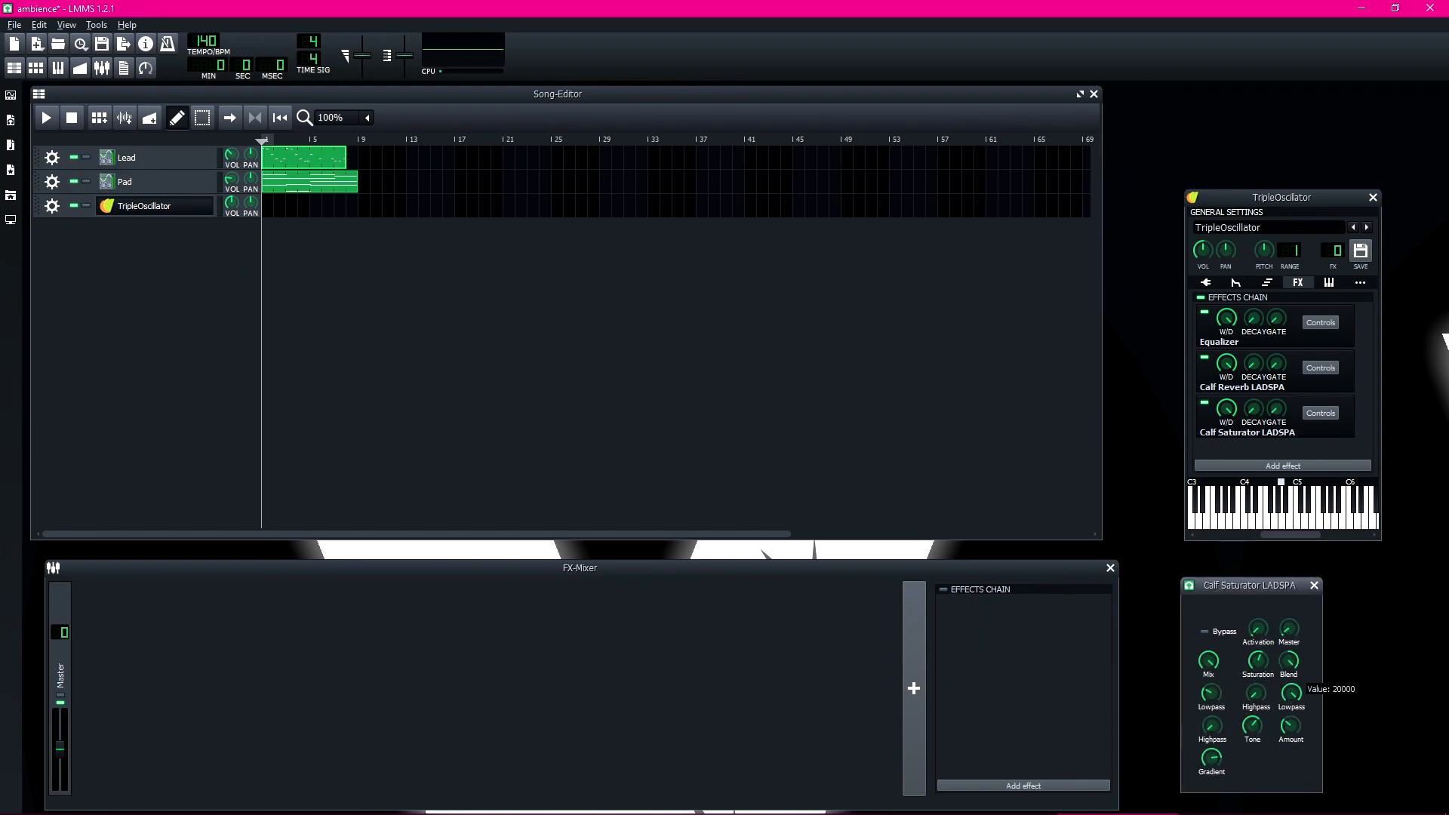
click(1253, 725)
drag(1268, 585, 1311, 559)
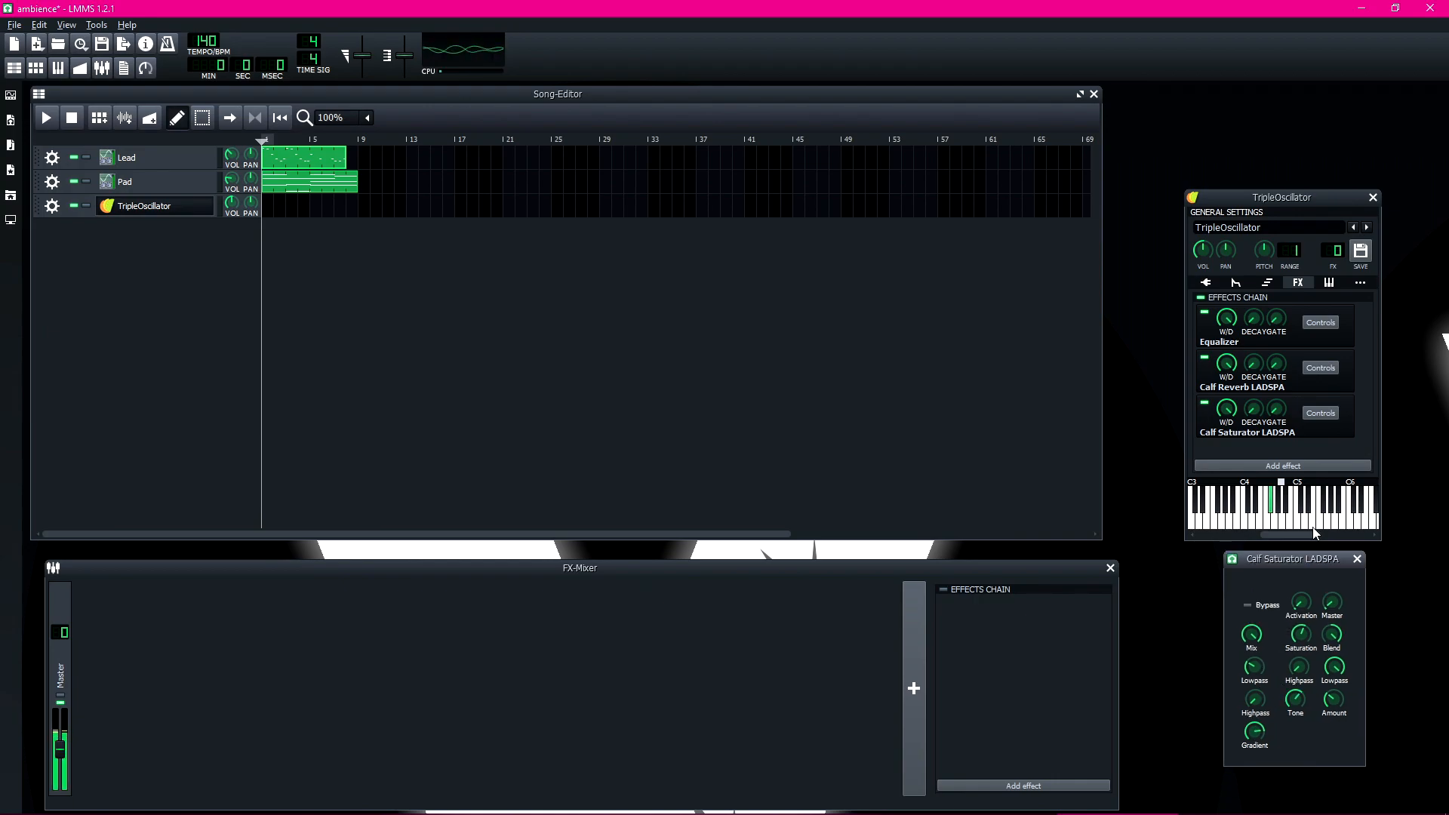
key(5)
key(2)
key(5)
Step: Move the Calf Saturator above the Calf Reverb in the effects chain and audition several notes
right_click(1303, 435)
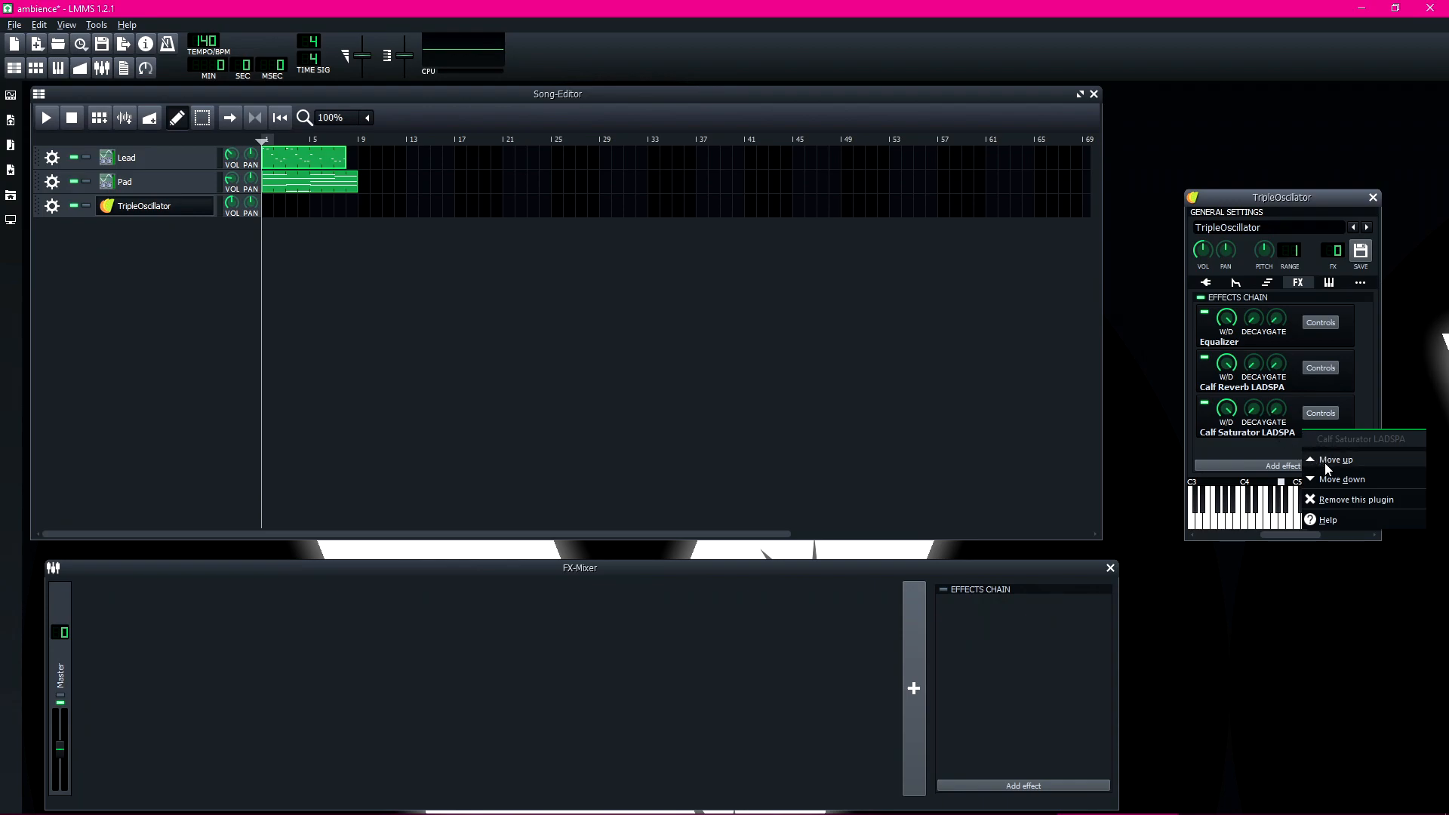
click(1335, 460)
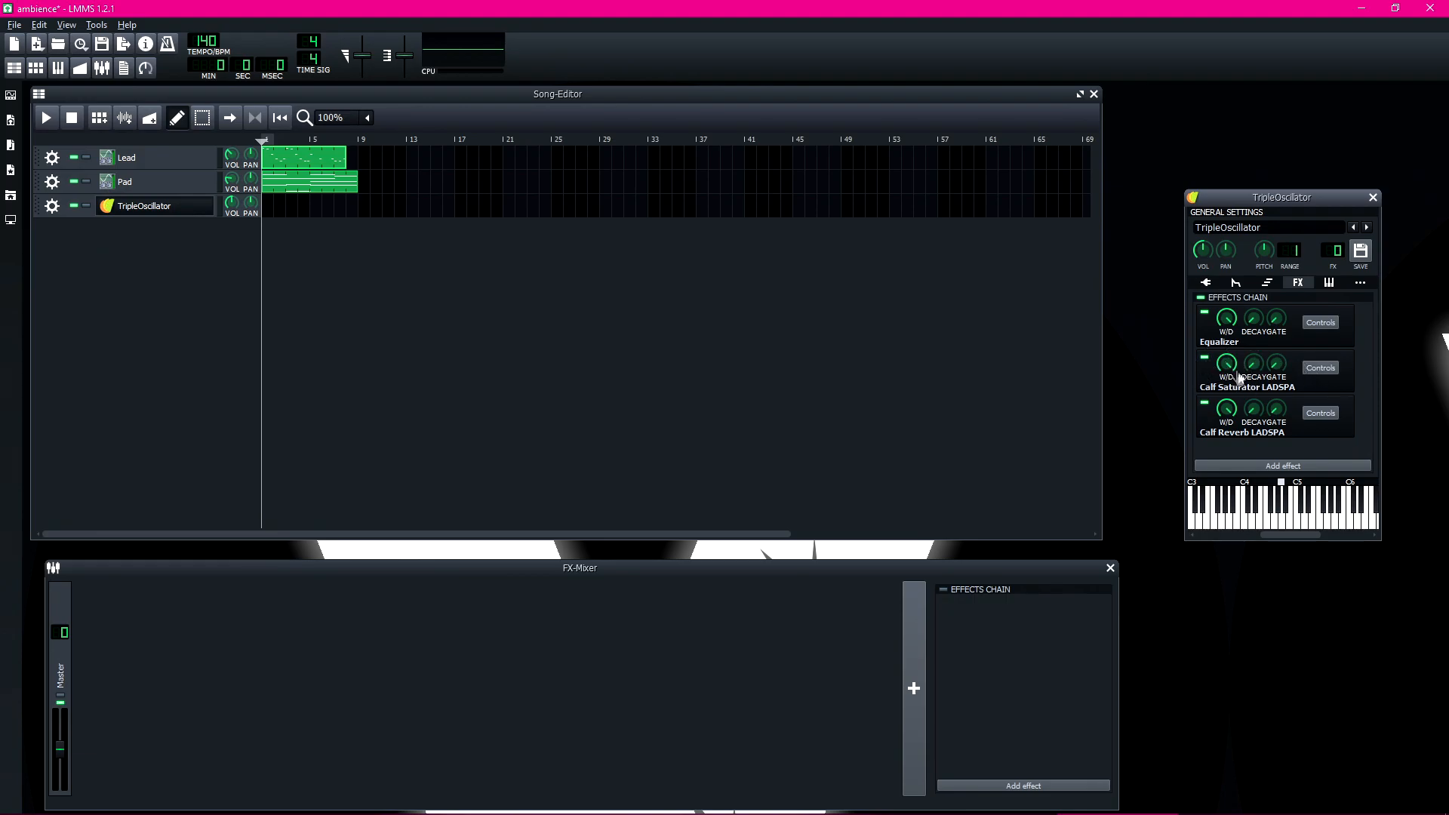
drag(1263, 201, 1223, 186)
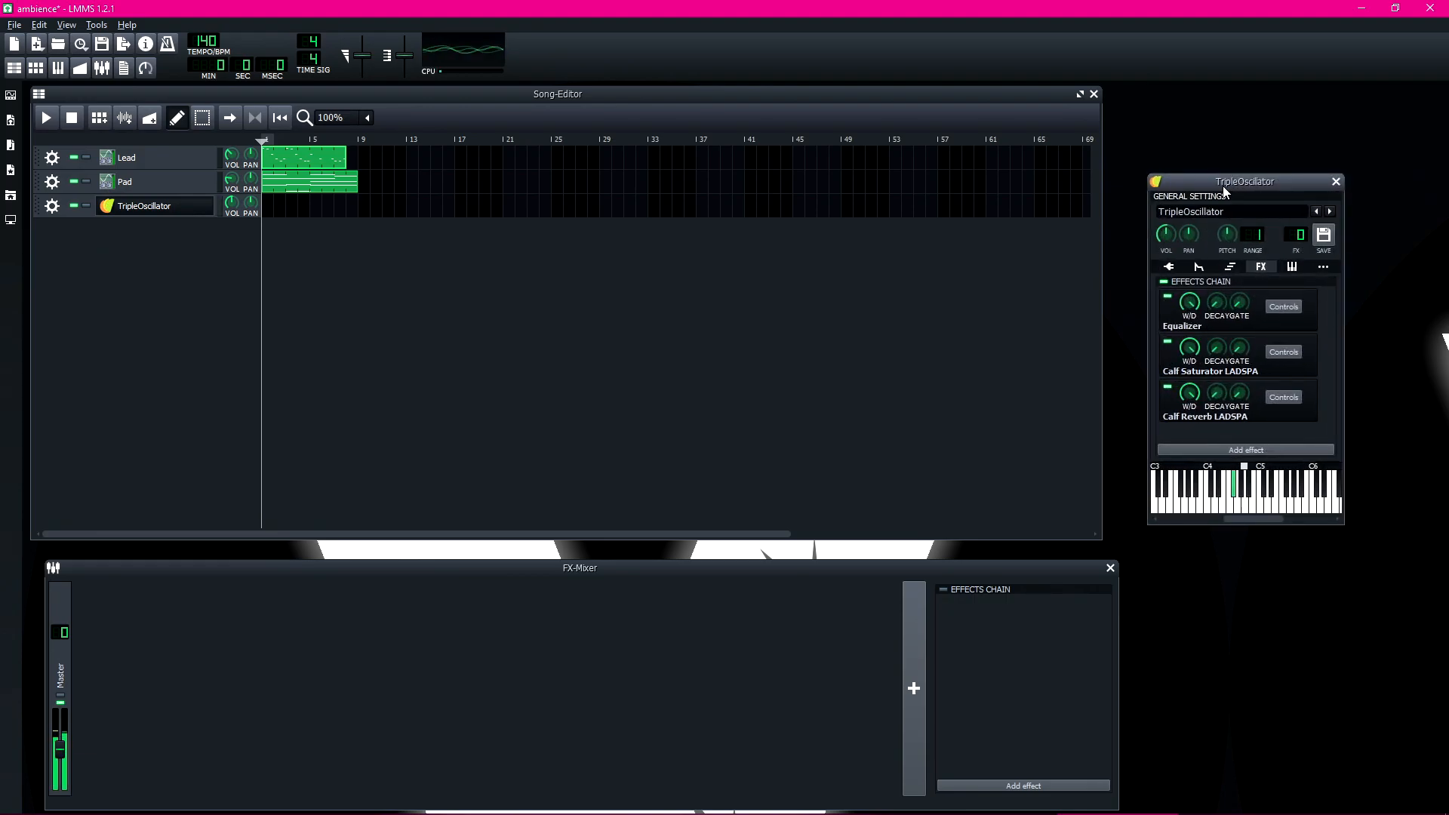
key(3)
key(r)
key(q)
key(e)
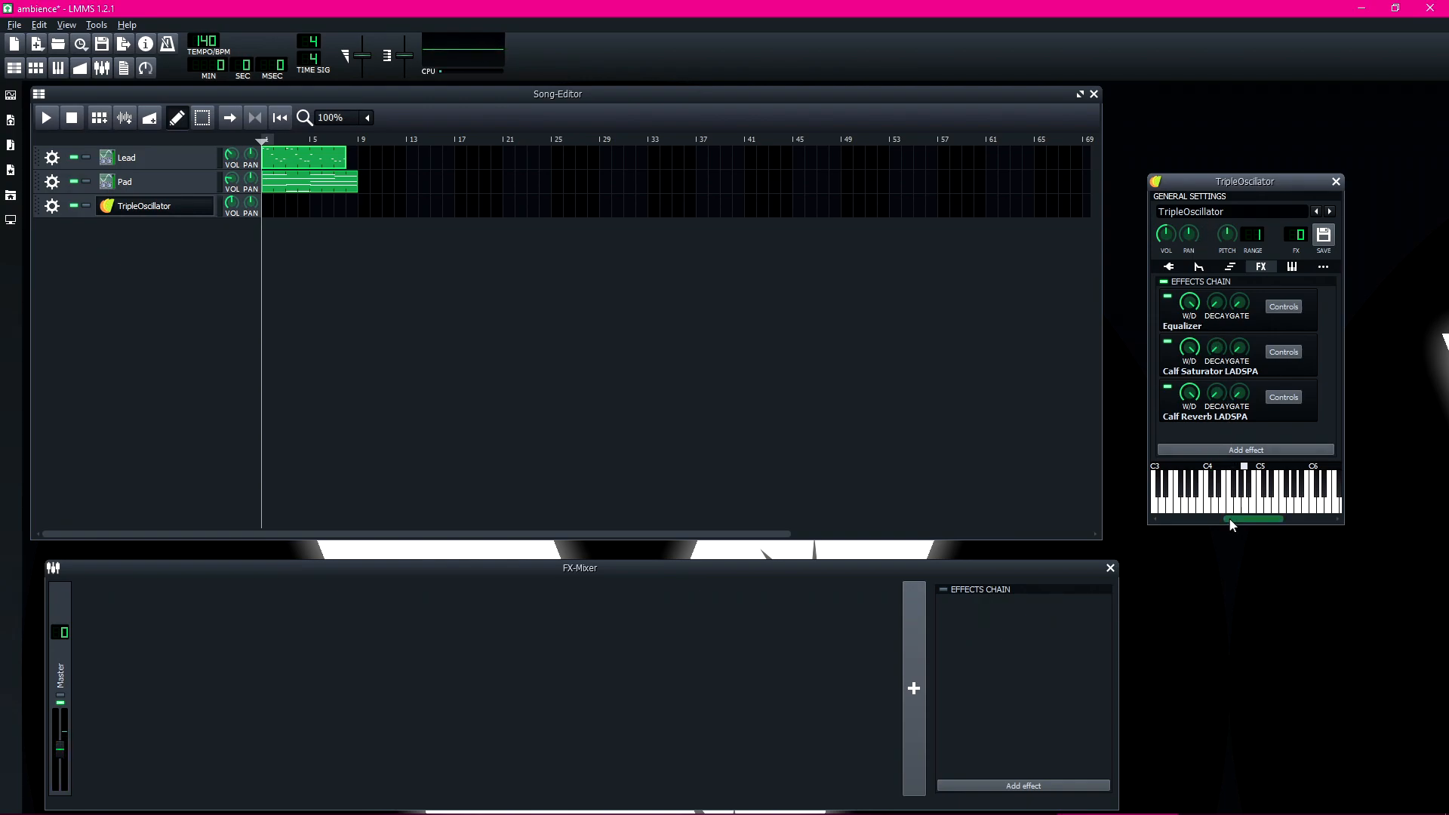
Step: Return to the TripleOscillator's oscillator settings and audition more notes
drag(1229, 519, 1224, 519)
drag(1231, 183, 1228, 151)
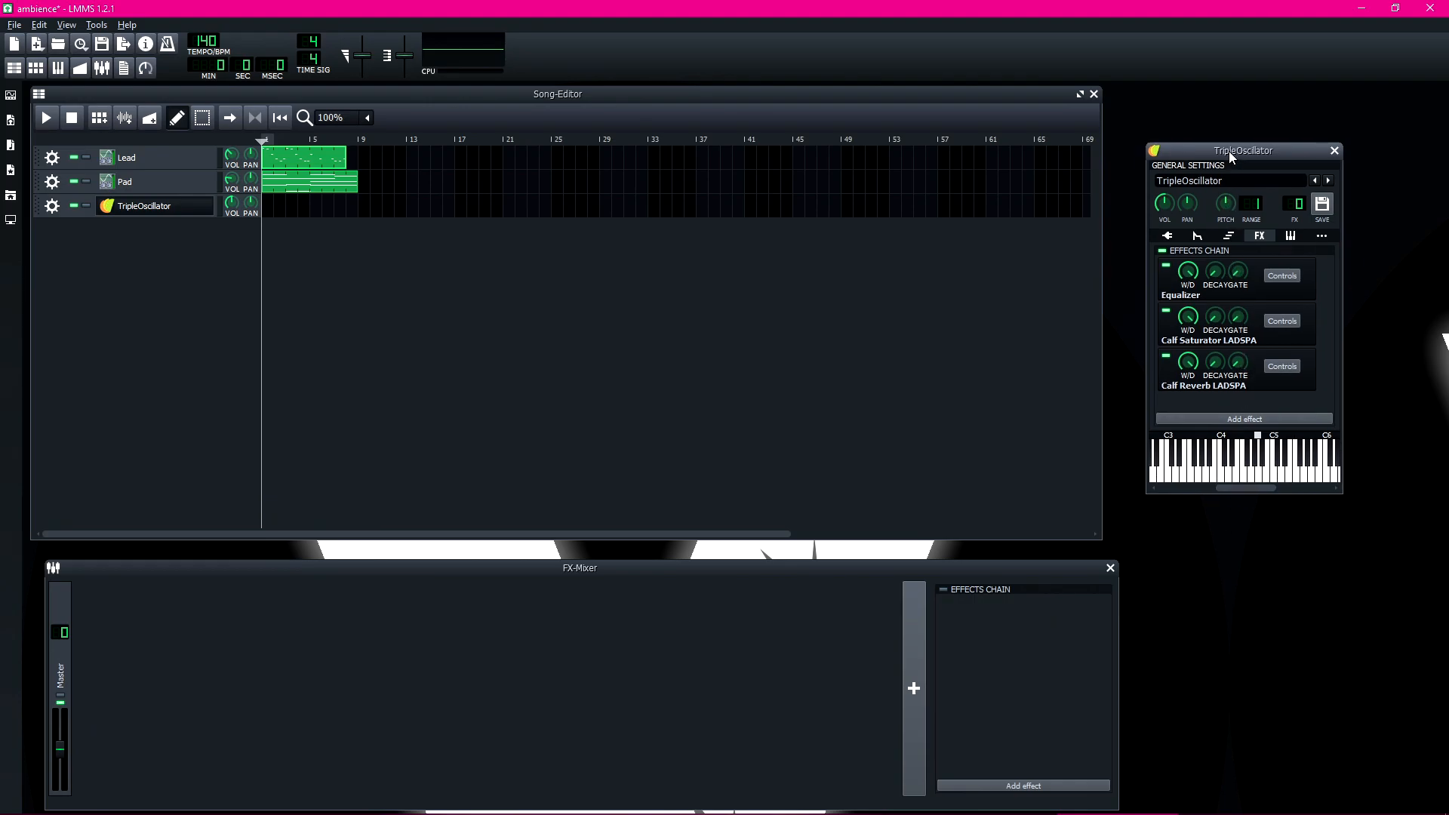
click(1168, 236)
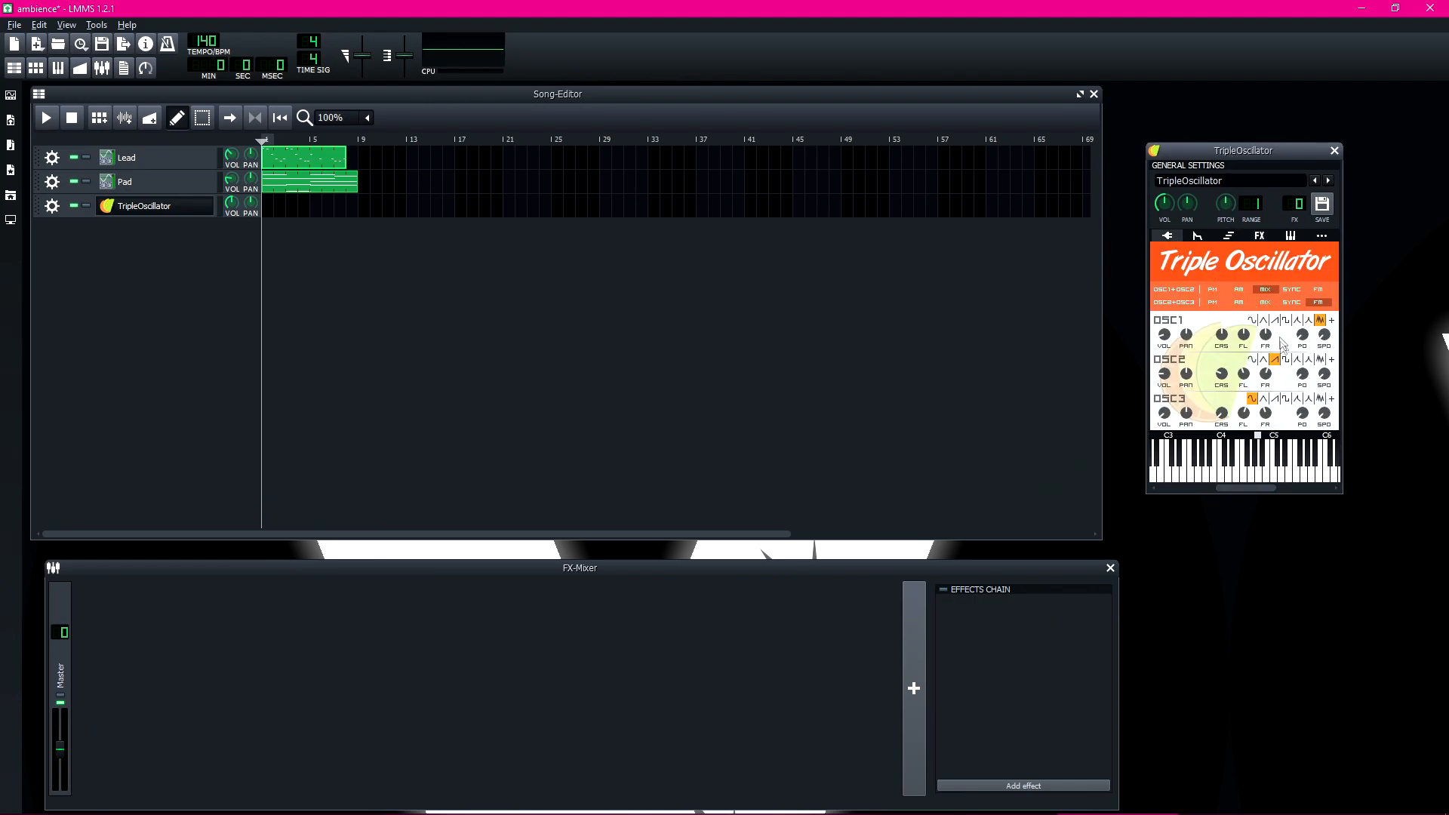
drag(1256, 152, 1261, 149)
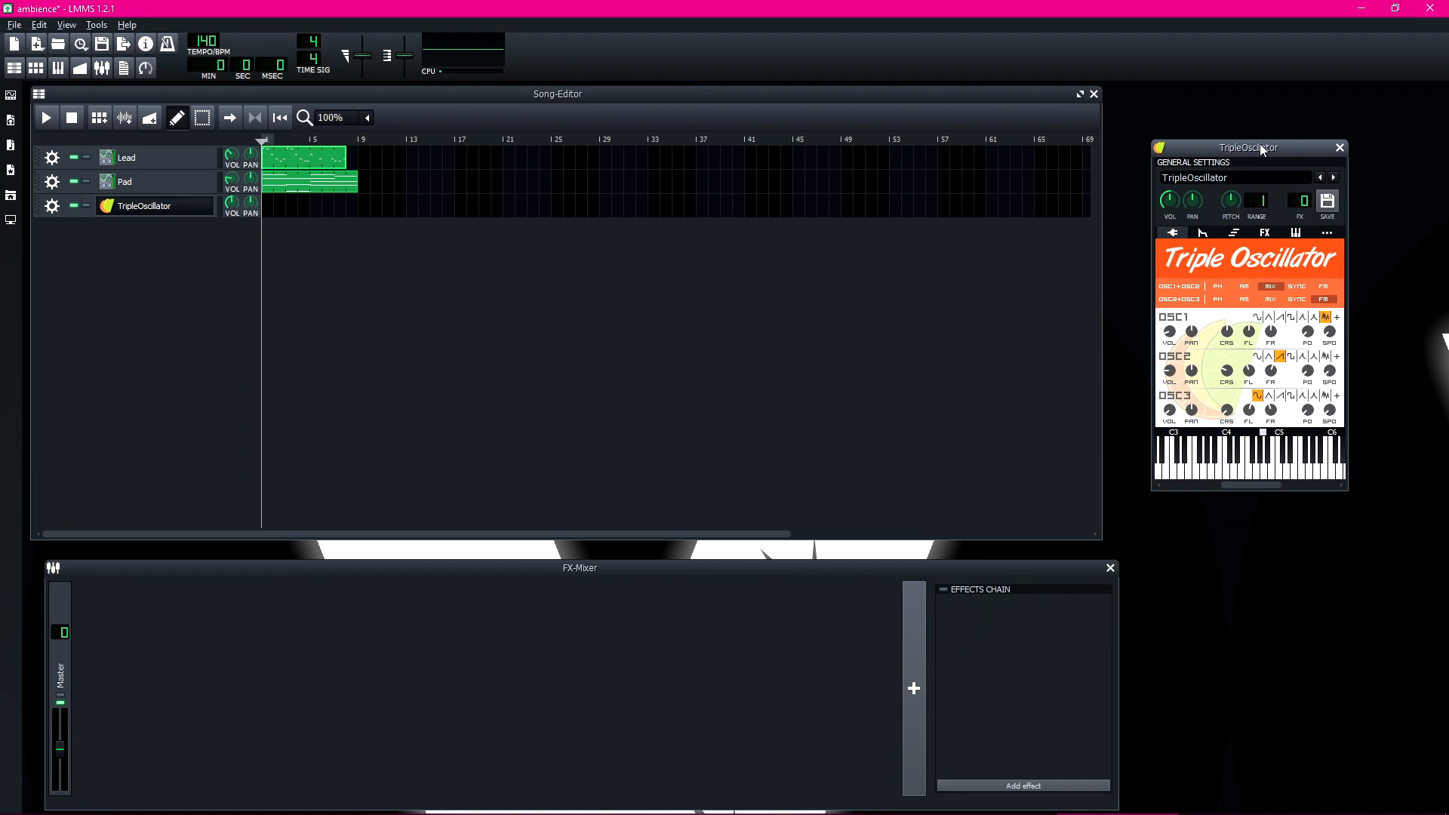
key(r)
key(2)
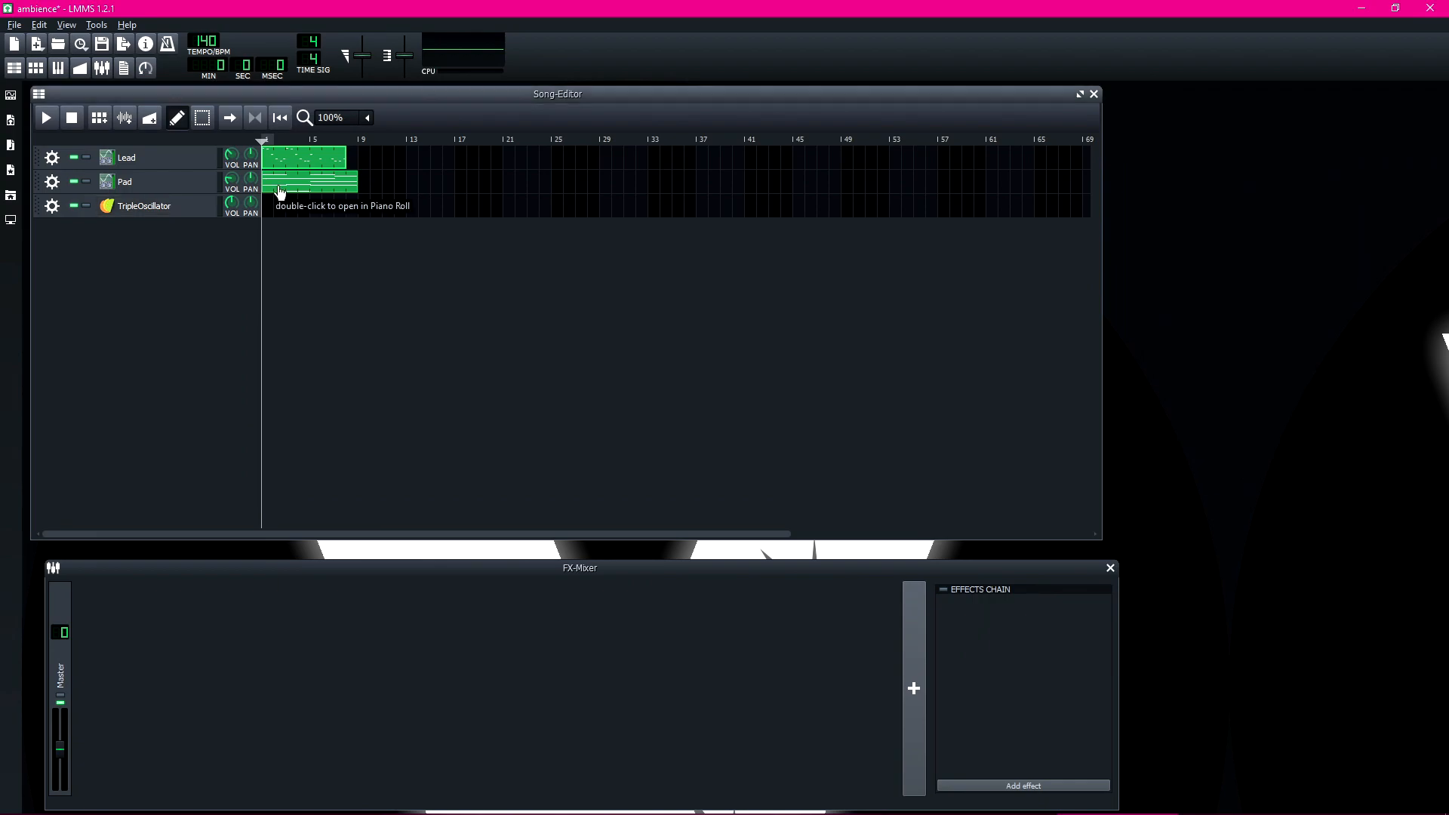
Step: Copy the Pad pattern onto the TripleOscillator track and rename that track Bass
drag(276, 187, 270, 209)
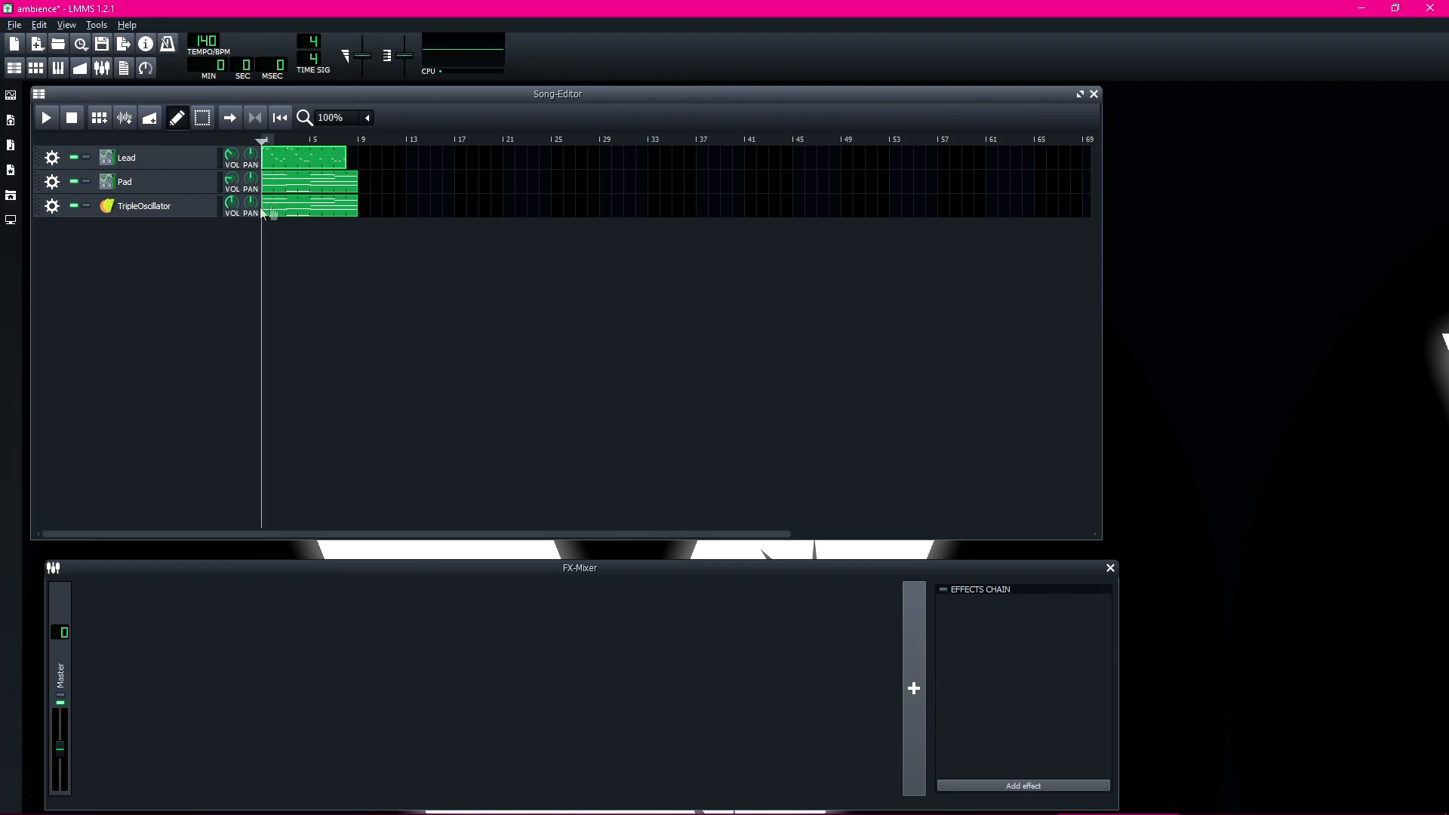
click(194, 212)
double_click(193, 213)
text(Bass)
key(Return)
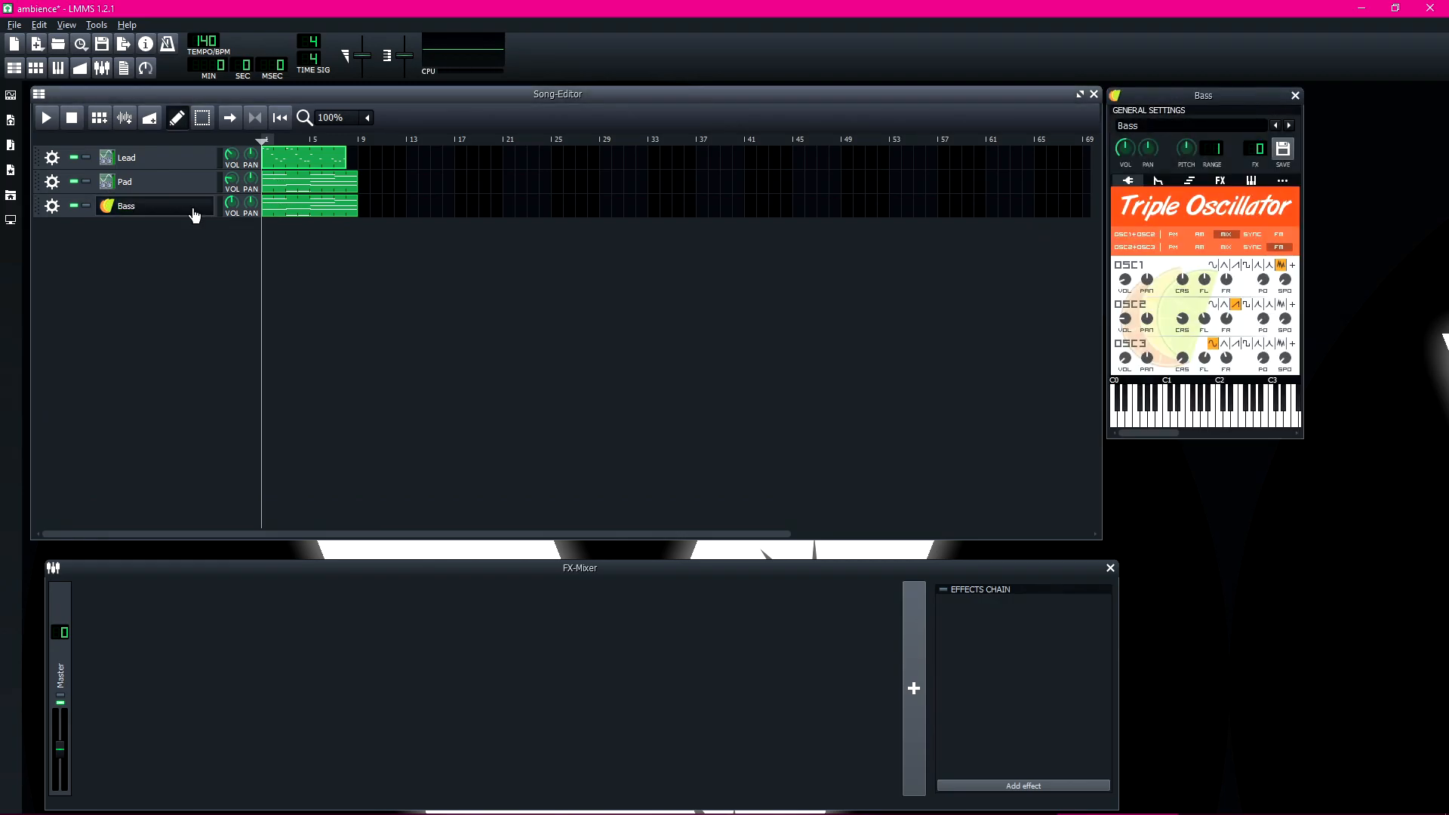
Step: Delete the upper chord notes from the Bass pattern, leaving only the lowest note of each chord
double_click(284, 206)
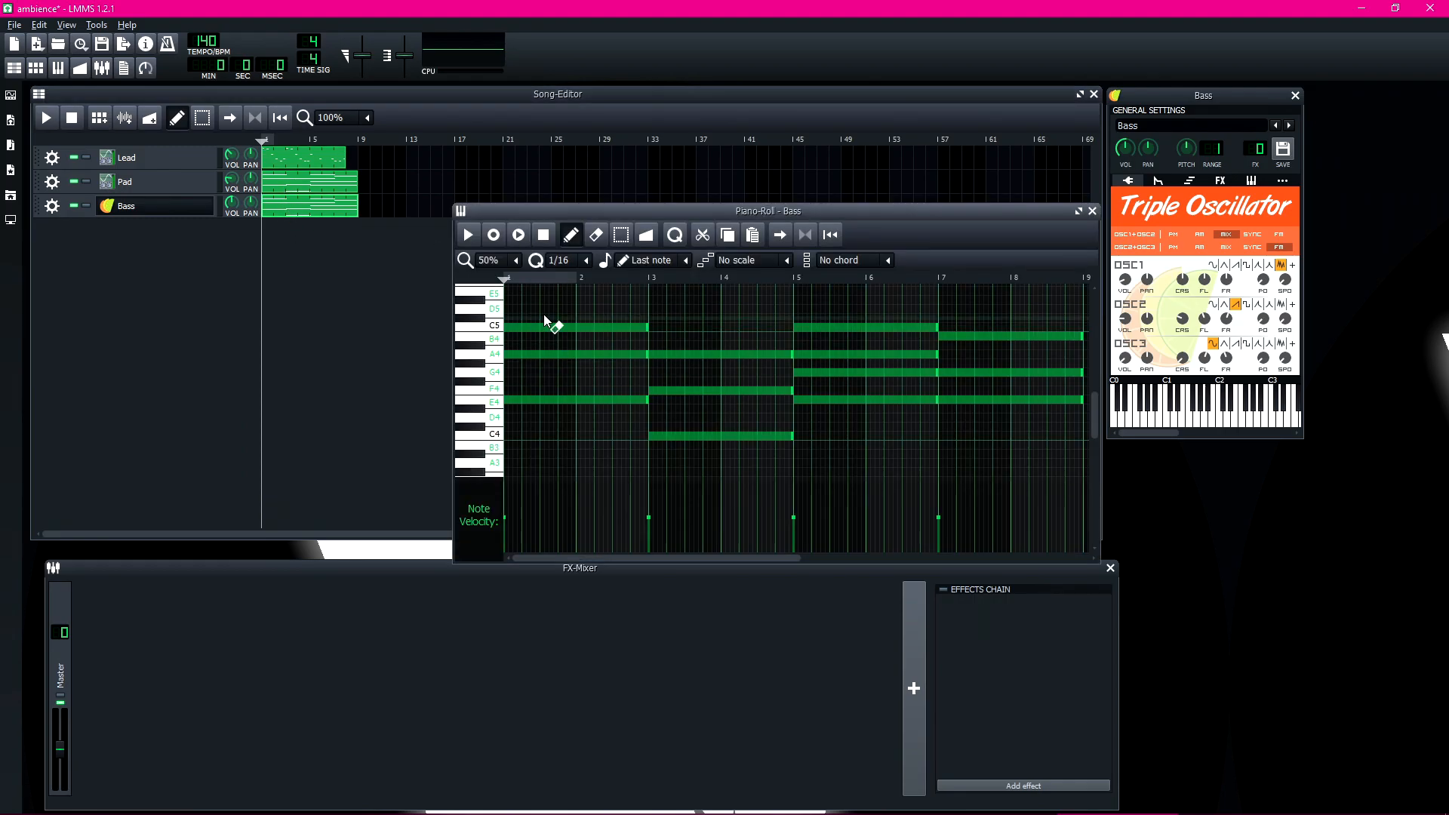
right_click(857, 354)
right_click(906, 327)
right_click(952, 336)
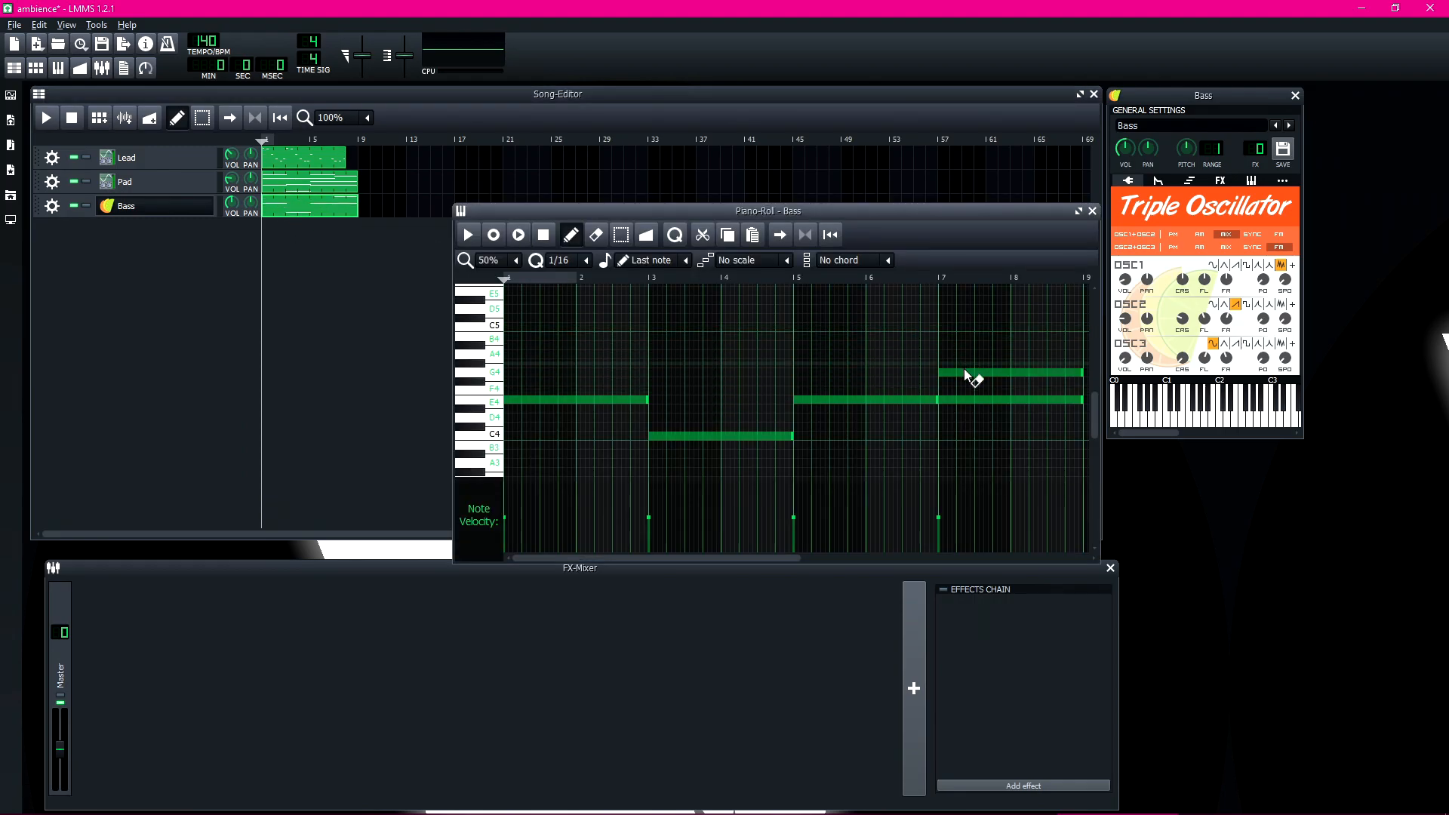
right_click(964, 372)
Step: Transpose all the Bass notes down two octaves
scroll(853, 339, down, 3)
scroll(831, 336, up, 2)
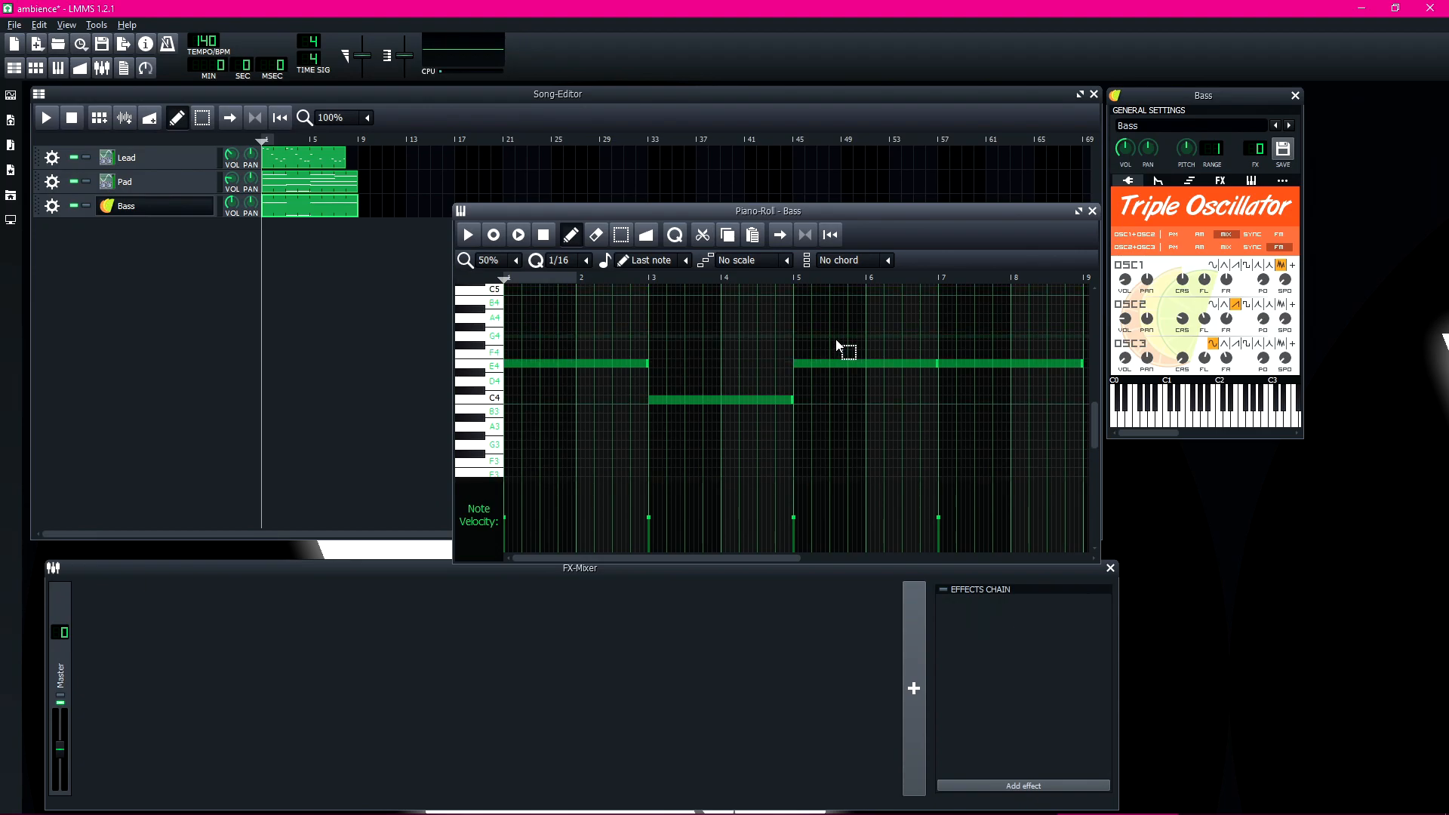
key(ctrl+Down)
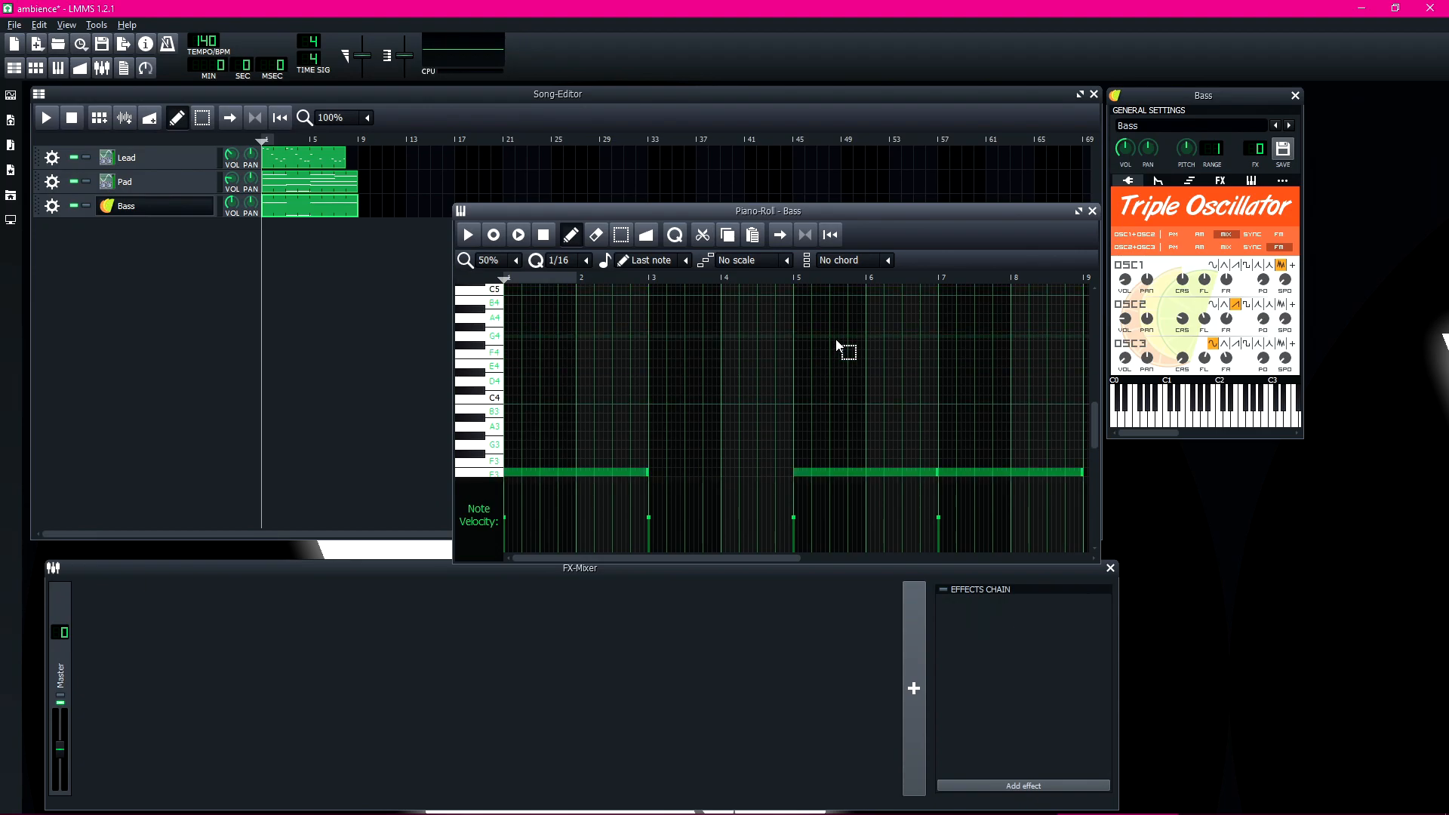
key(ctrl+Down)
scroll(906, 377, down, 4)
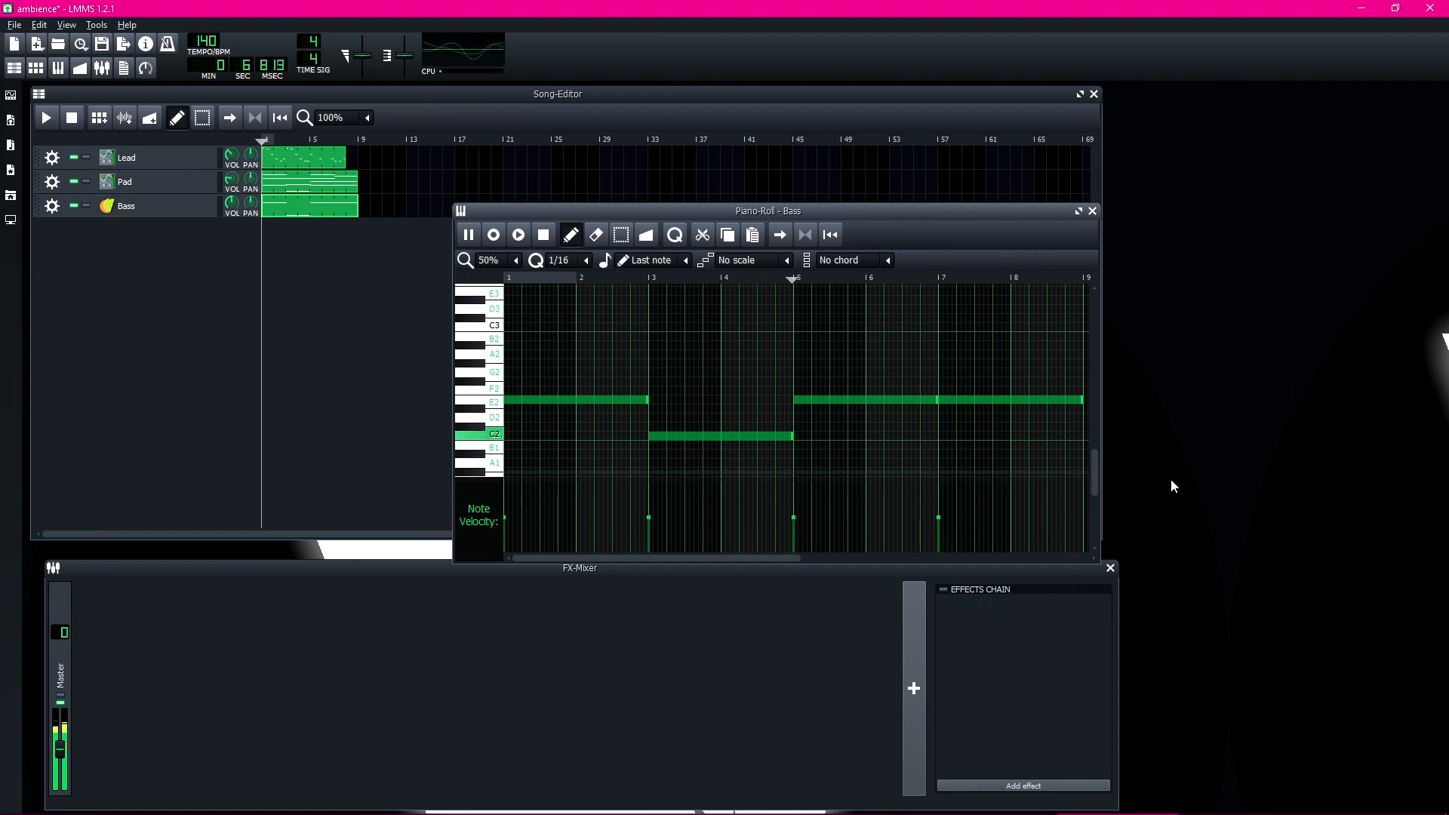
Step: Transpose the Bass notes back up one octave and replay the pattern
key(ctrl+Up)
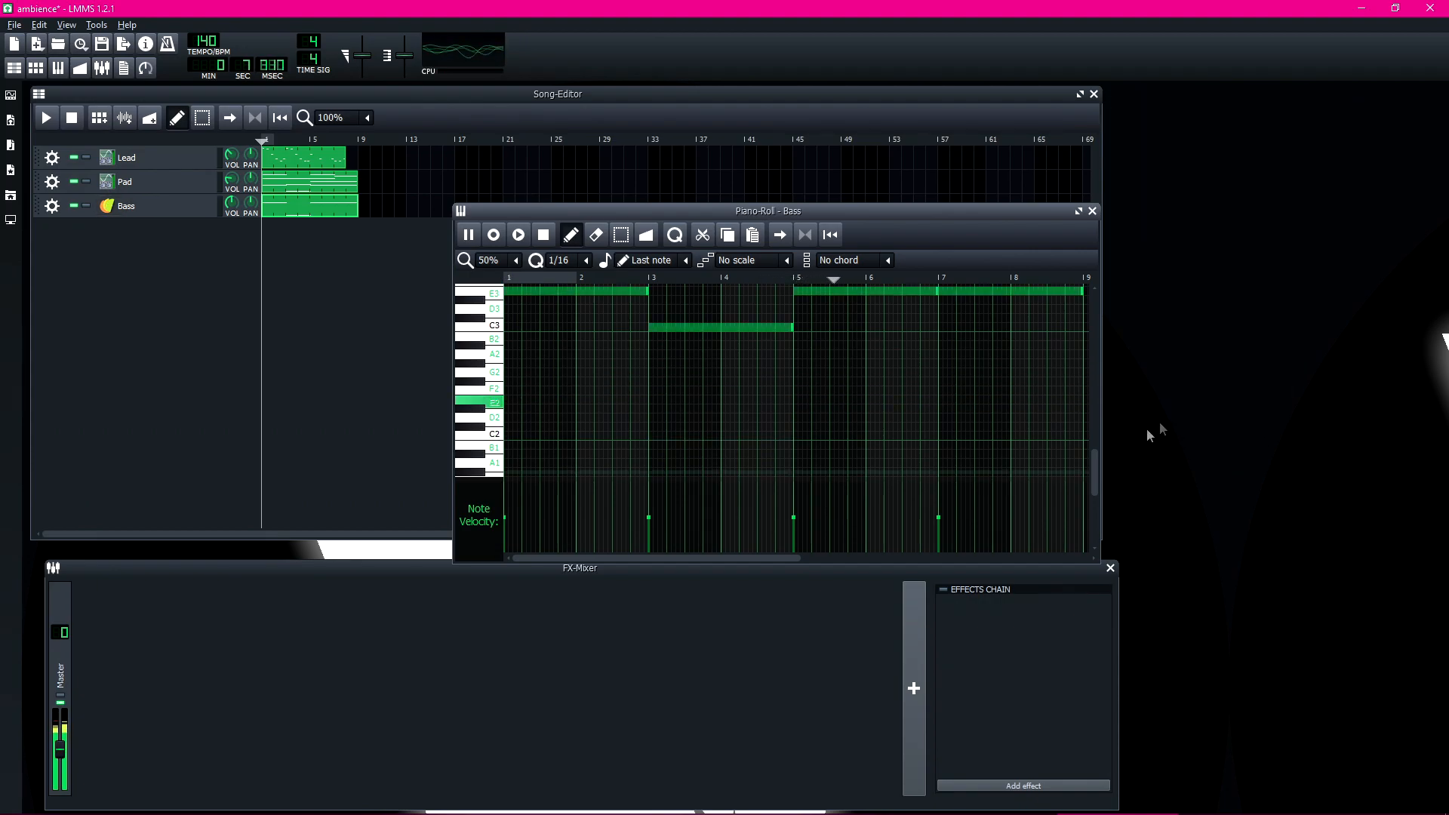
key(space)
key(space)
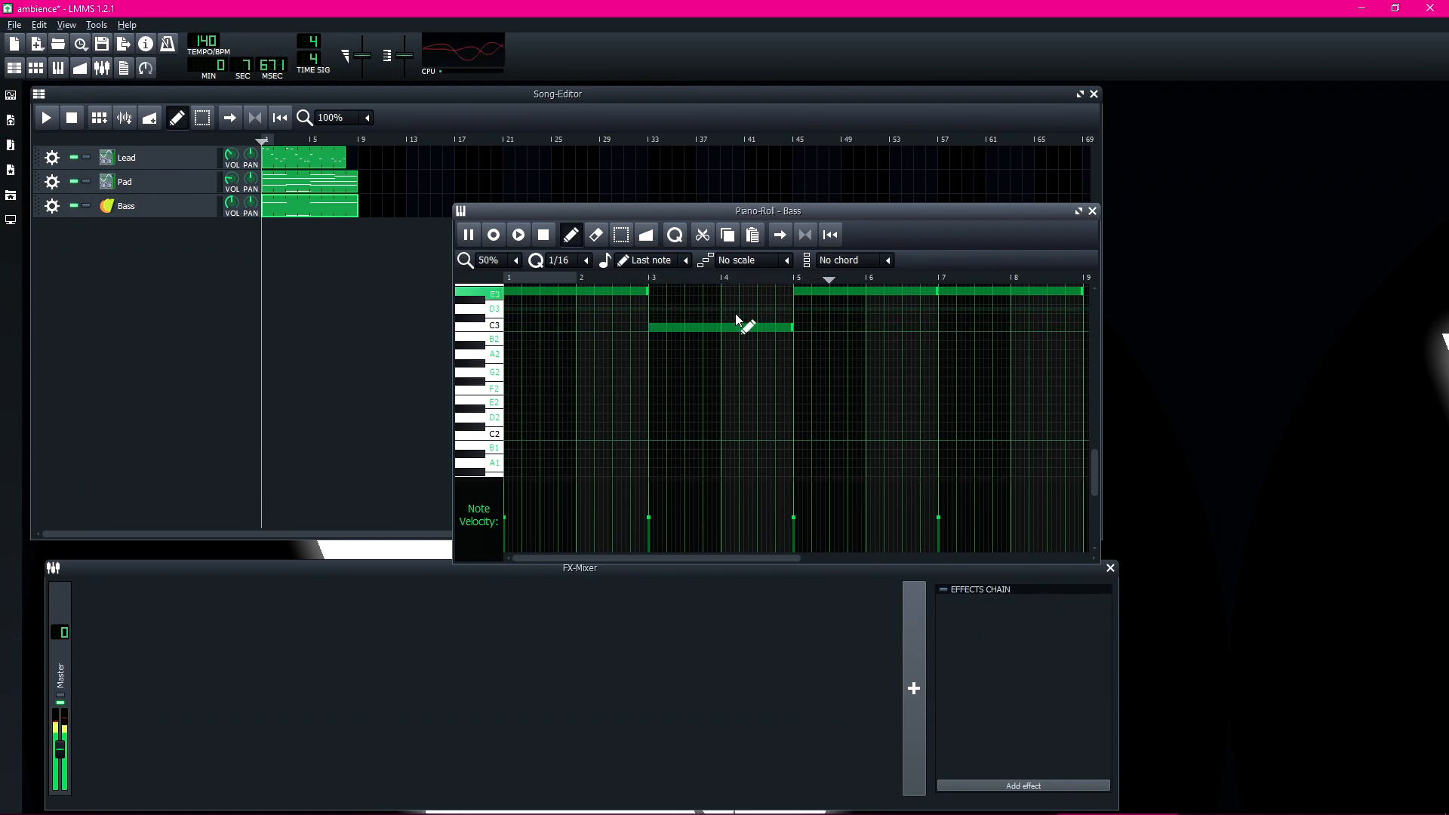
Step: Close the Piano Roll and play the song with looping enabled over the first eight bars
click(1092, 211)
click(46, 118)
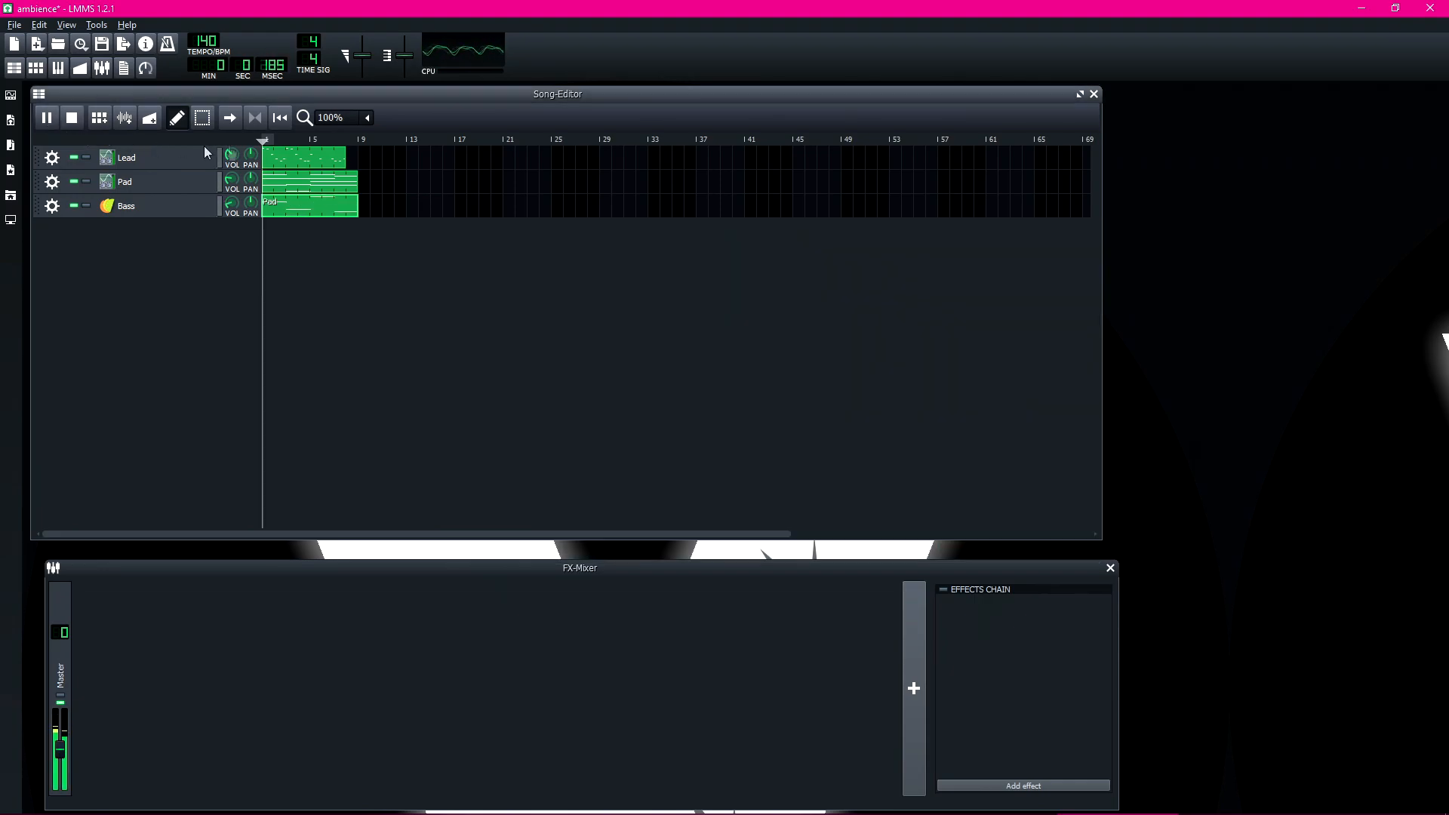
click(255, 119)
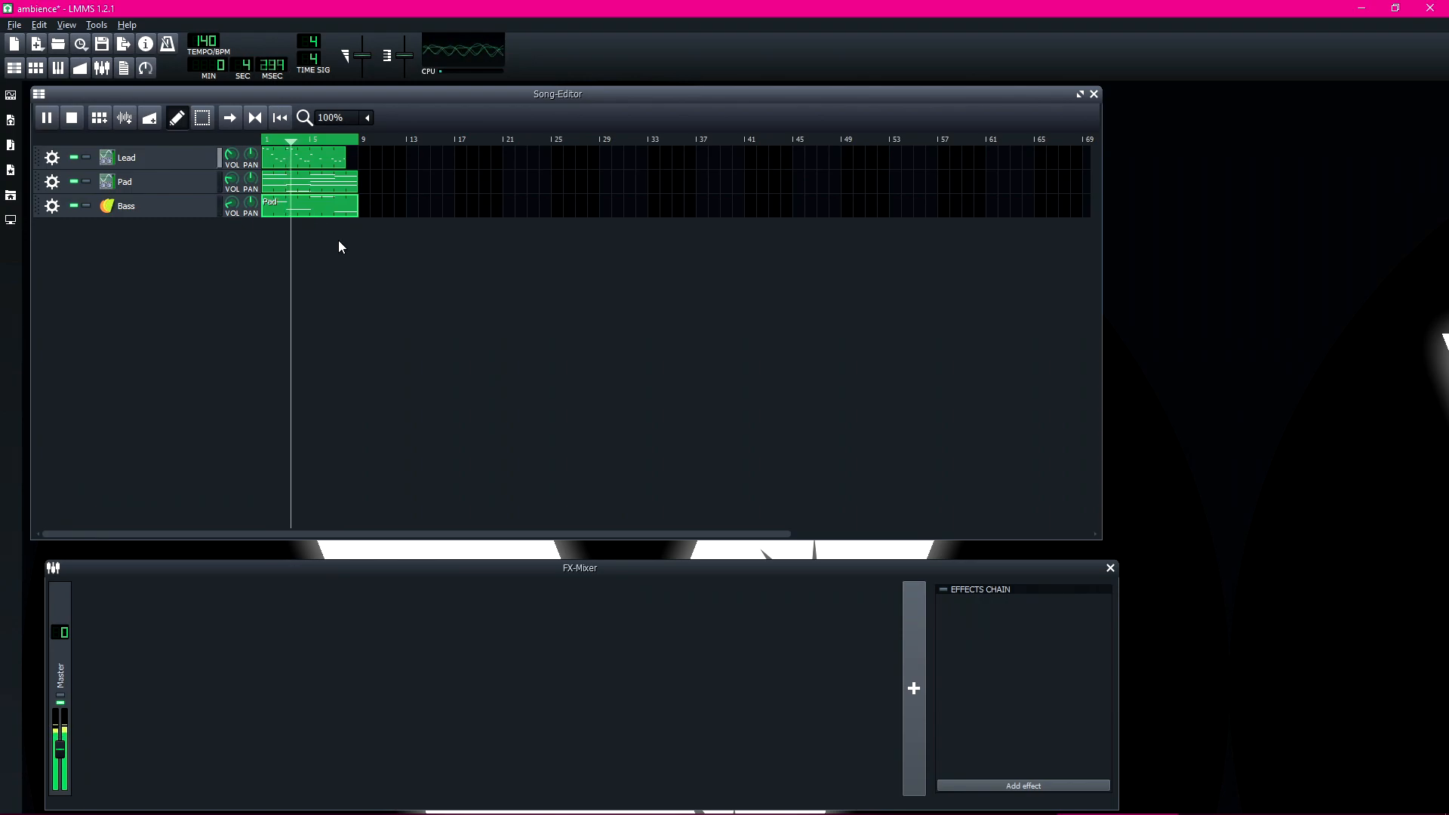
Step: Adjust the Pad track's volume, stop playback, and save the project
mouse_move(225, 182)
mouse_down()
mouse_move(225, 170)
mouse_move(228, 185)
mouse_up()
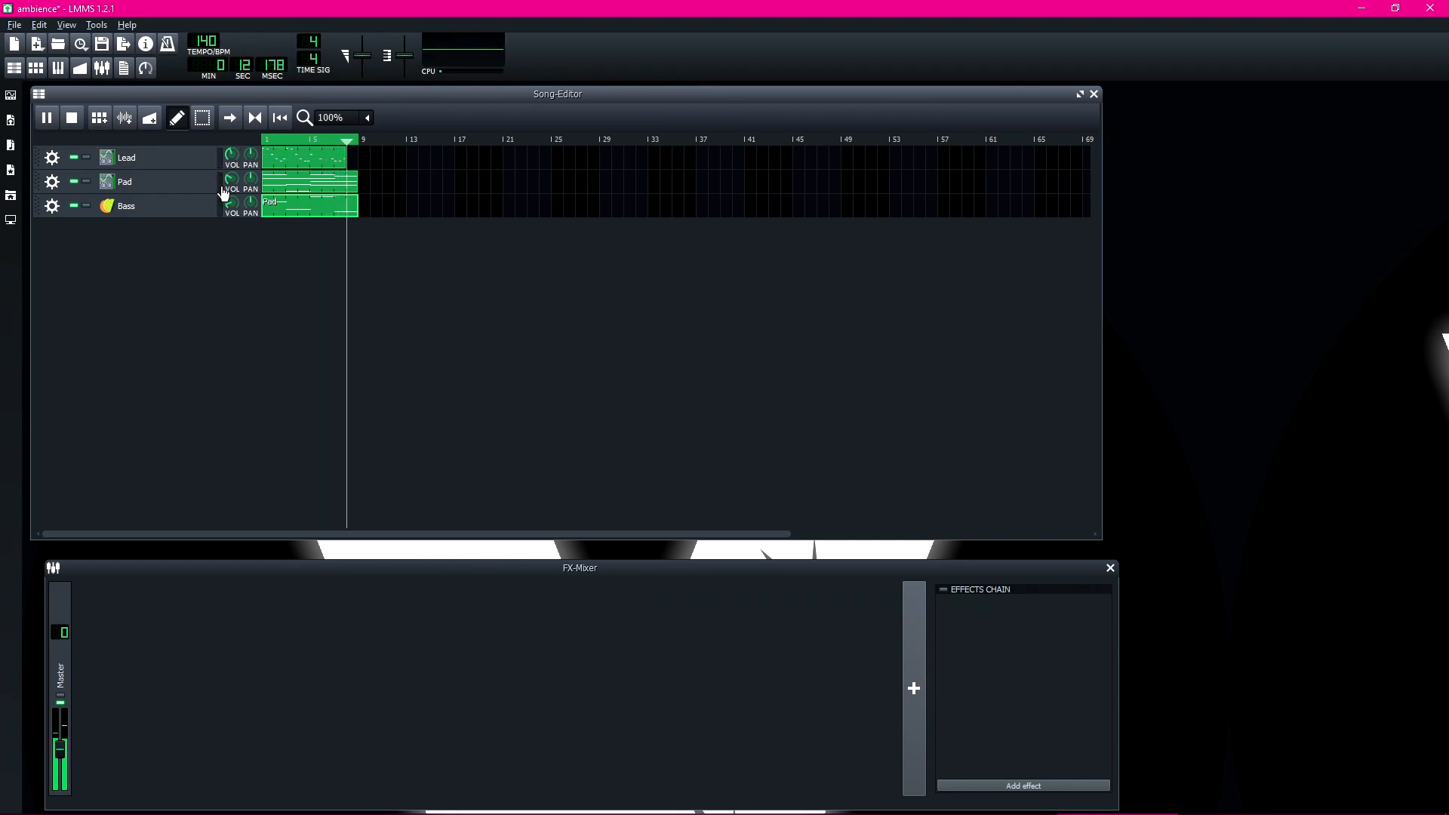
key(space)
key(ctrl+s)
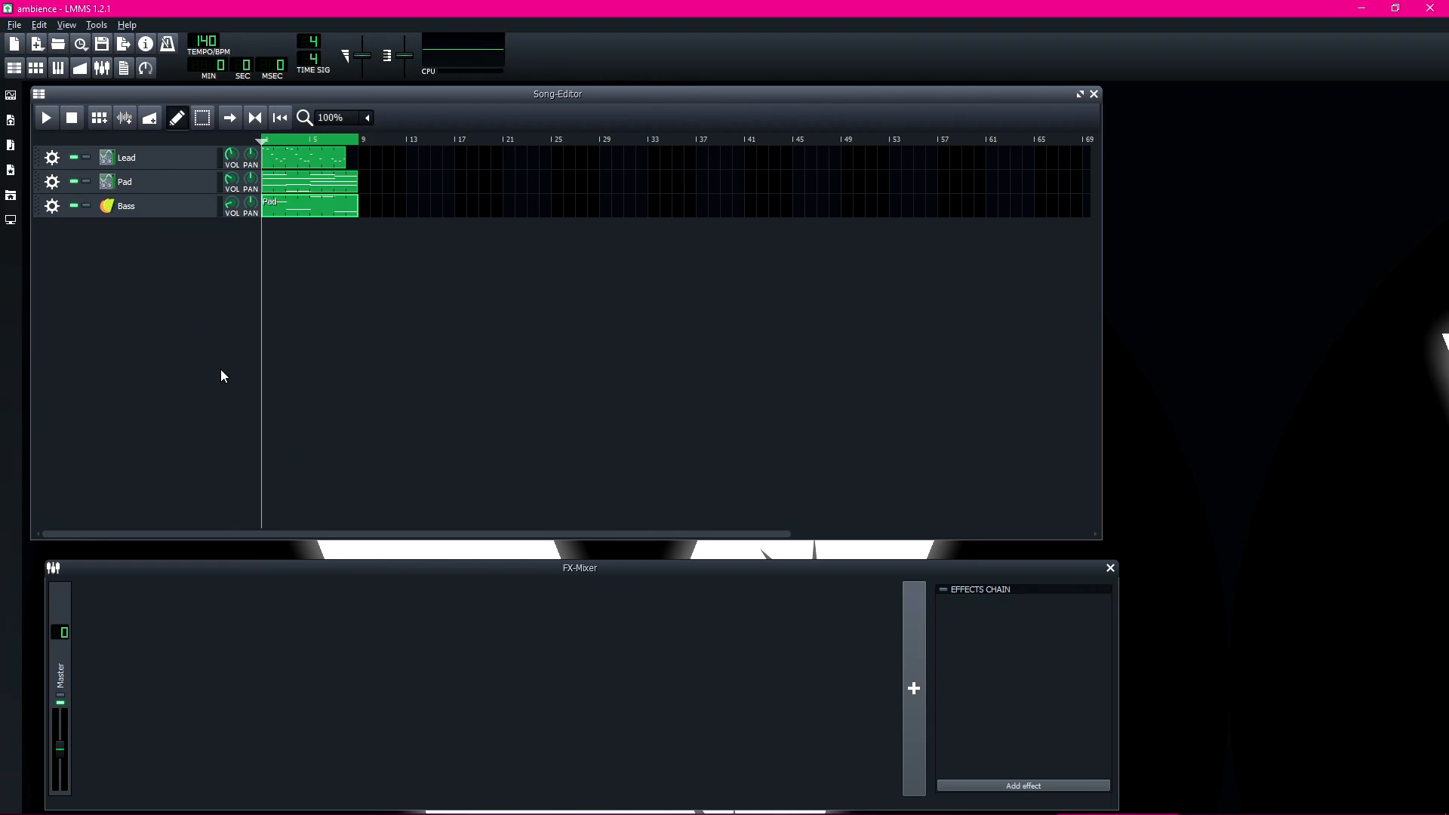
Step: Add a new TripleOscillator instrument track below the Bass track
click(9, 145)
drag(89, 507, 342, 255)
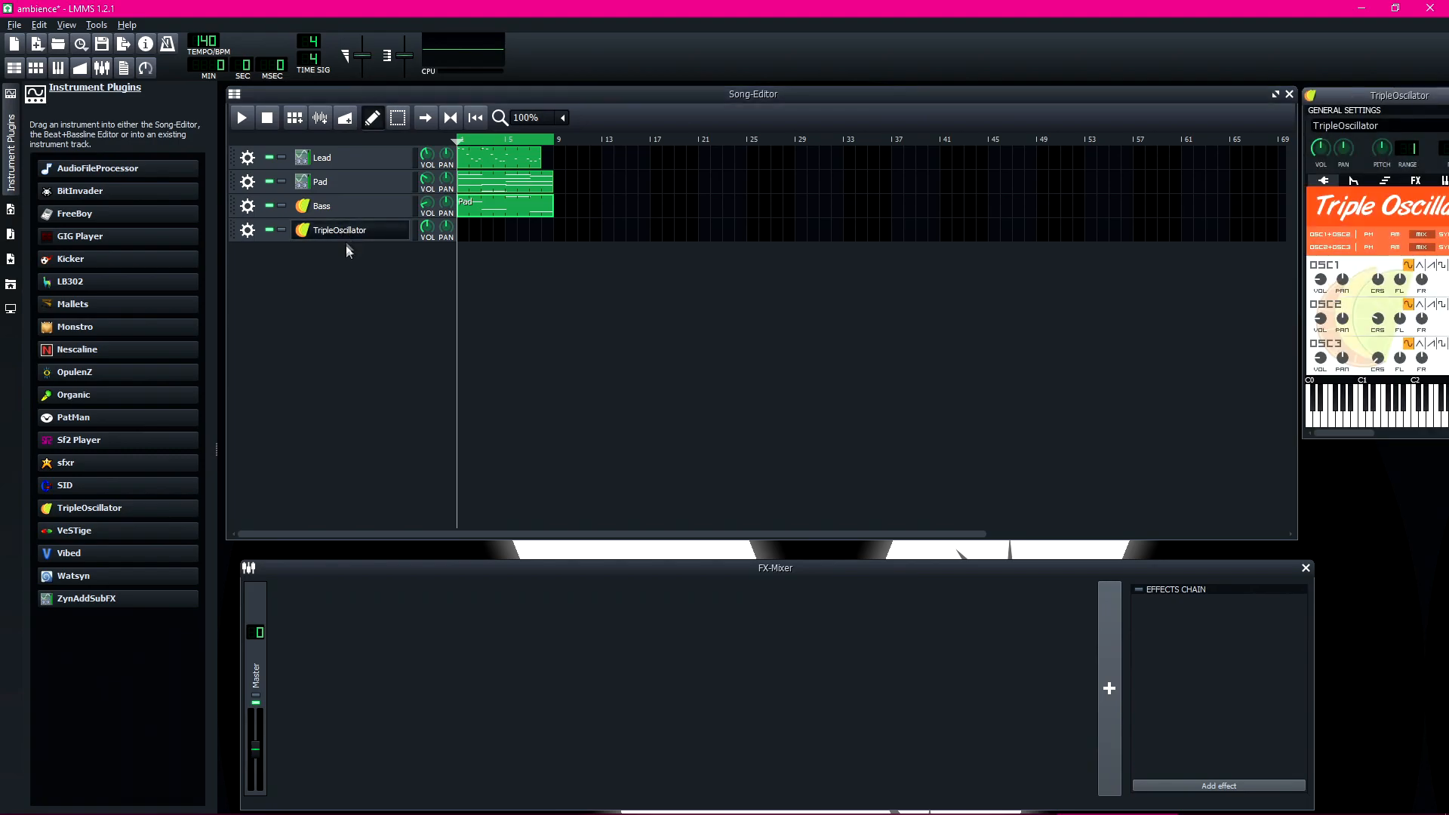
Step: Enable the new TripleOscillator's filter, set its type to 2x LowPass, and show the cutoff envelope settings
click(11, 143)
click(1161, 182)
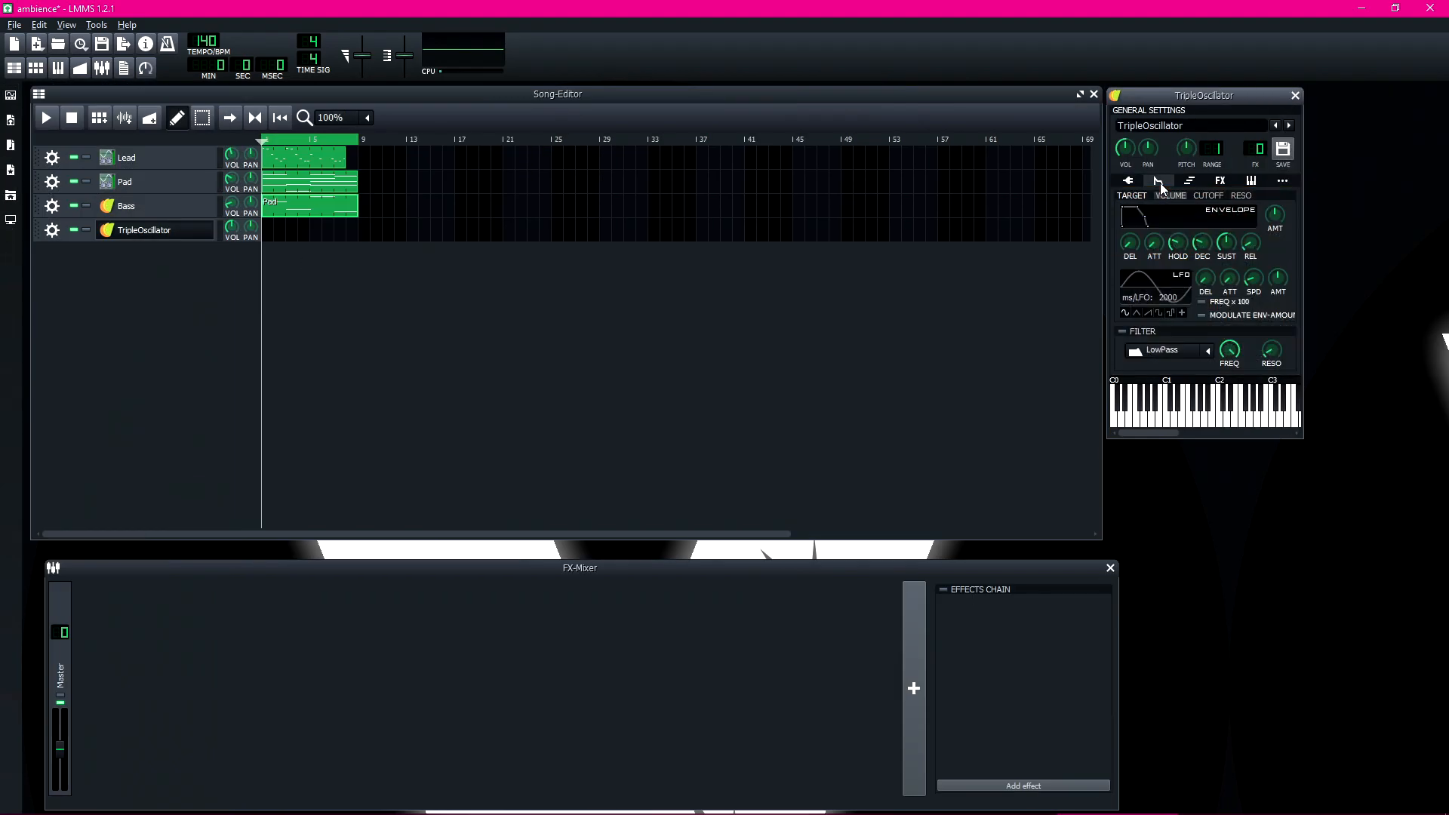
click(1202, 198)
click(1122, 331)
click(1166, 350)
click(1207, 351)
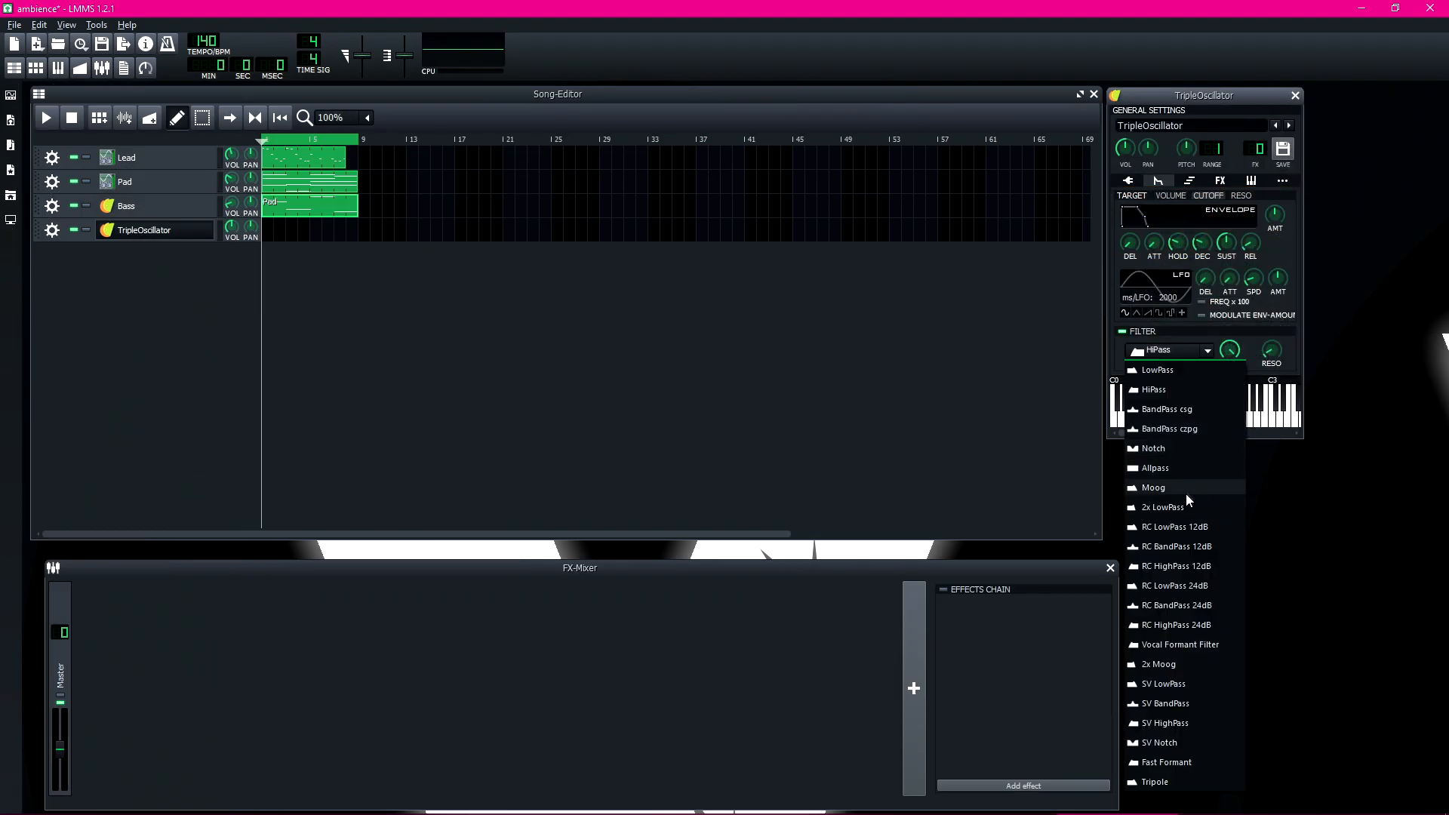
click(1180, 510)
Step: Lower the filter's cutoff frequency, shape the cutoff envelope's amount, attack, hold and sustain, and audition the sound
mouse_move(1229, 350)
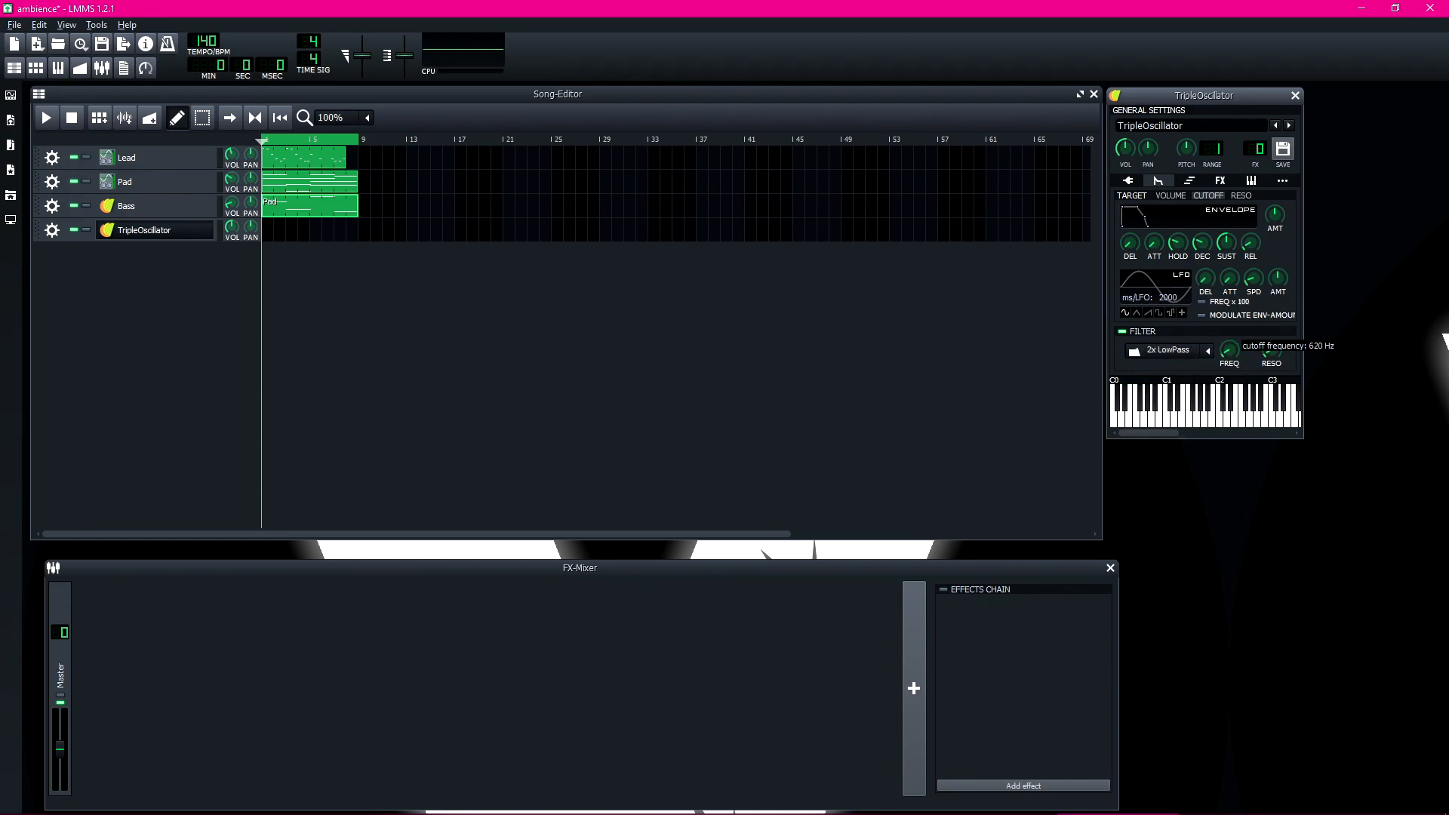
drag(1237, 354, 1236, 346)
drag(1274, 215, 1291, 210)
drag(1153, 243, 1153, 237)
drag(1178, 243, 1230, 251)
click(1207, 419)
click(1208, 421)
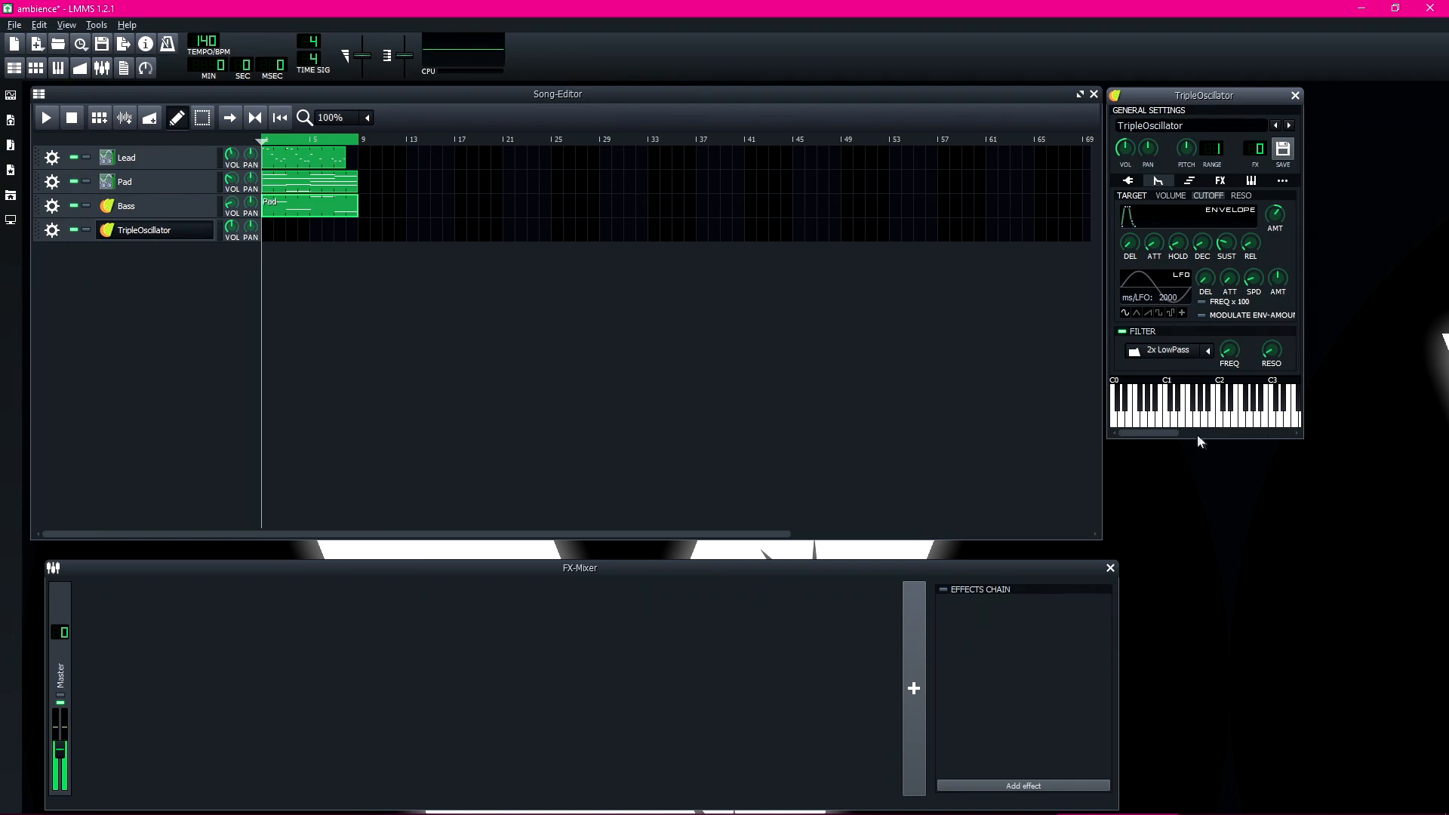
Step: Audition notes in a higher octave while raising the cutoff envelope's modulation amount
drag(1177, 436, 1227, 443)
click(1225, 415)
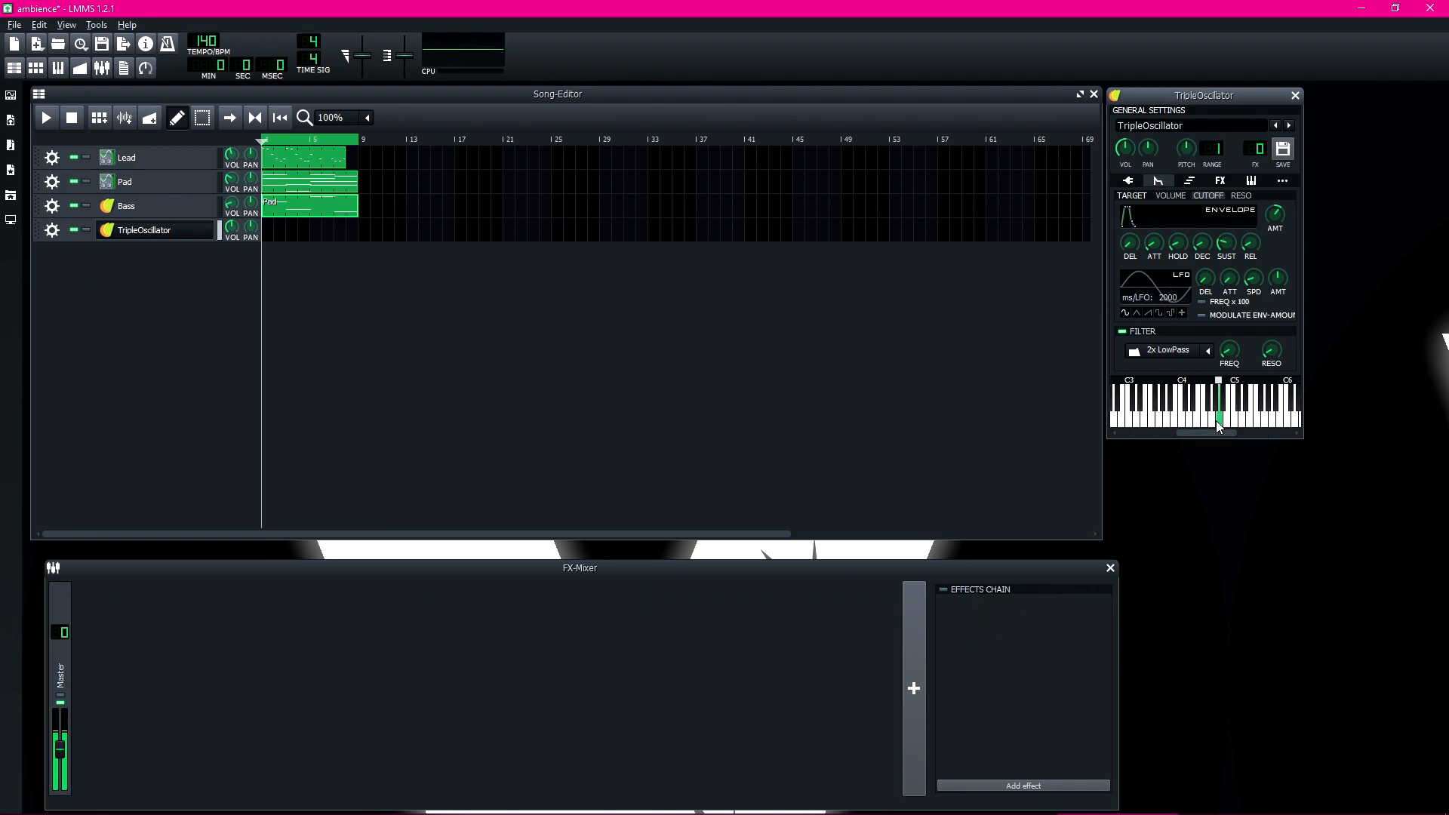
click(1216, 420)
click(1217, 420)
click(1274, 214)
click(1217, 420)
drag(1276, 216, 1275, 193)
click(1219, 417)
Step: Lower the filter's cutoff frequency to around 113 Hz, adjust the cutoff envelope's attack, and audition the note
click(1230, 349)
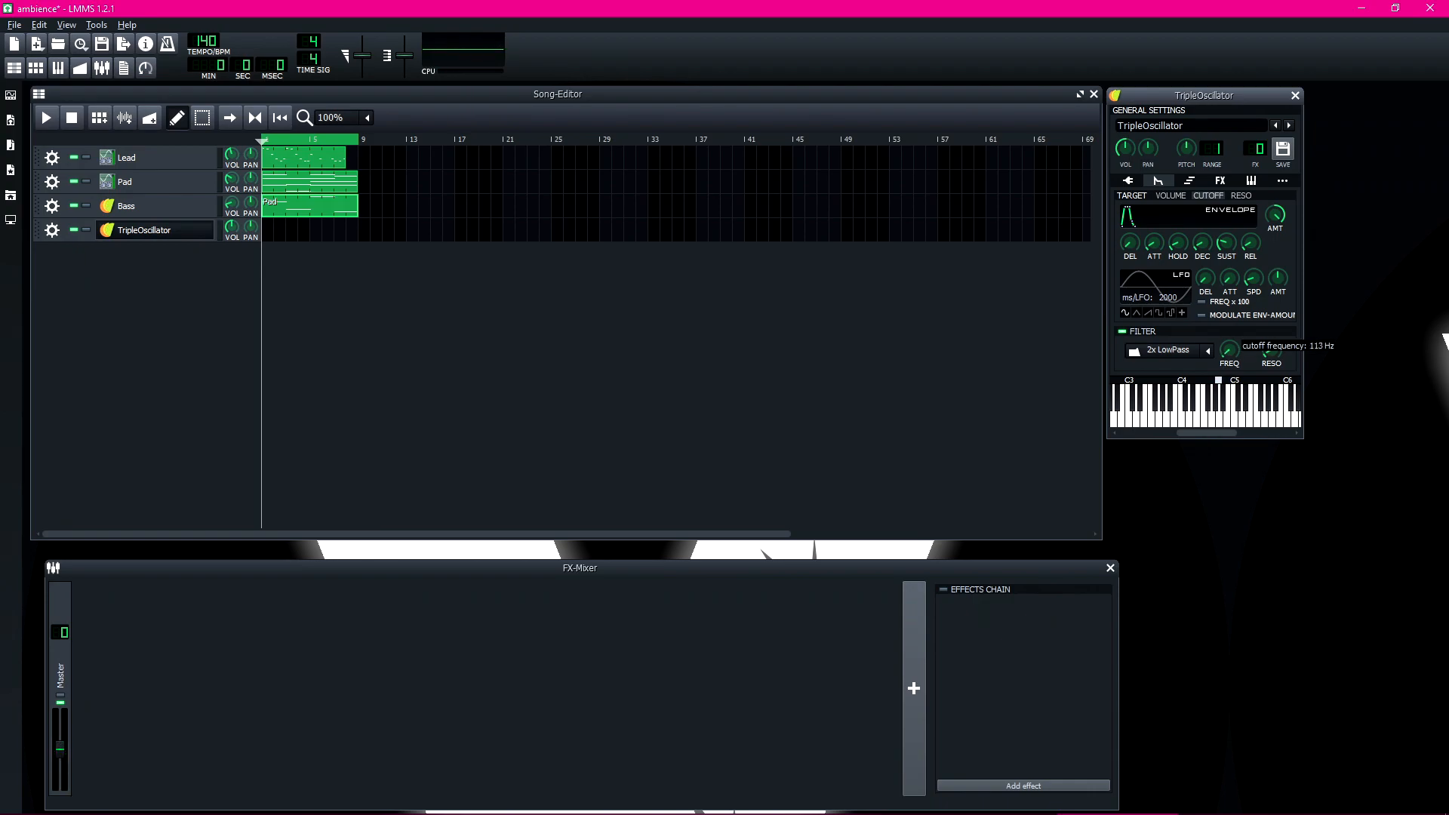
drag(1230, 349, 1229, 347)
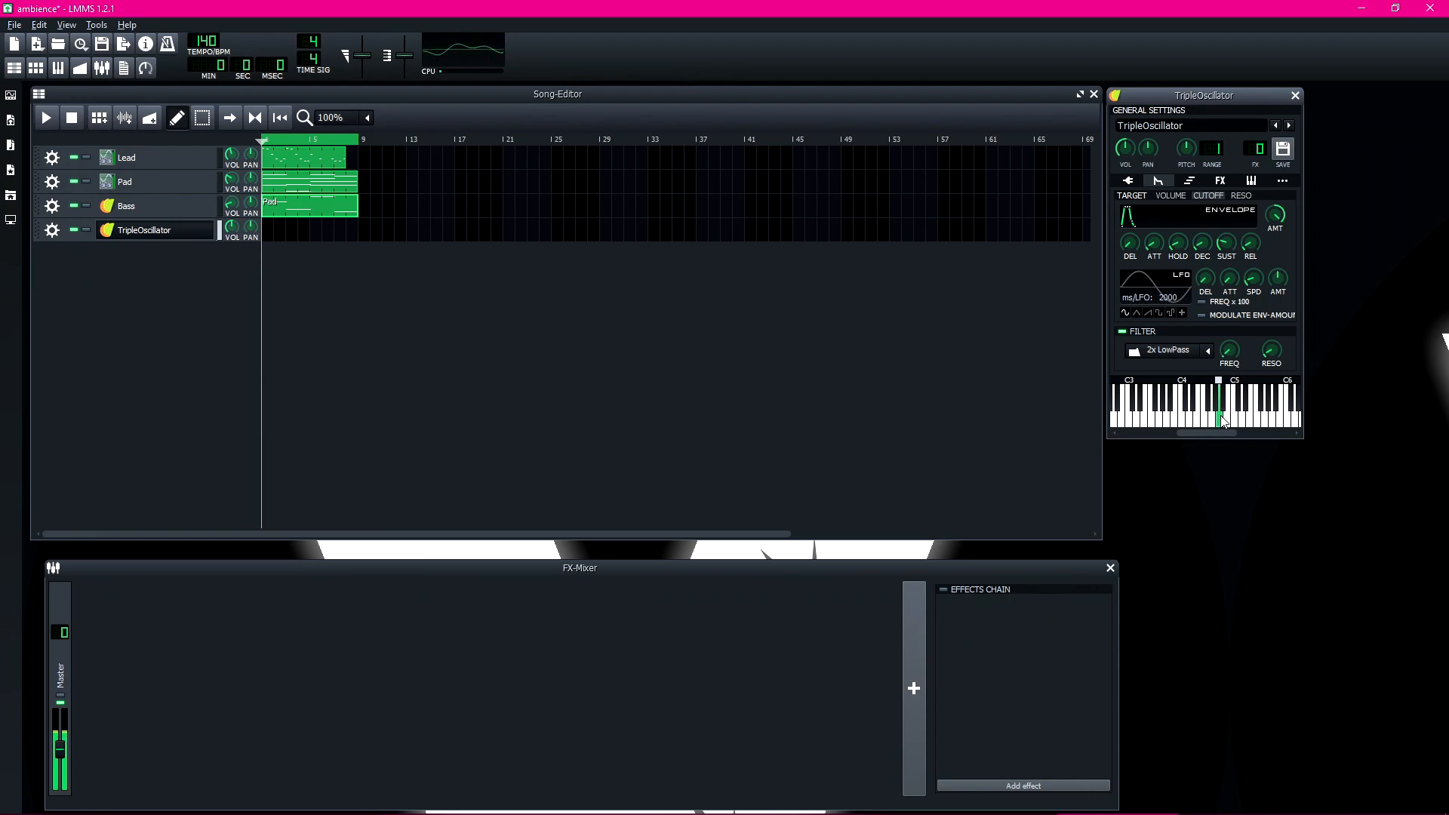
click(1223, 420)
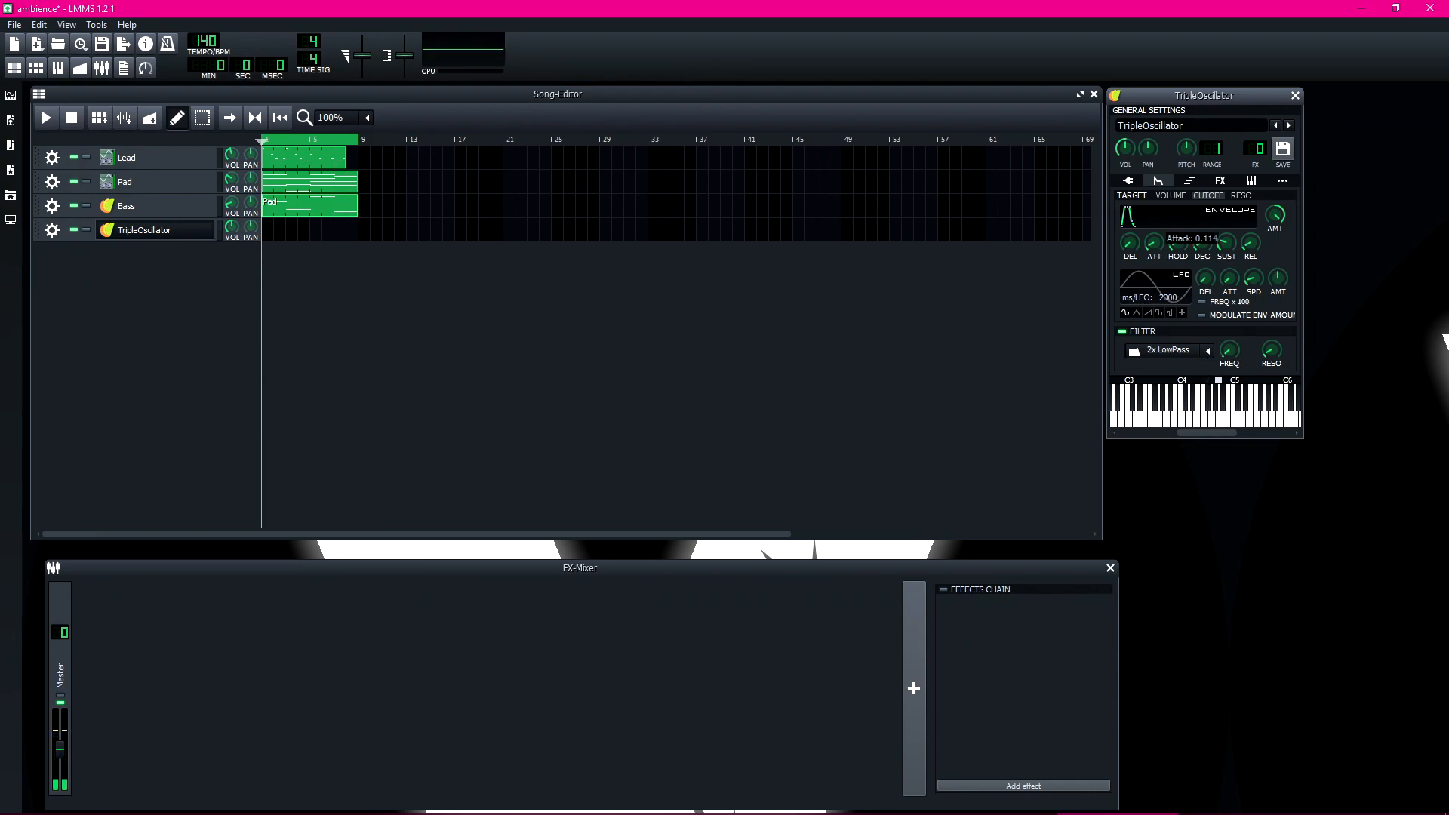
click(1219, 421)
click(1220, 419)
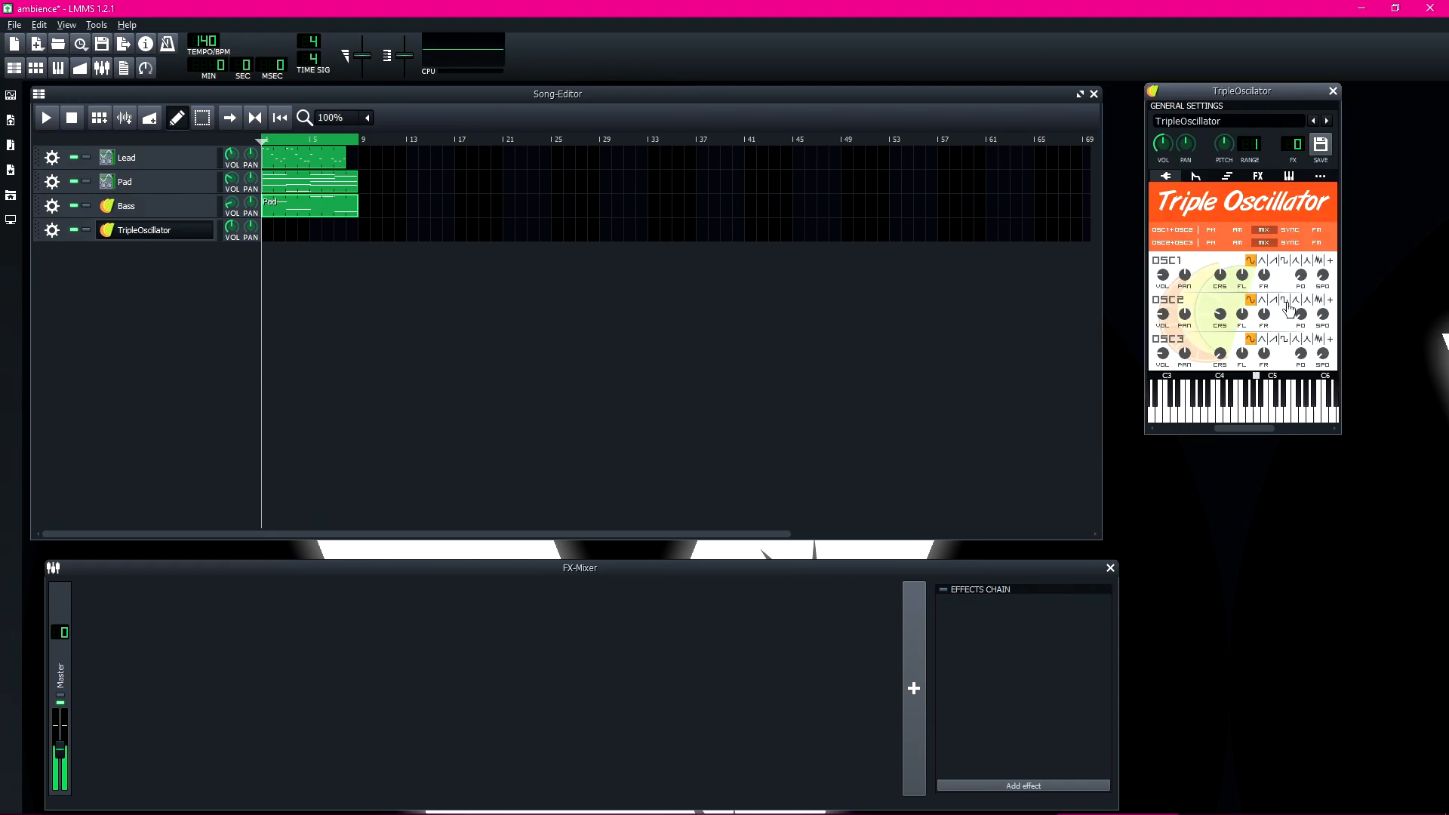
Step: Set oscillator 2 to a square wave with -24 semitones coarse detuning and adjust the volumes of oscillators 2 and 3
click(1285, 301)
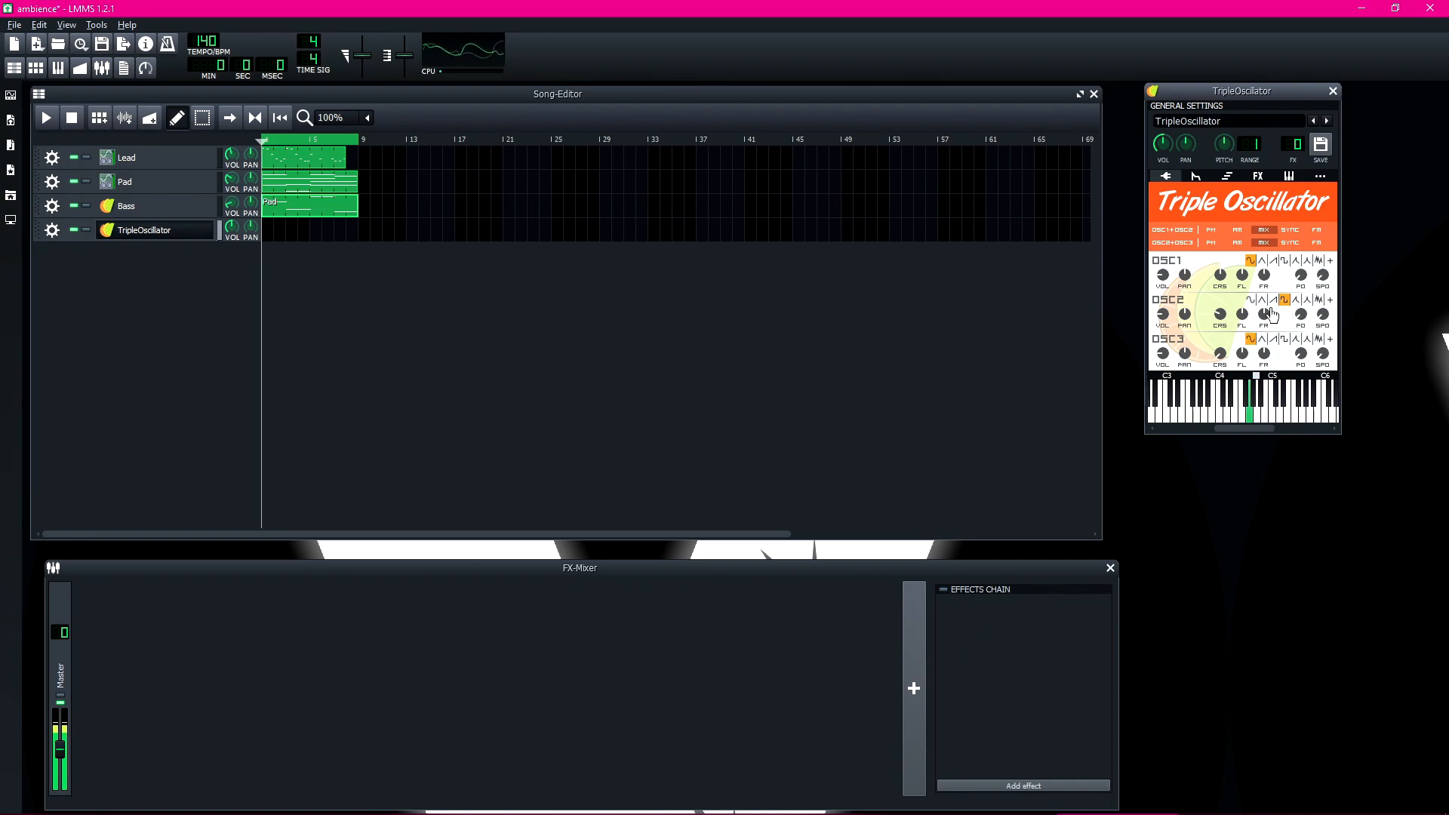
drag(1163, 314, 1220, 334)
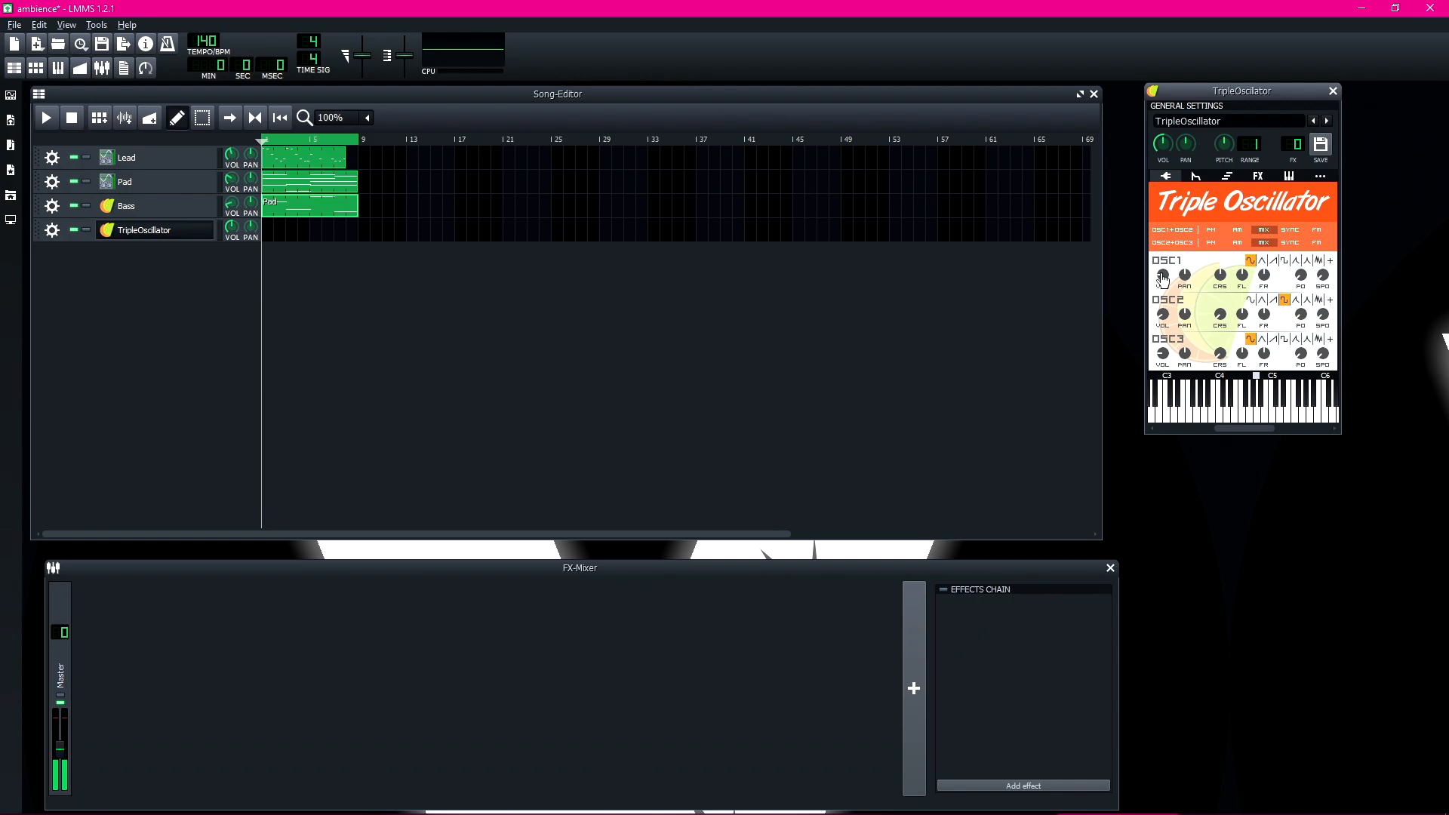
click(1274, 301)
click(1210, 309)
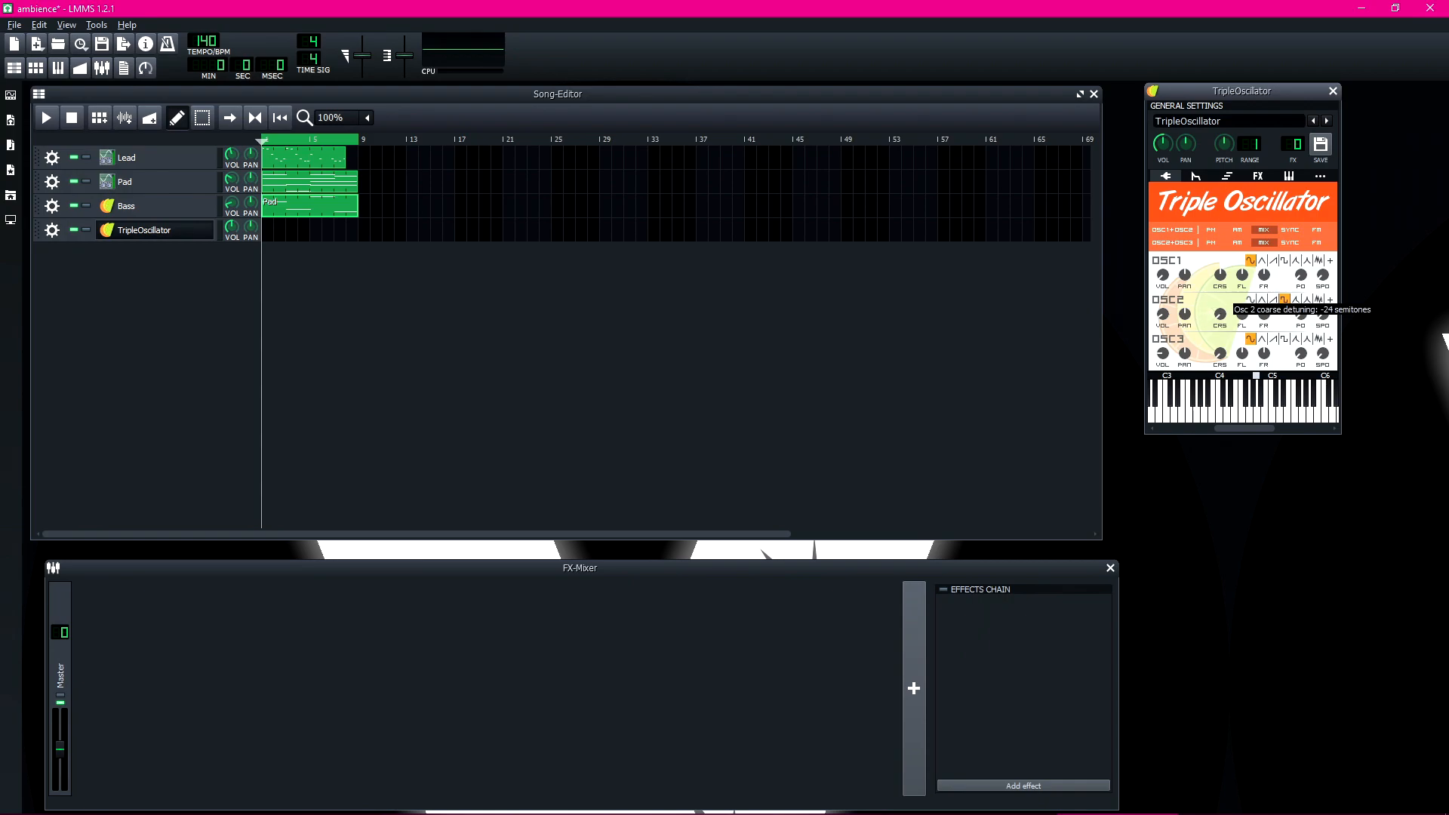
click(1219, 316)
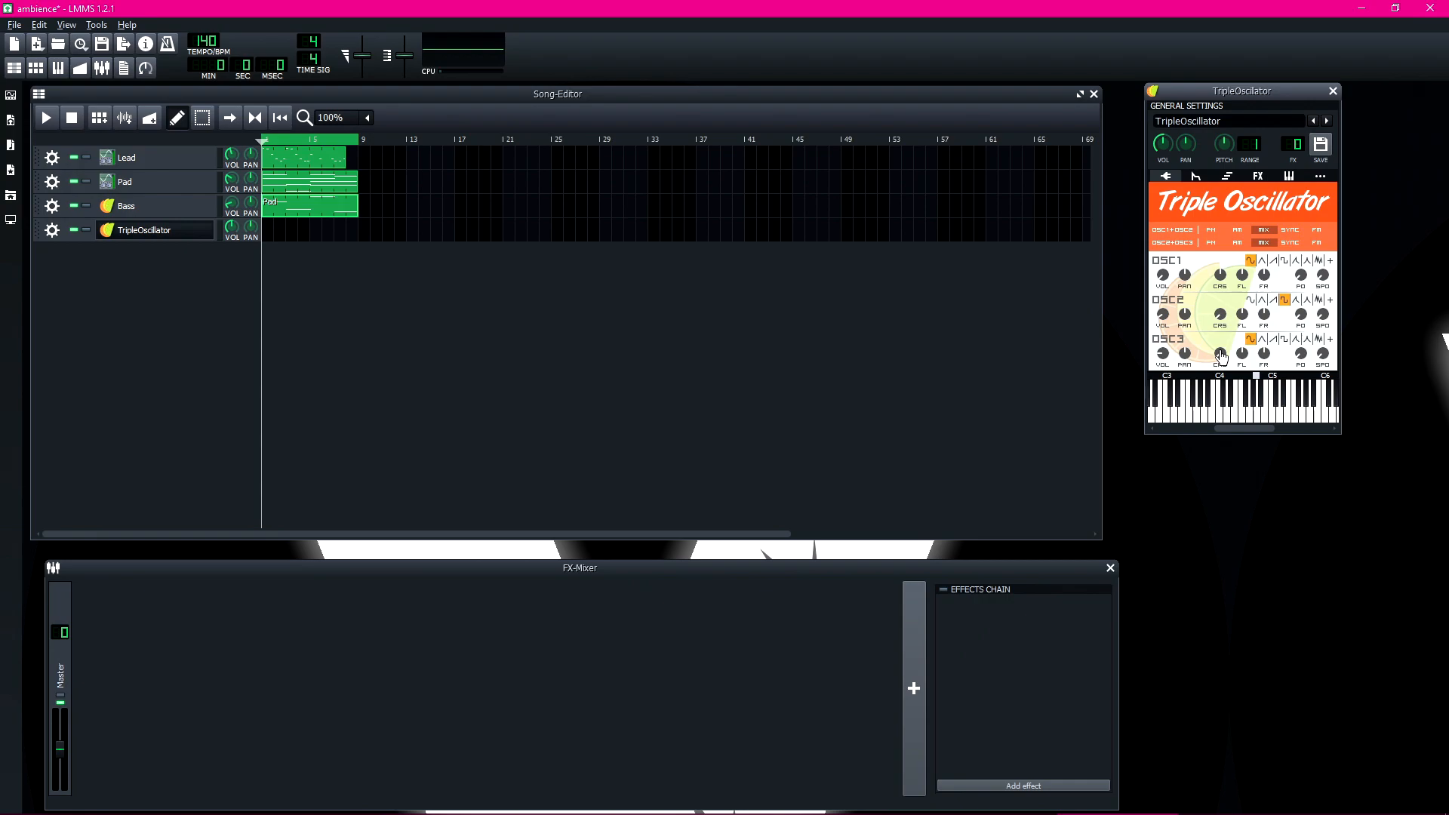
drag(1161, 357, 1232, 353)
Step: Open the instrument's effects chain and play a run of test notes on the TripleOscillator
click(1256, 177)
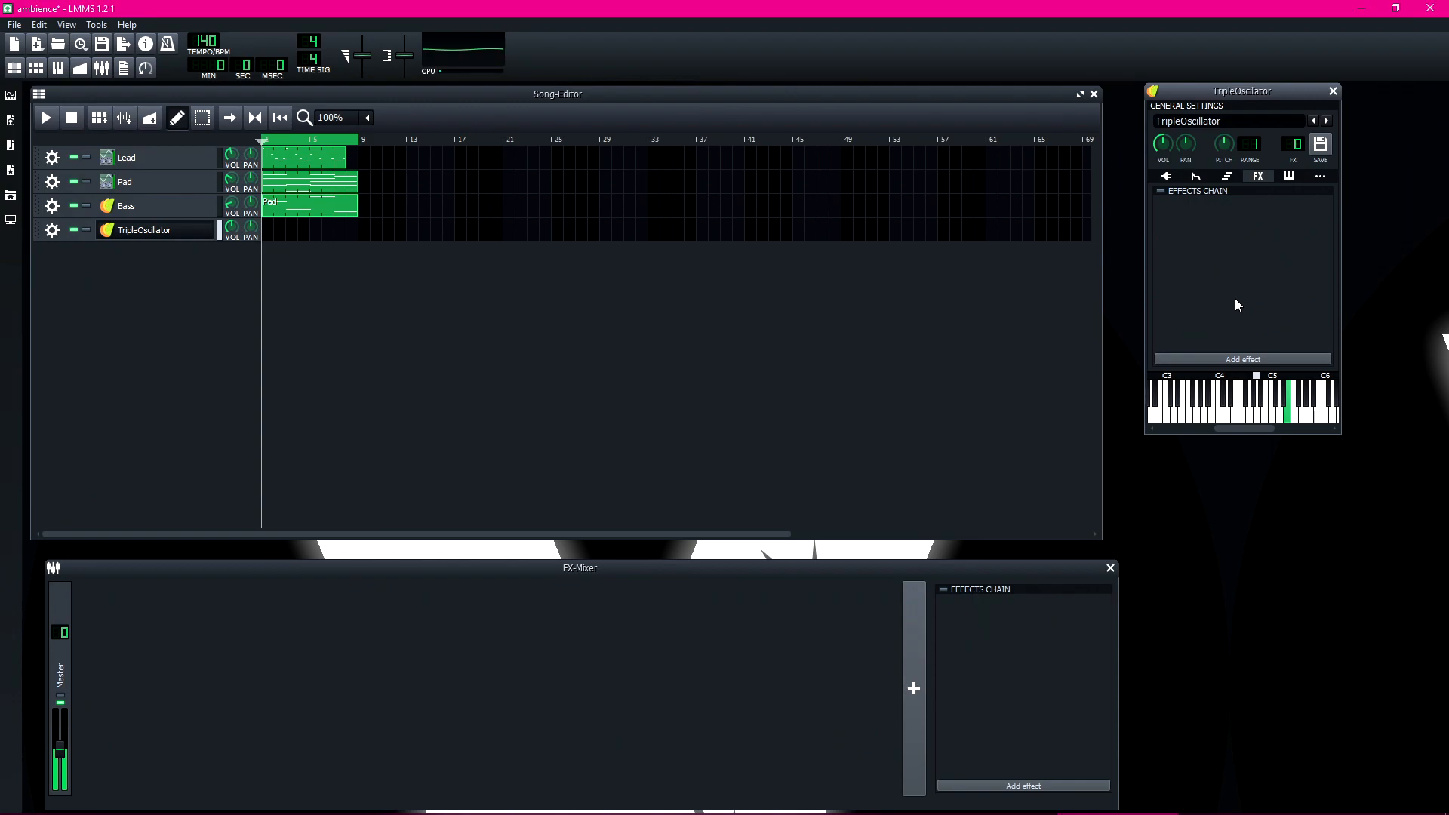
key(p)
key(y)
key(i)
key(p)
key(y)
key(p)
key(y)
key(p)
key(i)
key(y)
key(p)
key(i)
key(y)
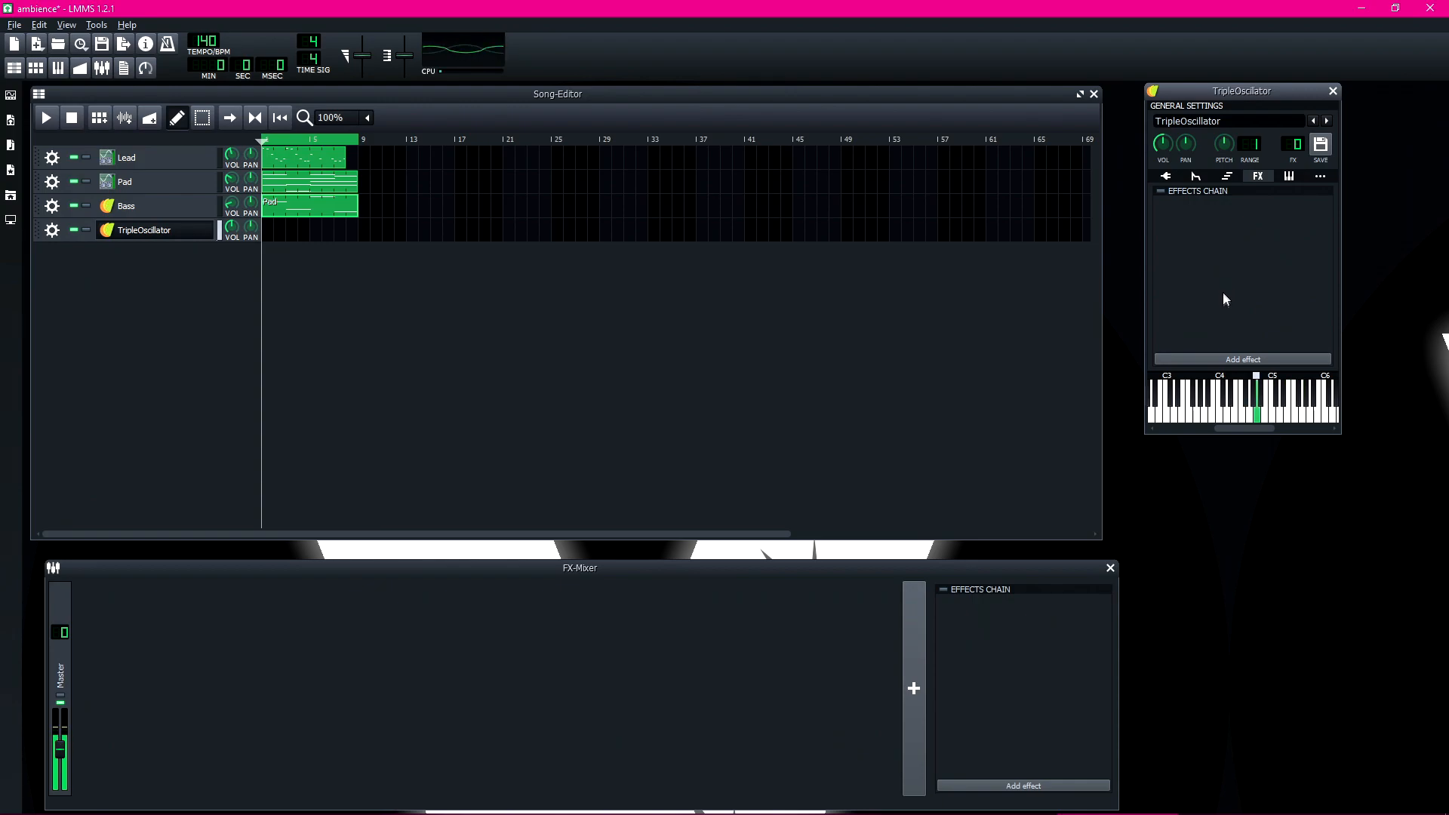
Step: Add an Equalizer with the low cut on, dips near 207 and 450 Hz, a boost near 1.2 kHz, and a high cut near 2 kHz
click(1231, 355)
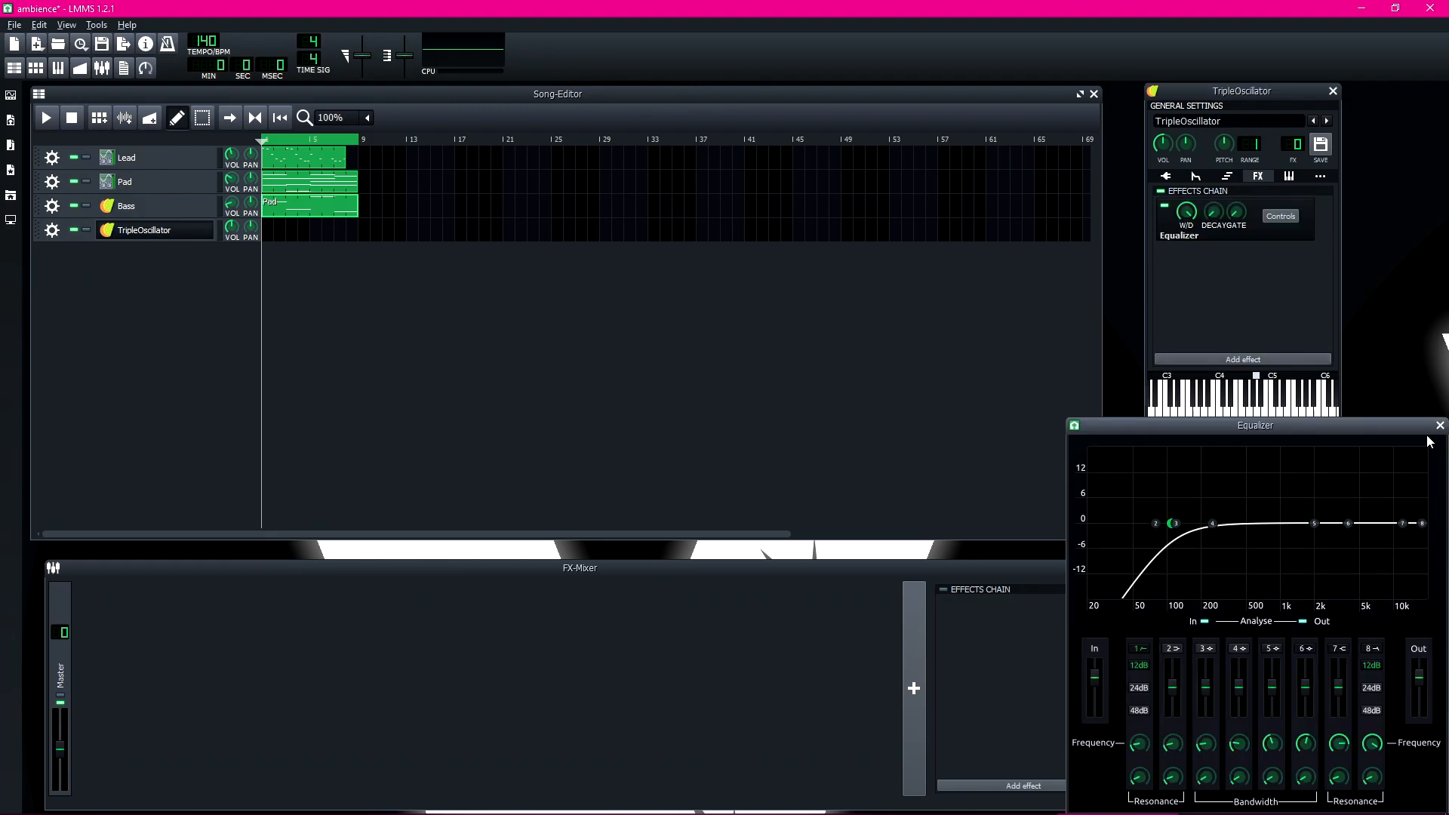
drag(1313, 522, 1206, 542)
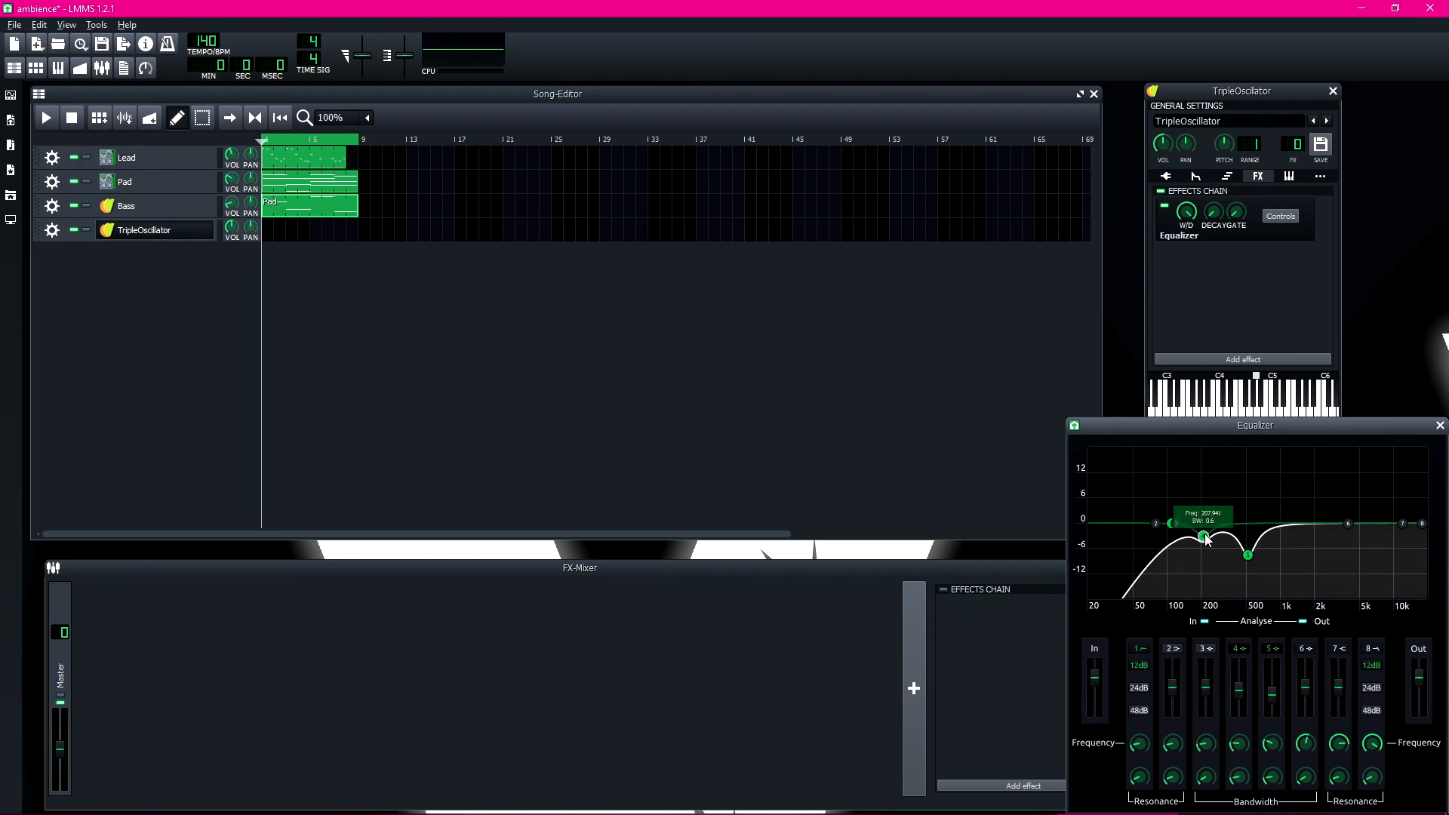
drag(1422, 524, 1294, 505)
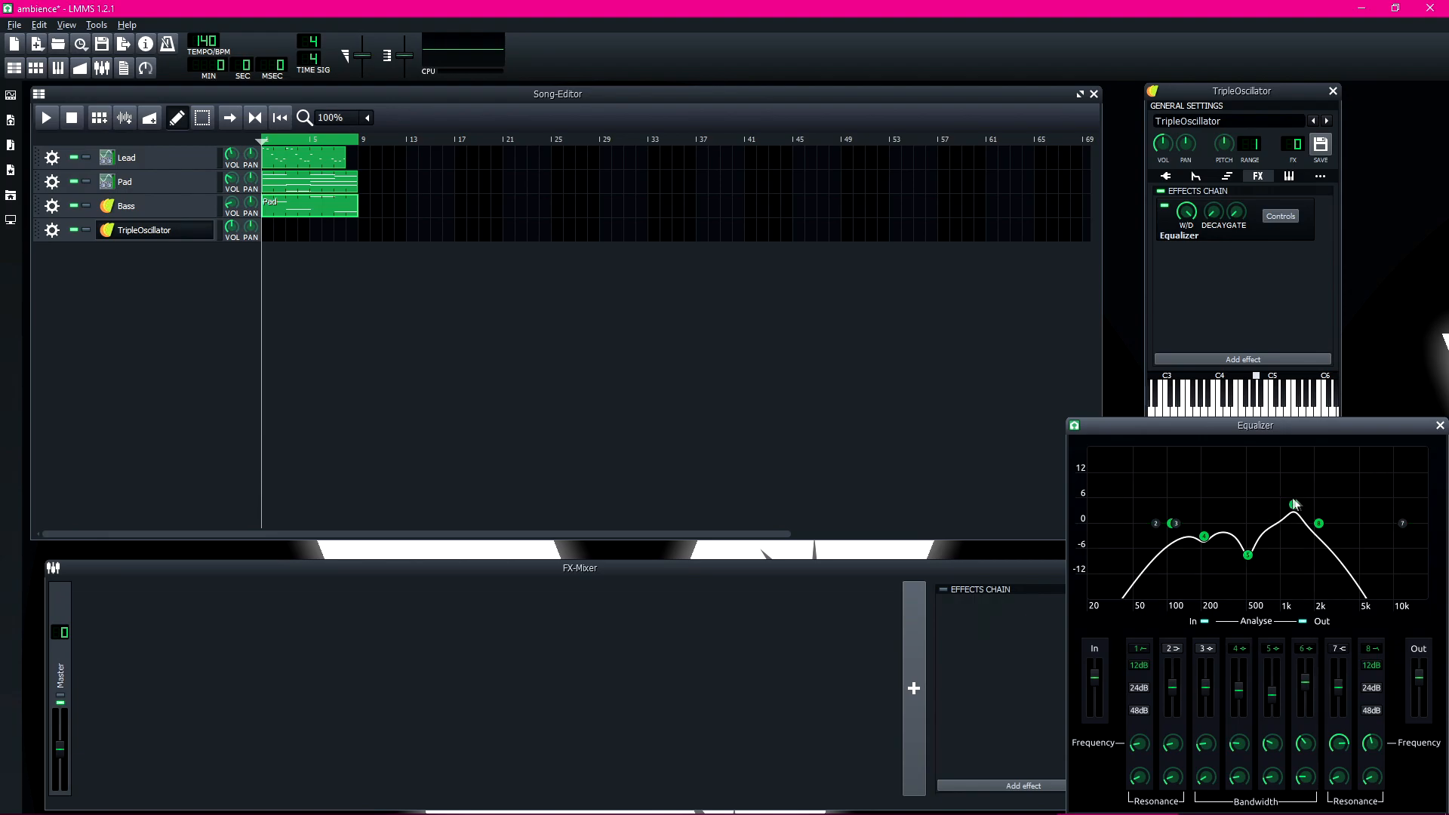
click(1440, 425)
Step: Play a series of test notes to hear the TripleOscillator through the Equalizer
mouse_move(1278, 410)
mouse_down()
mouse_move(1197, 400)
mouse_move(1265, 404)
mouse_move(1246, 383)
mouse_up()
key(i)
key(r)
key(y)
key(p)
key(p)
key(i)
key(r)
key(i)
key(y)
key(r)
key(i)
Step: Try a saw wave on oscillator 3 and settle on a triangle wave while playing test notes
click(1166, 177)
key(r)
key(p)
key(i)
key(i)
key(y)
click(1273, 340)
key(i)
key(r)
key(i)
key(r)
key(i)
key(i)
key(p)
key(i)
click(1262, 340)
key(y)
key(i)
key(y)
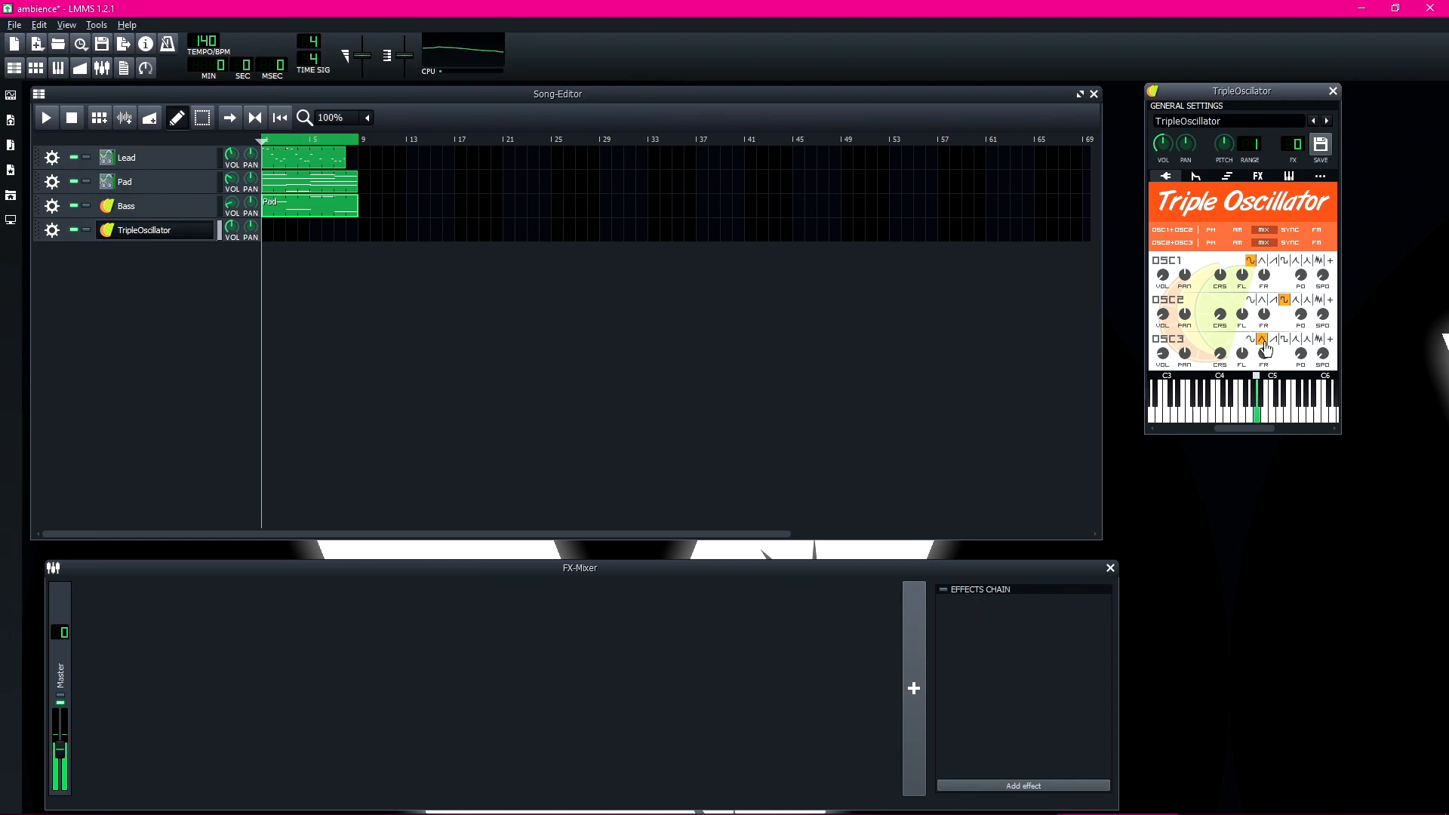
Step: Play more test notes with the triangle wave on oscillator 3 and review the effects and envelope settings
key(p)
key(i)
key(p)
key(bracketright)
key(y)
key(p)
key(y)
key(i)
key(bracketright)
key(i)
key(y)
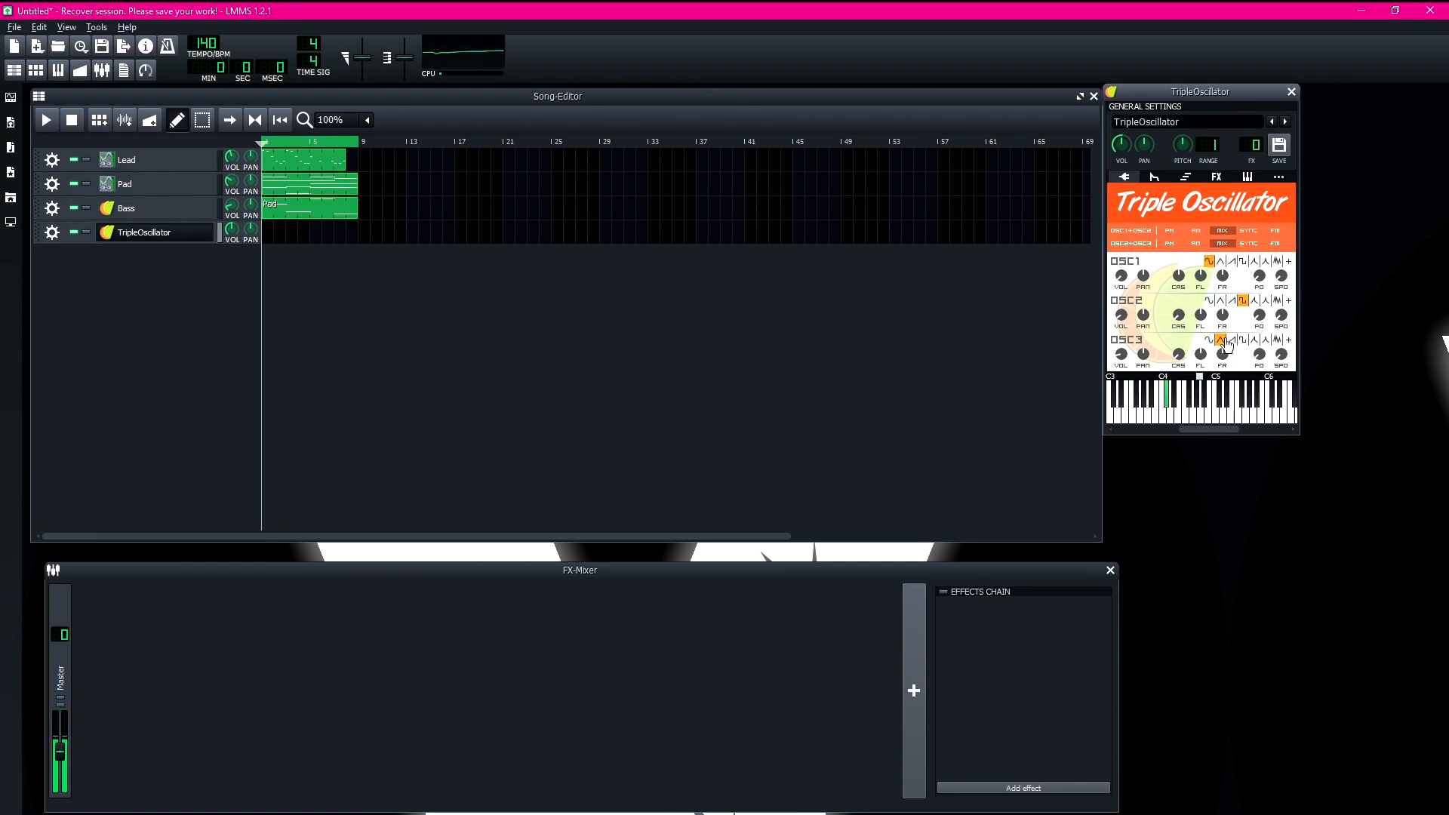
click(1216, 177)
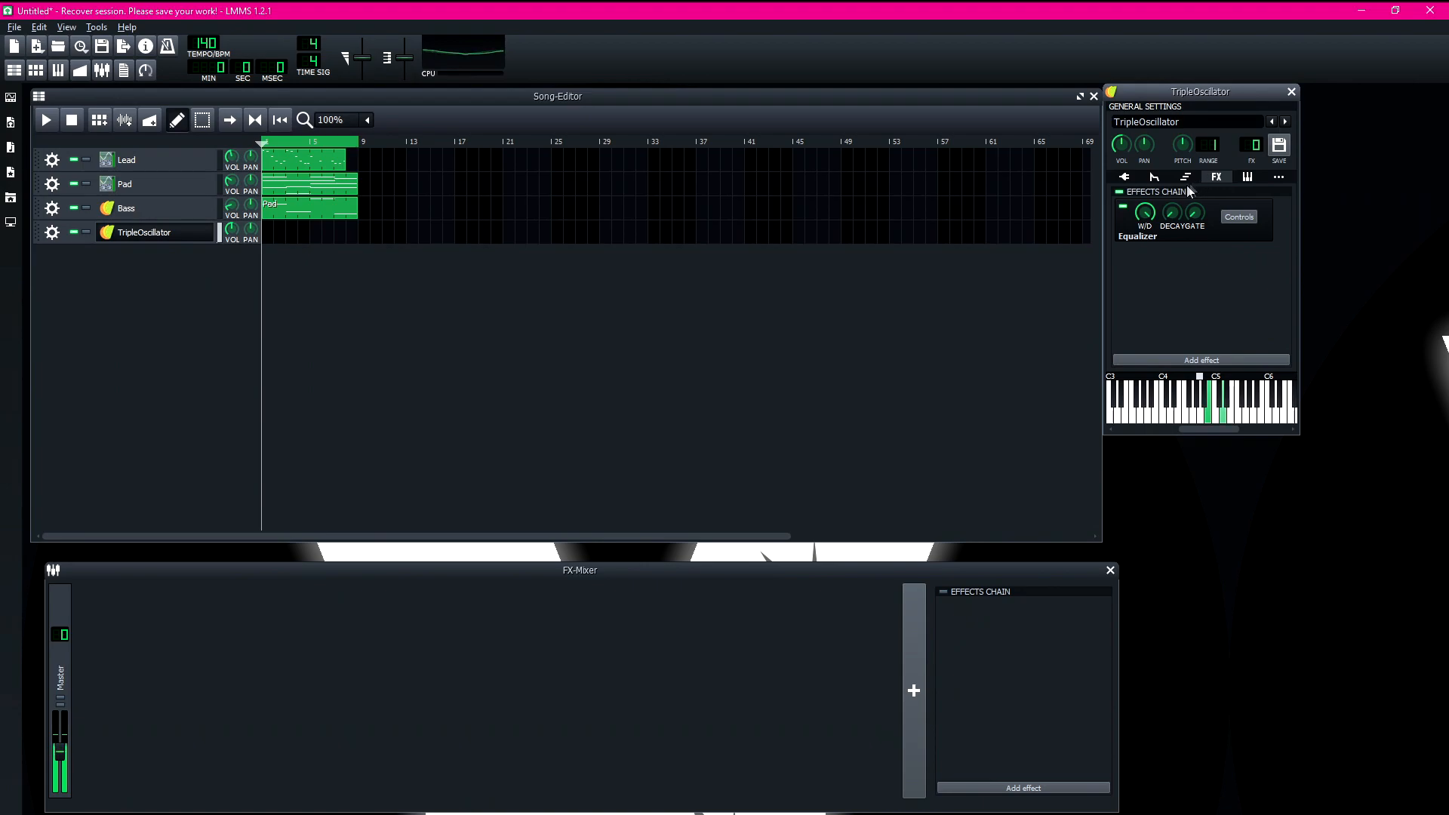
click(1154, 176)
click(1123, 177)
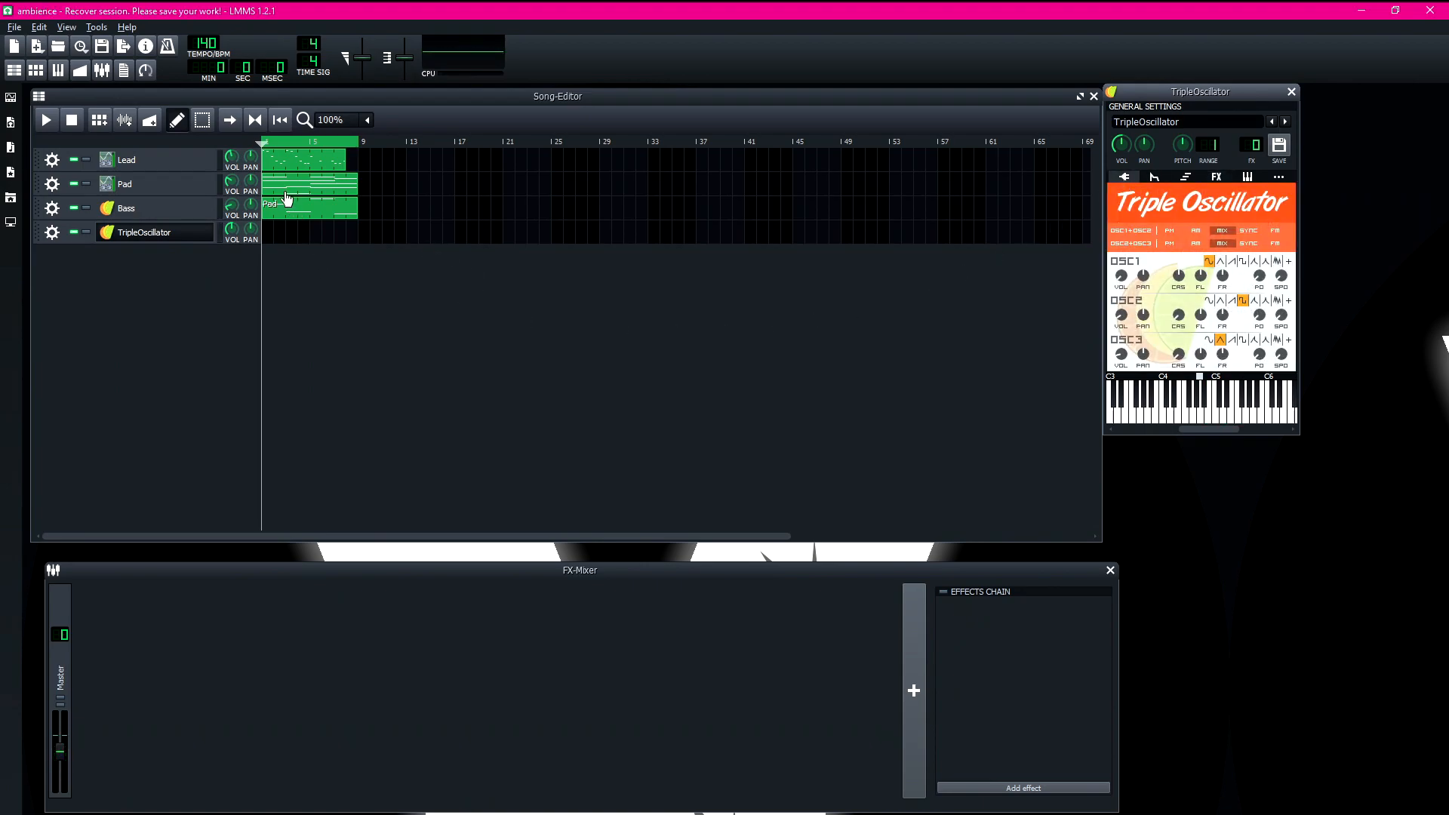
Step: Turn a copy of the Pad pattern on the TripleOscillator track into a short-note arpeggio and transpose it up one octave
drag(284, 195, 281, 240)
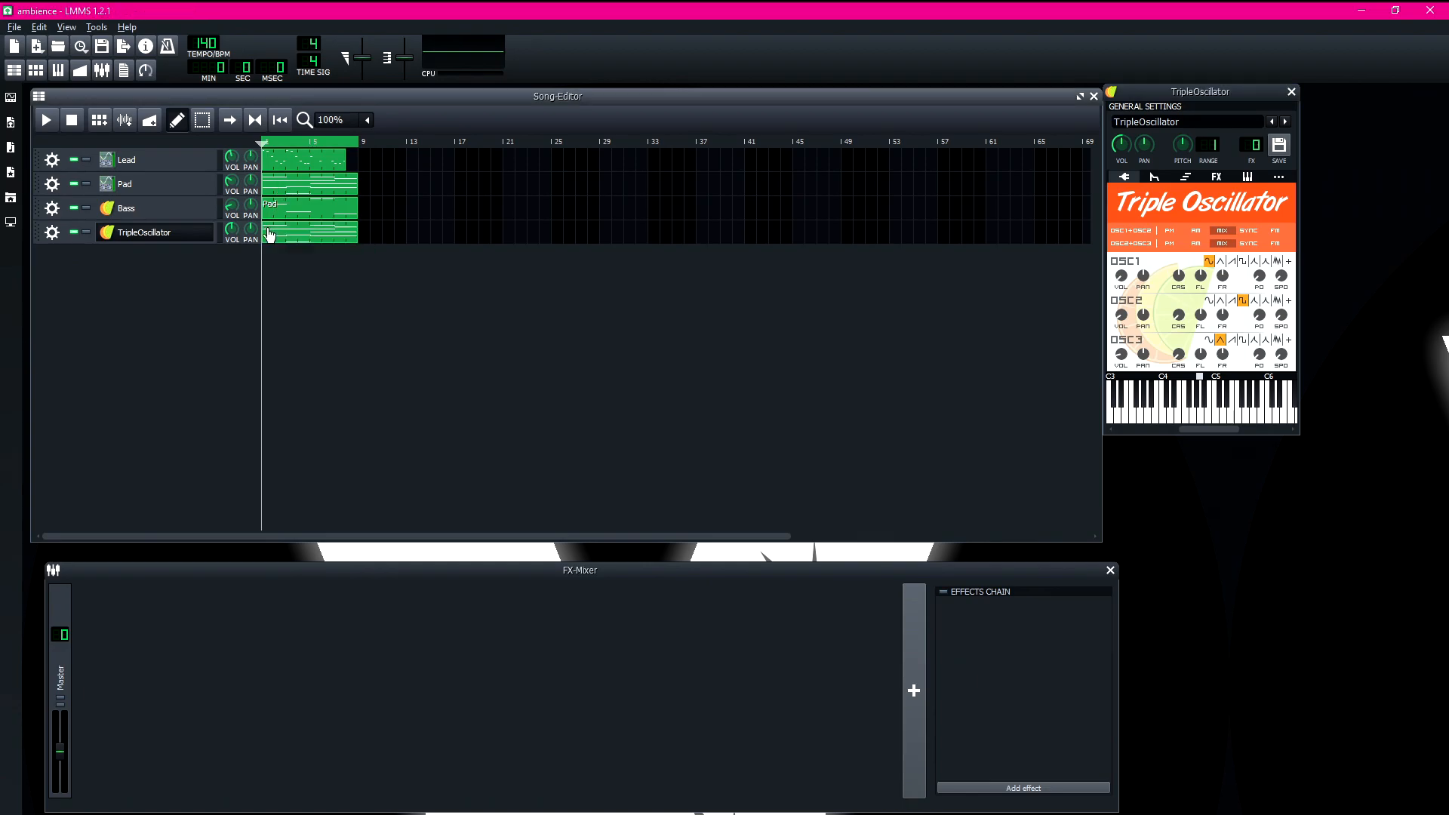
double_click(281, 240)
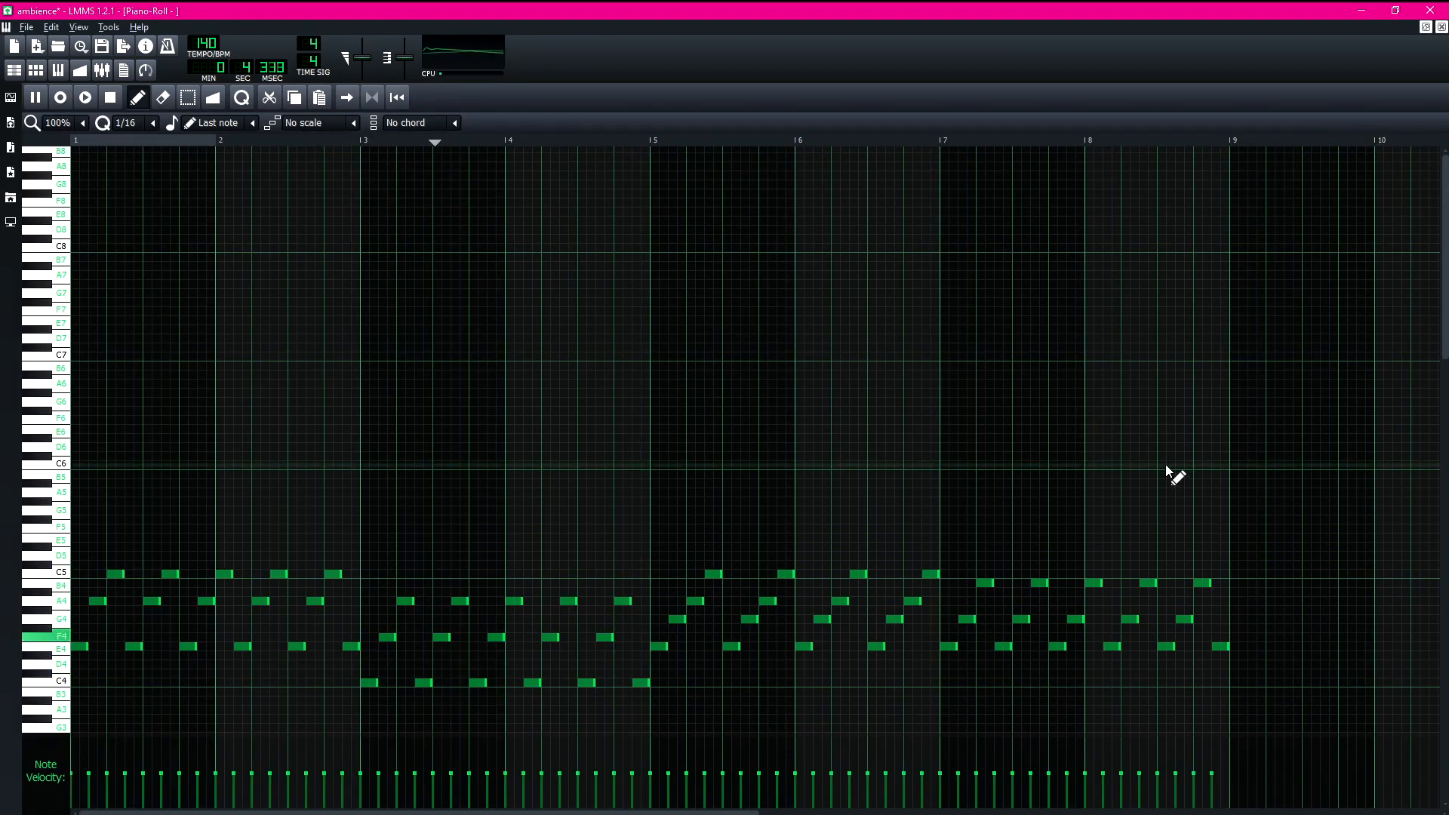
key(ctrl+Up)
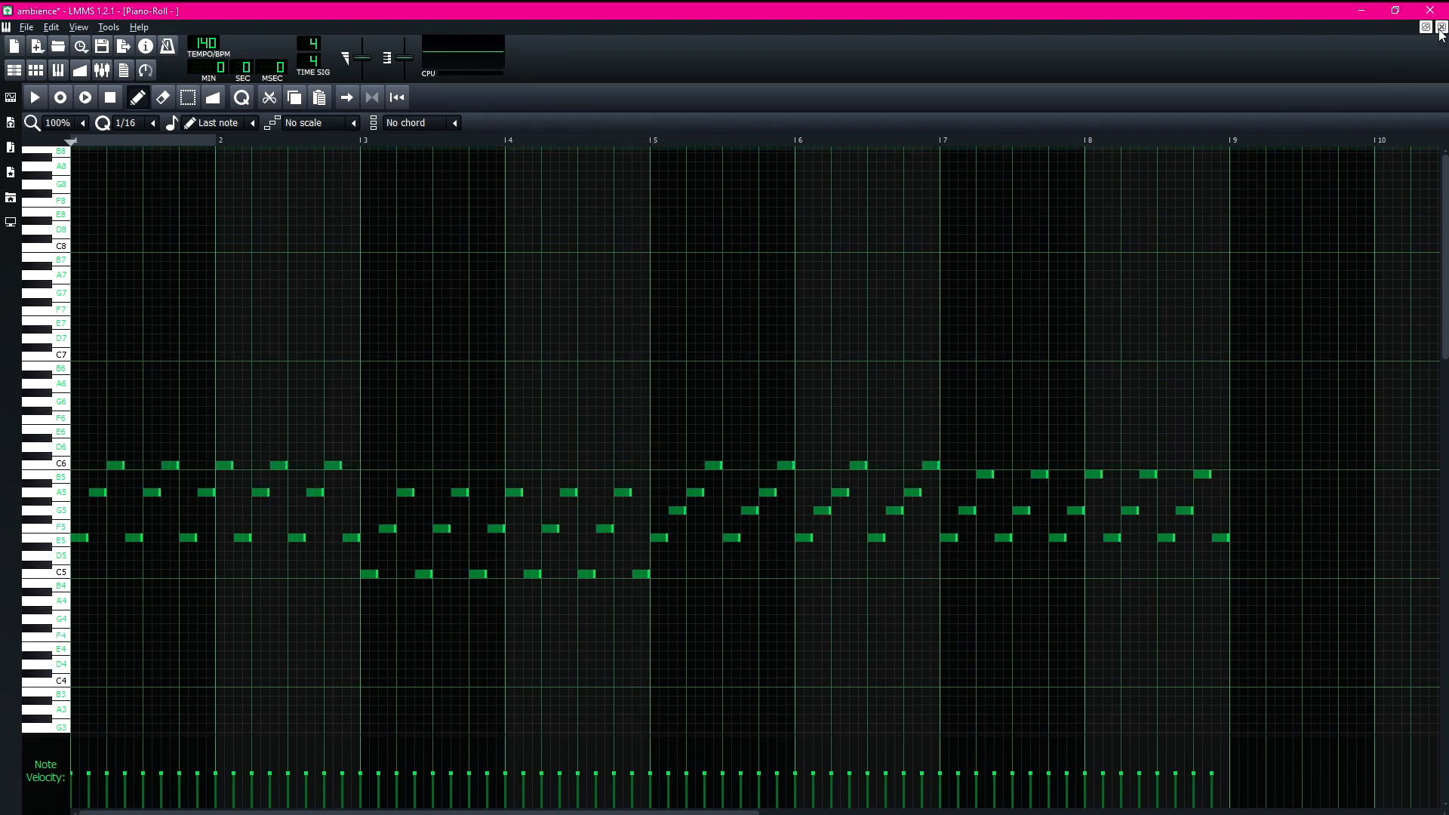
Step: Play the song from the Song-Editor while lowering the TripleOscillator's volume, and recheck the arpeggio's notes
key(F7)
click(47, 126)
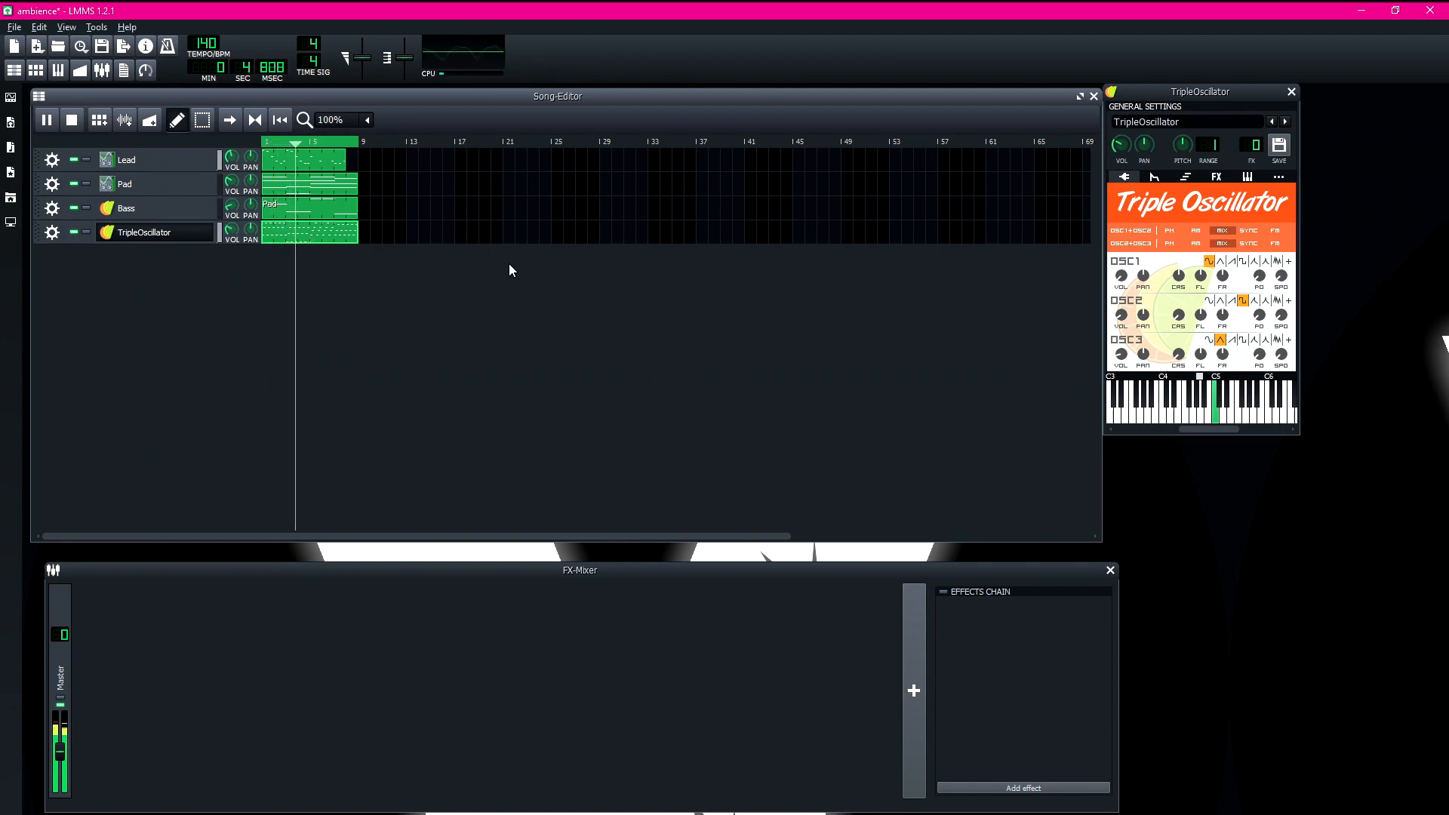
key(space)
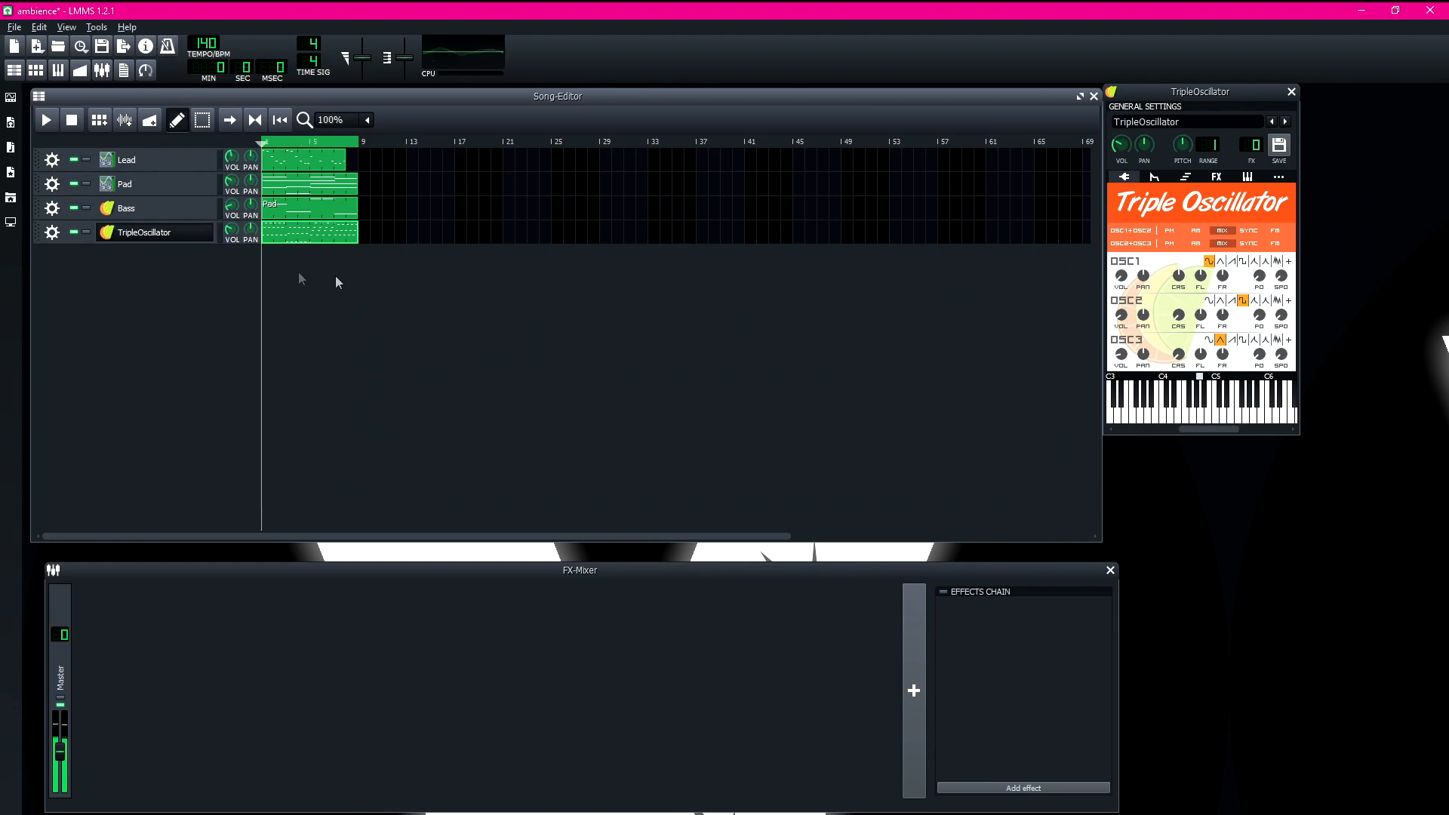
double_click(330, 238)
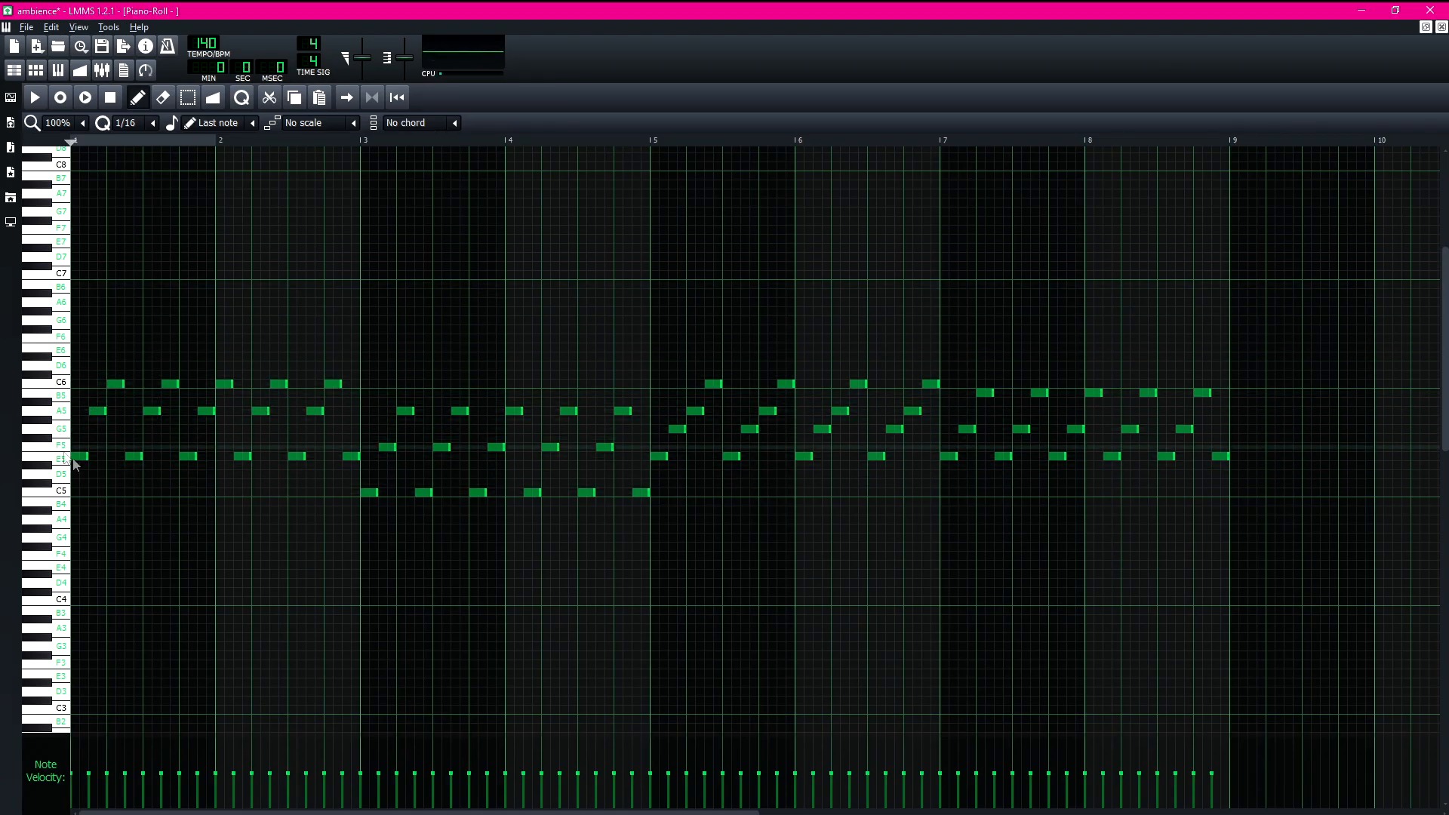
click(1441, 26)
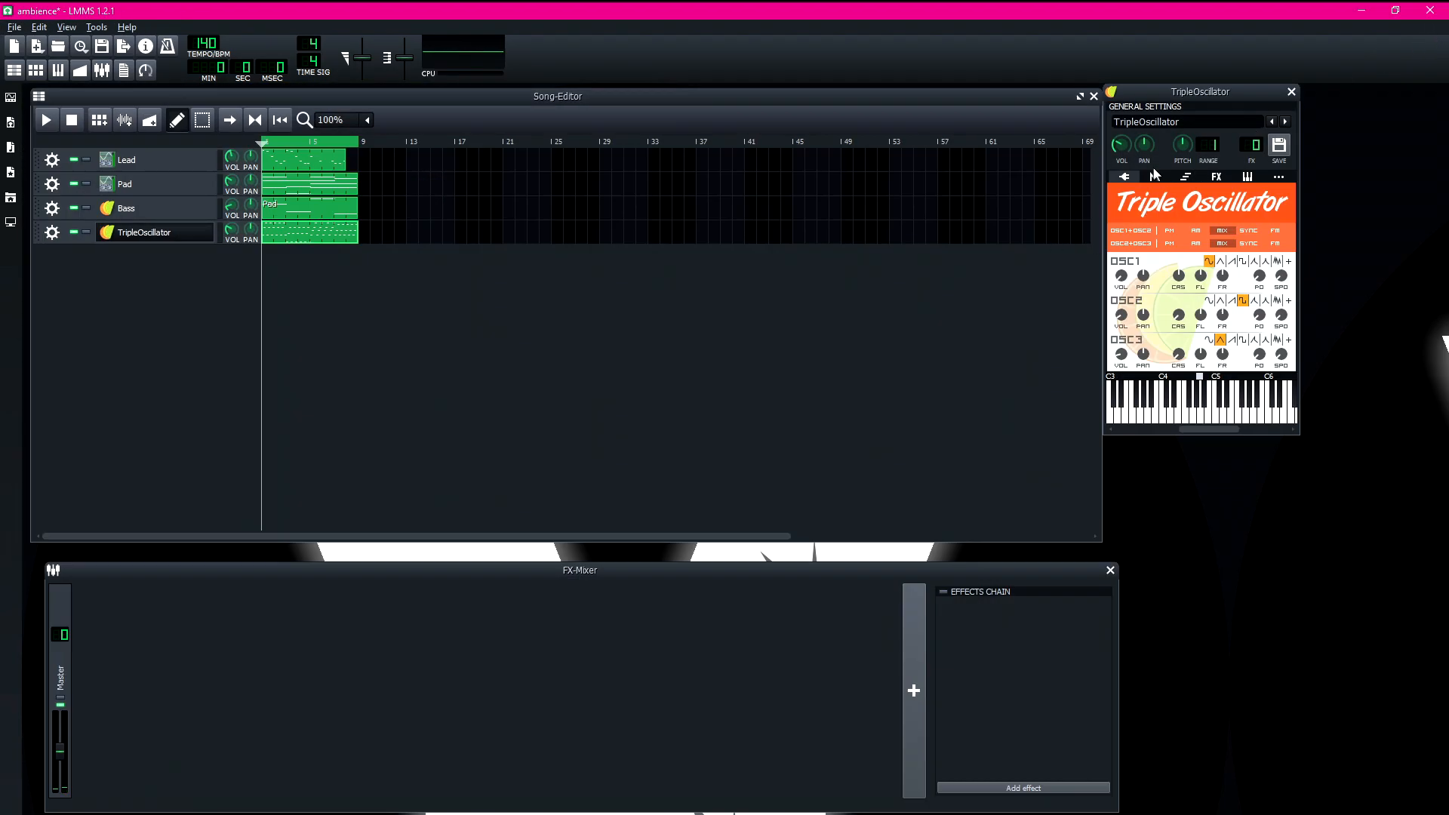
Step: Readjust the attack of the TripleOscillator's cutoff envelope and play a few test notes
click(1154, 176)
click(1205, 192)
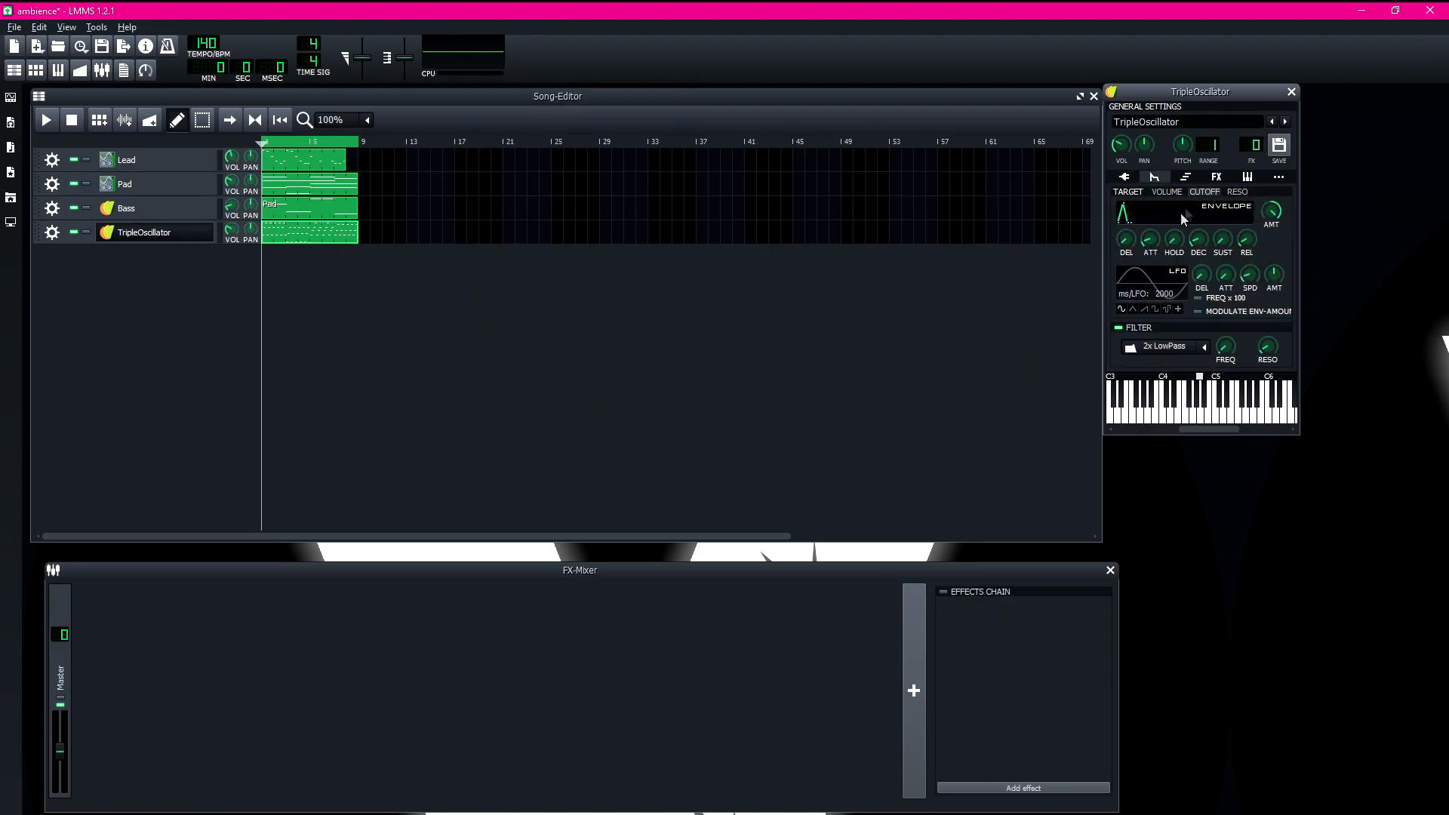
click(1155, 243)
drag(1154, 243, 1156, 246)
drag(1161, 243, 1150, 243)
key(t)
key(u)
key(t)
key(e)
Step: Listen to the arpeggio pattern in the Piano Roll, stop playback, and close the editor
double_click(273, 210)
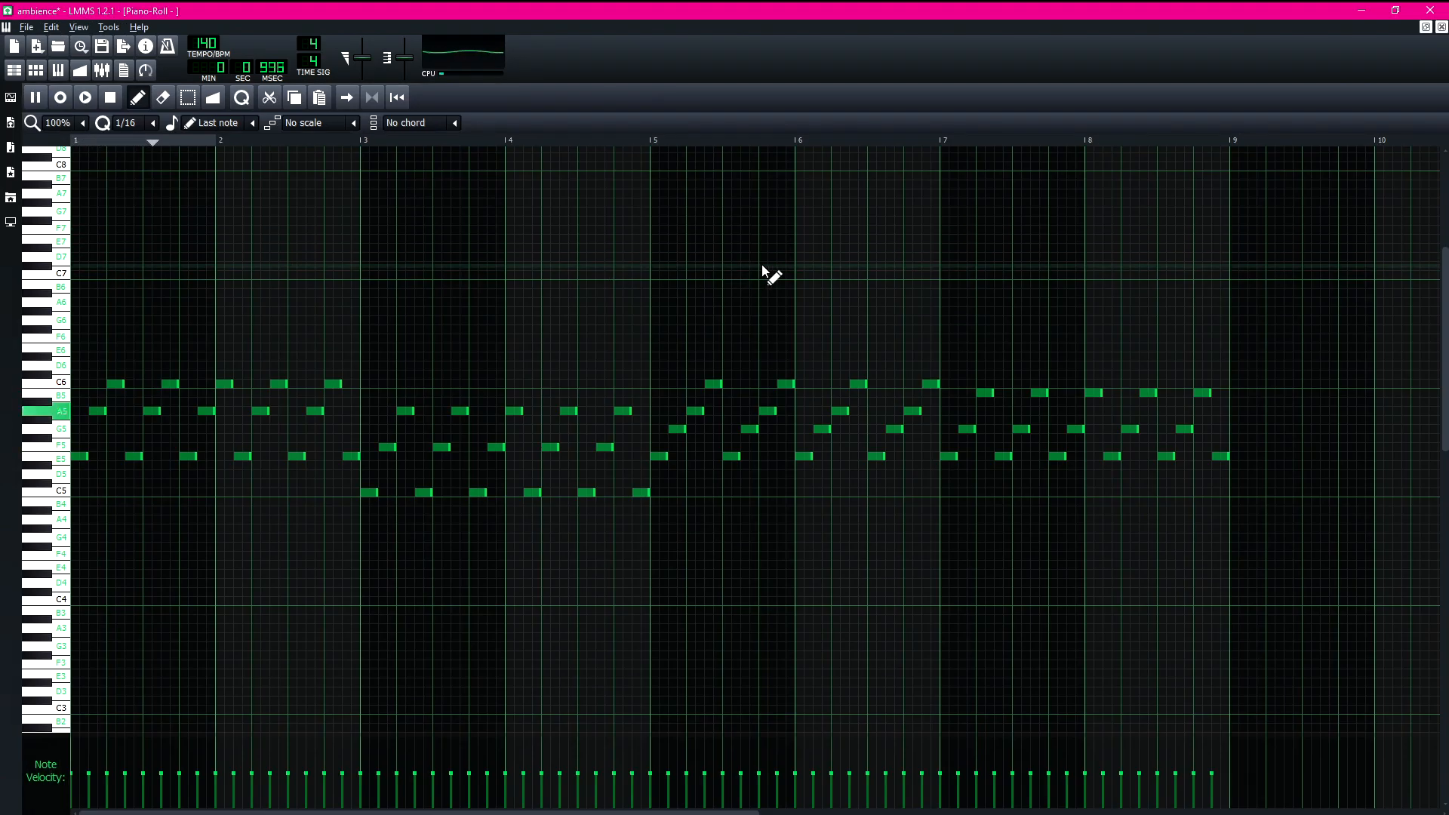
key(space)
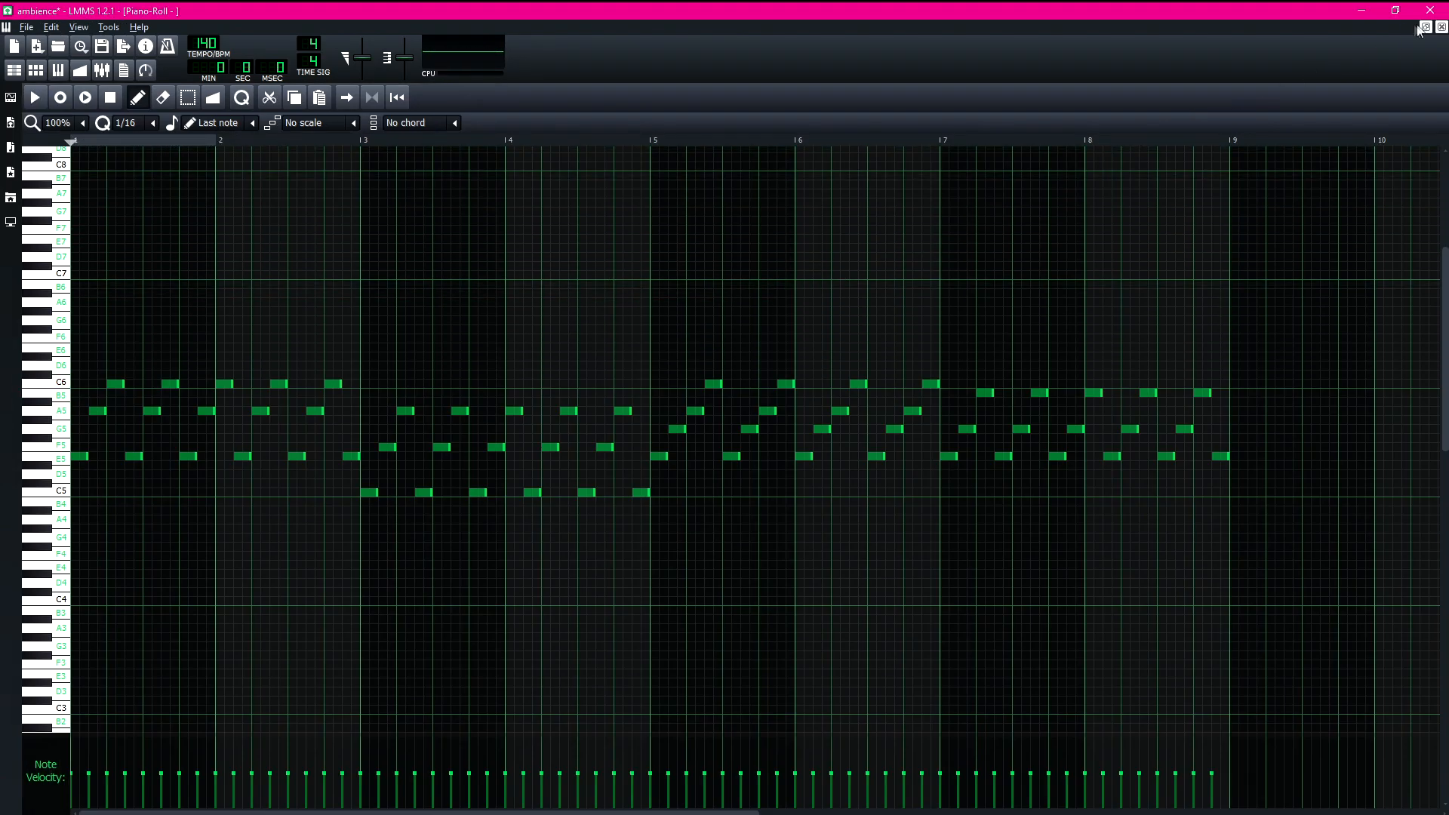
click(1441, 27)
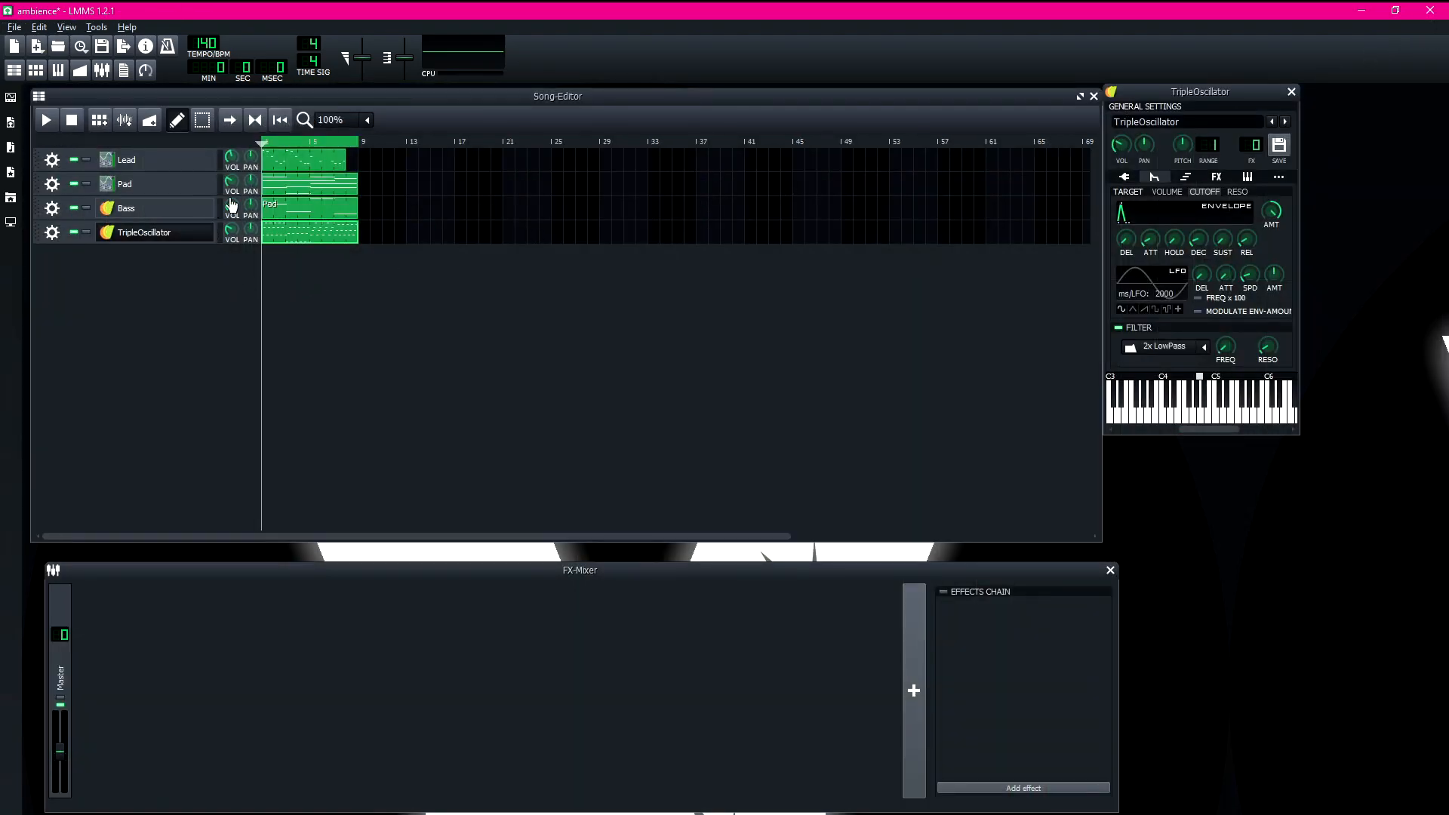
Step: Play the song with the TripleOscillator window closed, and widen and reposition the Song-Editor window
click(1292, 92)
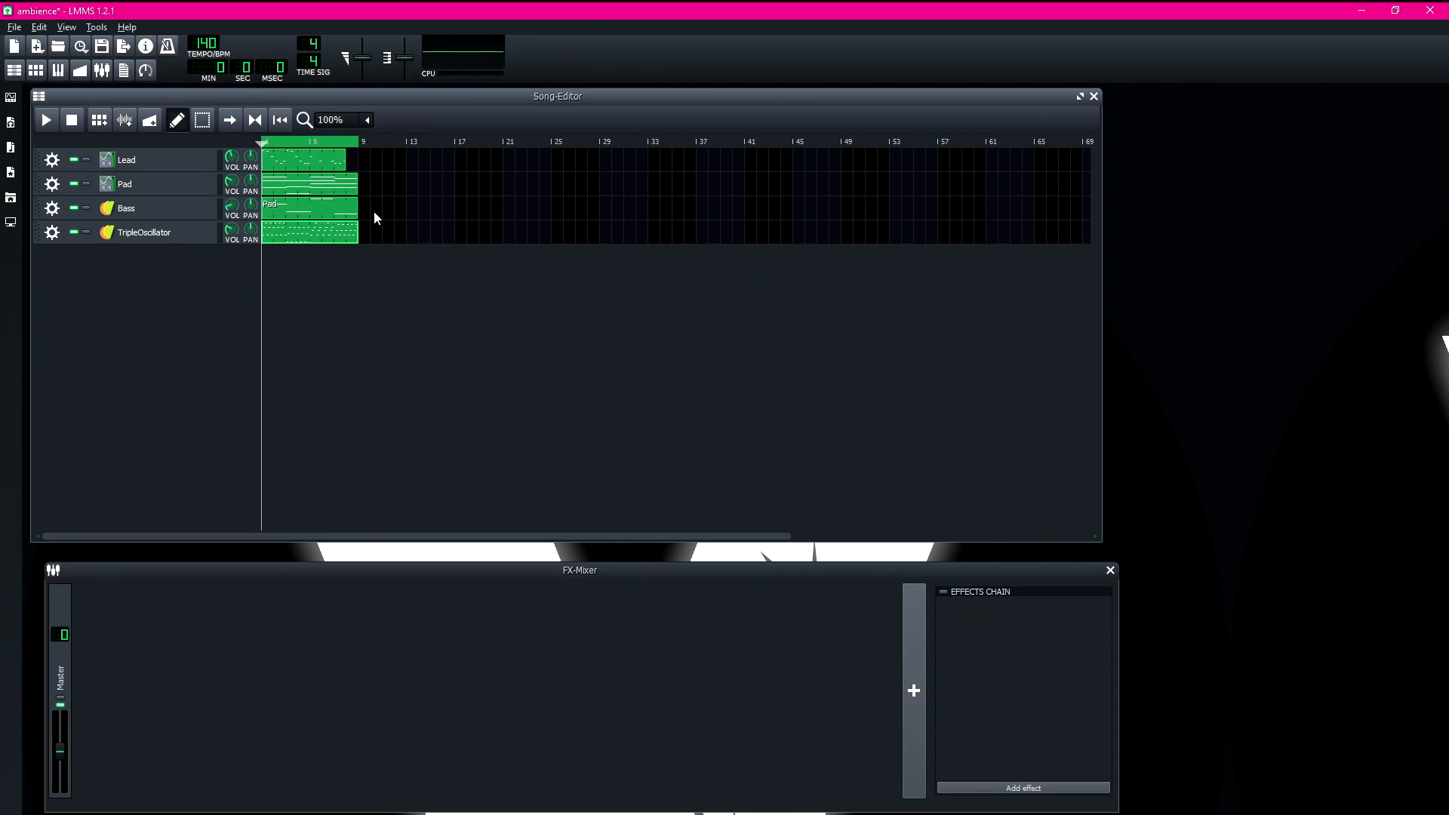
click(45, 125)
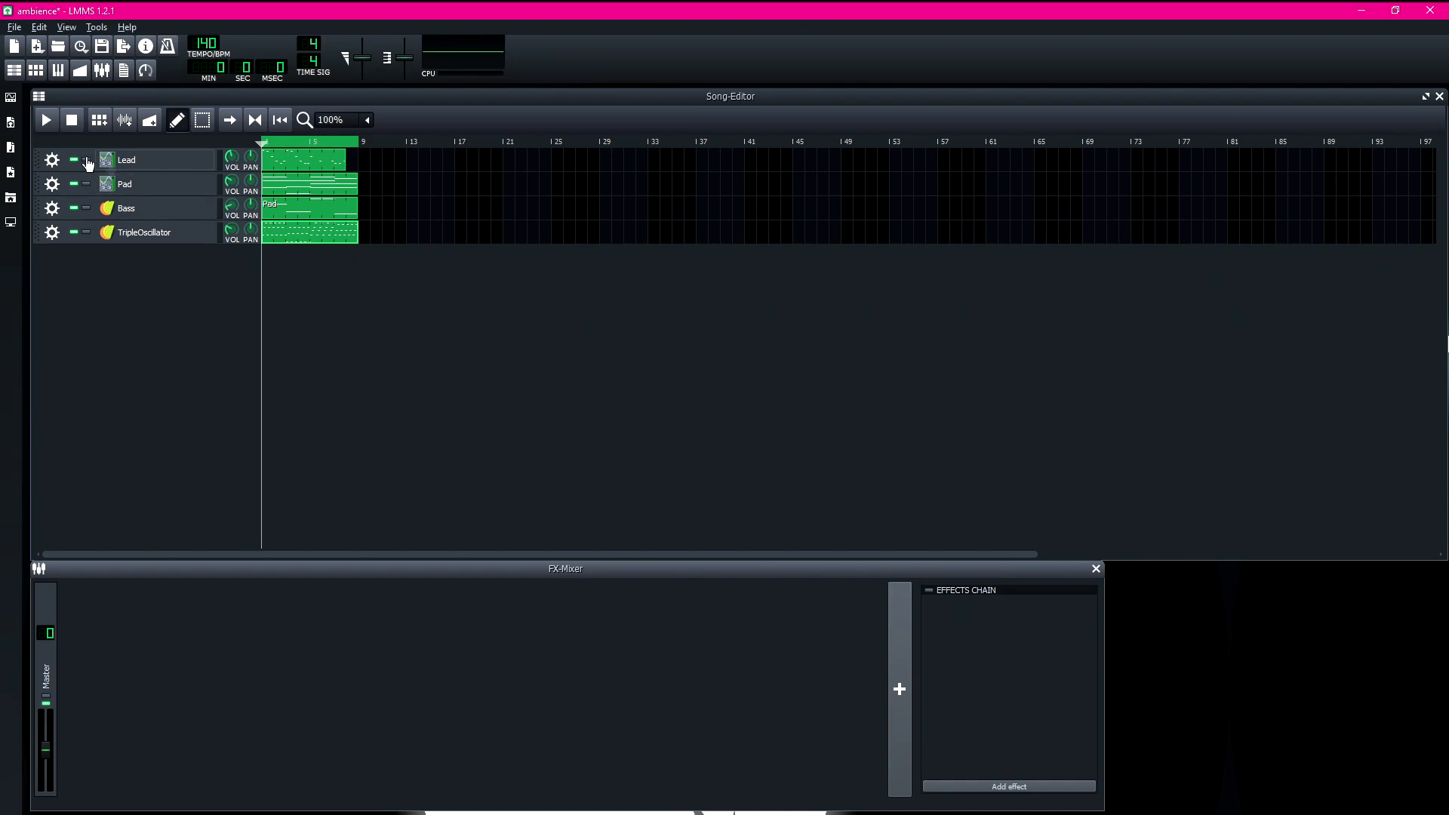
drag(96, 104, 88, 101)
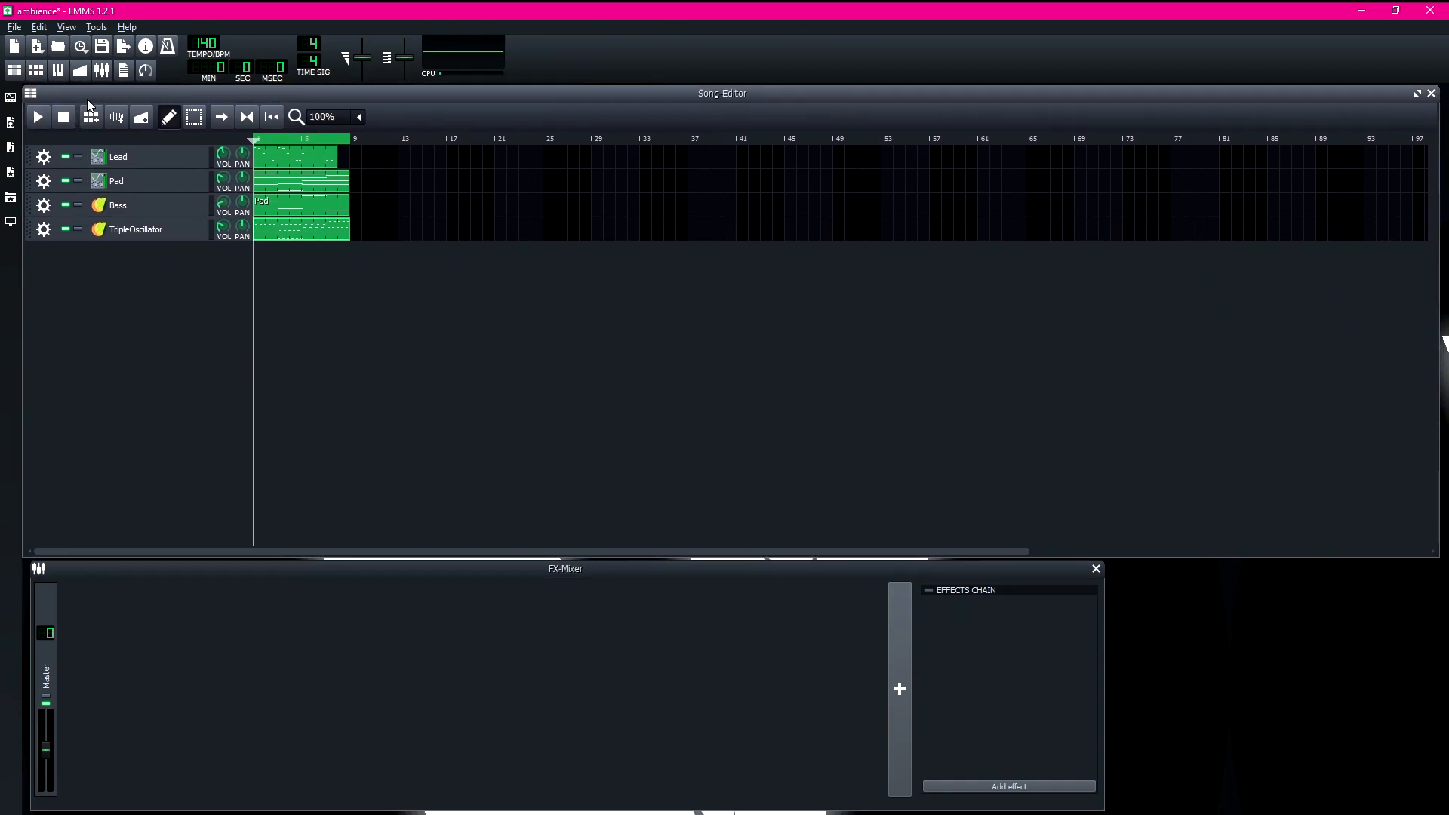